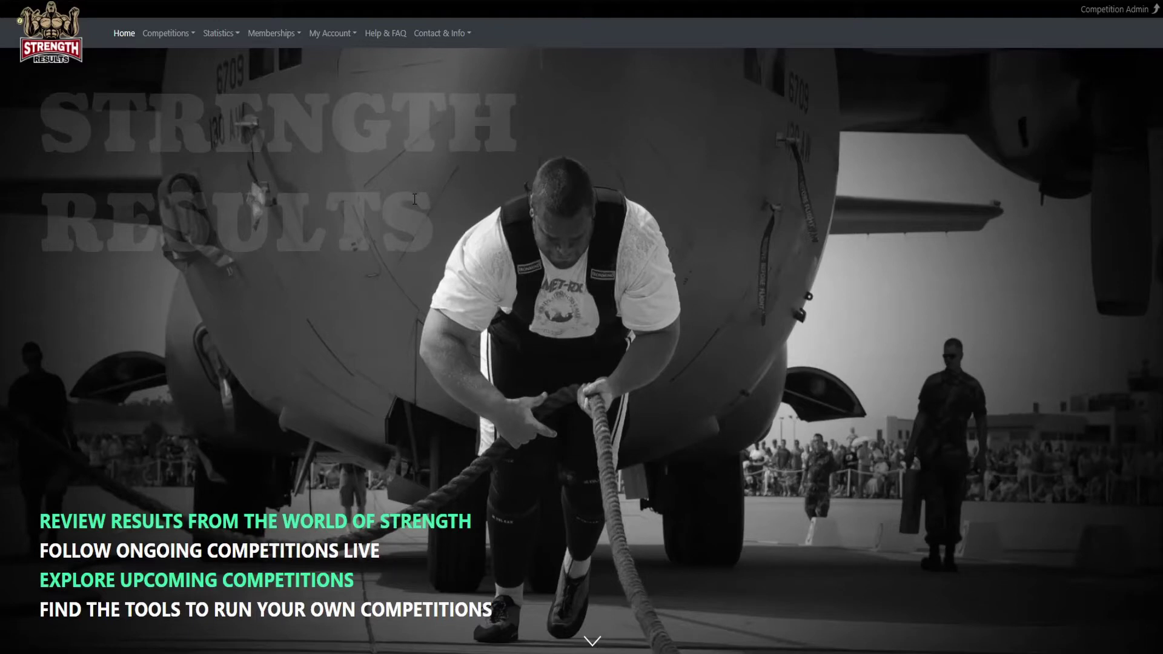
Start a new test competition from Competitions > Create New.
{"action": "left_click", "coordinate": [174, 44]}
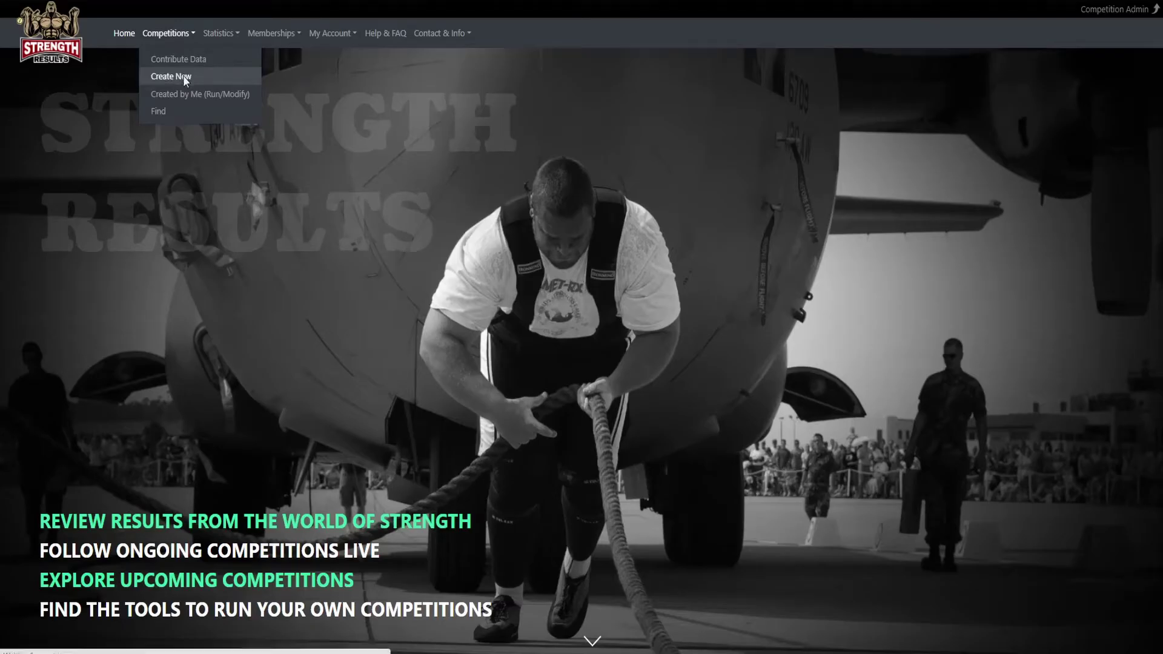
{"action": "left_click", "coordinate": [182, 76]}
{"action": "scroll", "coordinate": [288, 257], "scroll_direction": "down", "scroll_amount": 1}
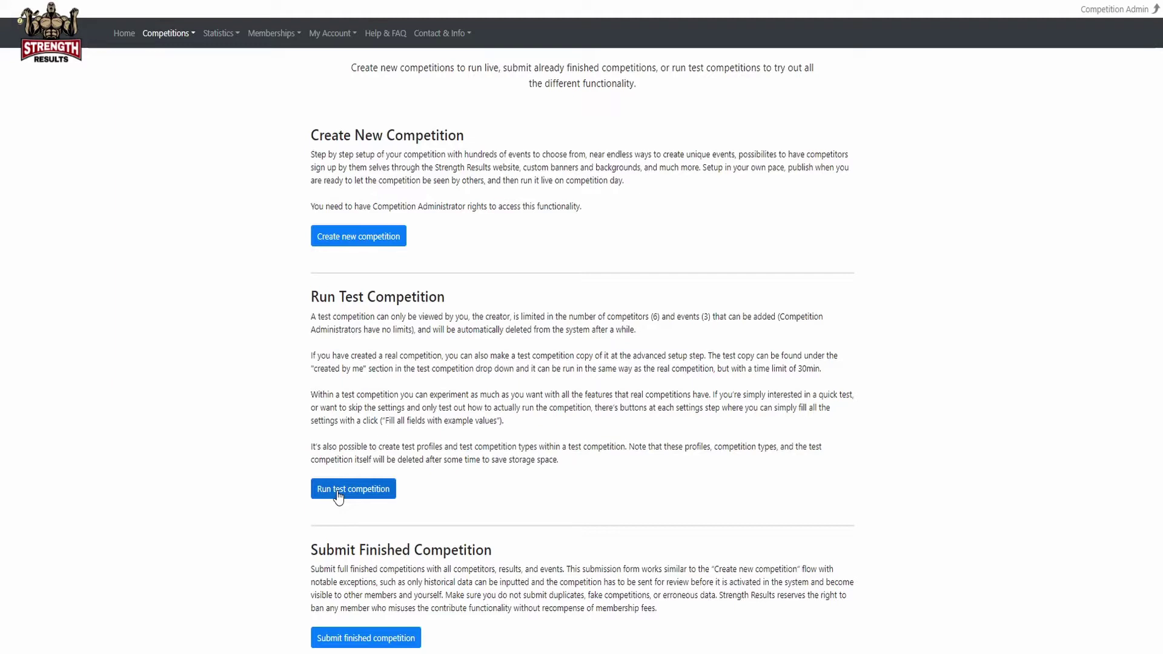
{"action": "left_click", "coordinate": [339, 495]}
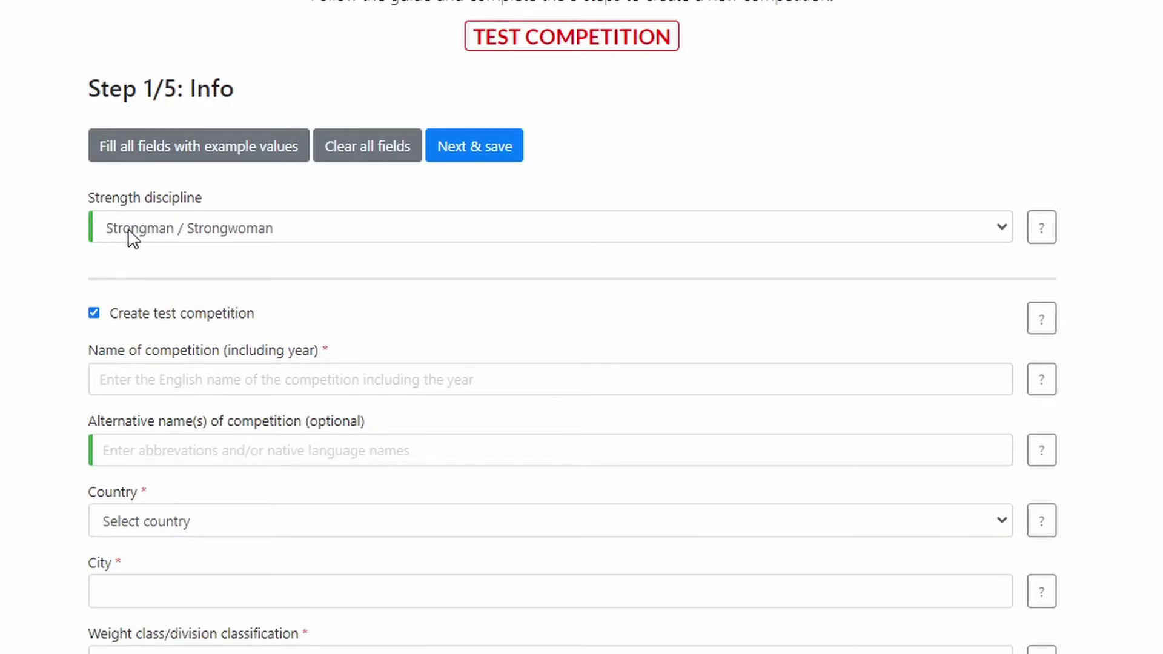
Paste 'Sweden's Strongest Man 2021 Qualifier 1' as the name, plus two alternative names.
{"action": "left_click", "coordinate": [124, 376]}
{"action": "type", "text": "Sweden's Strongest Man 2021 Qualifier 1"}
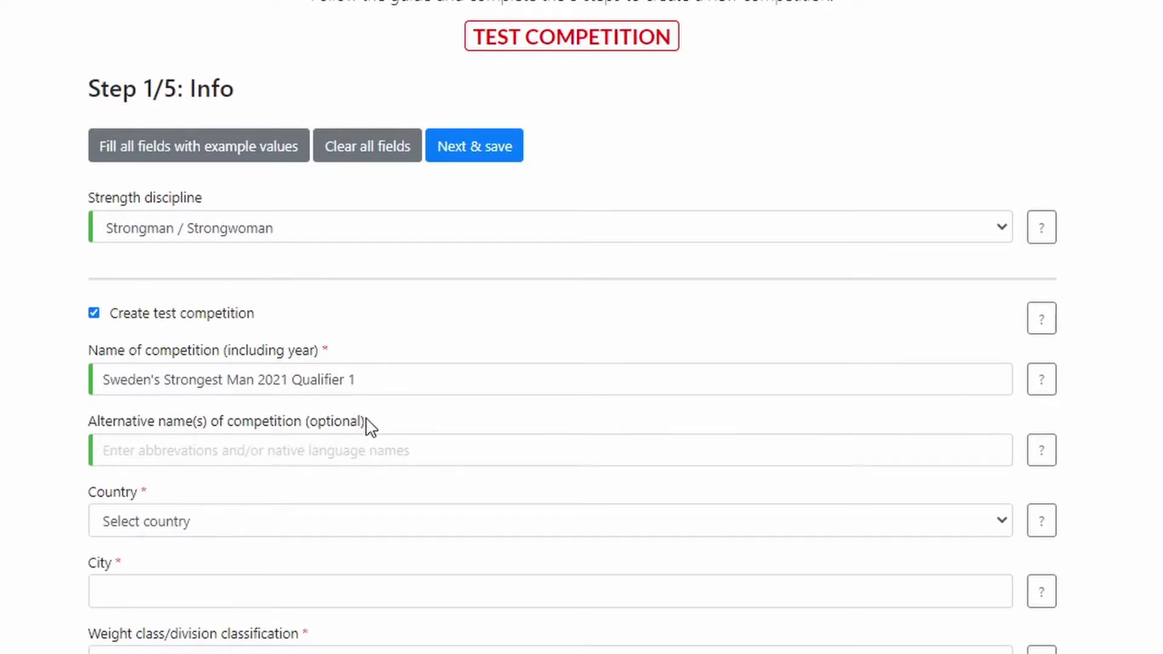
{"action": "left_click", "coordinate": [129, 452]}
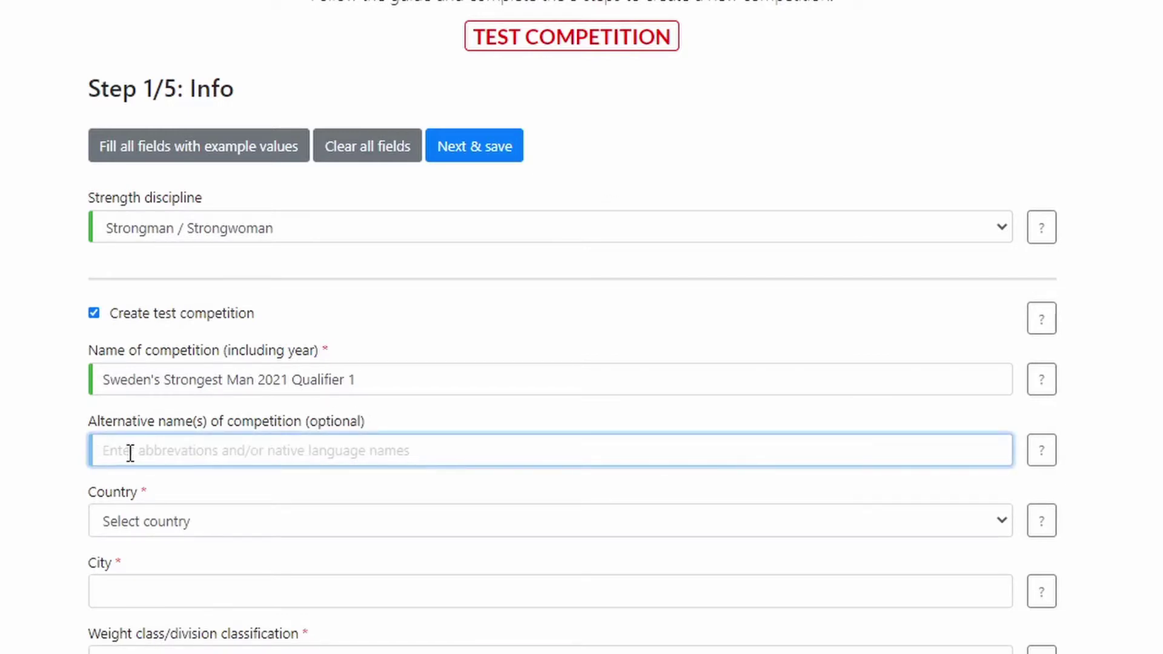
{"action": "type", "text": "SSM 2021 Qualifier 1, Sveriges Starkaste Man 2021 Kval 1"}
{"action": "left_click", "coordinate": [43, 446]}
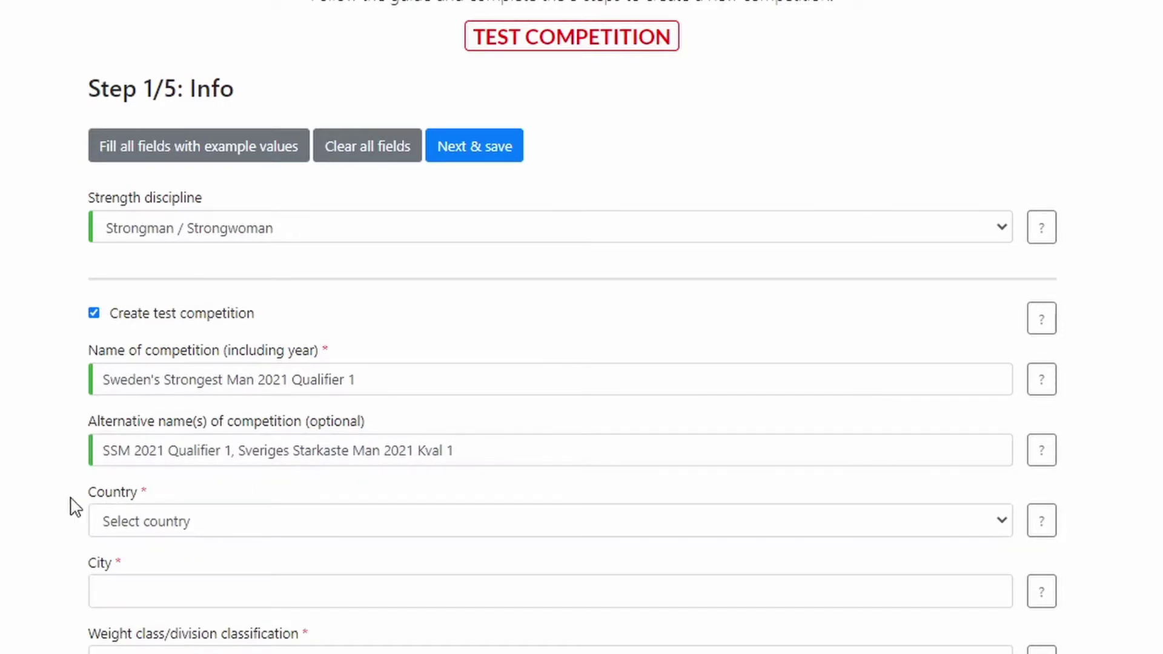
Set the competition country to Sweden and the city to Karlstad.
{"action": "left_click", "coordinate": [110, 526]}
{"action": "type", "text": "swe"}
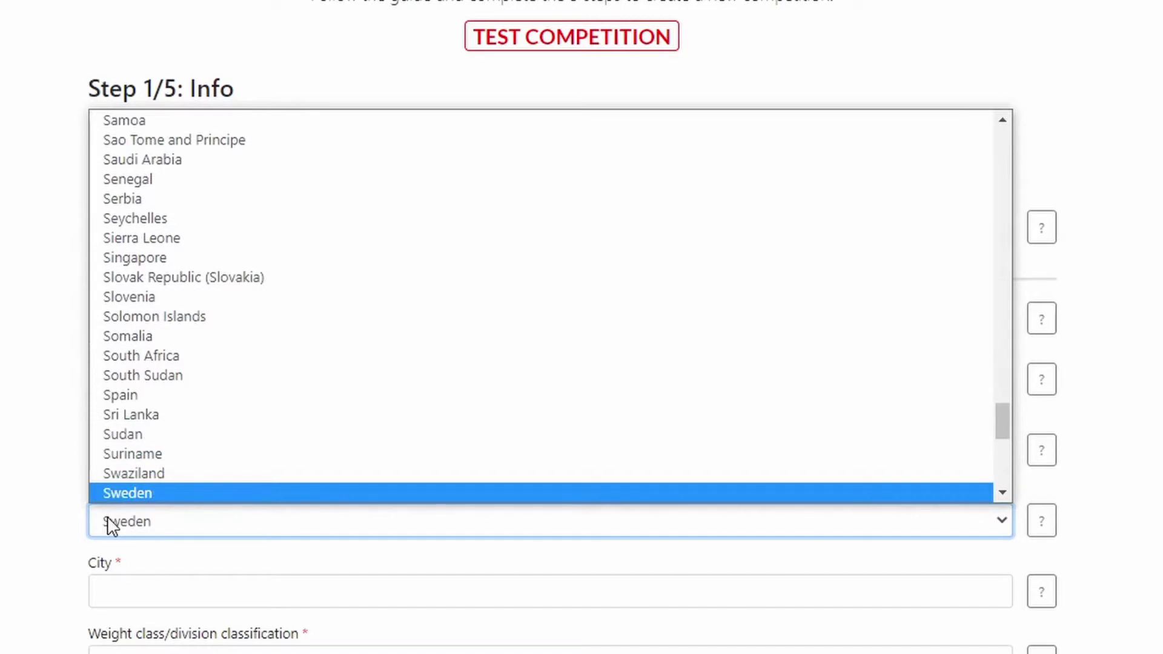
{"action": "key", "text": "Return"}
{"action": "scroll", "coordinate": [91, 497], "scroll_direction": "down", "scroll_amount": 3}
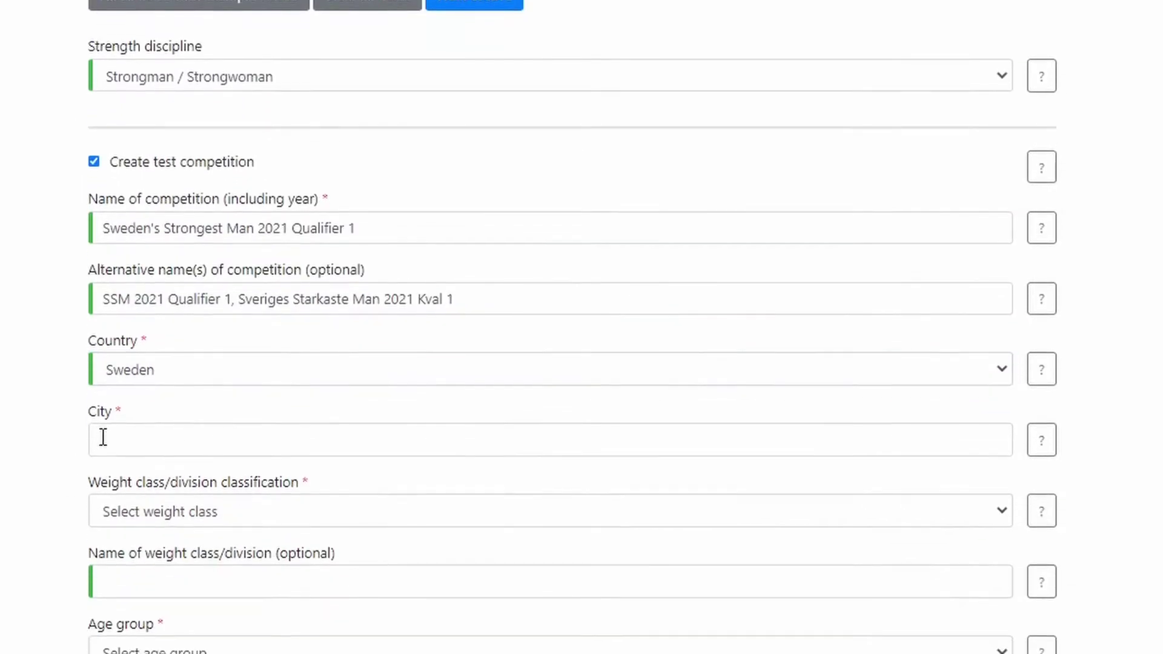
{"action": "left_click", "coordinate": [103, 437]}
{"action": "type", "text": "K"}
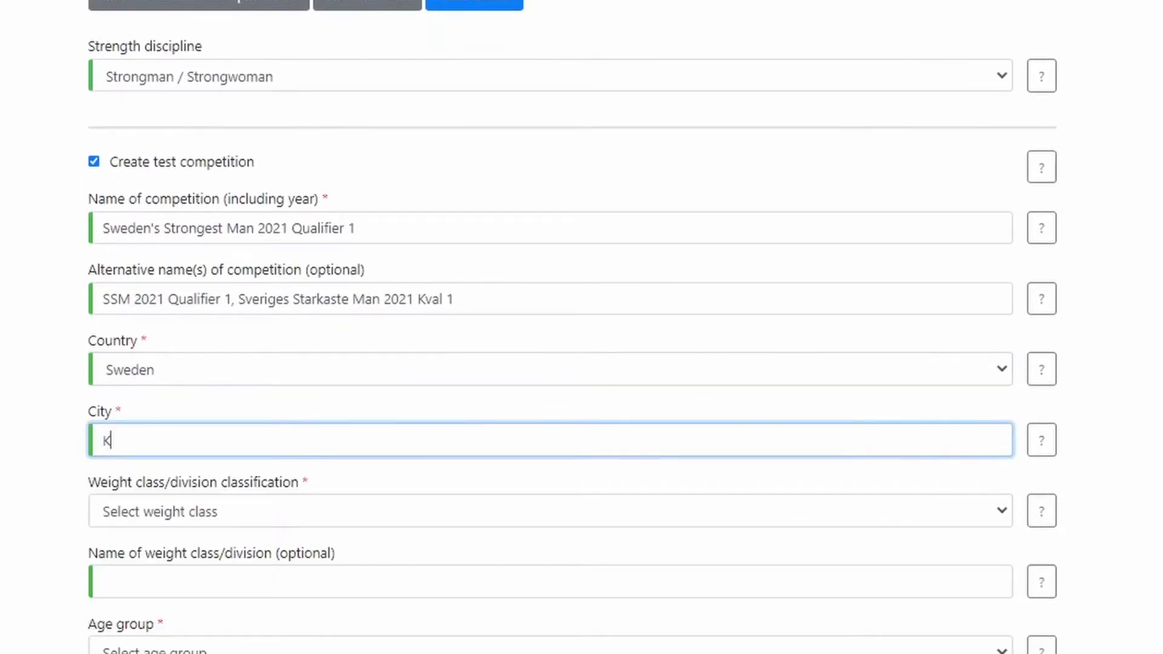
{"action": "type", "text": "arlstad"}
{"action": "left_click", "coordinate": [40, 442]}
{"action": "scroll", "coordinate": [82, 350], "scroll_direction": "down", "scroll_amount": 2}
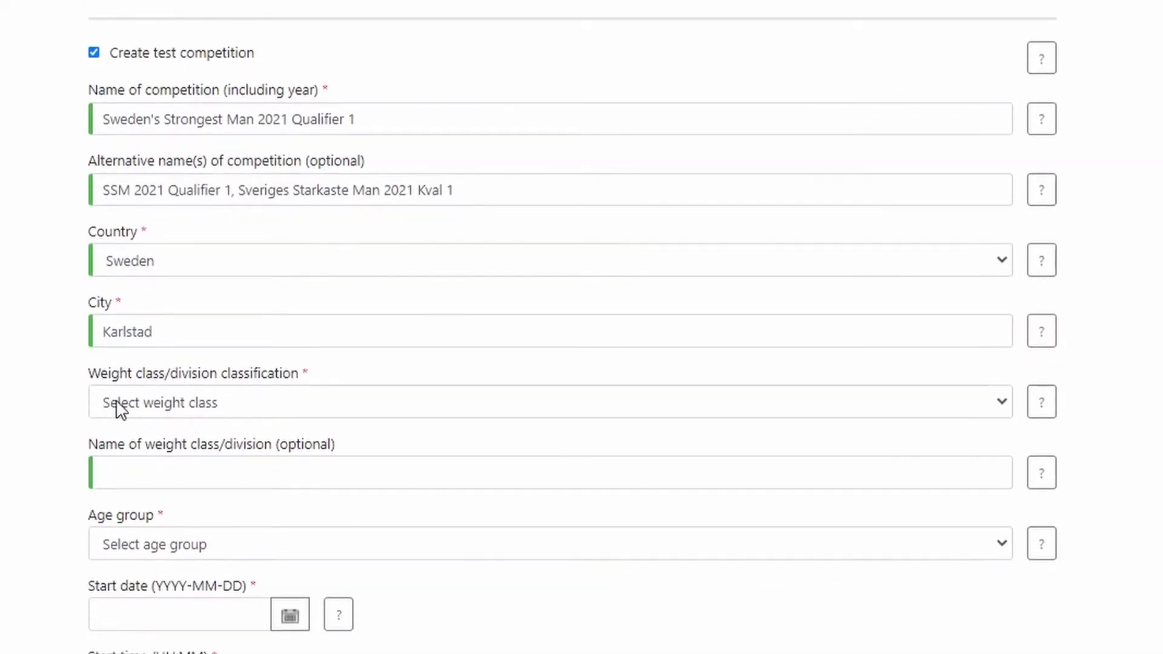
{"action": "scroll", "coordinate": [42, 376], "scroll_direction": "down", "scroll_amount": 2}
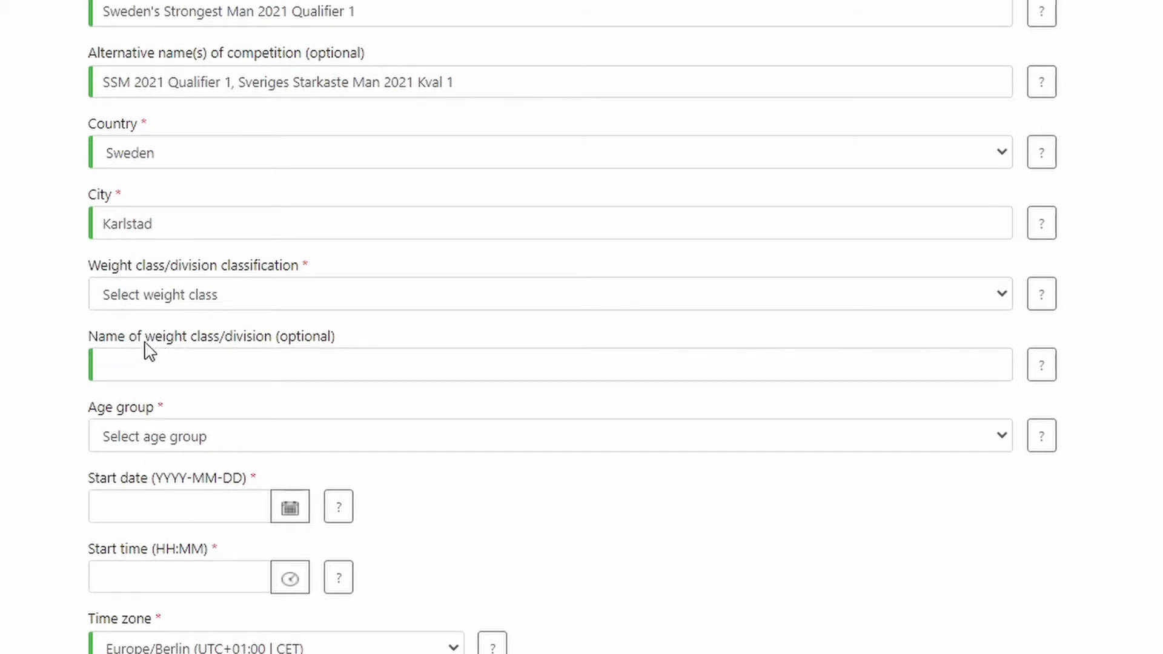
Choose the Men Open weight class and the Senior | Open age group.
{"action": "left_click", "coordinate": [127, 297]}
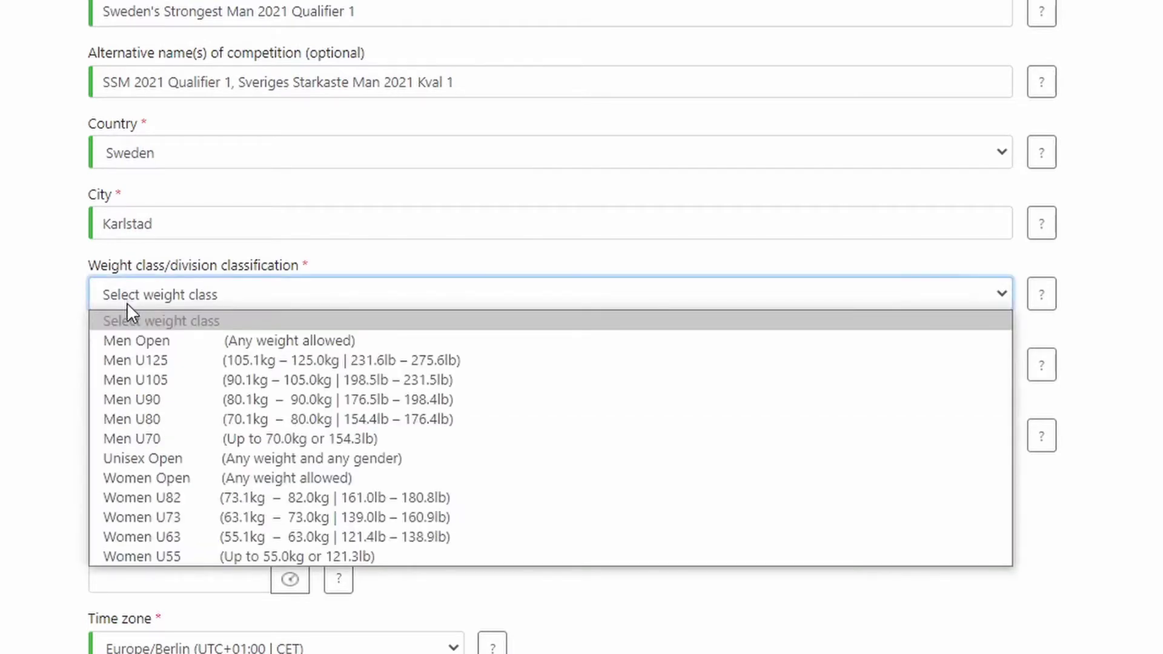
{"action": "left_click", "coordinate": [131, 339]}
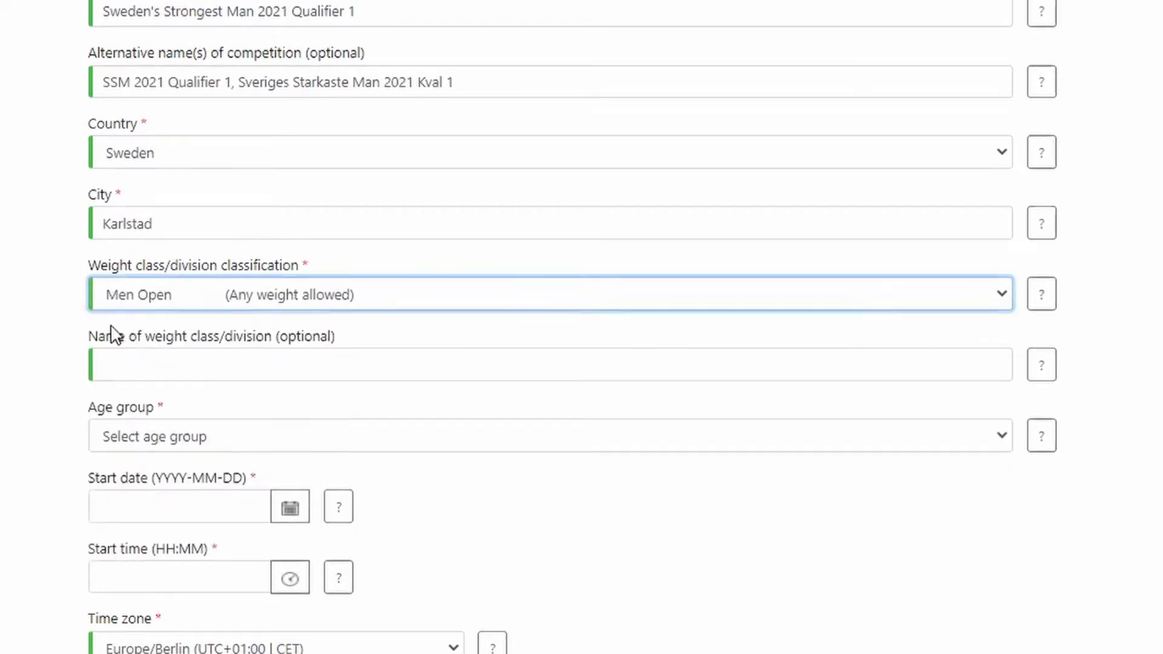
{"action": "scroll", "coordinate": [22, 278], "scroll_direction": "down", "scroll_amount": 3}
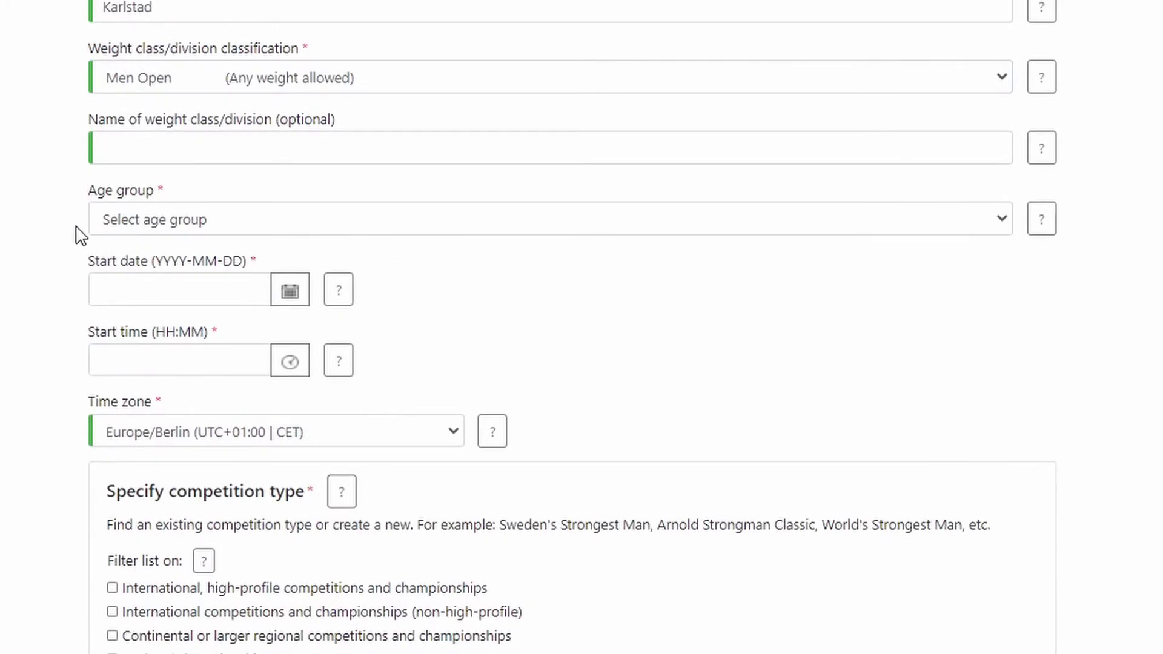
{"action": "left_click", "coordinate": [118, 222]}
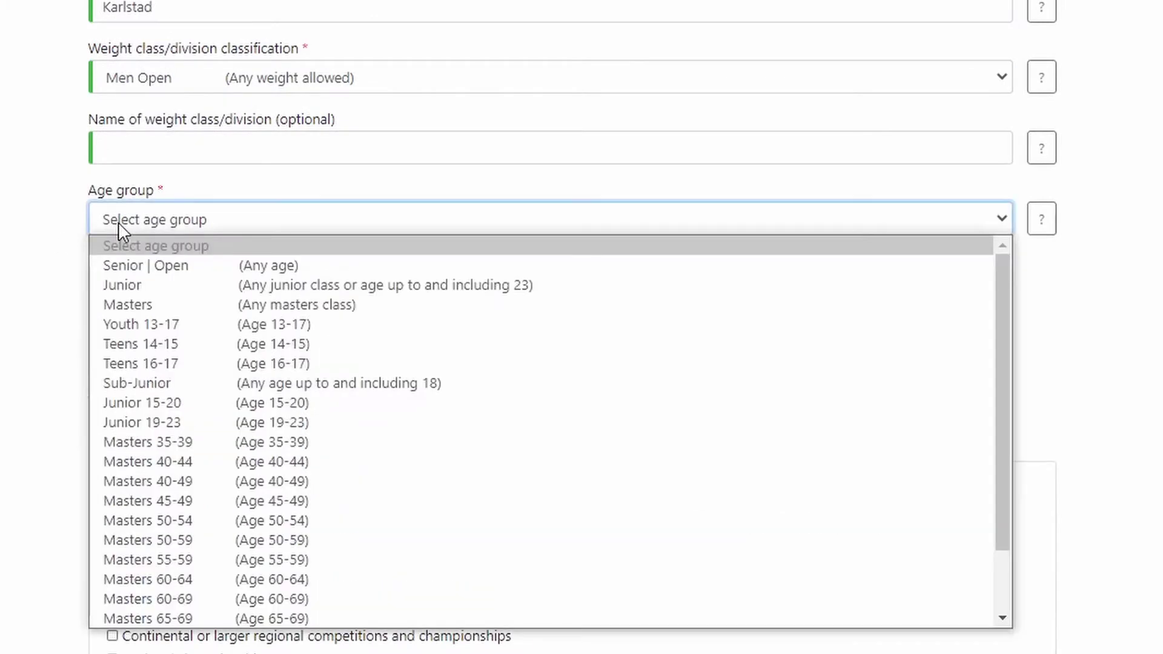
{"action": "left_click", "coordinate": [131, 266]}
{"action": "scroll", "coordinate": [44, 233], "scroll_direction": "down", "scroll_amount": 1}
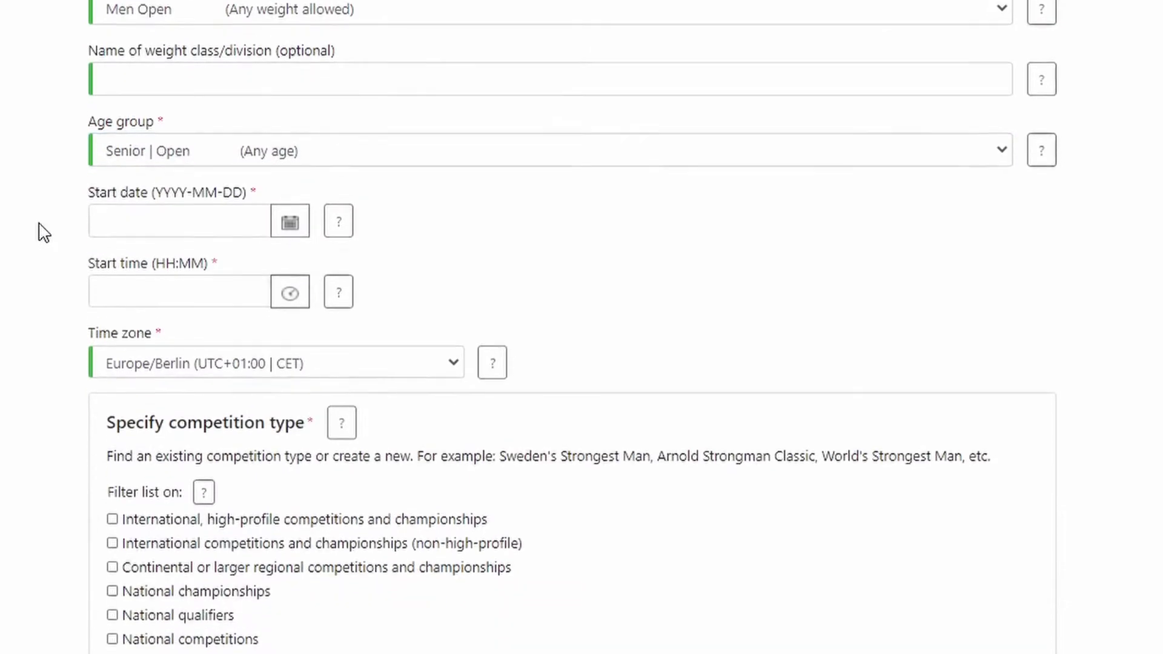
{"action": "scroll", "coordinate": [44, 233], "scroll_direction": "down", "scroll_amount": 1}
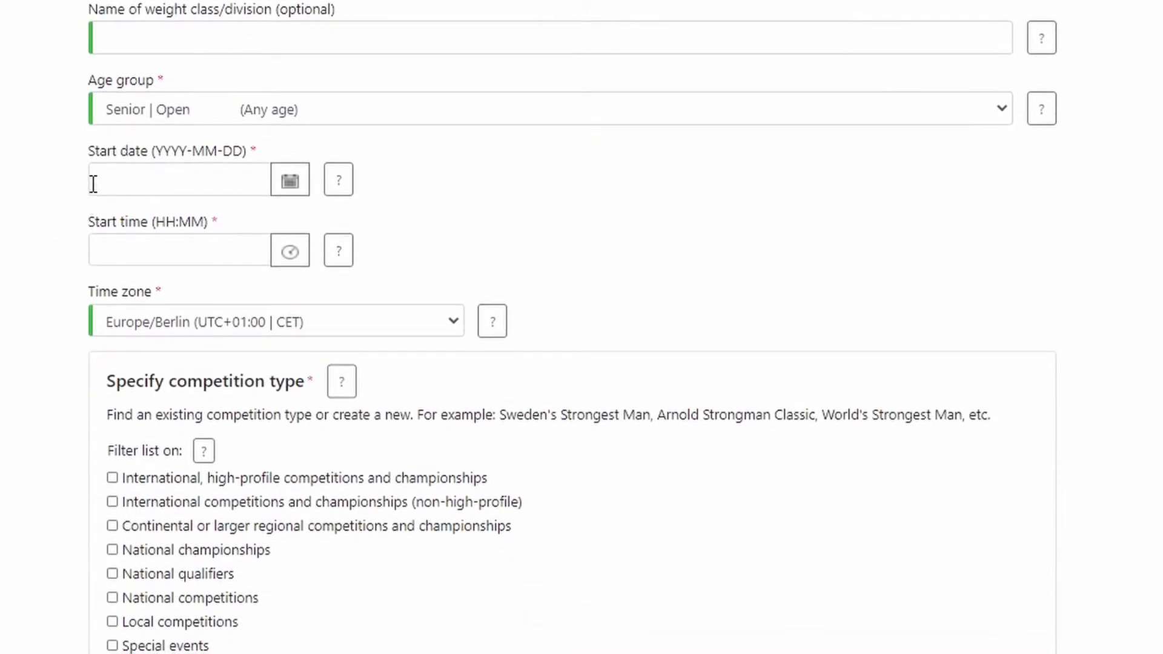
Set the start to 2021-01-24 at 12:30 in the Europe/Stockholm time zone.
{"action": "left_click", "coordinate": [286, 184]}
{"action": "left_click", "coordinate": [274, 386]}
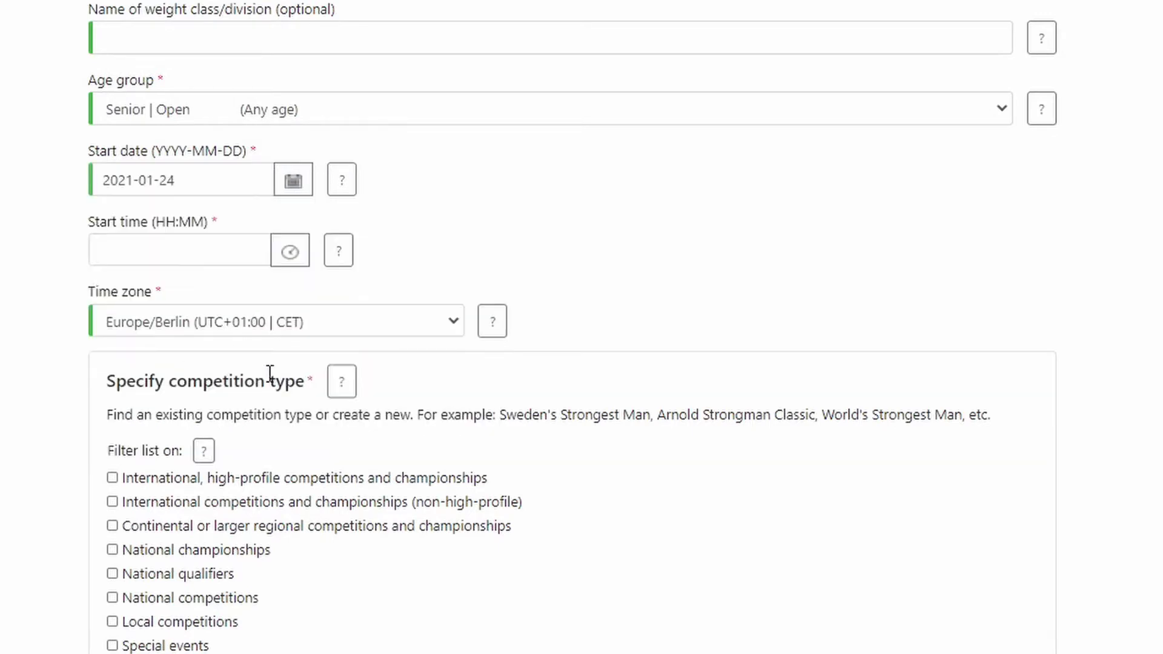
{"action": "scroll", "coordinate": [51, 225], "scroll_direction": "down", "scroll_amount": 2}
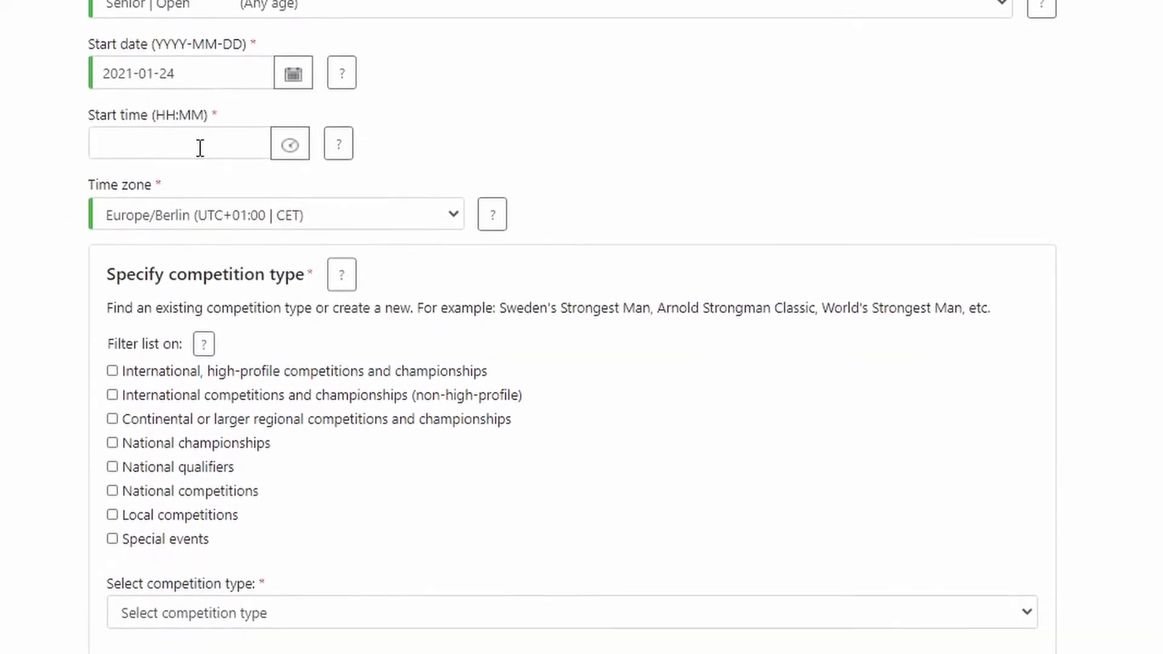
{"action": "left_click", "coordinate": [280, 157]}
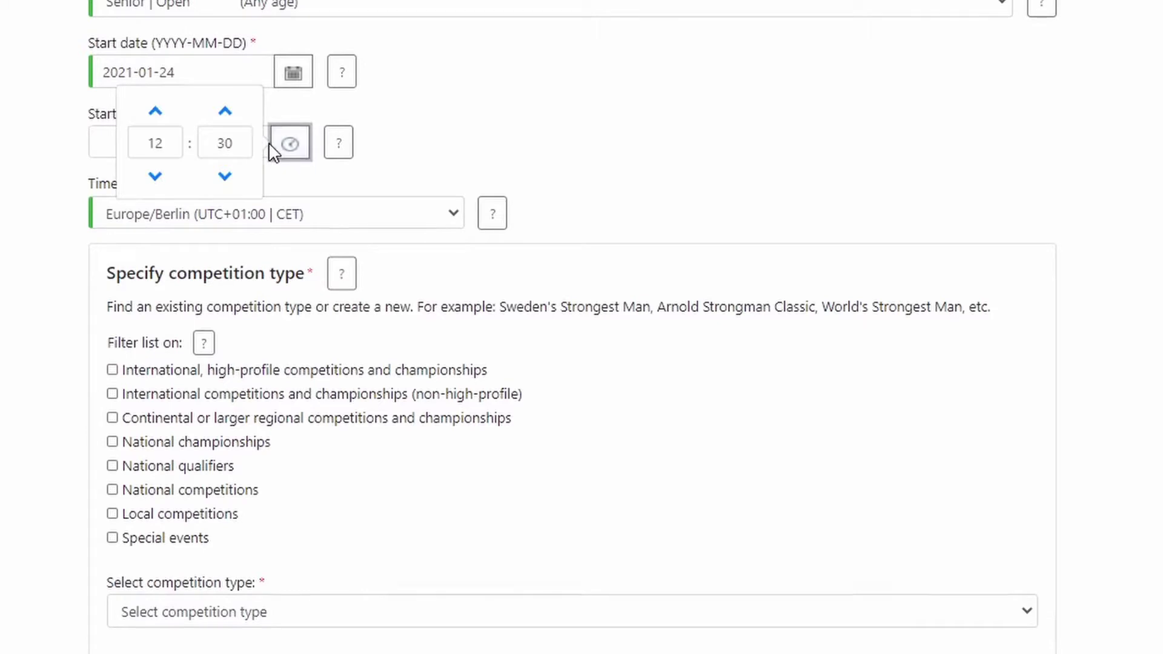
{"action": "left_click", "coordinate": [409, 148]}
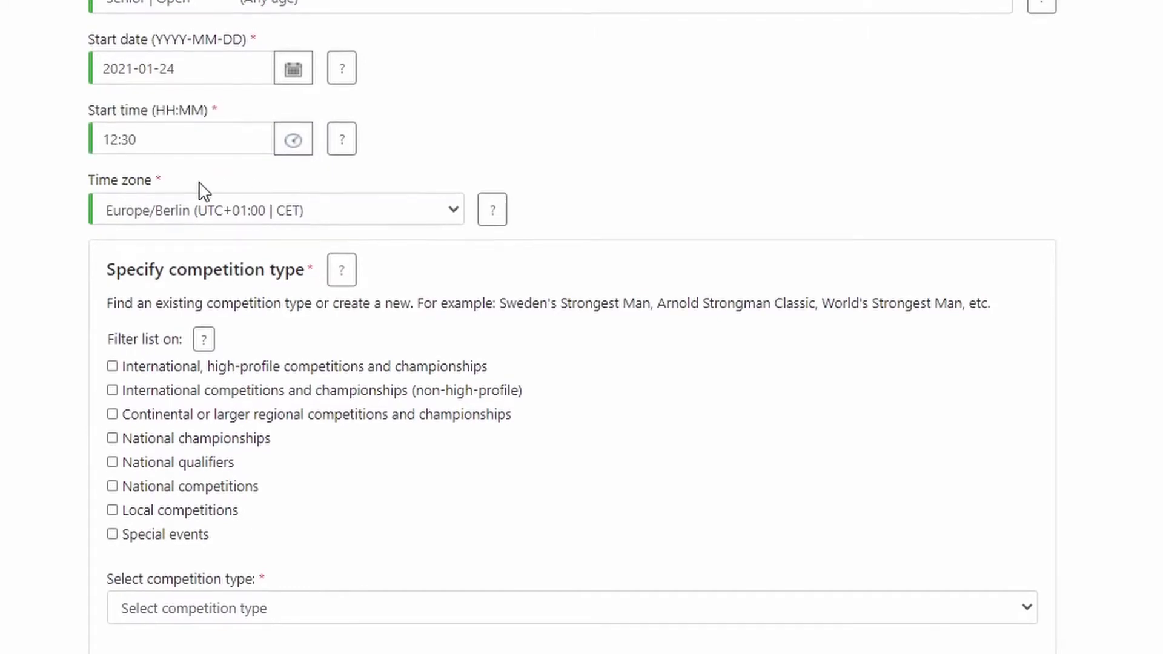
{"action": "left_click", "coordinate": [452, 189]}
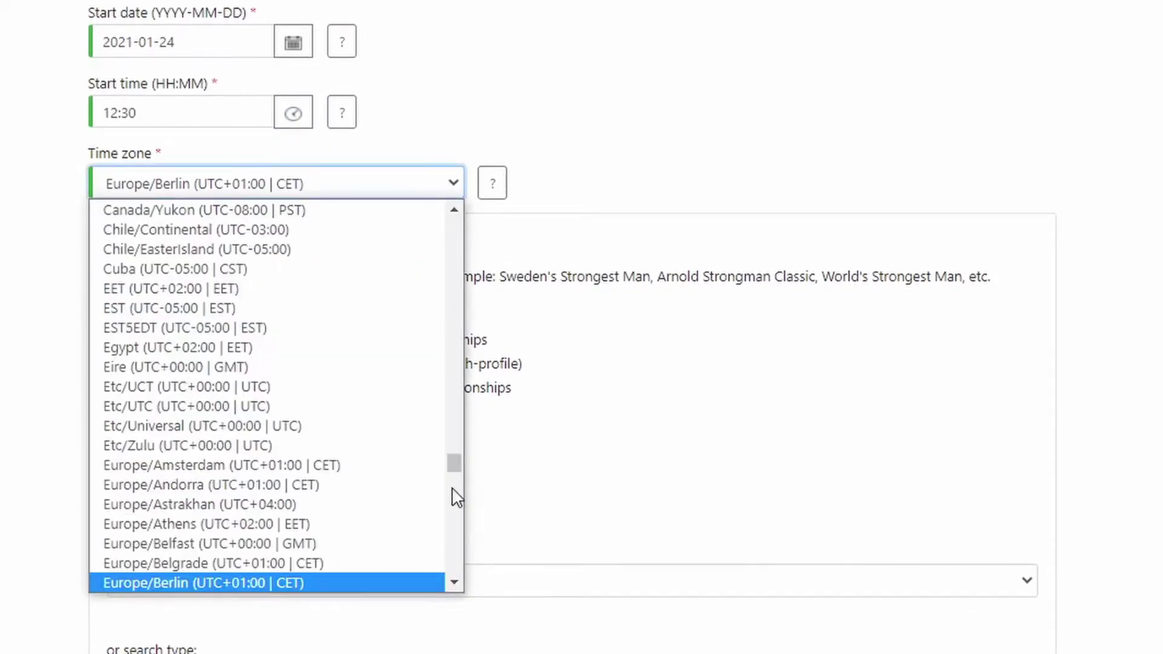
{"action": "left_click", "coordinate": [454, 581]}
{"action": "left_click_drag", "start_coordinate": [453, 580], "coordinate": [453, 580]}
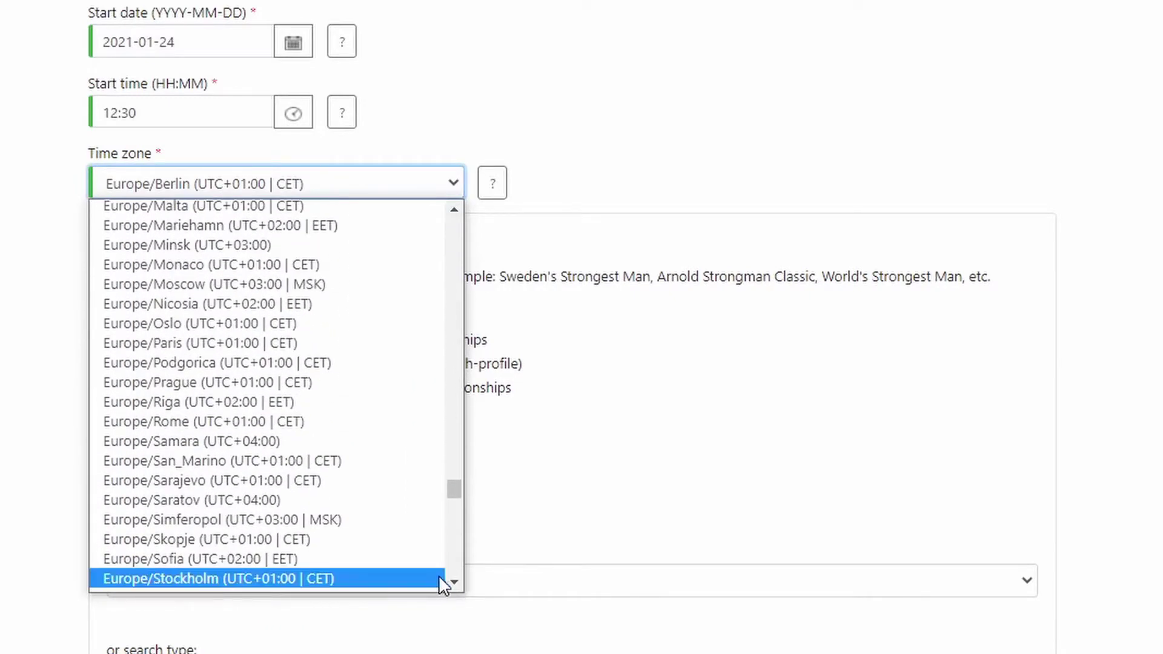
{"action": "left_click", "coordinate": [372, 578]}
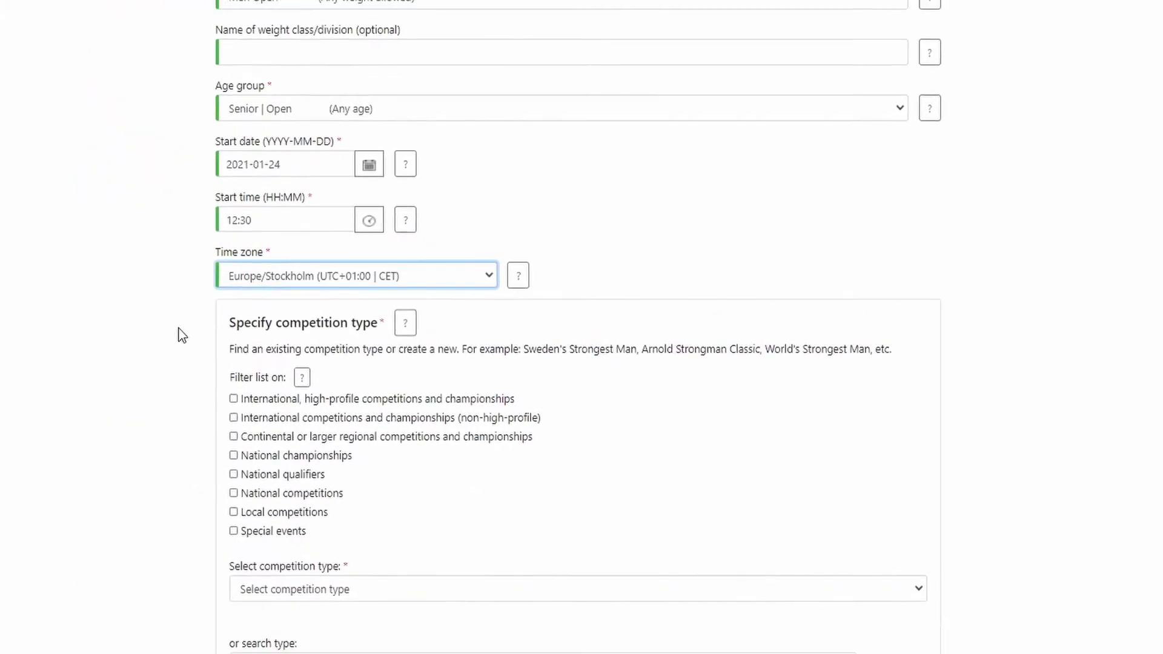
{"action": "scroll", "coordinate": [270, 373], "scroll_direction": "down", "scroll_amount": 2}
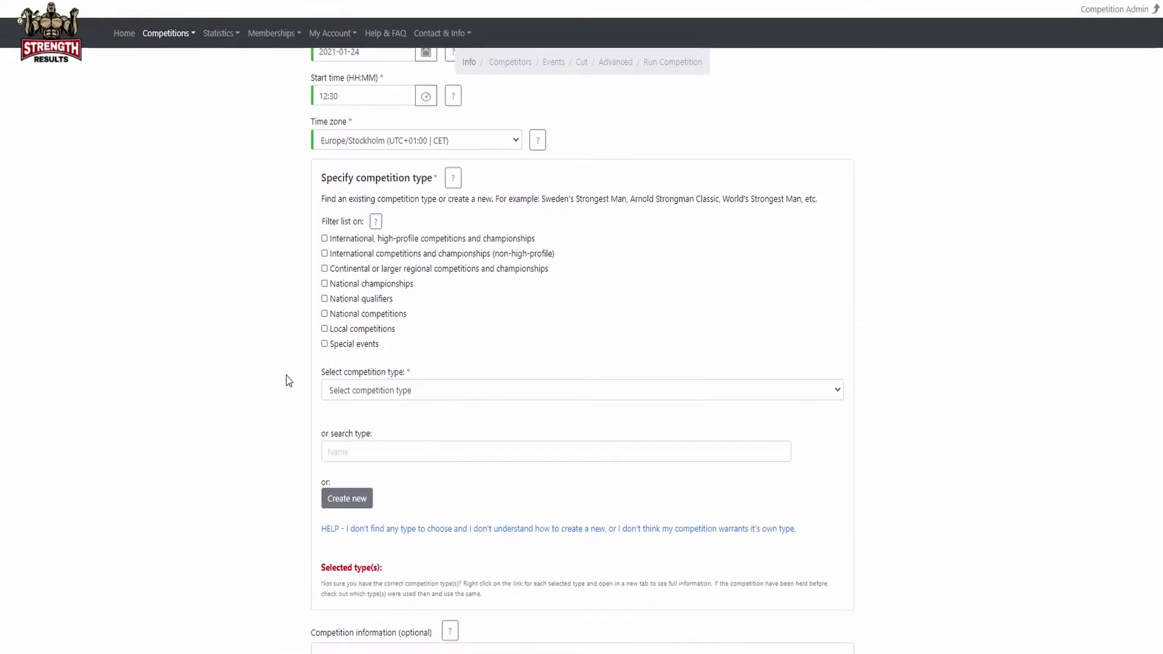
Filter to national qualifiers and choose Sweden's Strongest Man Qualifier as the competition type.
{"action": "scroll", "coordinate": [289, 381], "scroll_direction": "down", "scroll_amount": 1}
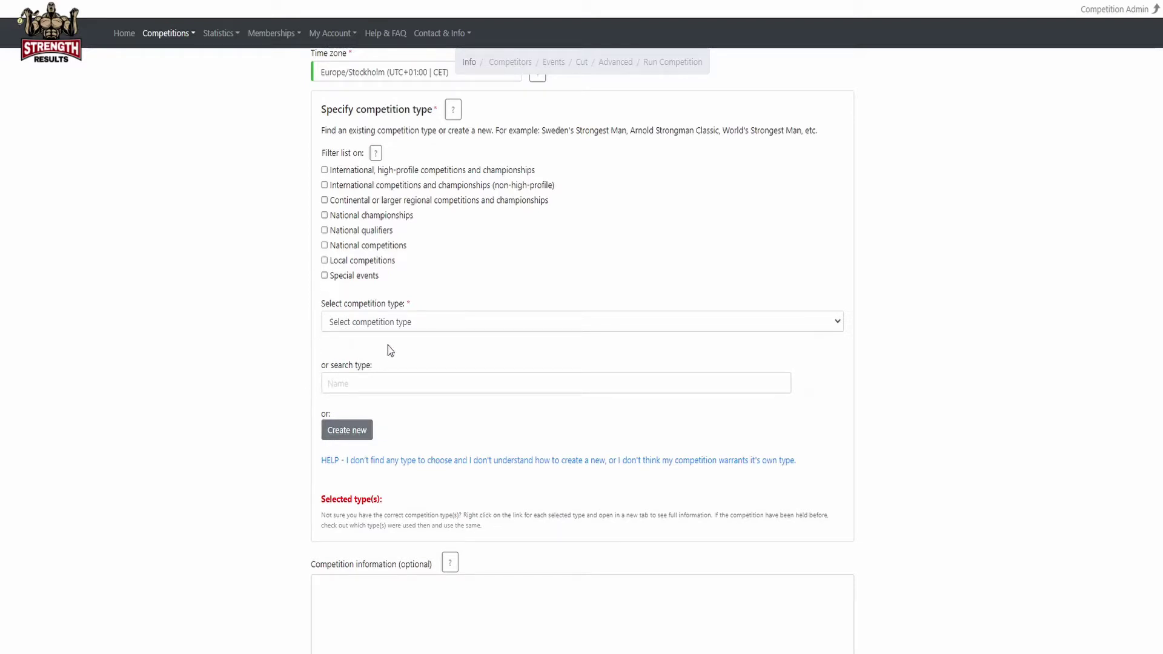
{"action": "left_click", "coordinate": [501, 324]}
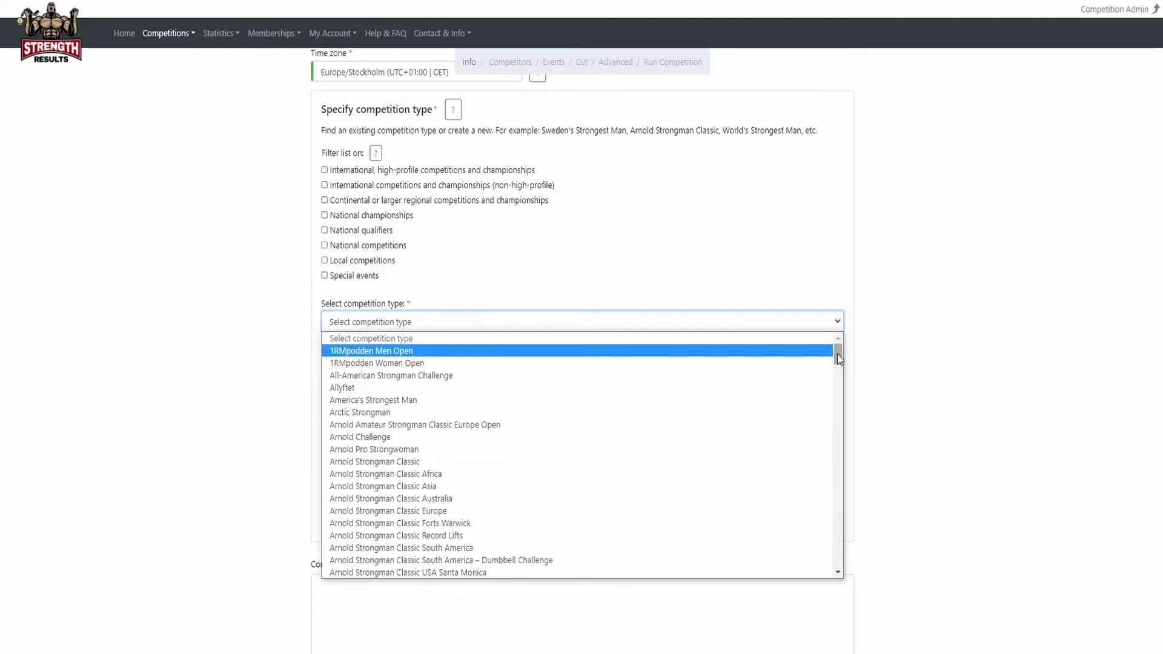
{"action": "left_click_drag", "start_coordinate": [839, 358], "coordinate": [828, 480]}
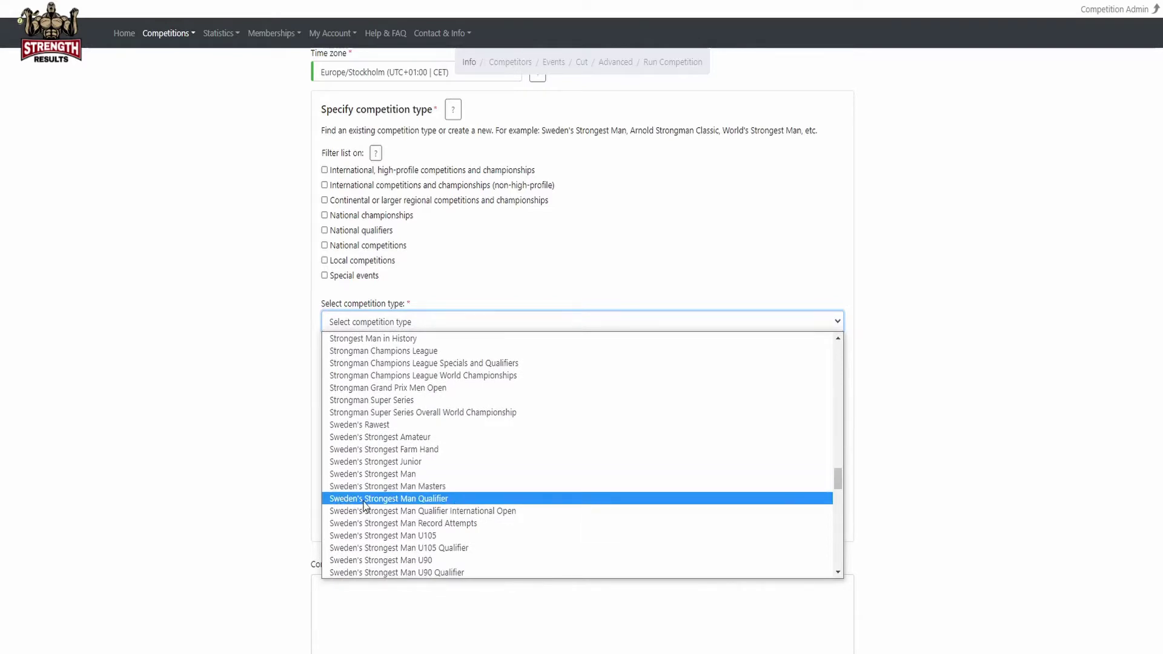
{"action": "left_click", "coordinate": [269, 424]}
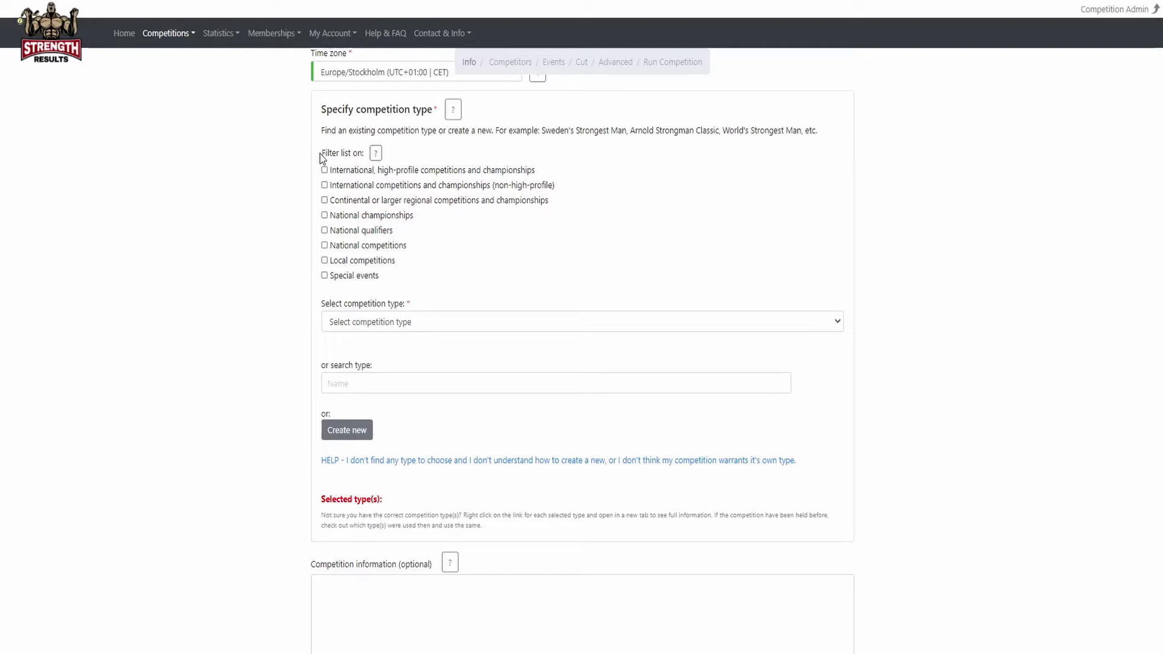
{"action": "left_click", "coordinate": [334, 233]}
{"action": "left_click", "coordinate": [378, 324]}
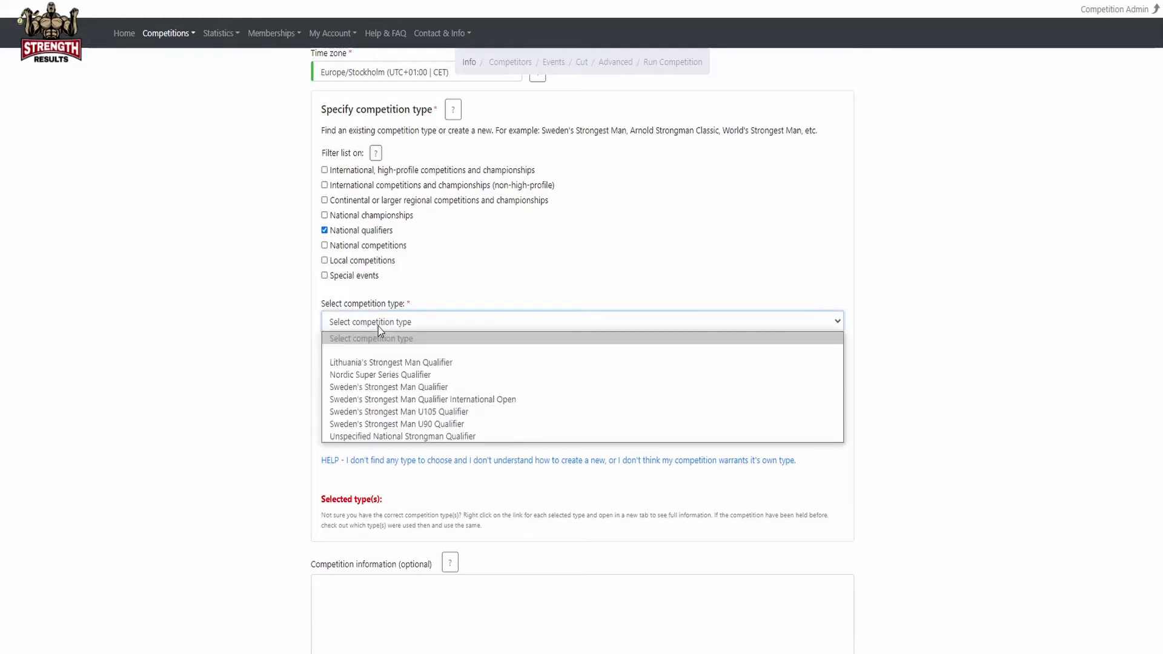
{"action": "left_click", "coordinate": [407, 389]}
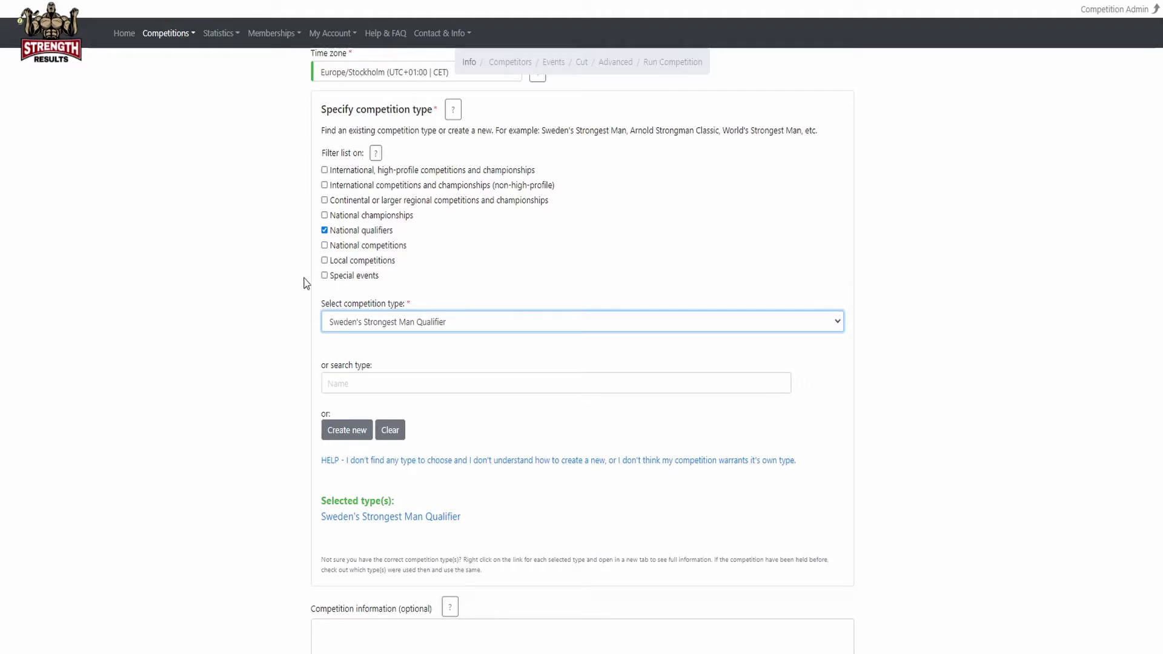
Clear the National qualifiers filter, browsing the type list without changing the selection.
{"action": "left_click", "coordinate": [343, 233]}
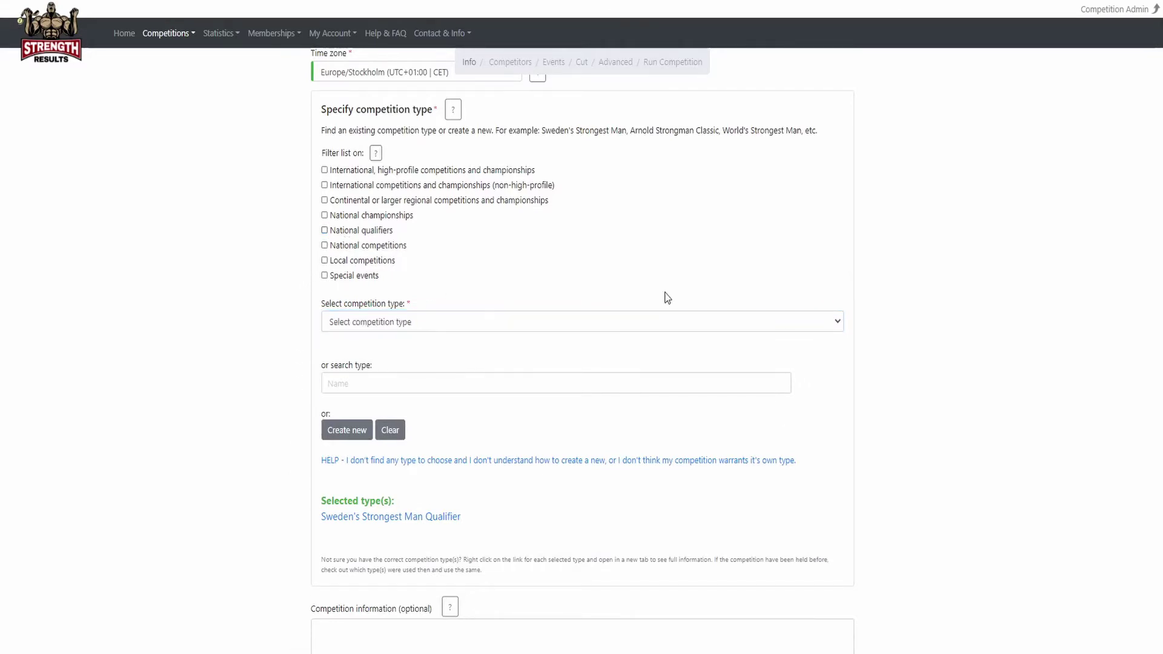
{"action": "left_click", "coordinate": [788, 324]}
{"action": "left_click_drag", "start_coordinate": [837, 359], "coordinate": [844, 518]}
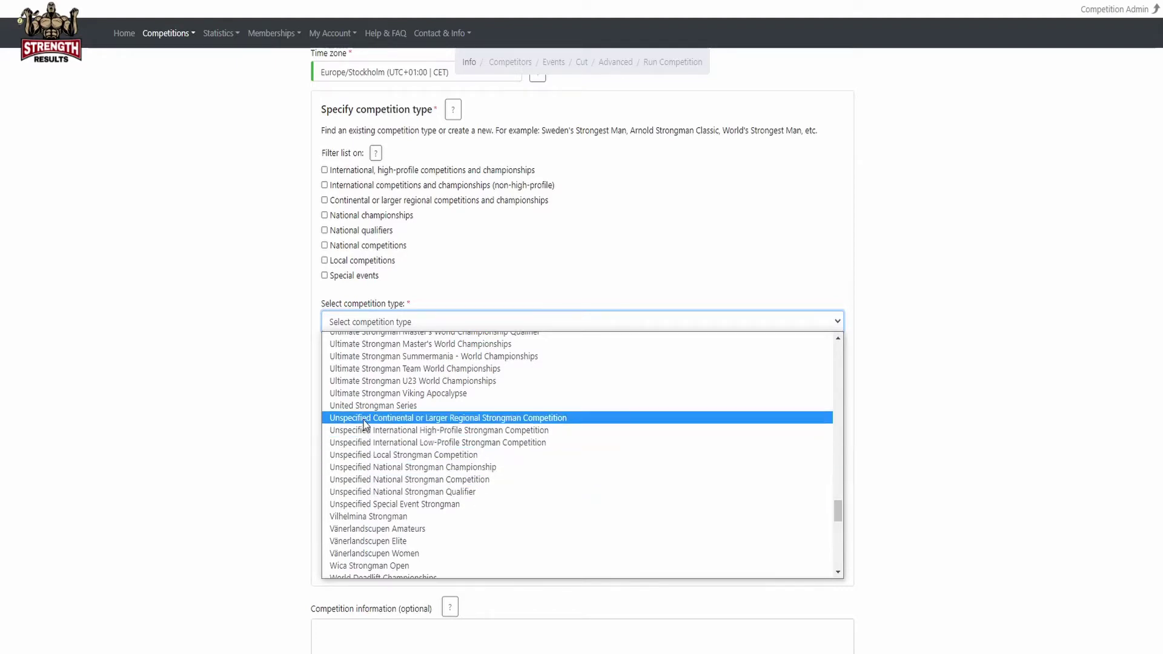
{"action": "left_click", "coordinate": [296, 475]}
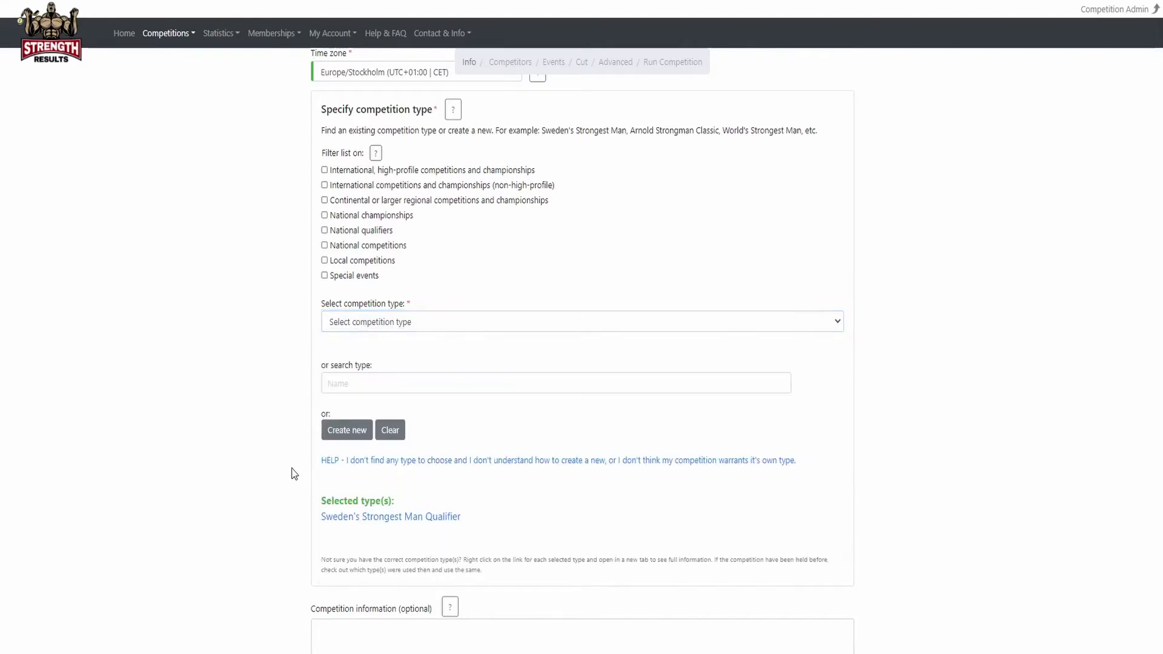
{"action": "scroll", "coordinate": [298, 383], "scroll_direction": "down", "scroll_amount": 1}
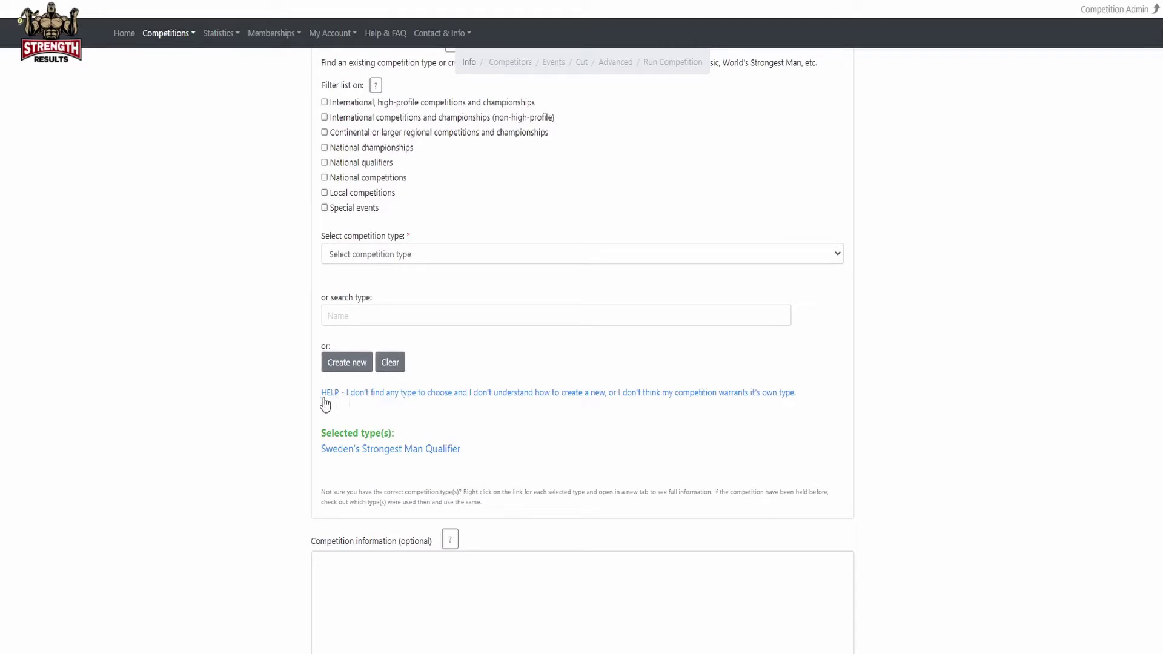
Paste the schedule, competitor briefing and weigh-in, and spectator details into Competition information.
{"action": "scroll", "coordinate": [294, 409], "scroll_direction": "down", "scroll_amount": 4}
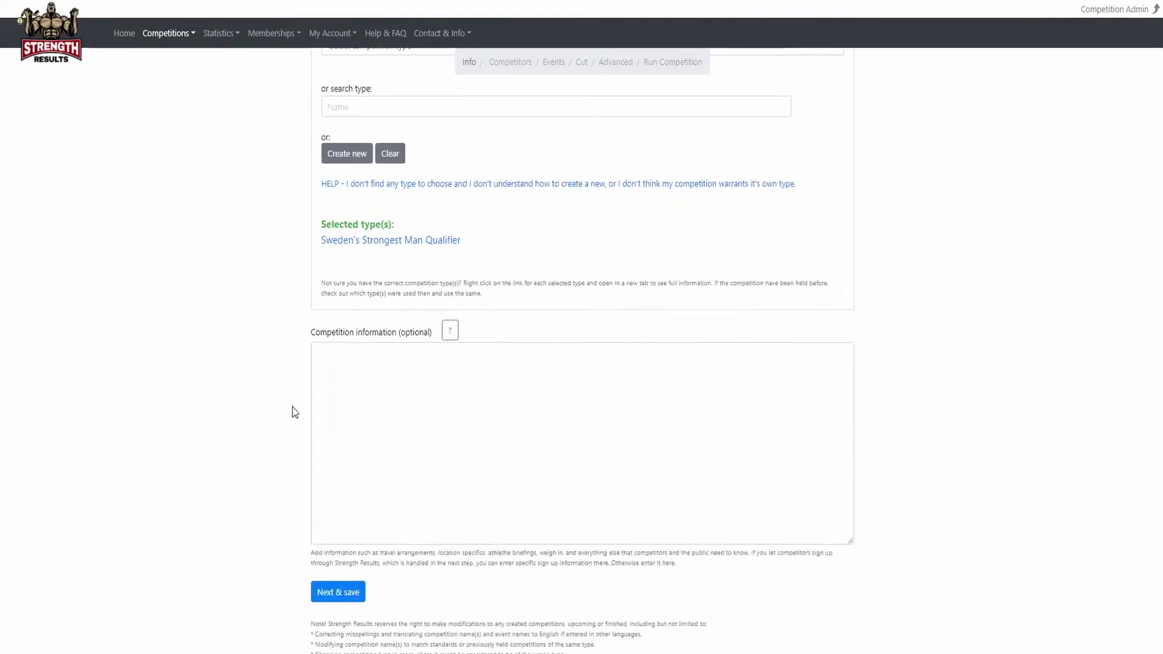
{"action": "left_click", "coordinate": [364, 363]}
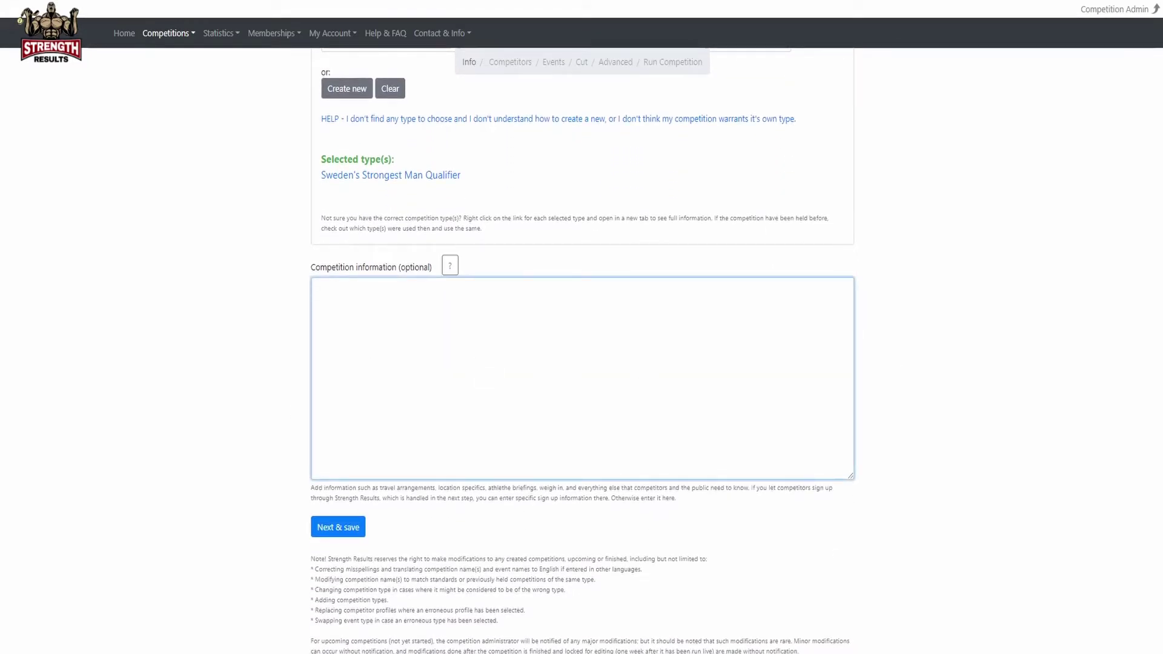
{"action": "left_click", "coordinate": [279, 388]}
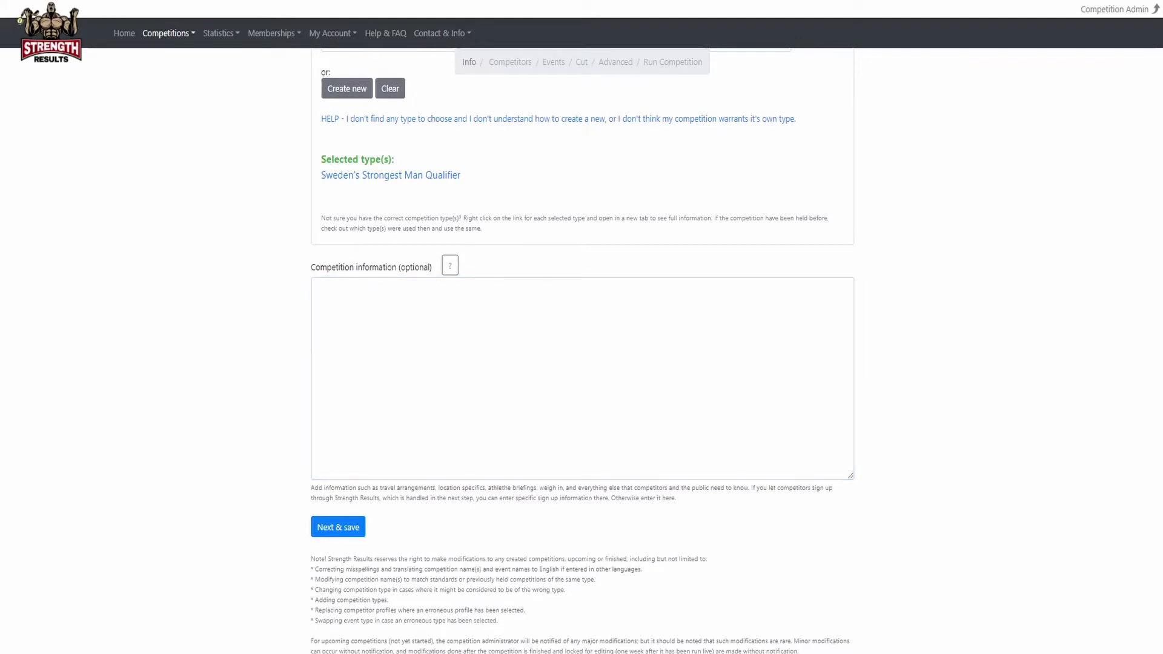
{"action": "left_click", "coordinate": [361, 313]}
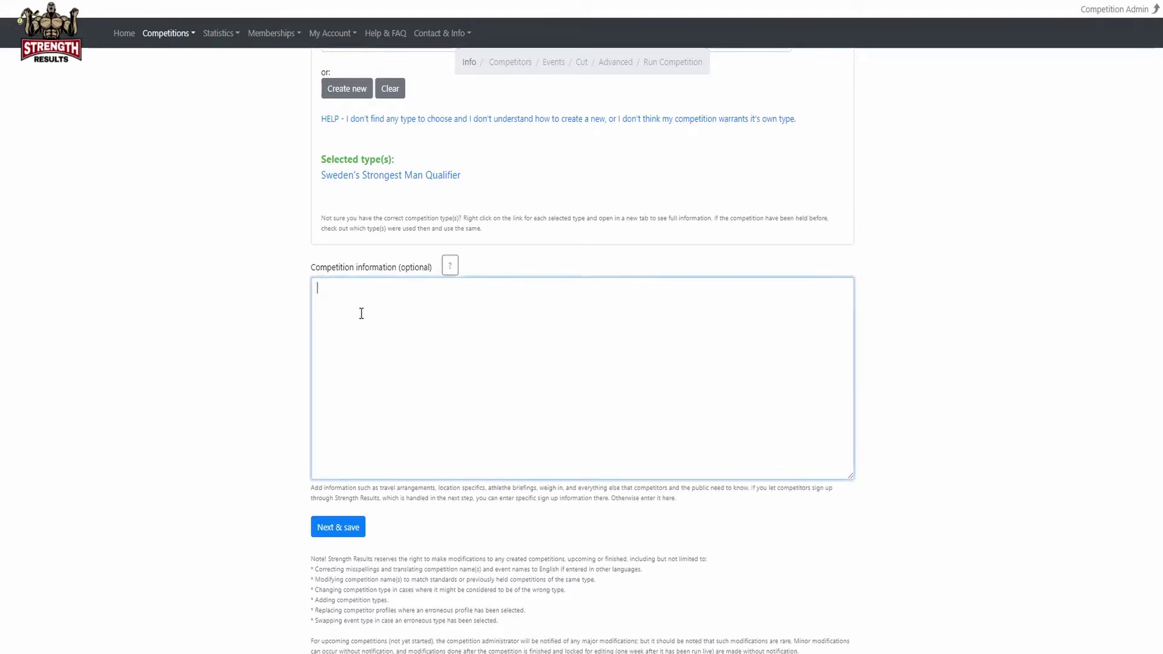
{"action": "type", "text": "The competition will be held on the beach starting at 09:00 for three days straight. One hour break for lunch at noon and less time between events than previous years. Last event for the day expected to be finished before 4pm. In case of rain we will wait for the weather to clear and schedules will be adjusted.  Competitor info: Briefing 7pm the day before competition start at Hotel Stay, conference room 4. Weigh in from 8pm, or 8am the following day.  Spectator info: There are no fees, but seating is not available. Bring your own chairs and plenty of water as shade is limited. Local bus 505a eastbound stop within walking distance. The nearest parking is 1km away."}
{"action": "left_click", "coordinate": [294, 453]}
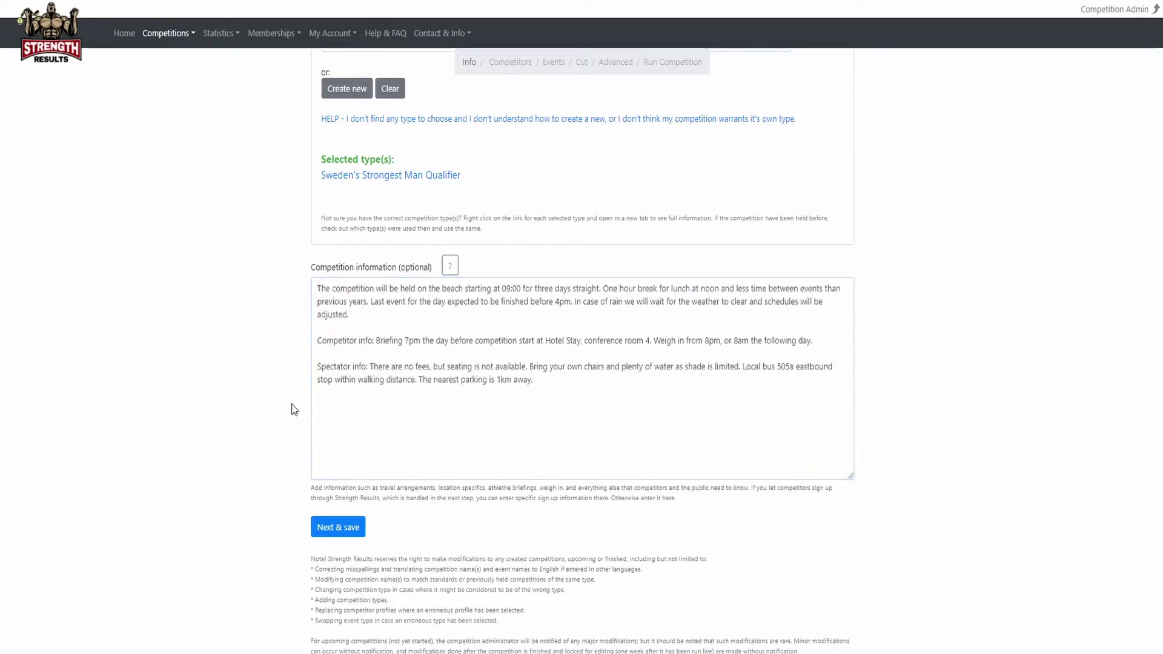
{"action": "scroll", "coordinate": [295, 407], "scroll_direction": "down", "scroll_amount": 1}
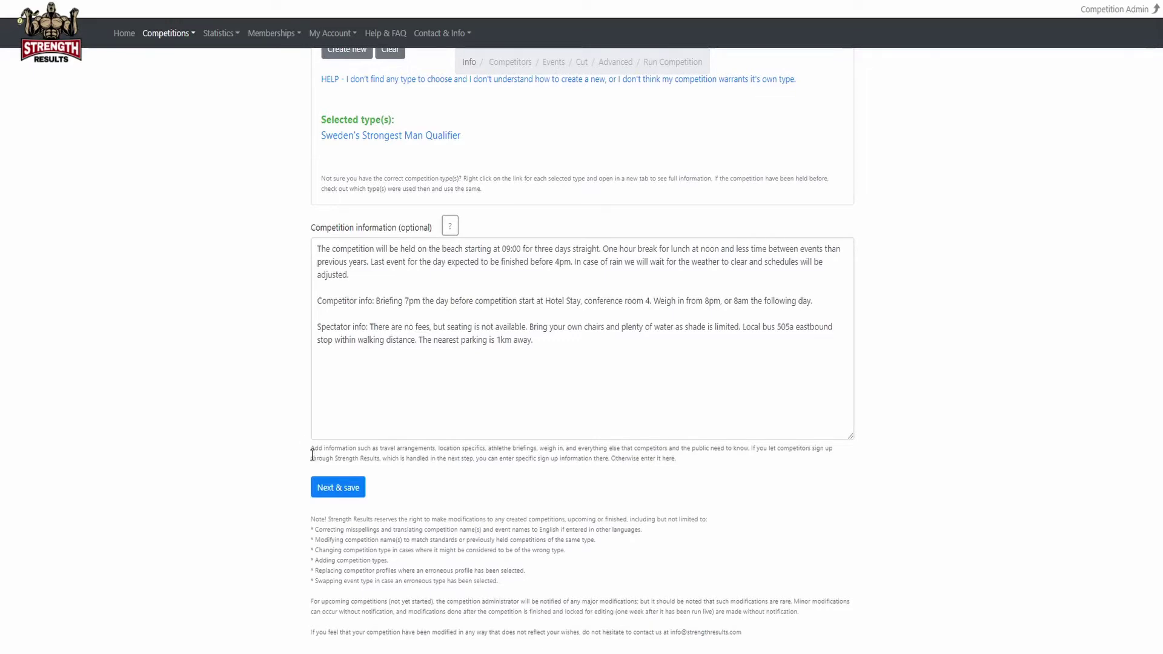
Save the Info step with Next & save and confirm it is a test competition.
{"action": "left_click", "coordinate": [348, 488]}
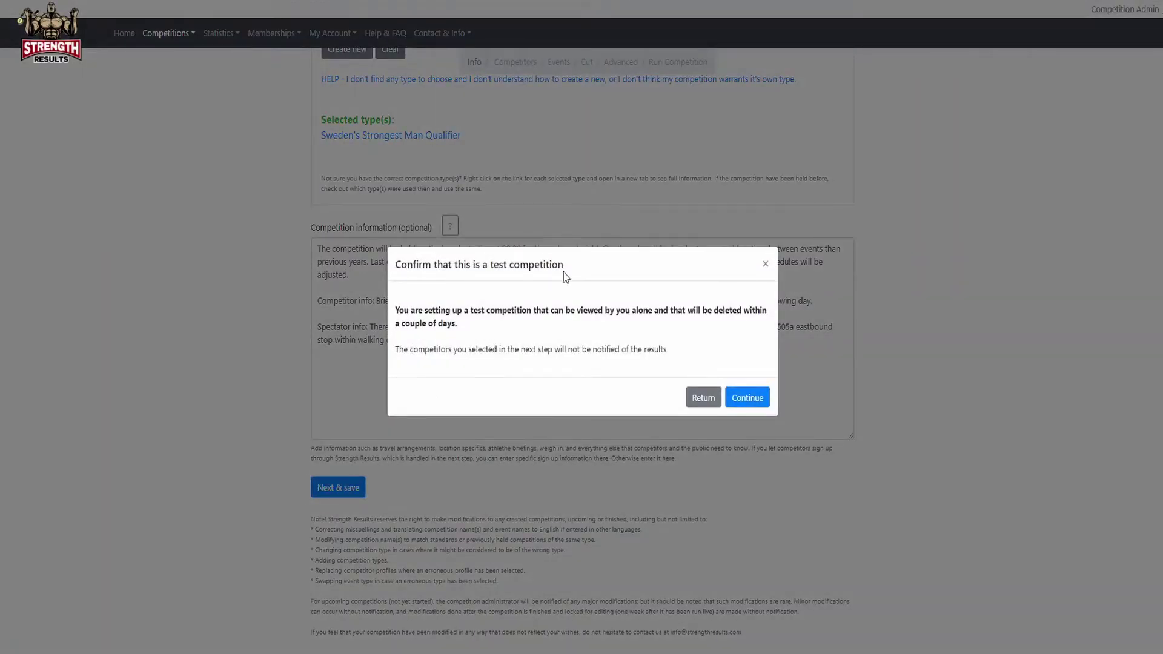
{"action": "left_click", "coordinate": [751, 397]}
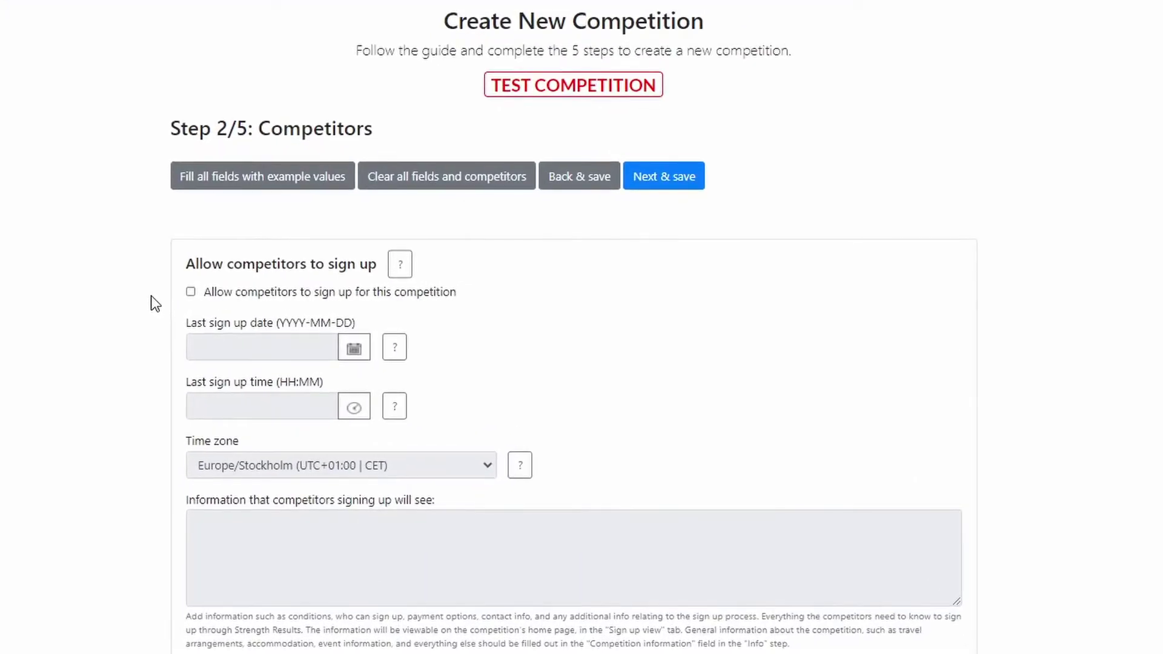
Tick 'Allow competitors to sign up for this competition'.
{"action": "left_click", "coordinate": [219, 292]}
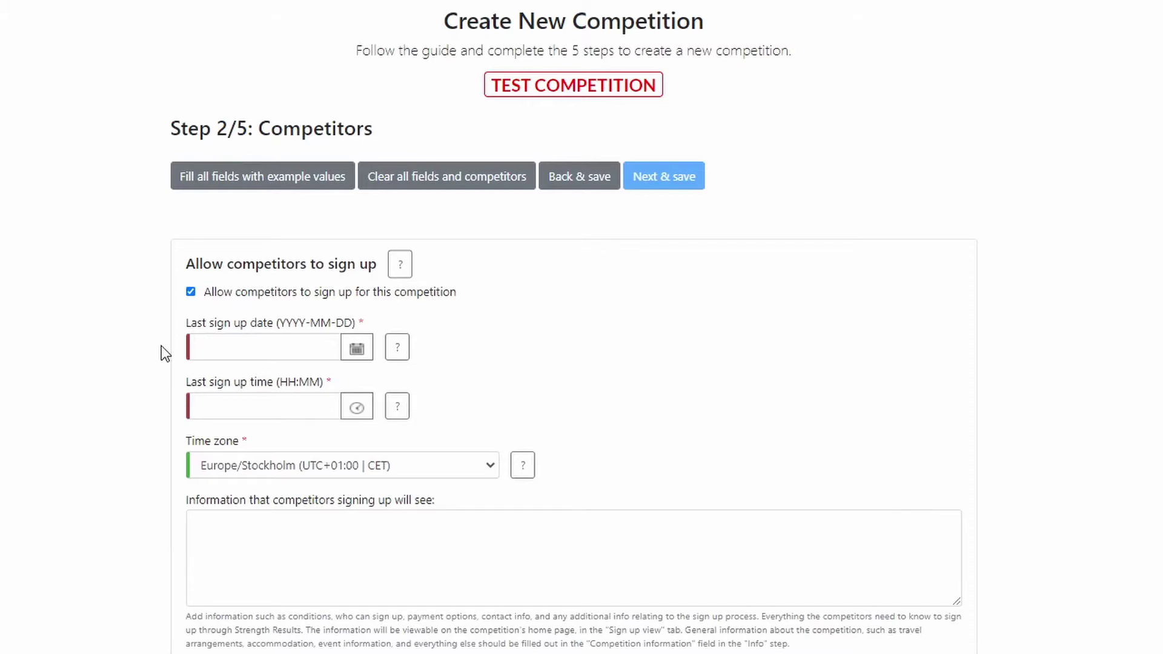
Set the last sign-up time to 2021-01-18 at 13:00, Europe/Stockholm.
{"action": "left_click", "coordinate": [356, 348]}
{"action": "left_click", "coordinate": [356, 407]}
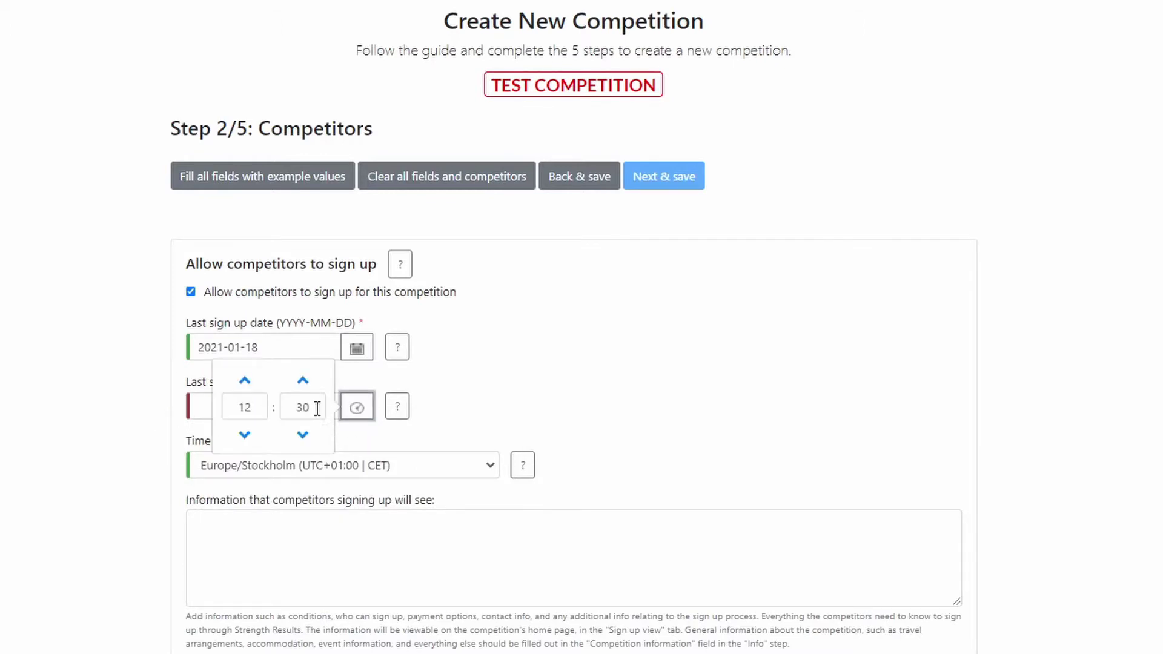
{"action": "left_click_drag", "start_coordinate": [318, 408], "coordinate": [213, 408]}
{"action": "type", "text": "00"}
{"action": "type", "text": "13"}
{"action": "left_click", "coordinate": [149, 425]}
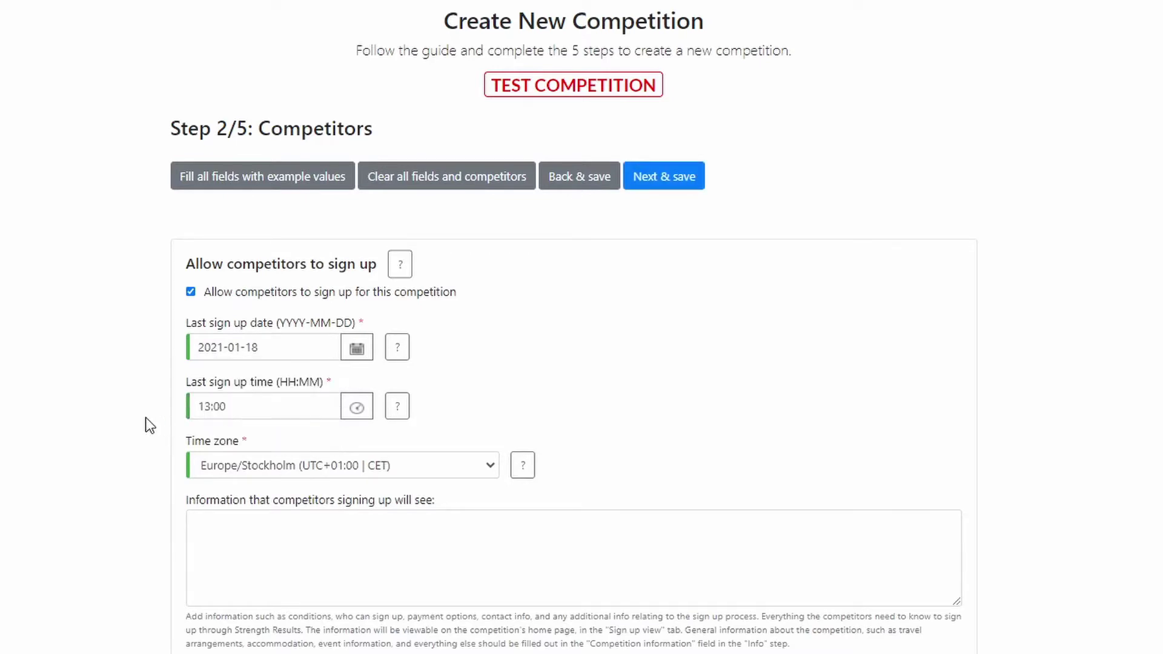
{"action": "left_click", "coordinate": [224, 470]}
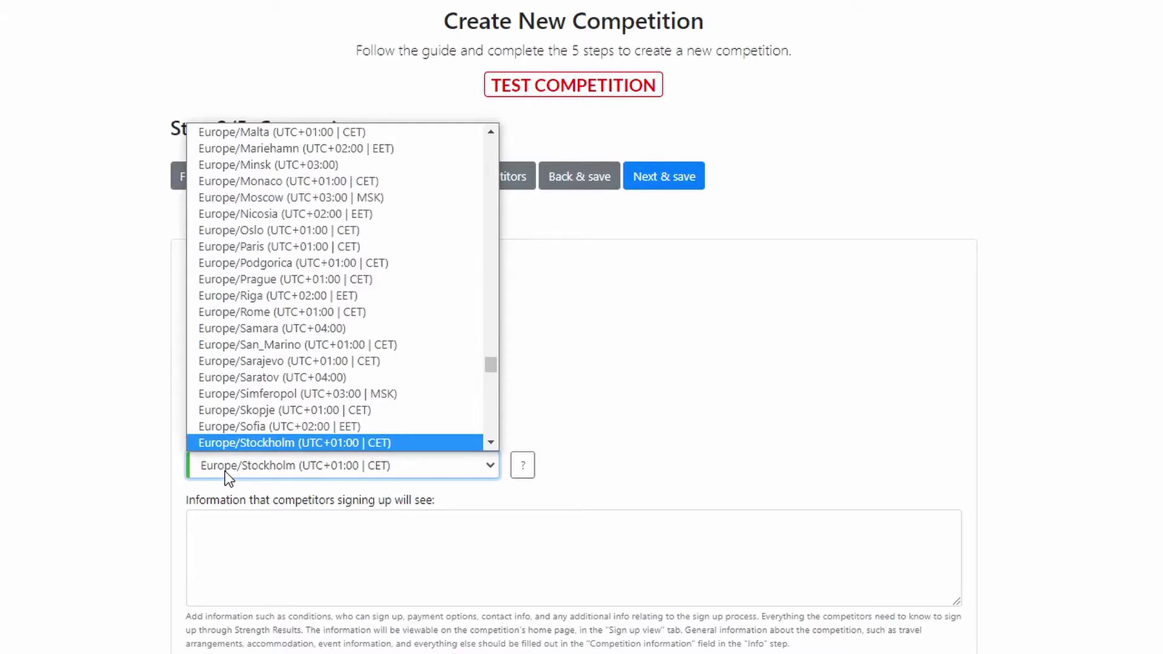
{"action": "left_click", "coordinate": [224, 471]}
{"action": "scroll", "coordinate": [152, 432], "scroll_direction": "down", "scroll_amount": 1}
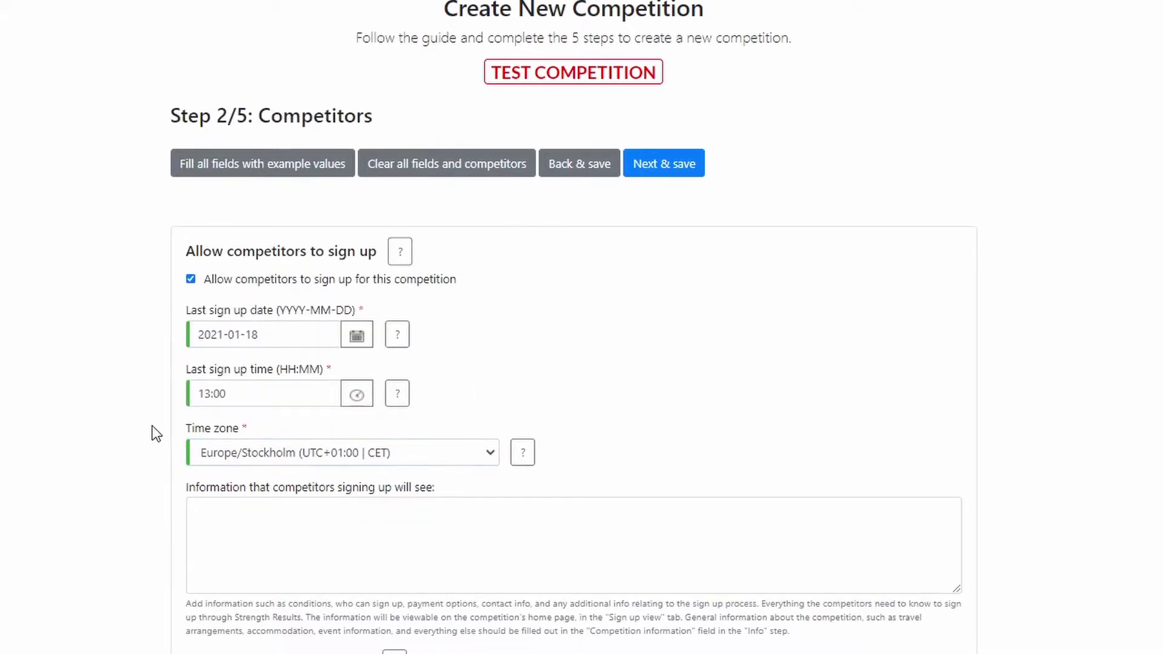
{"action": "scroll", "coordinate": [152, 426], "scroll_direction": "down", "scroll_amount": 3}
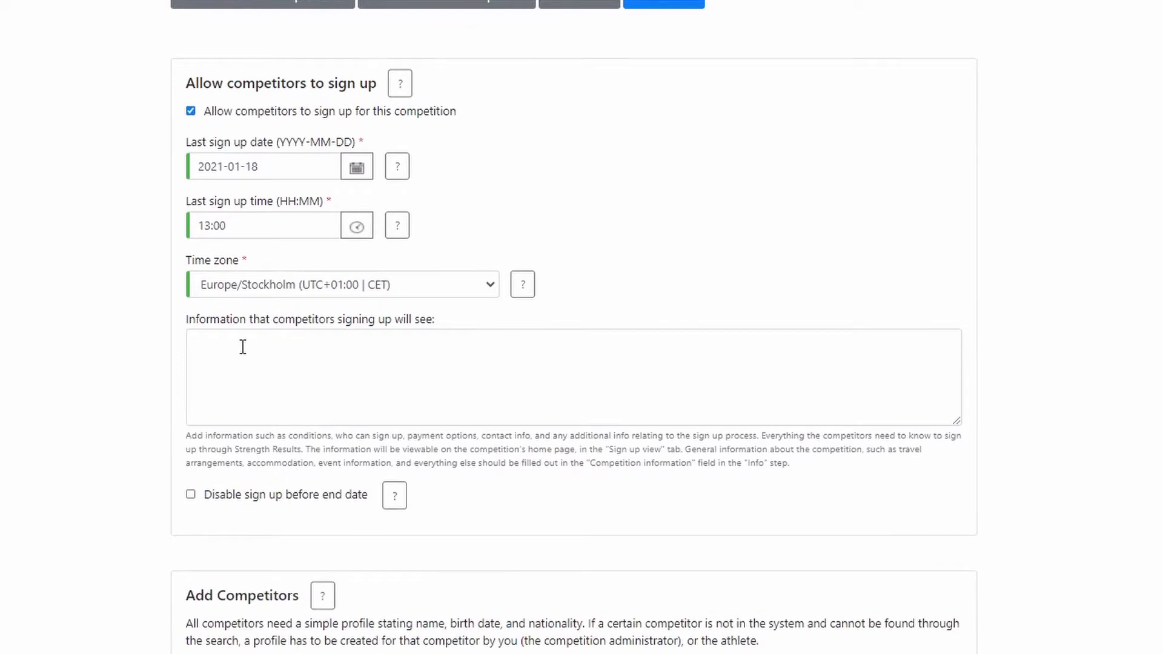
Enter sign-up information 'Please specify T-shirt size when signing up.'.
{"action": "left_click", "coordinate": [242, 346]}
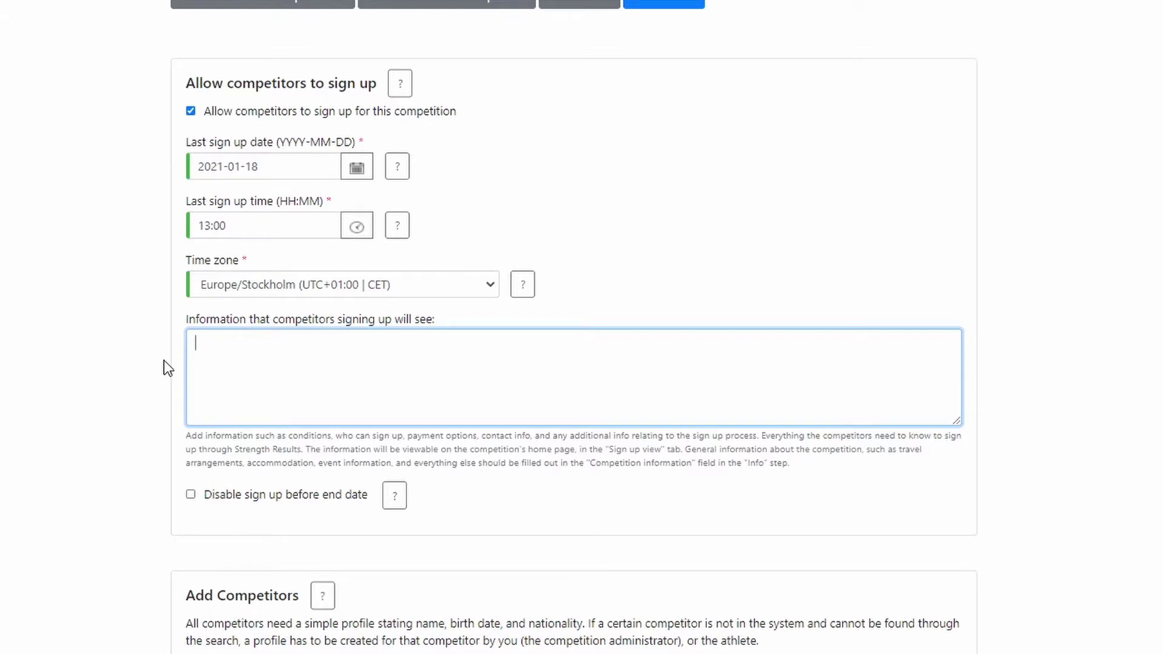
{"action": "type", "text": "Please specify T-shirt size when signing up."}
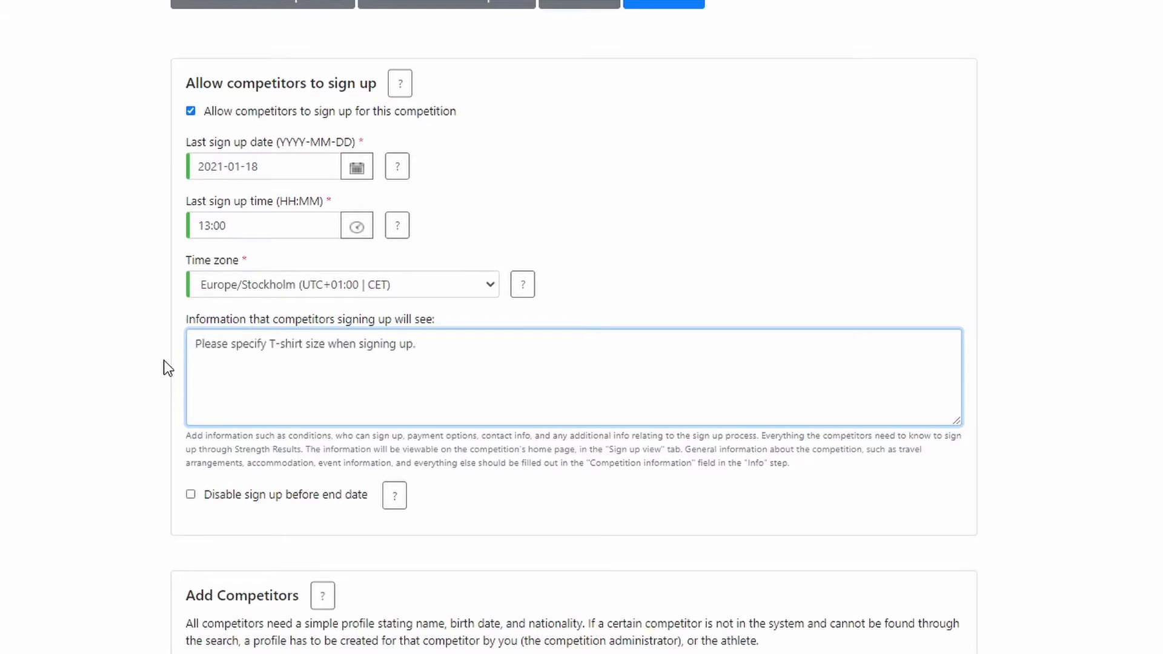
{"action": "left_click", "coordinate": [150, 373]}
{"action": "scroll", "coordinate": [149, 372], "scroll_direction": "down", "scroll_amount": 3}
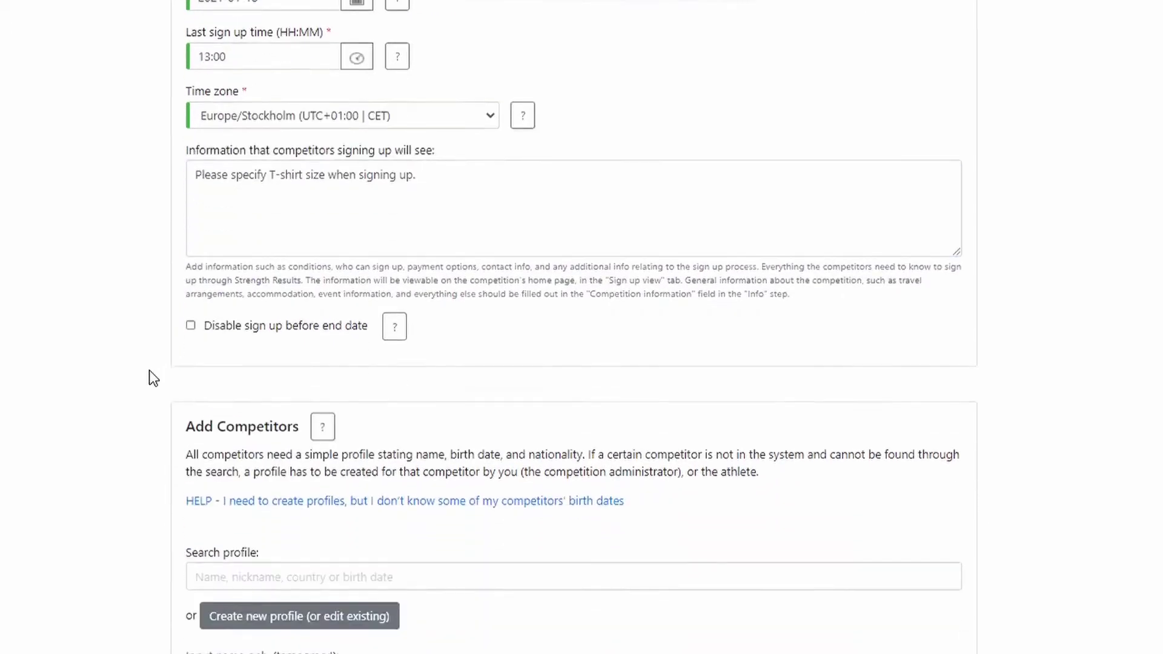
Search the athlete's profile by name and add them as competitor at start order 1.
{"action": "scroll", "coordinate": [153, 378], "scroll_direction": "down", "scroll_amount": 4}
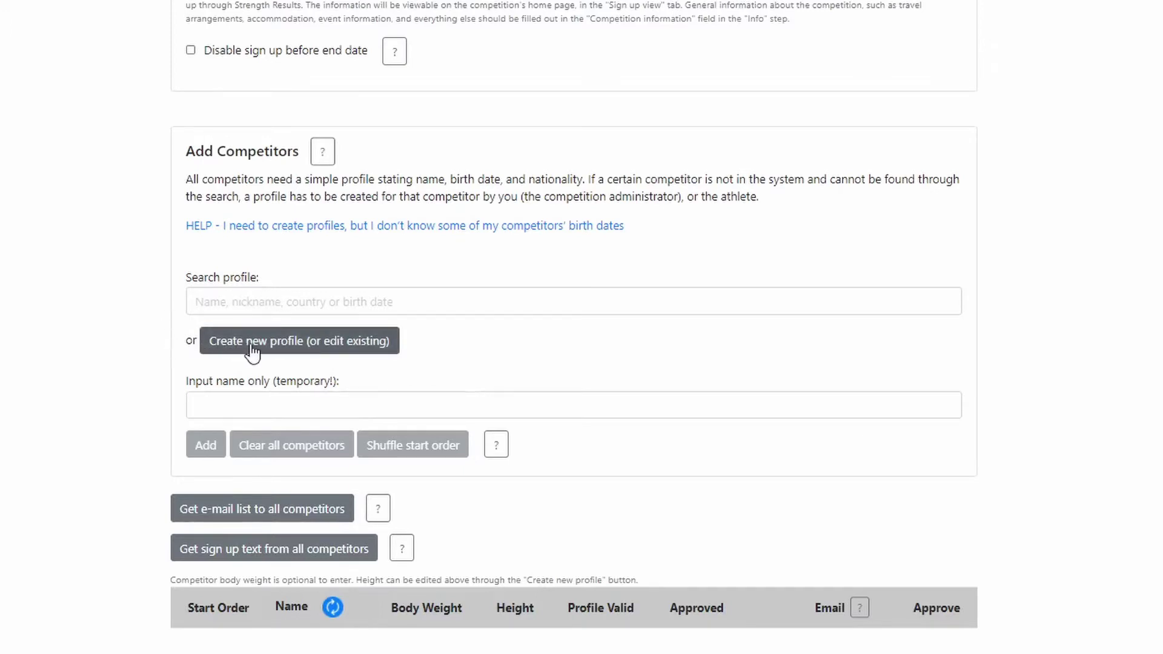
{"action": "left_click", "coordinate": [218, 302]}
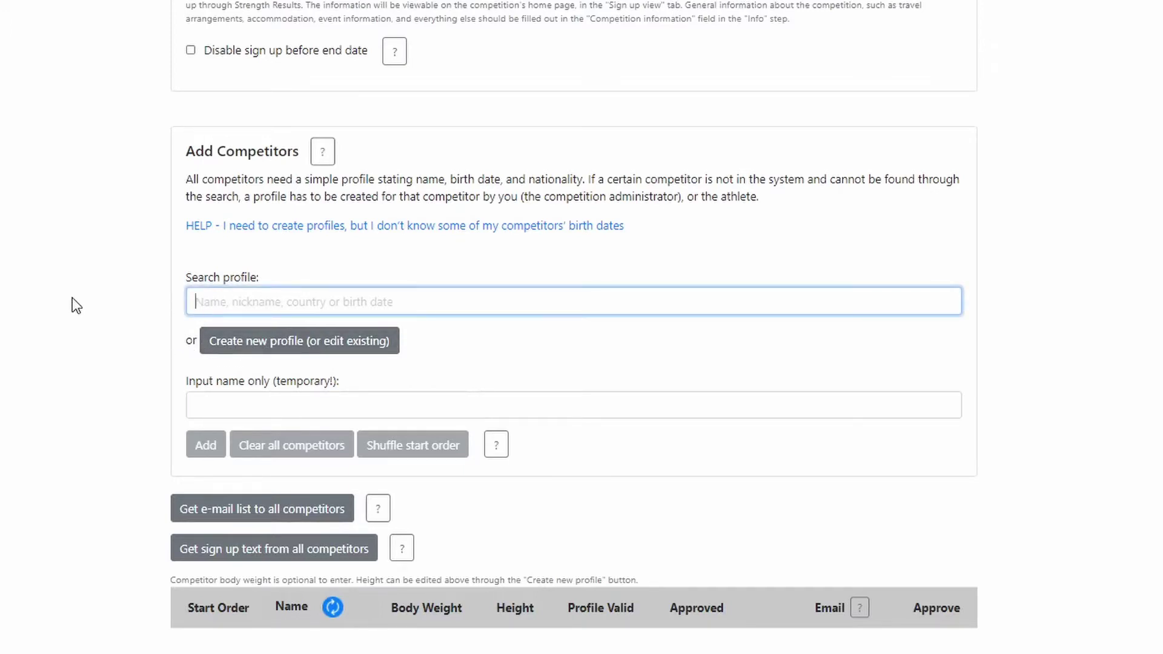
{"action": "type", "text": "Eddie "}
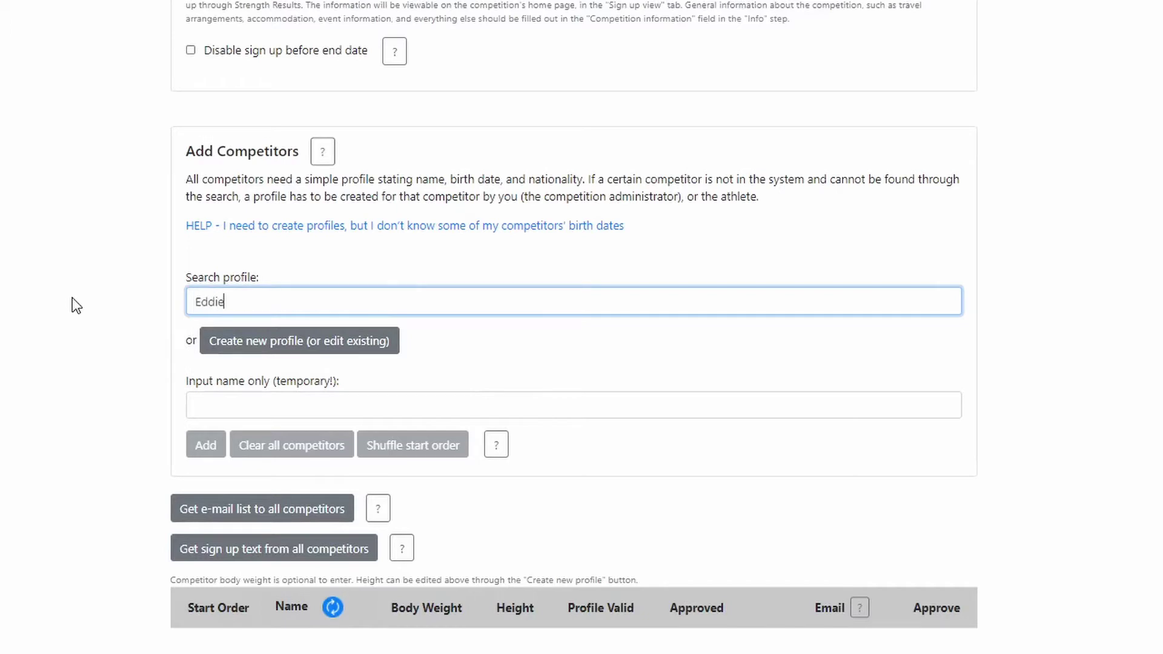
{"action": "type", "text": "Hall"}
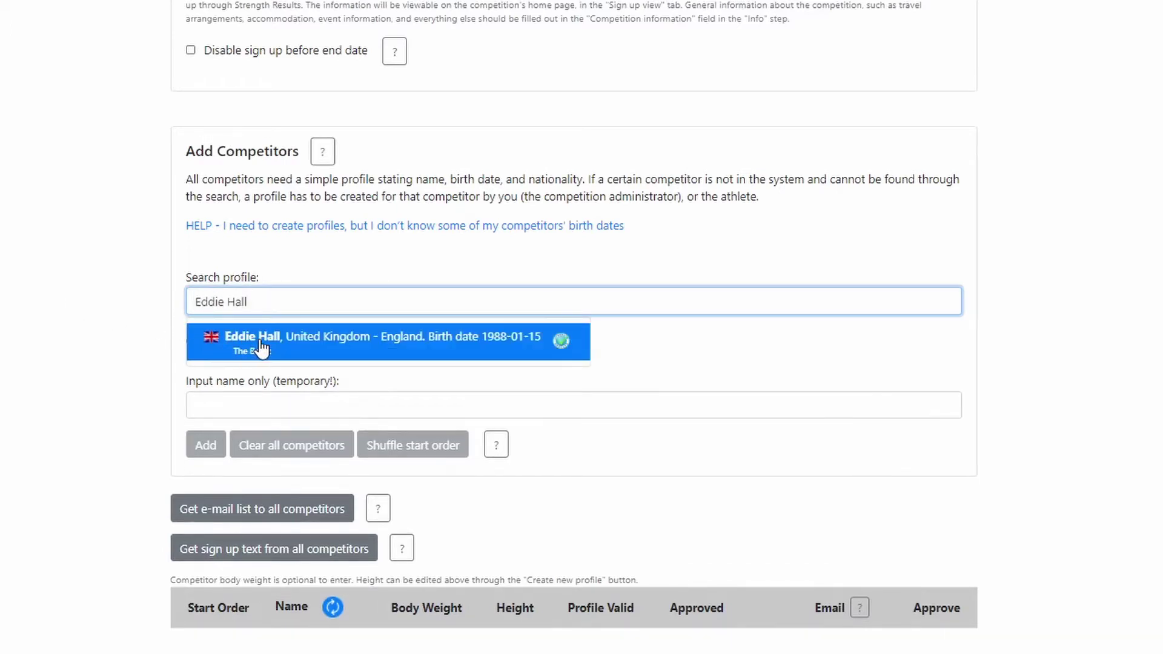
{"action": "left_click", "coordinate": [260, 346]}
{"action": "scroll", "coordinate": [119, 299], "scroll_direction": "down", "scroll_amount": 6}
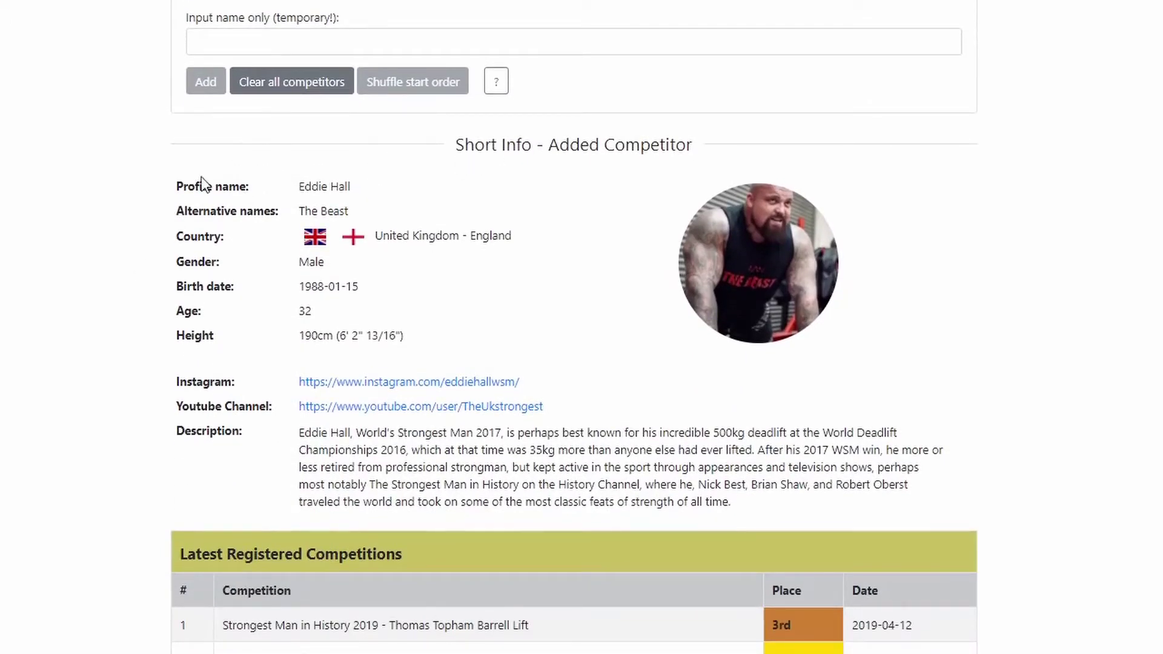
{"action": "left_click", "coordinate": [186, 382]}
{"action": "scroll", "coordinate": [169, 429], "scroll_direction": "down", "scroll_amount": 5}
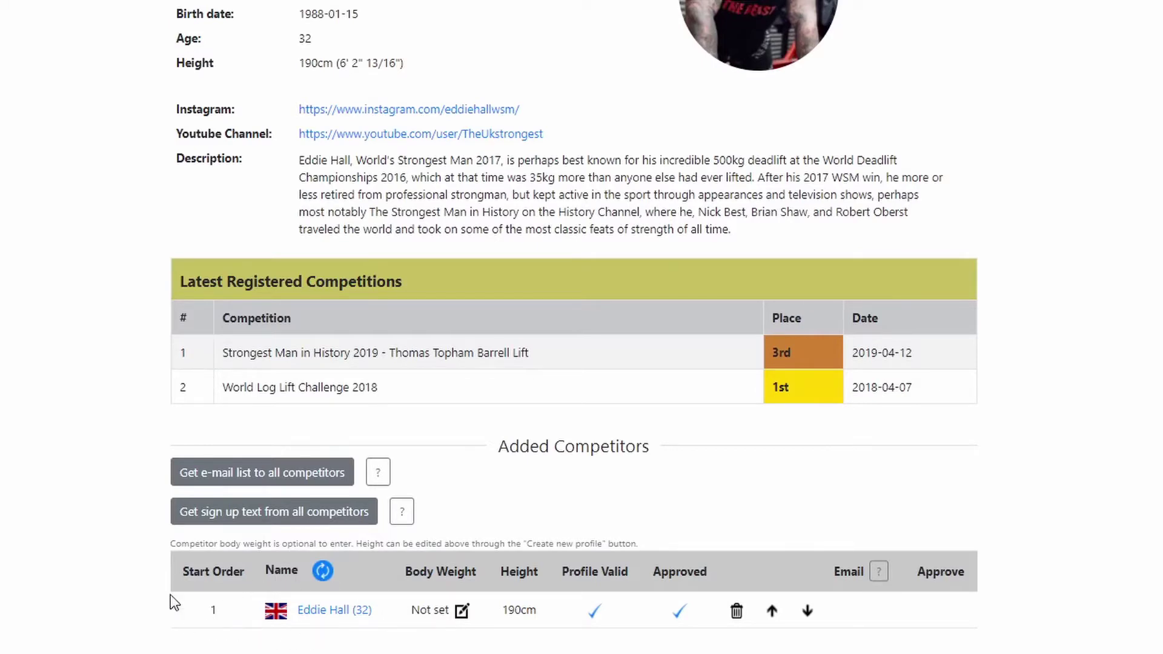
{"action": "scroll", "coordinate": [78, 553], "scroll_direction": "up", "scroll_amount": 8}
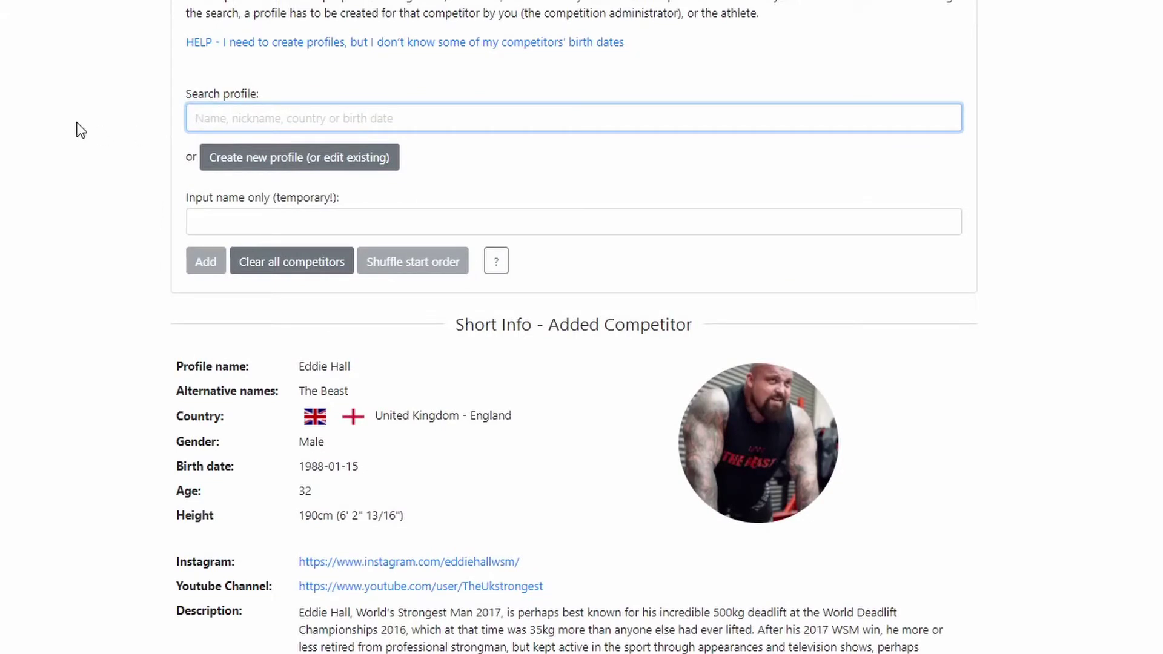
{"action": "type", "text": "The Mount"}
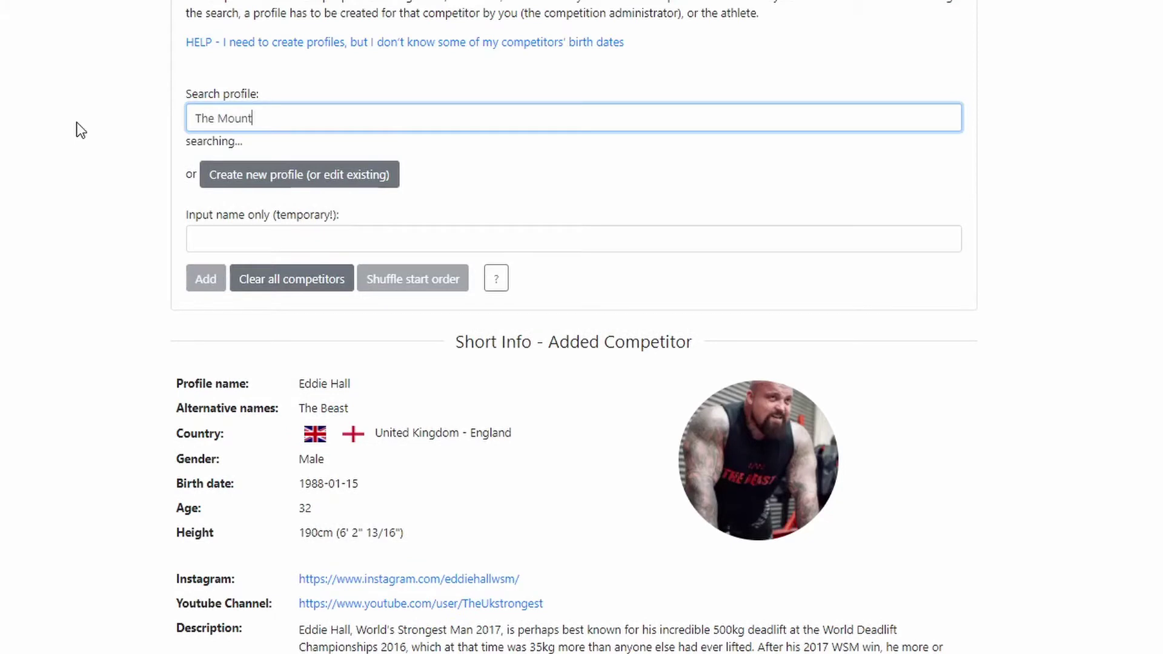
{"action": "type", "text": "ain"}
{"action": "left_click", "coordinate": [272, 161]}
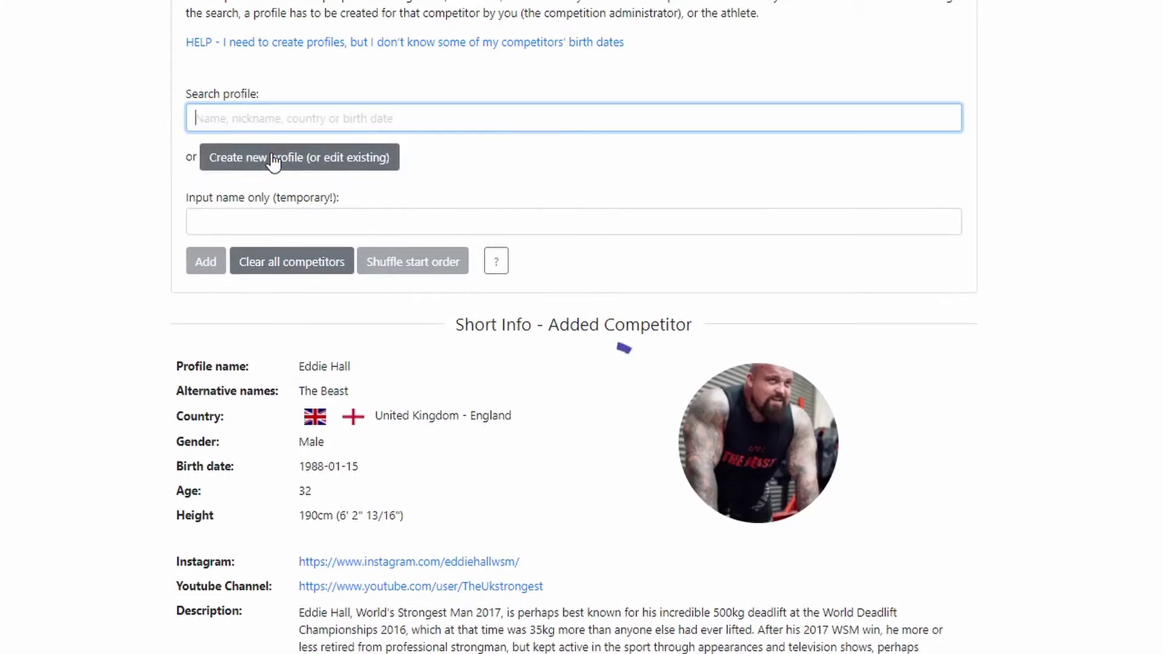
{"action": "scroll", "coordinate": [96, 204], "scroll_direction": "down", "scroll_amount": 3}
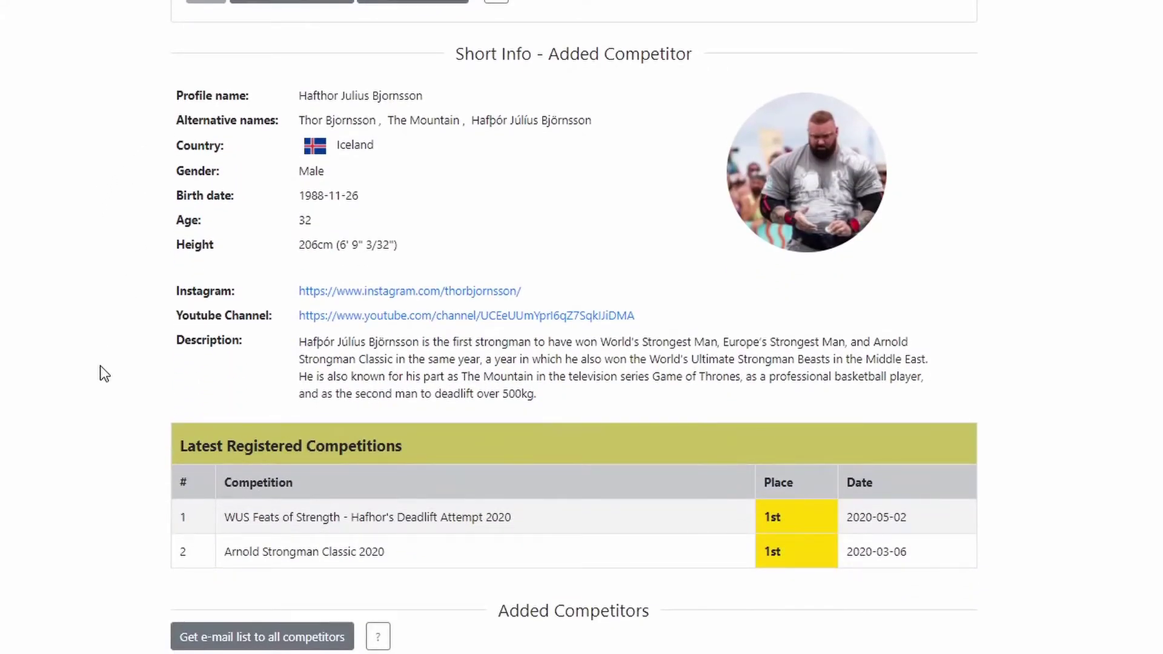
{"action": "scroll", "coordinate": [99, 371], "scroll_direction": "down", "scroll_amount": 3}
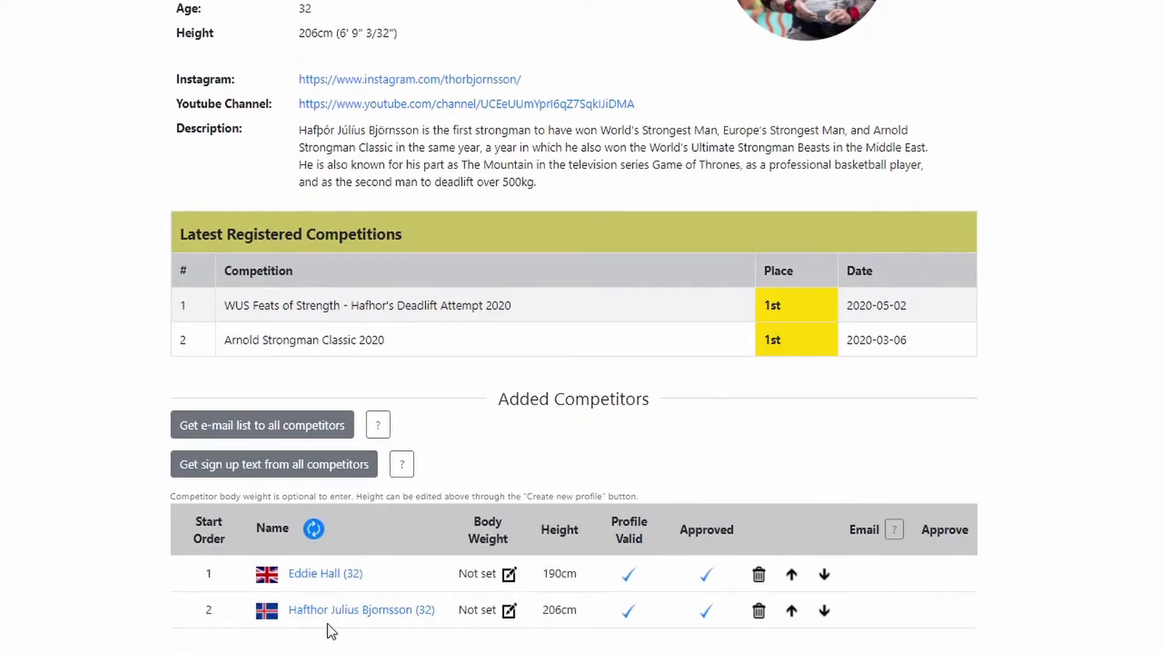
{"action": "scroll", "coordinate": [126, 616], "scroll_direction": "up", "scroll_amount": 4}
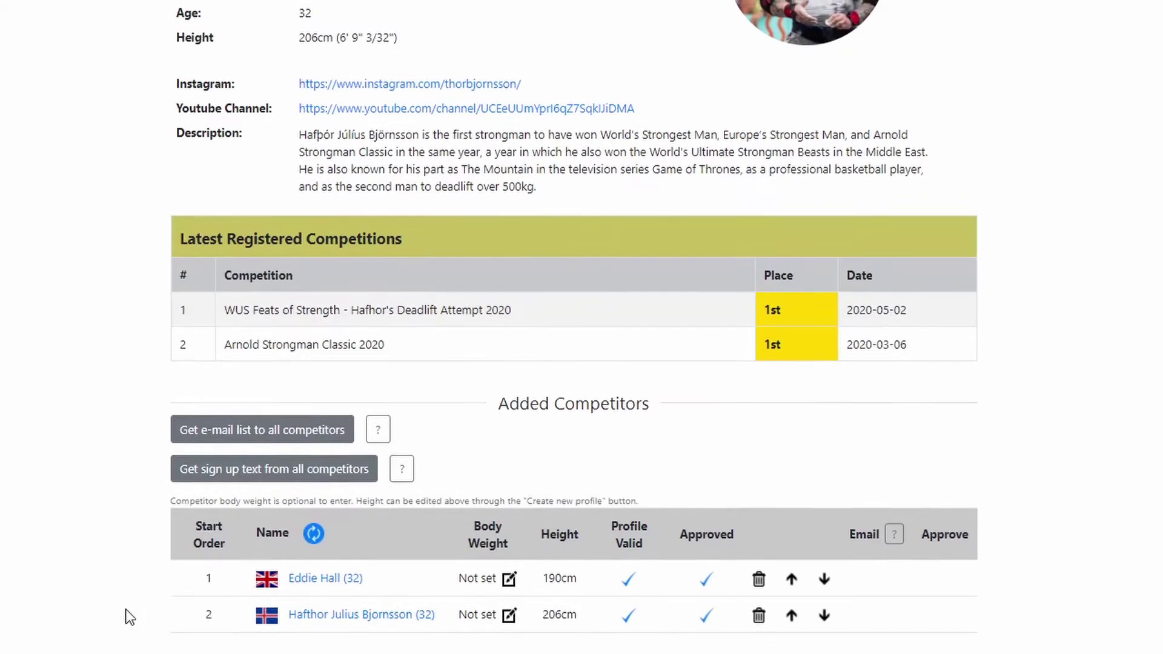
{"action": "scroll", "coordinate": [128, 616], "scroll_direction": "up", "scroll_amount": 4}
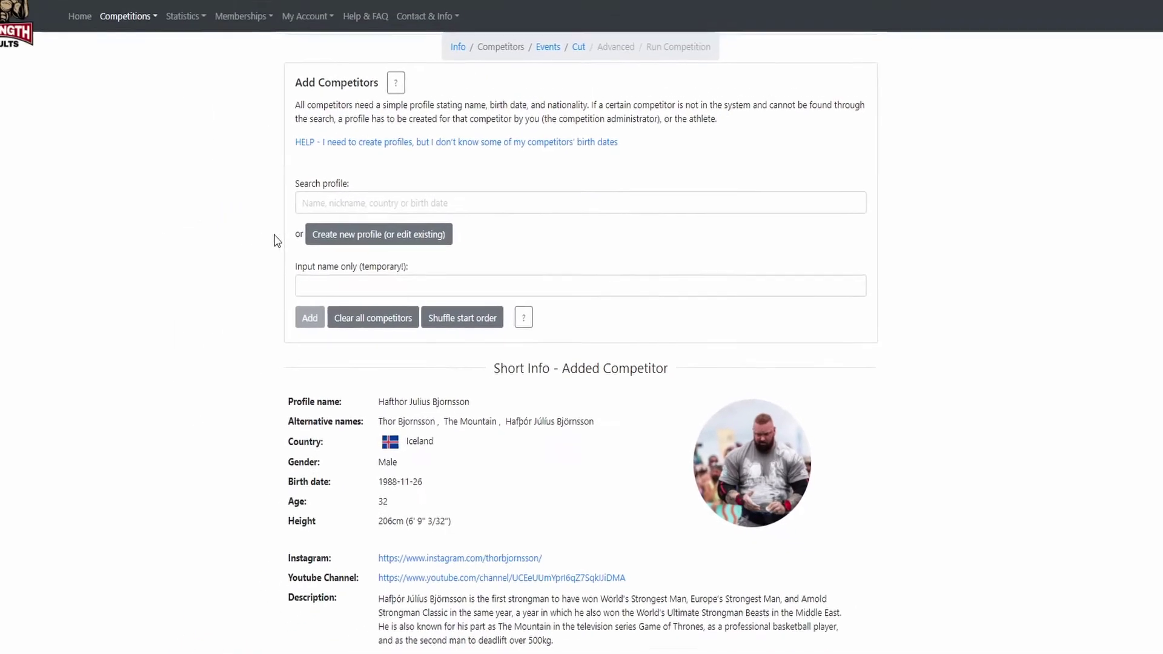
Start a new competitor profile with the athlete's full name and two alternative names.
{"action": "left_click", "coordinate": [383, 244]}
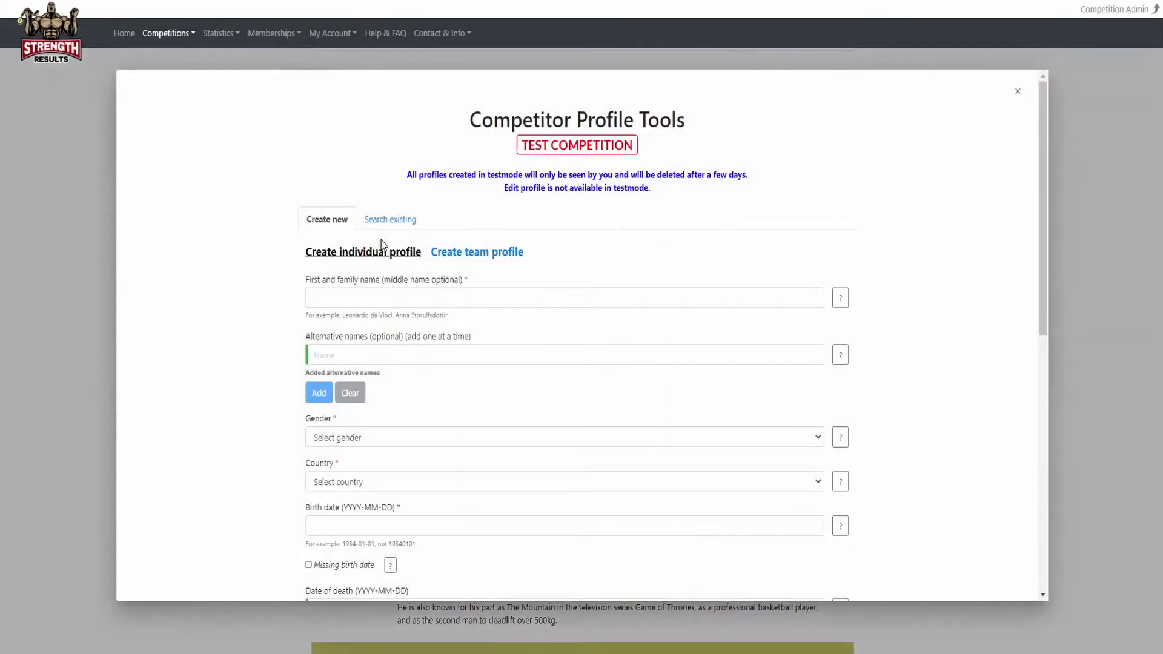
{"action": "left_click", "coordinate": [310, 297]}
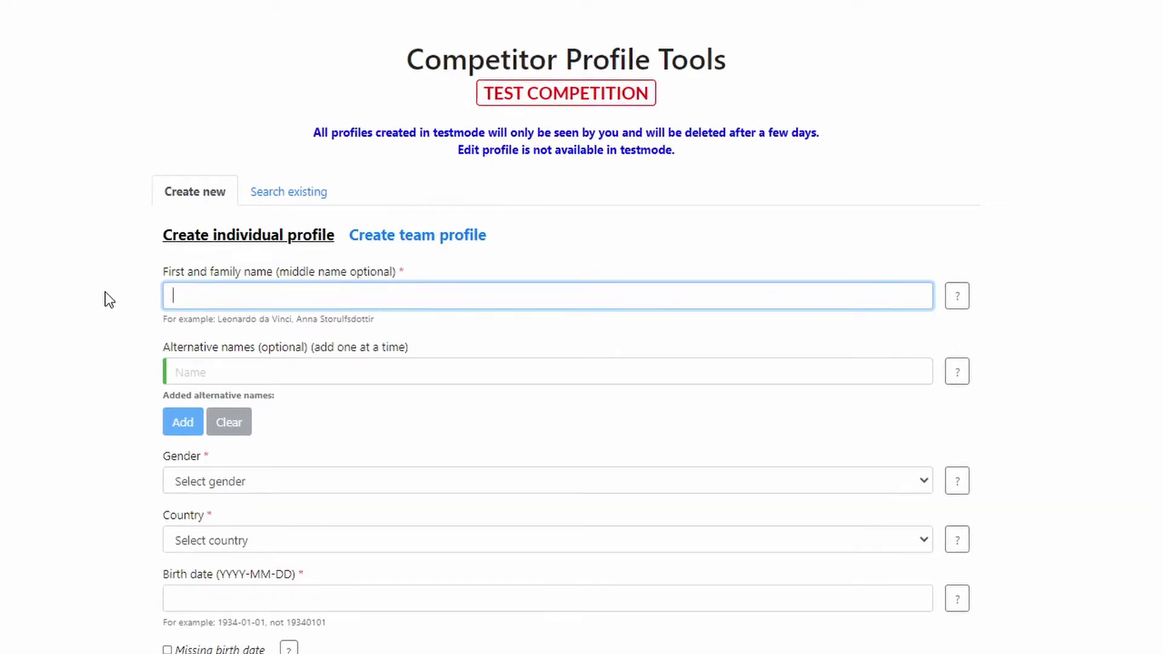
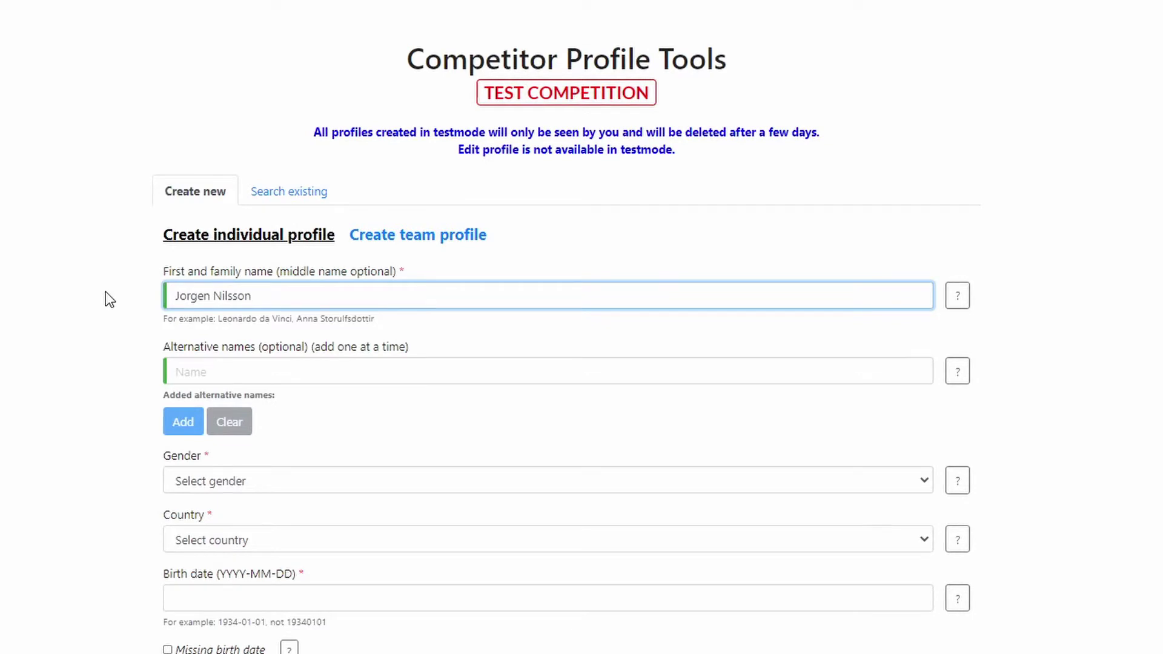
{"action": "left_click", "coordinate": [148, 366]}
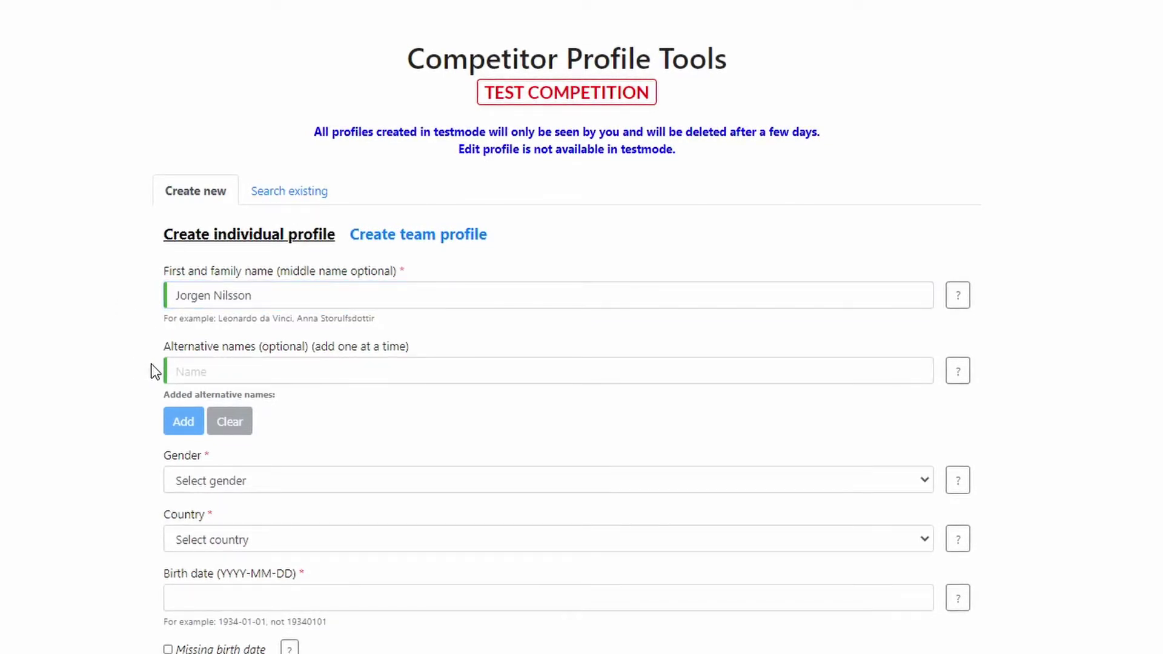
{"action": "left_click", "coordinate": [178, 370]}
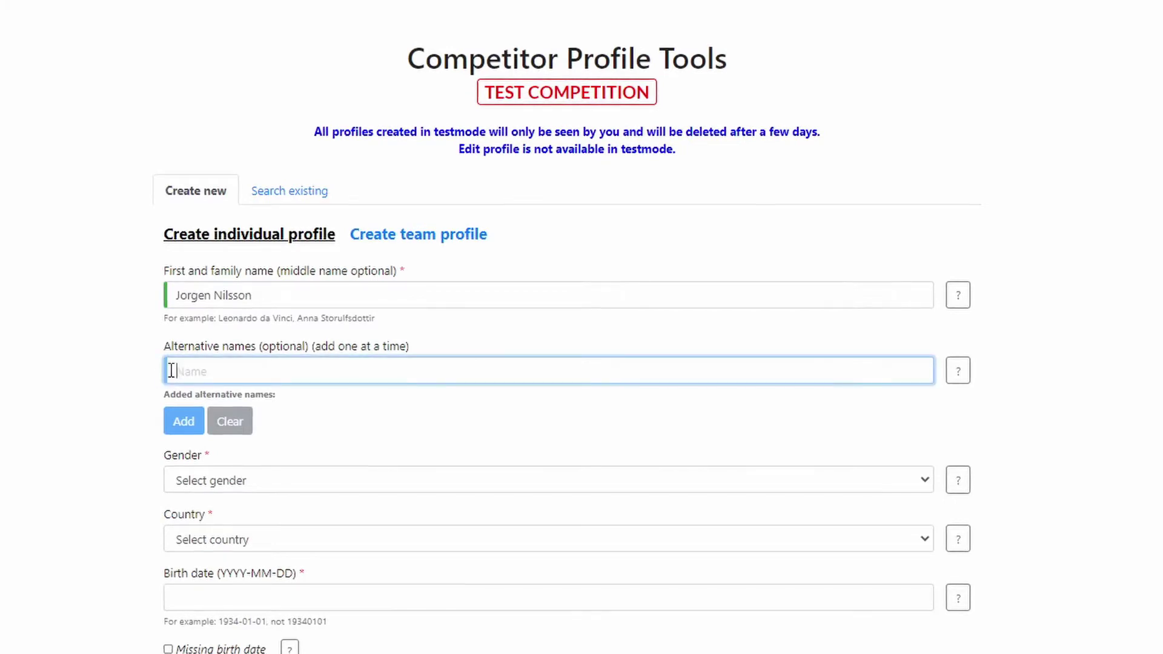
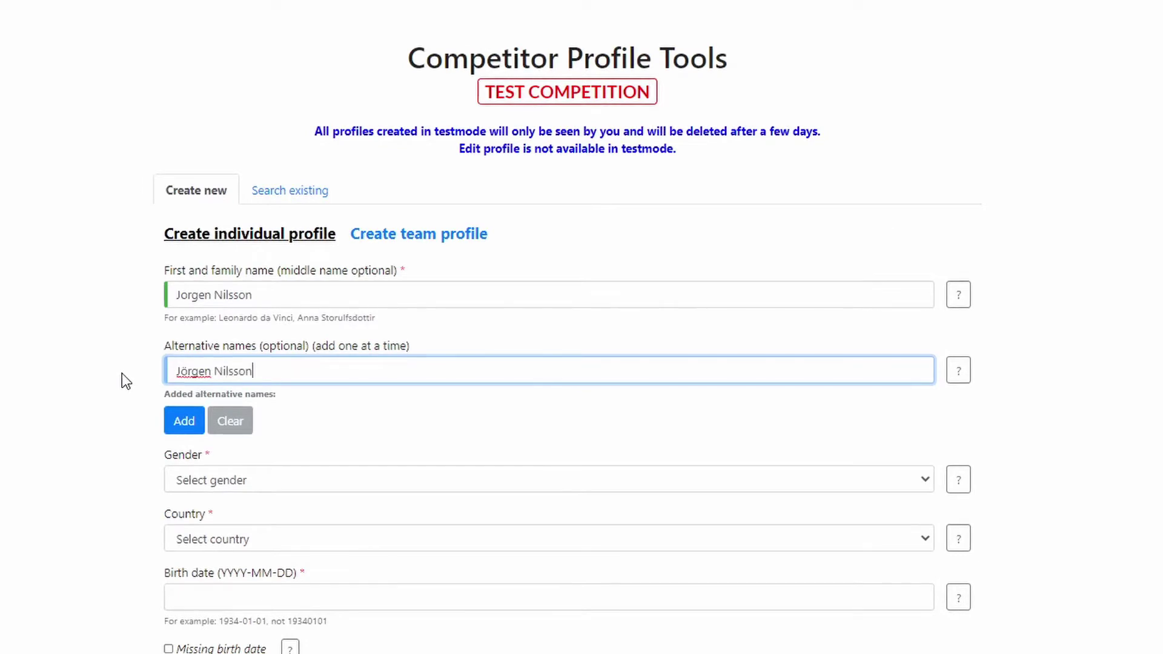
{"action": "left_click", "coordinate": [182, 418]}
{"action": "type", "text": "The Monster"}
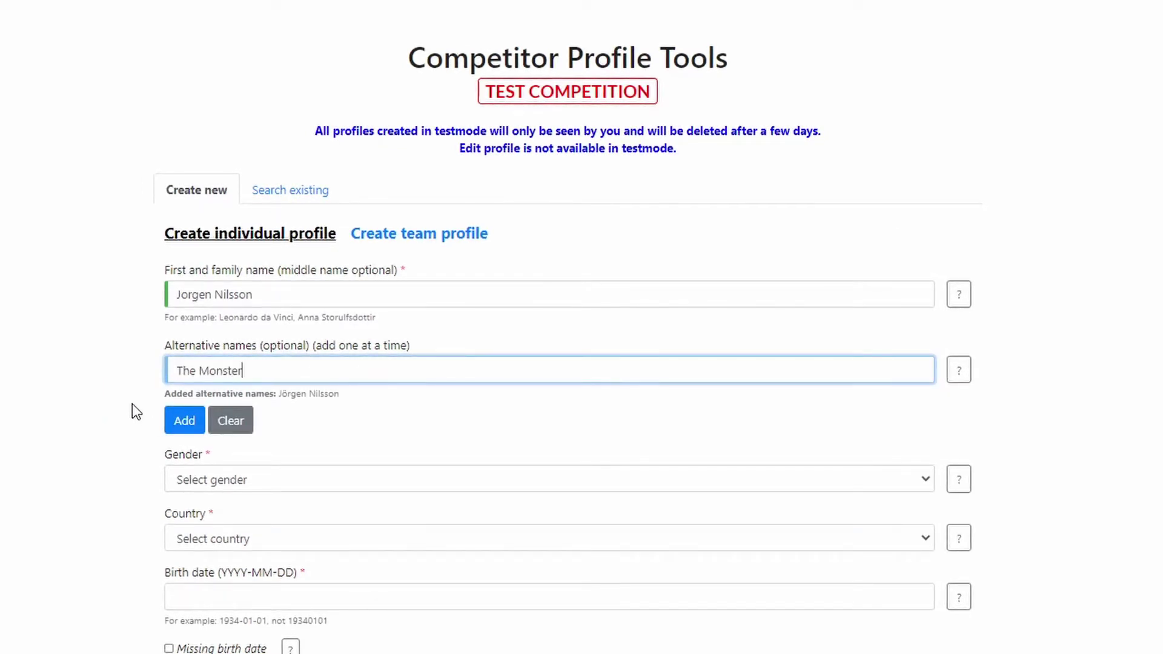
{"action": "left_click", "coordinate": [175, 420]}
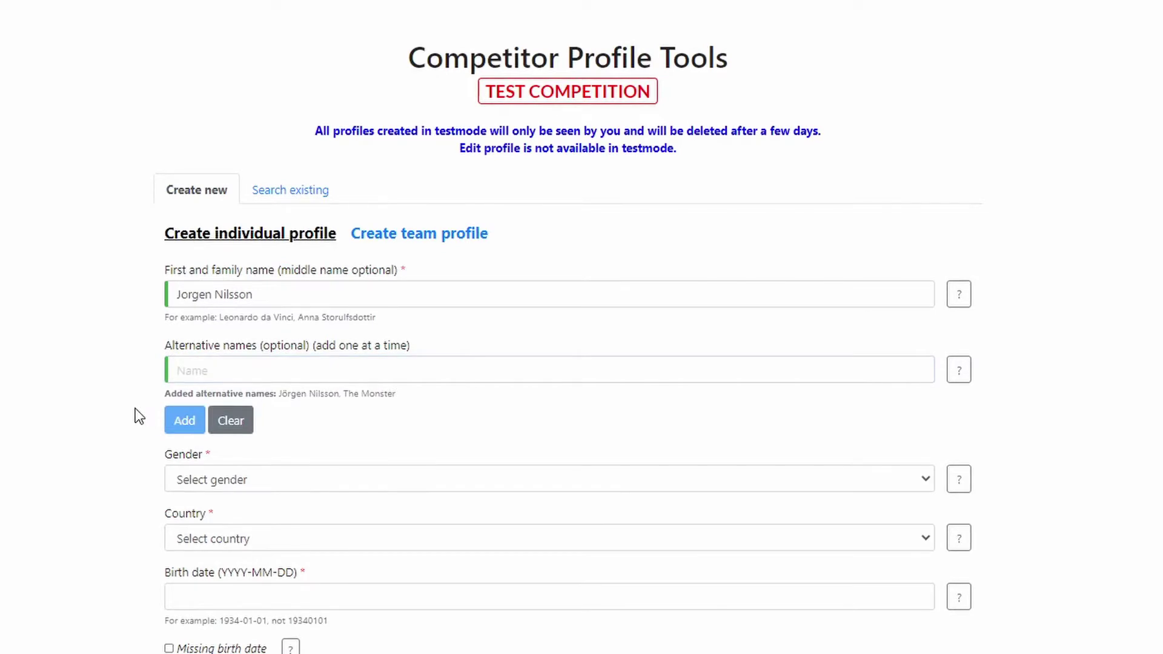
Set the new profile's gender to Male and country to Sweden.
{"action": "scroll", "coordinate": [136, 408], "scroll_direction": "down", "scroll_amount": 3}
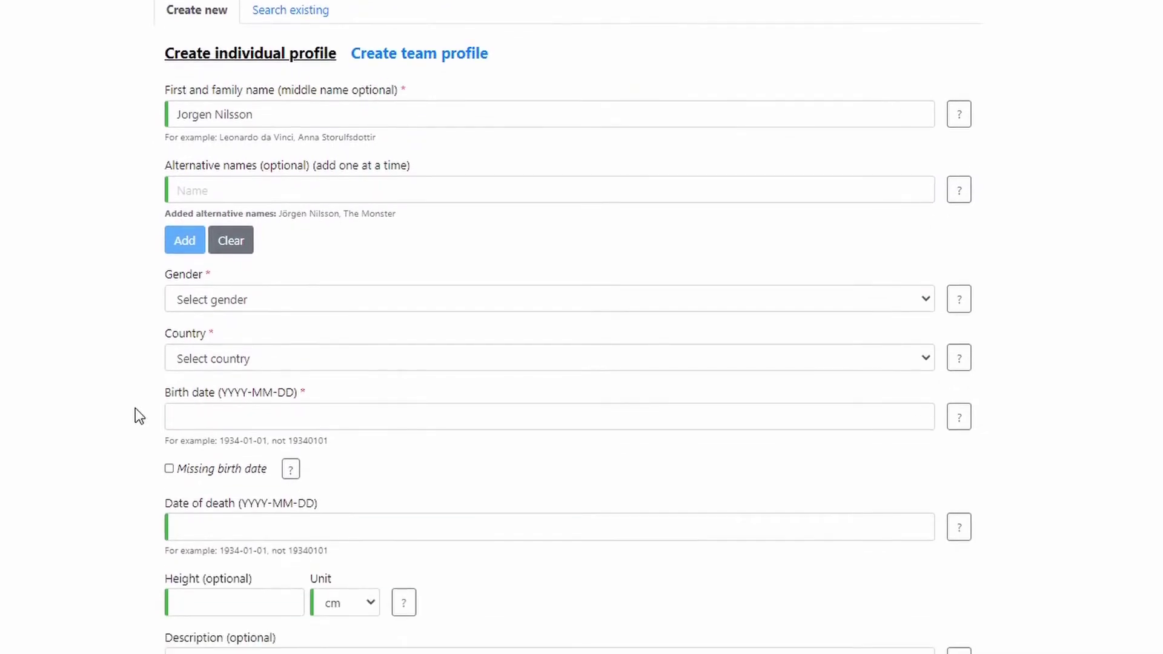
{"action": "left_click", "coordinate": [195, 299]}
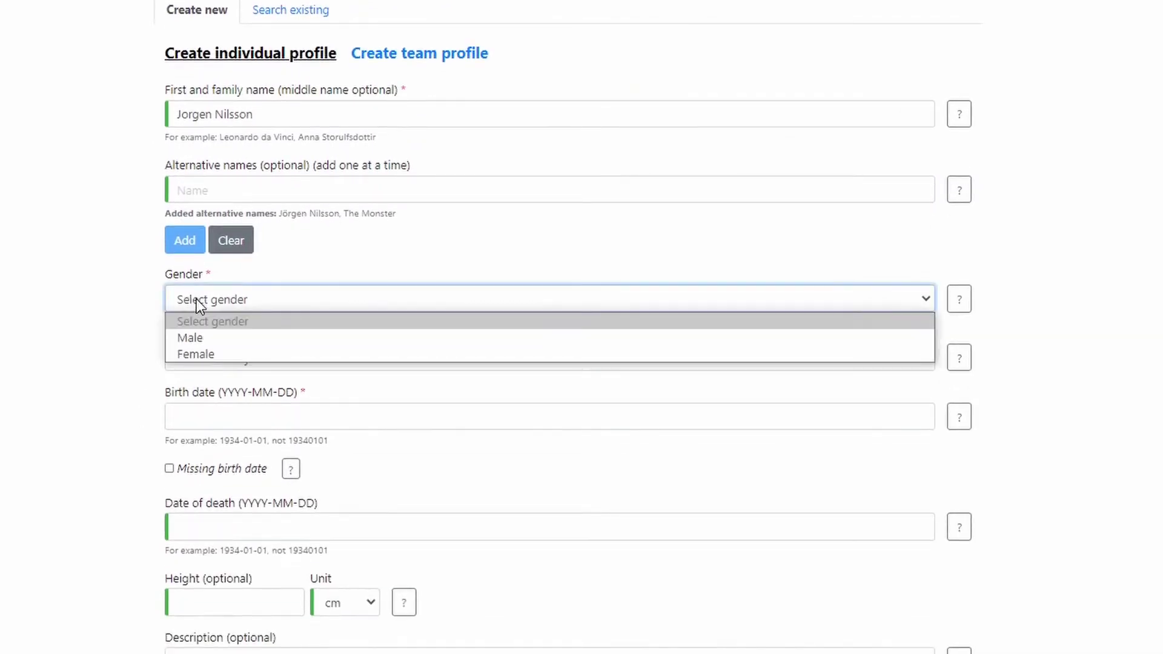
{"action": "left_click", "coordinate": [194, 334]}
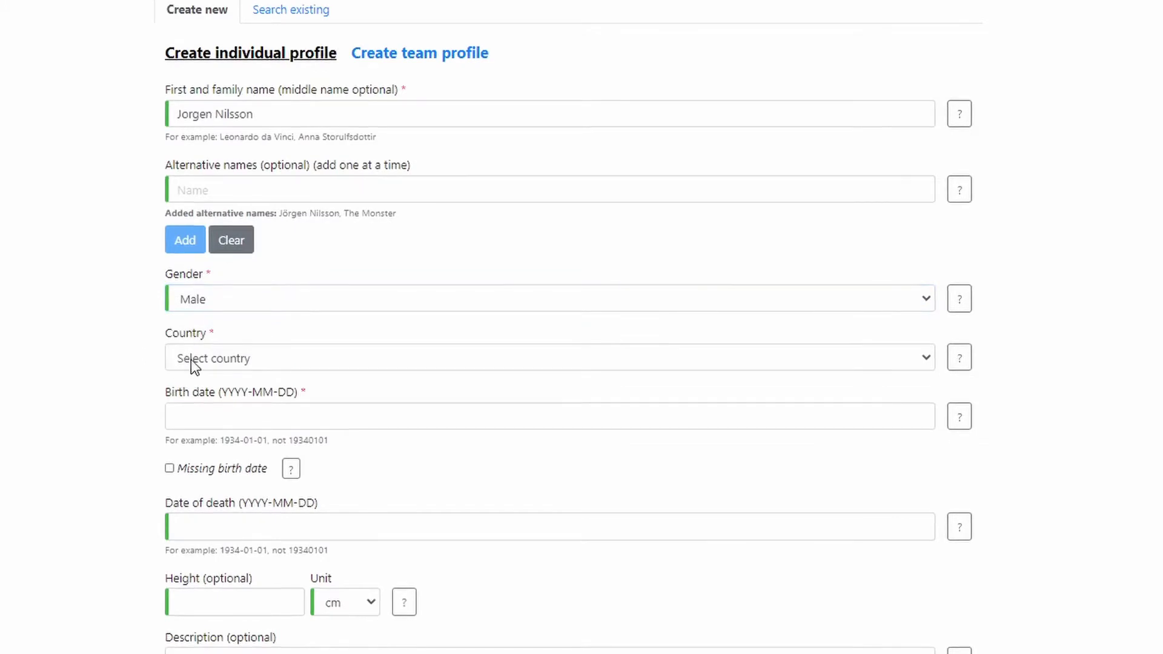
{"action": "left_click", "coordinate": [192, 362]}
{"action": "type", "text": "swe"}
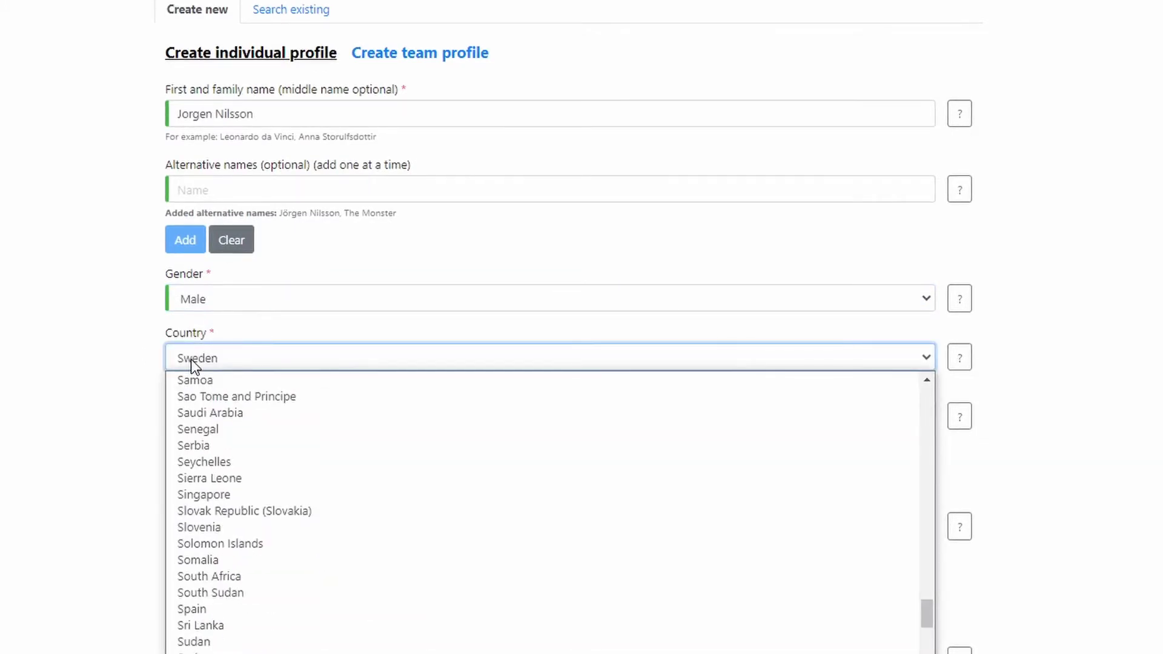
{"action": "key", "text": "Return"}
{"action": "left_click", "coordinate": [142, 376]}
{"action": "scroll", "coordinate": [141, 370], "scroll_direction": "down", "scroll_amount": 3}
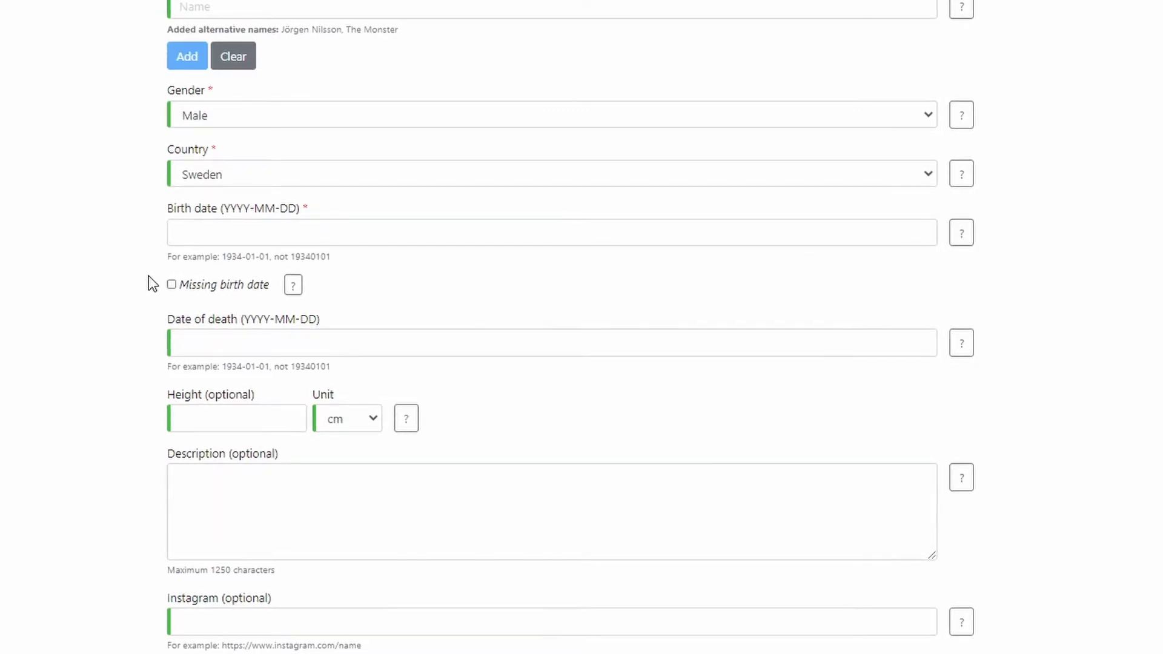
Mark the birth date missing, set height to 185 cm, and save the profile into the competition.
{"action": "left_click", "coordinate": [190, 281]}
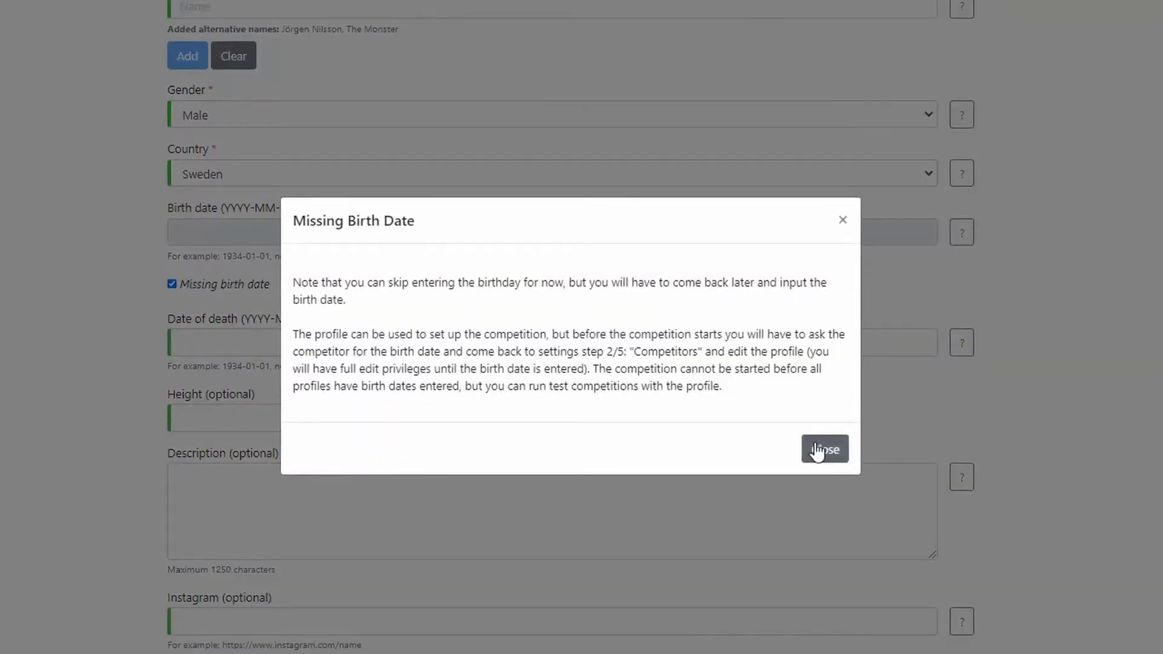
{"action": "left_click", "coordinate": [821, 449]}
{"action": "scroll", "coordinate": [106, 321], "scroll_direction": "down", "scroll_amount": 1}
{"action": "scroll", "coordinate": [104, 317], "scroll_direction": "down", "scroll_amount": 2}
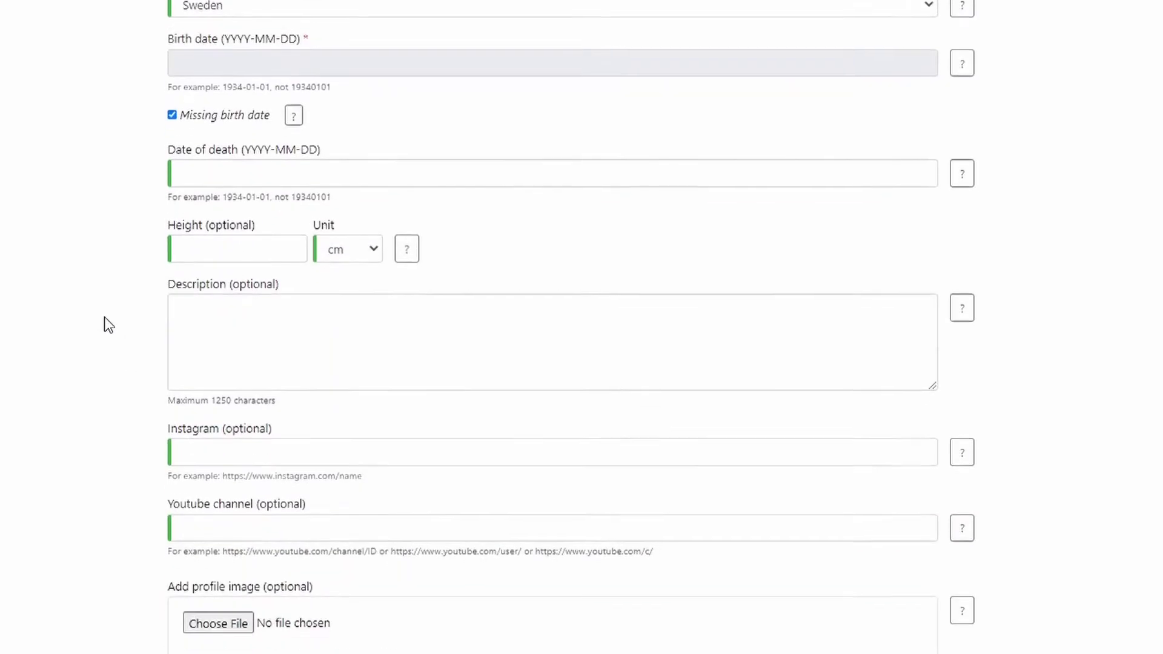
{"action": "left_click", "coordinate": [176, 237]}
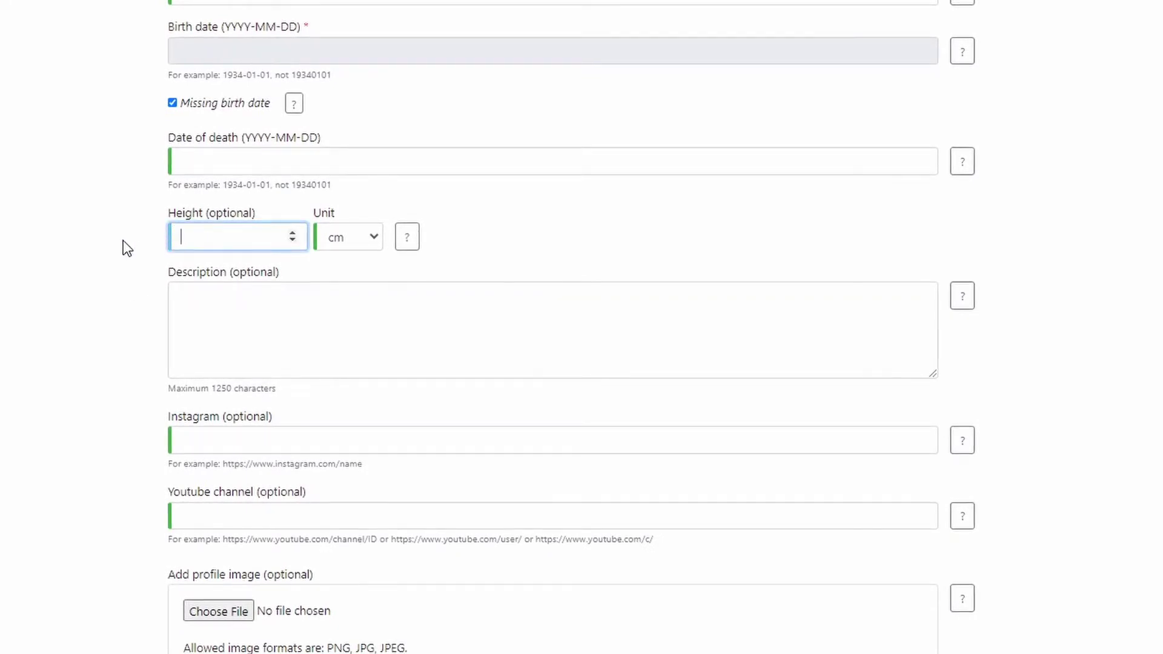
{"action": "type", "text": "185"}
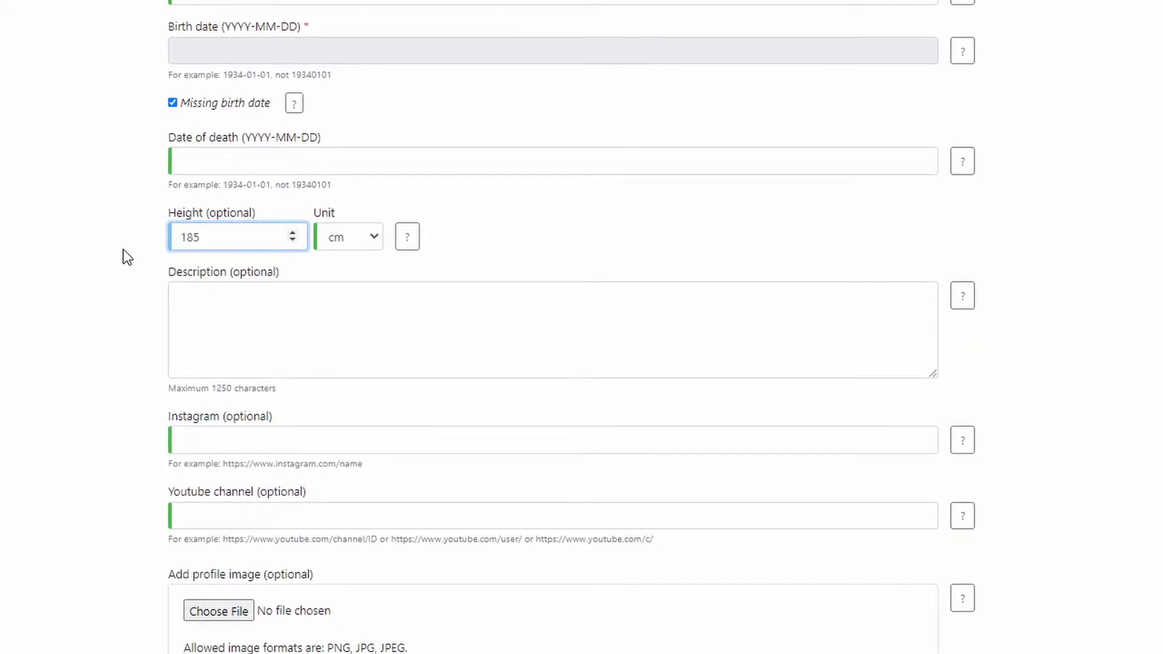
{"action": "left_click", "coordinate": [141, 287]}
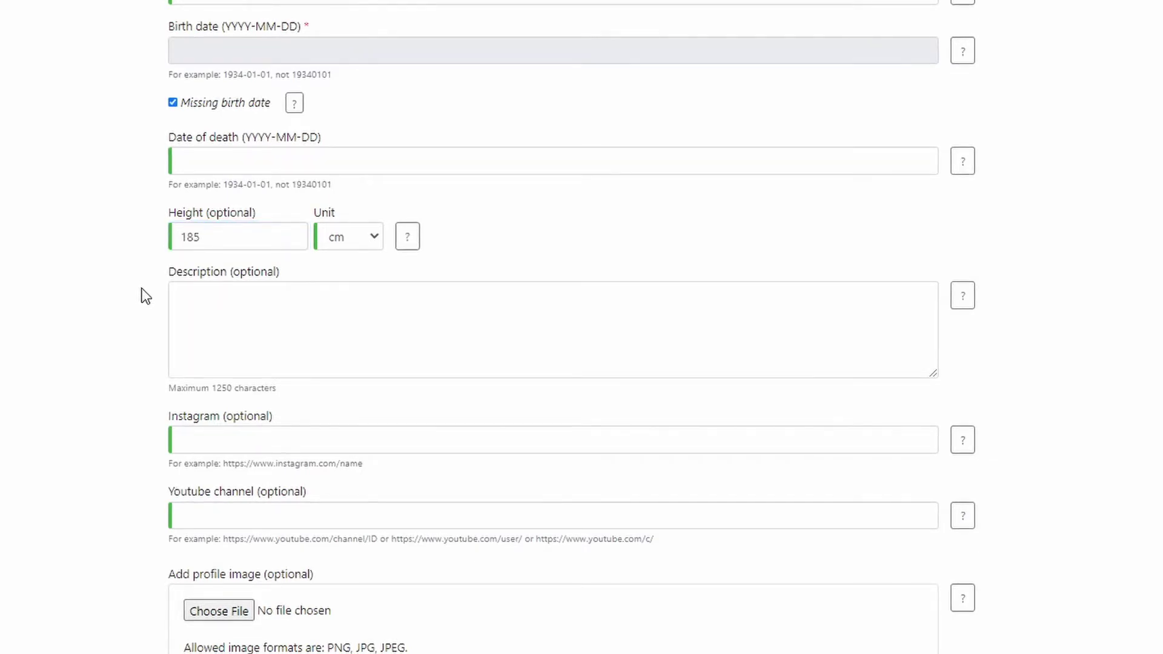
{"action": "scroll", "coordinate": [154, 285], "scroll_direction": "down", "scroll_amount": 3}
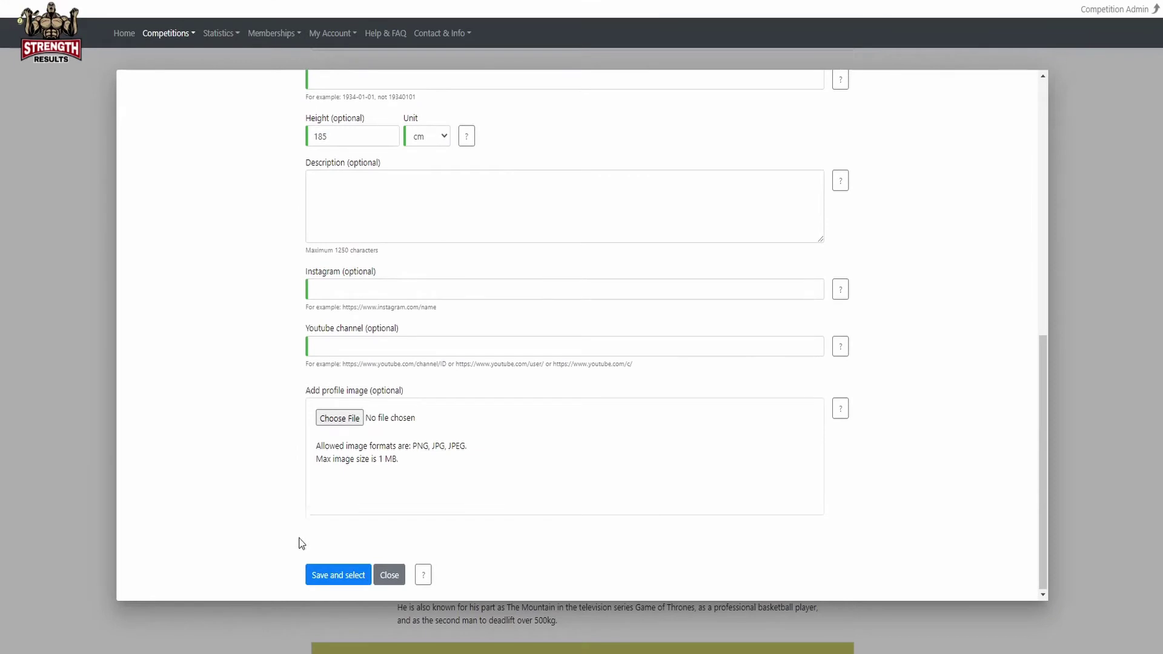
{"action": "left_click", "coordinate": [323, 580]}
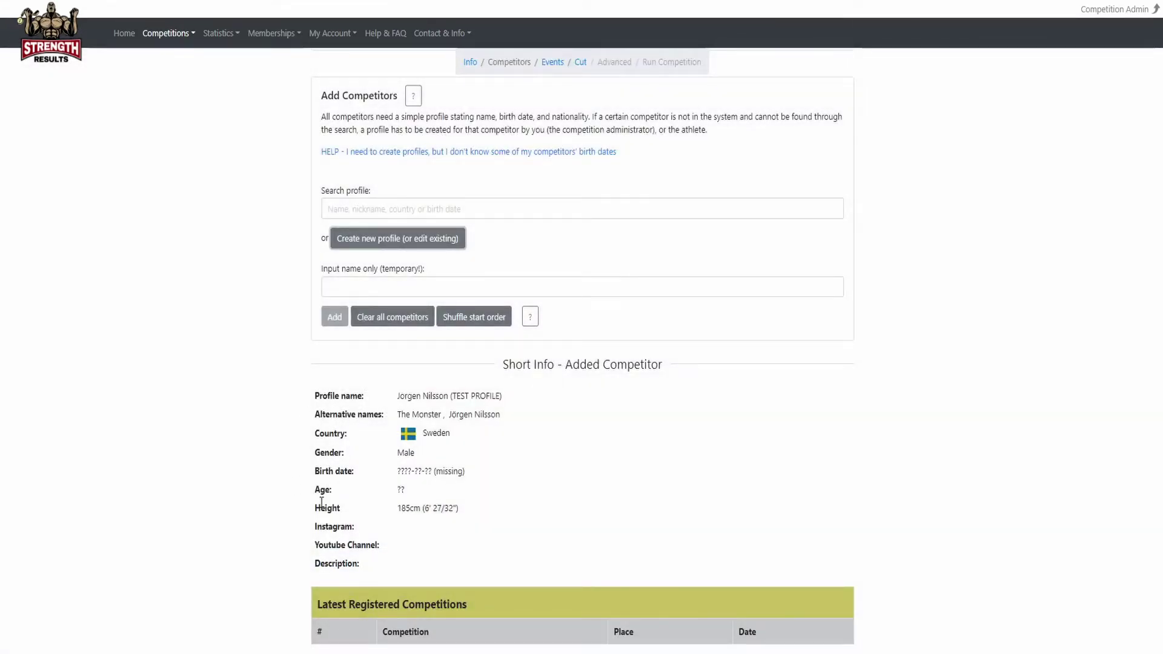
{"action": "scroll", "coordinate": [306, 528], "scroll_direction": "down", "scroll_amount": 5}
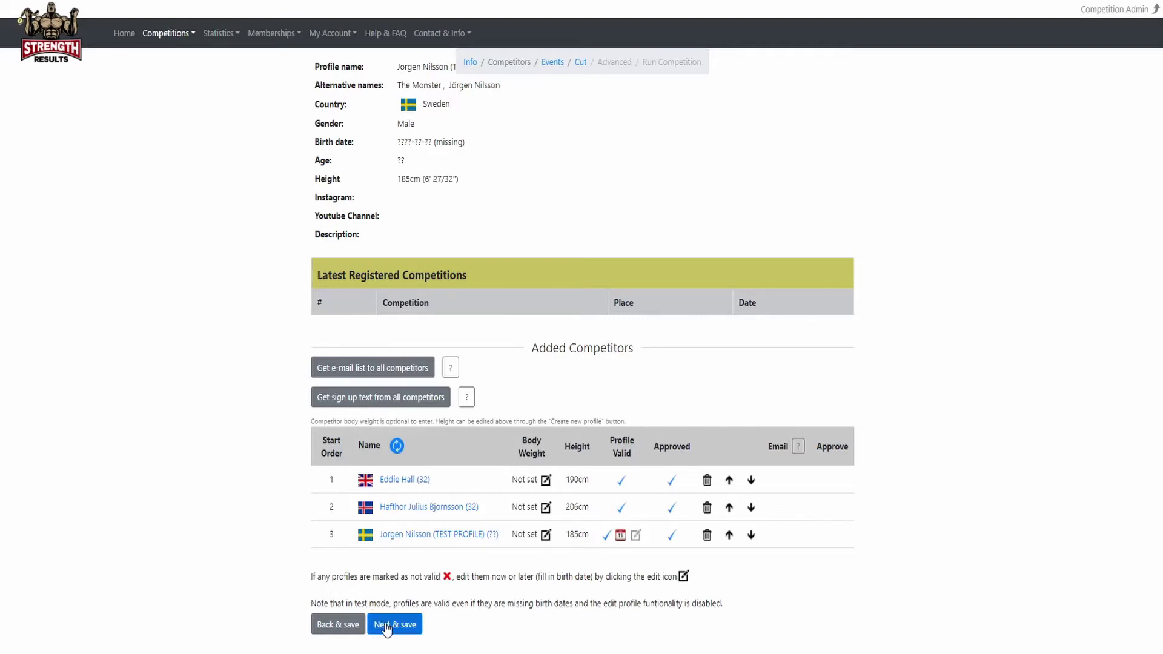
Save the competitors, dismiss the test-mode note, and open Sweden's Strongest Man 2021 Qualifier 1 from Find Competitions.
{"action": "left_click", "coordinate": [386, 627]}
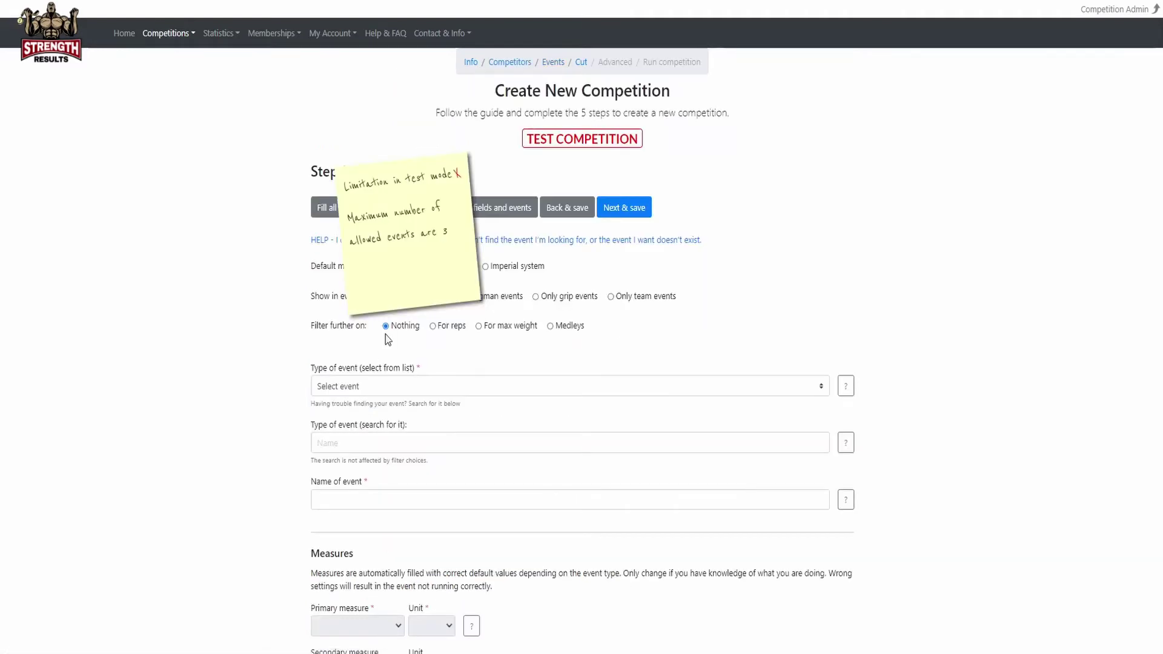
{"action": "left_click", "coordinate": [460, 176]}
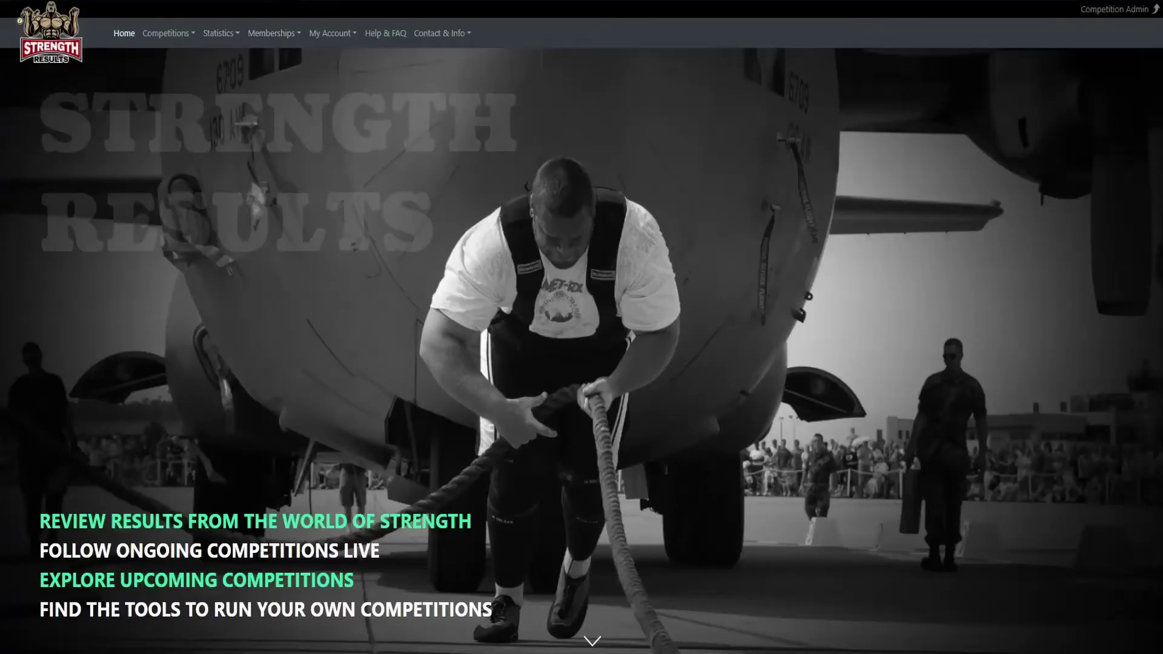
{"action": "left_click", "coordinate": [174, 45]}
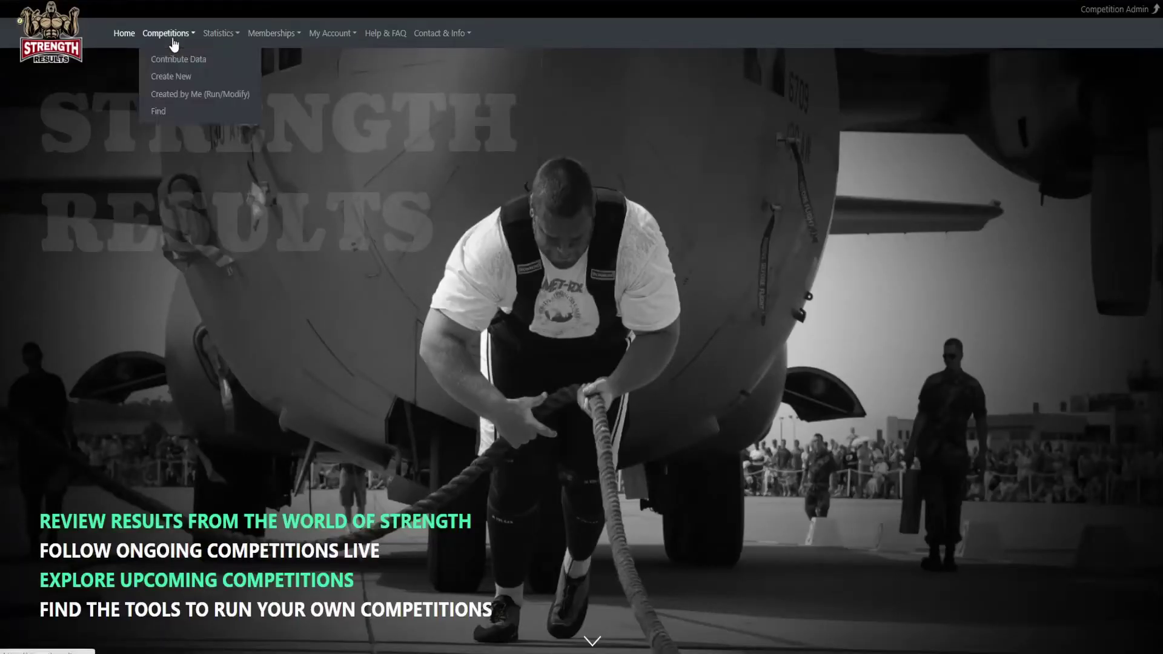
{"action": "left_click", "coordinate": [170, 113]}
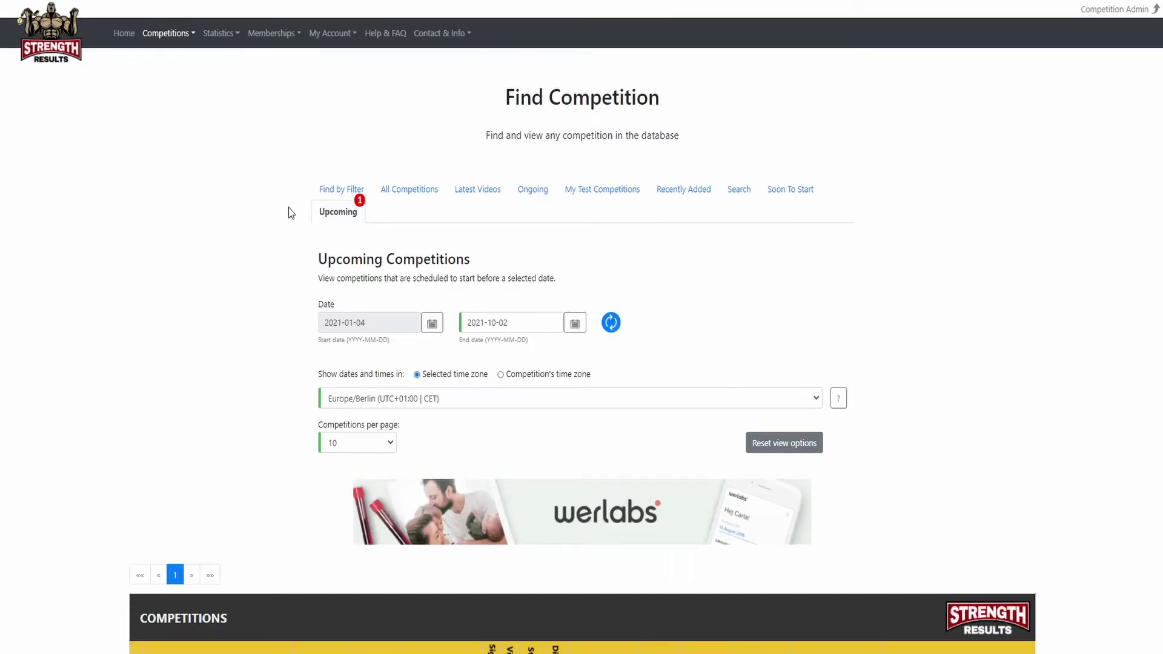
{"action": "scroll", "coordinate": [307, 239], "scroll_direction": "down", "scroll_amount": 3}
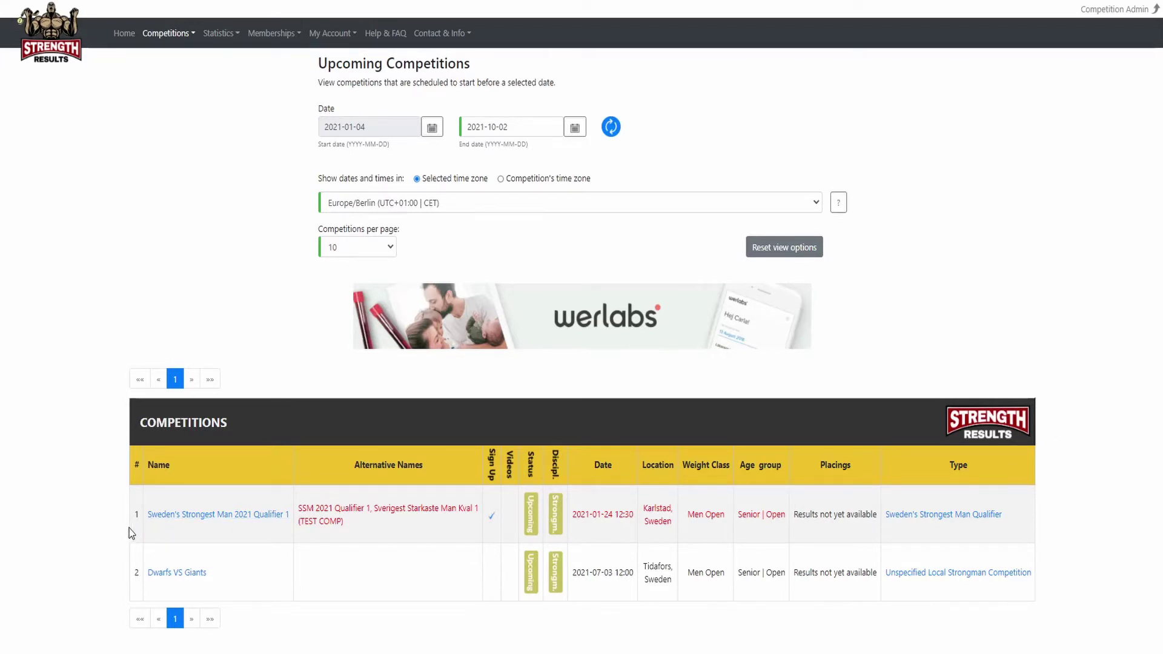
{"action": "left_click", "coordinate": [201, 515]}
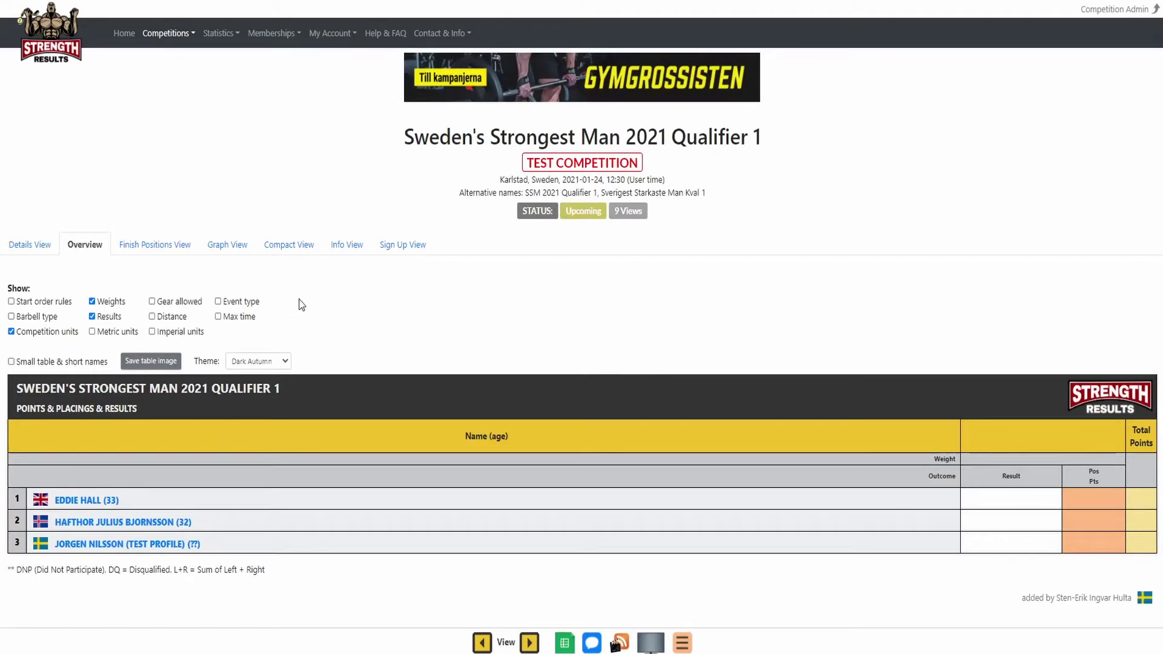
Sign up for Qualifier 1 with the message 'T-shirt size: 2XL'.
{"action": "left_click", "coordinate": [397, 246]}
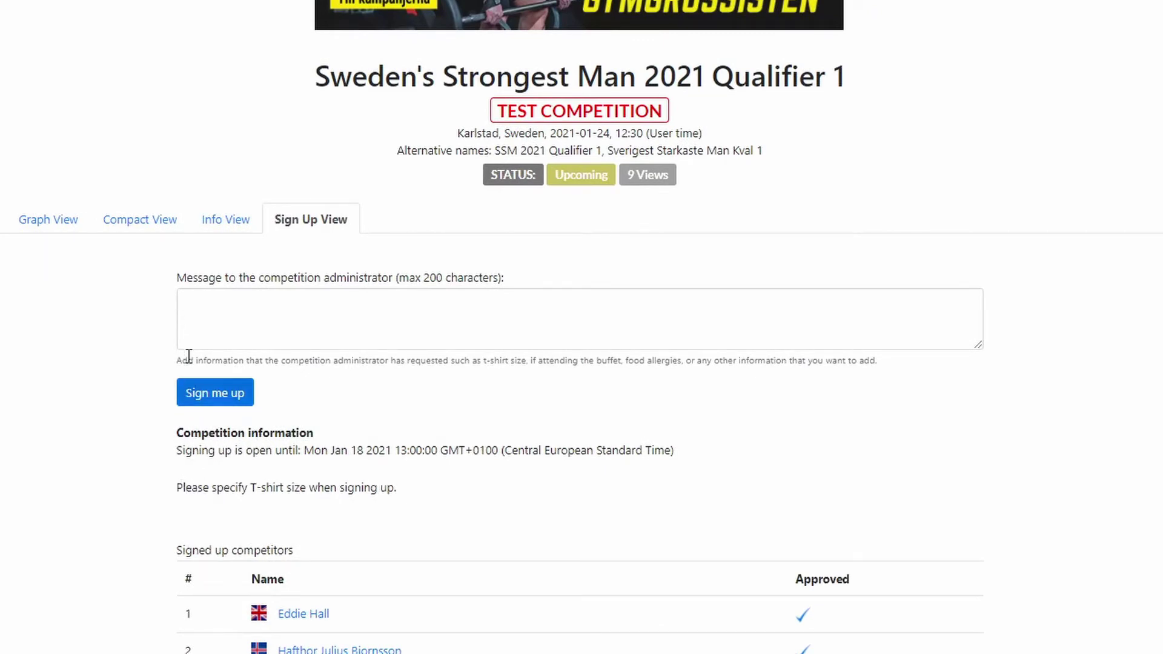
{"action": "left_click", "coordinate": [192, 304]}
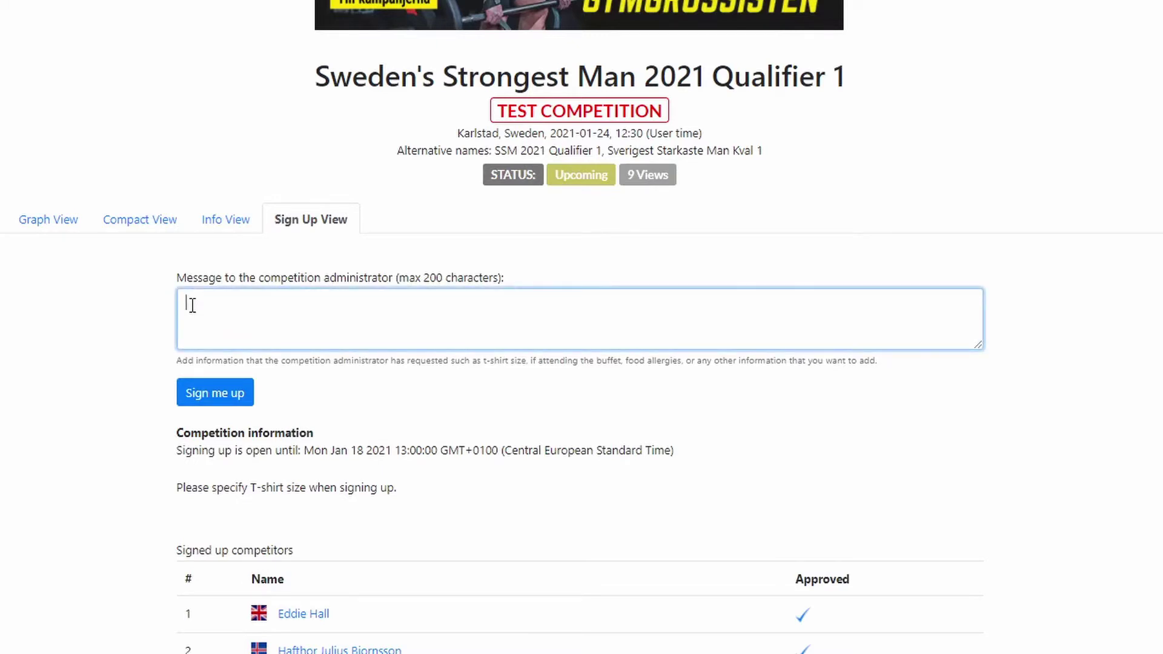
{"action": "type", "text": "T-shirt size: 2XL"}
{"action": "left_click", "coordinate": [148, 358]}
{"action": "scroll", "coordinate": [149, 381], "scroll_direction": "down", "scroll_amount": 2}
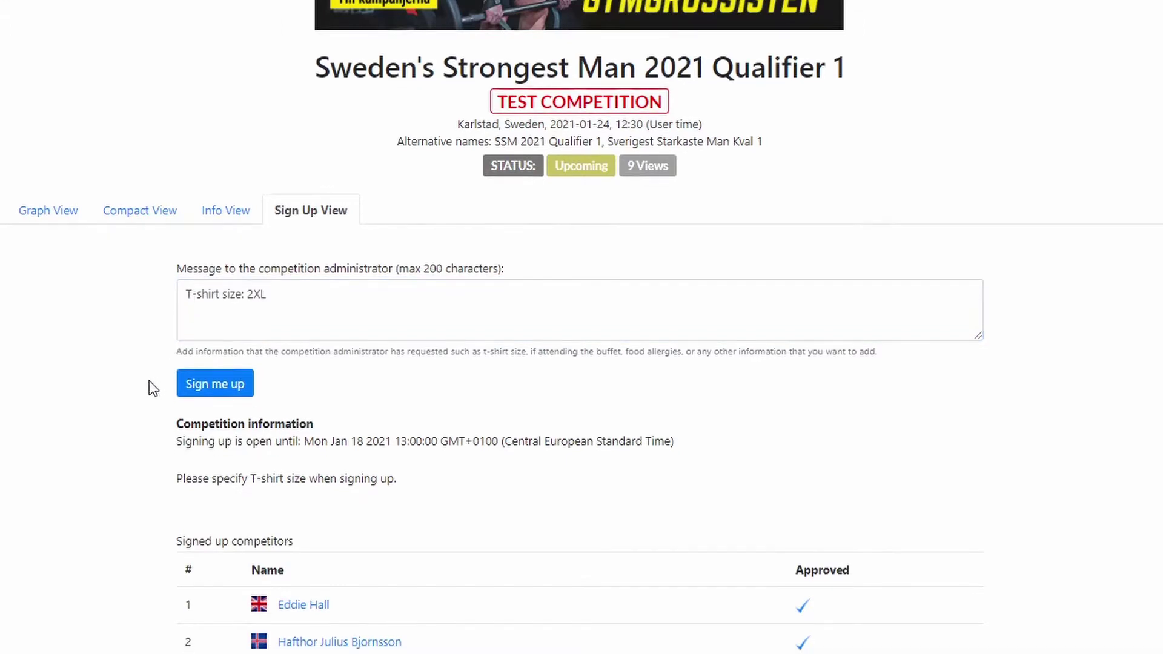
{"action": "left_click", "coordinate": [220, 309]}
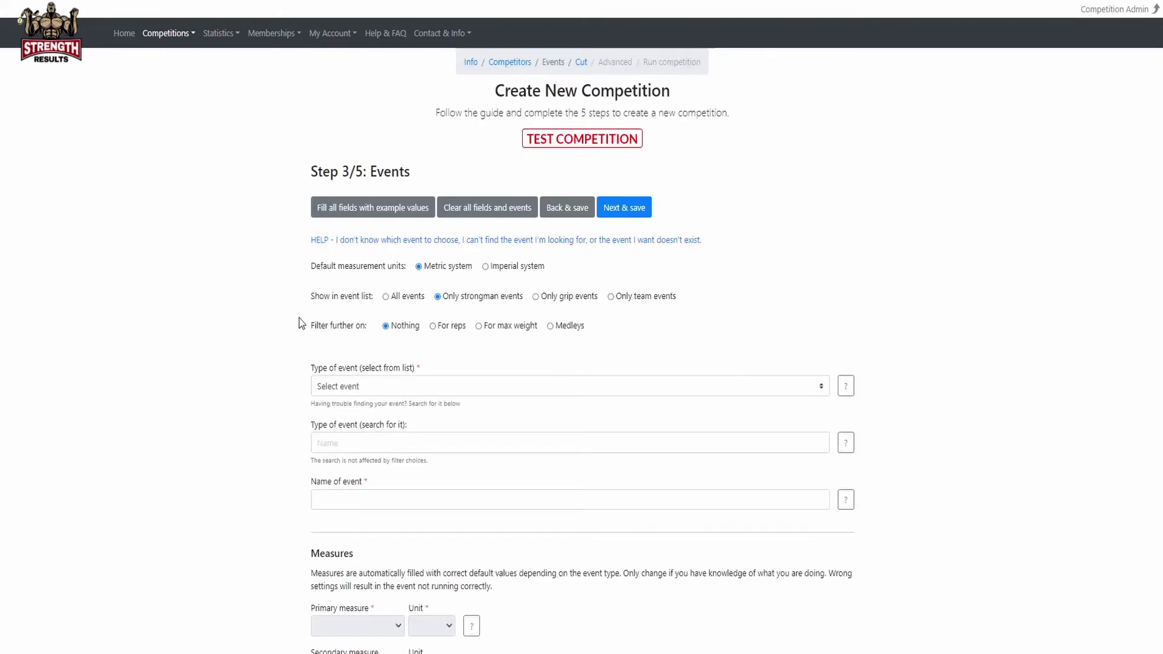
{"action": "scroll", "coordinate": [299, 323], "scroll_direction": "down", "scroll_amount": 6}
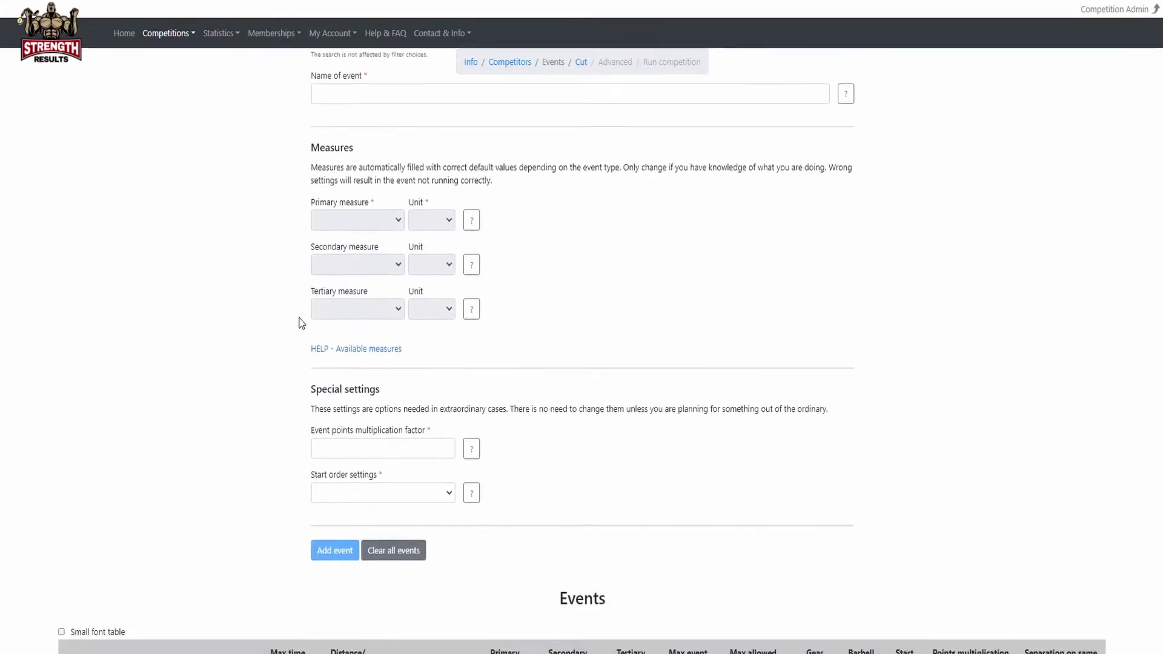
Return to Competitors, refresh the list, and start approving the new 184cm sign-up.
{"action": "scroll", "coordinate": [301, 323], "scroll_direction": "up", "scroll_amount": 7}
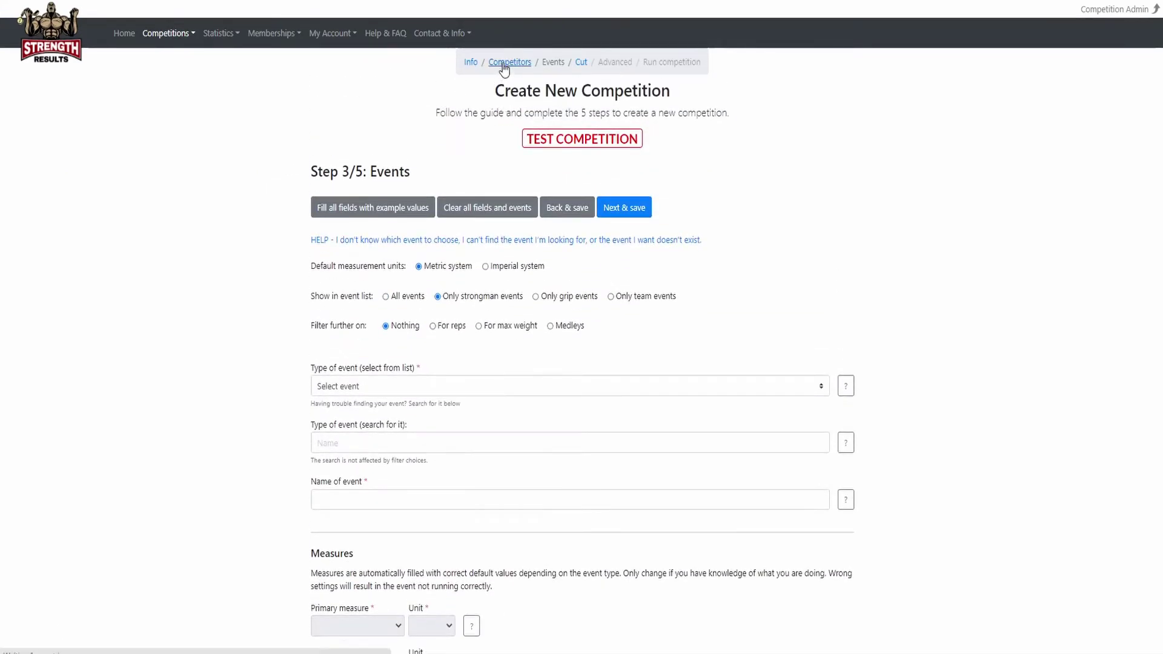
{"action": "left_click", "coordinate": [503, 63]}
{"action": "scroll", "coordinate": [280, 330], "scroll_direction": "down", "scroll_amount": 9}
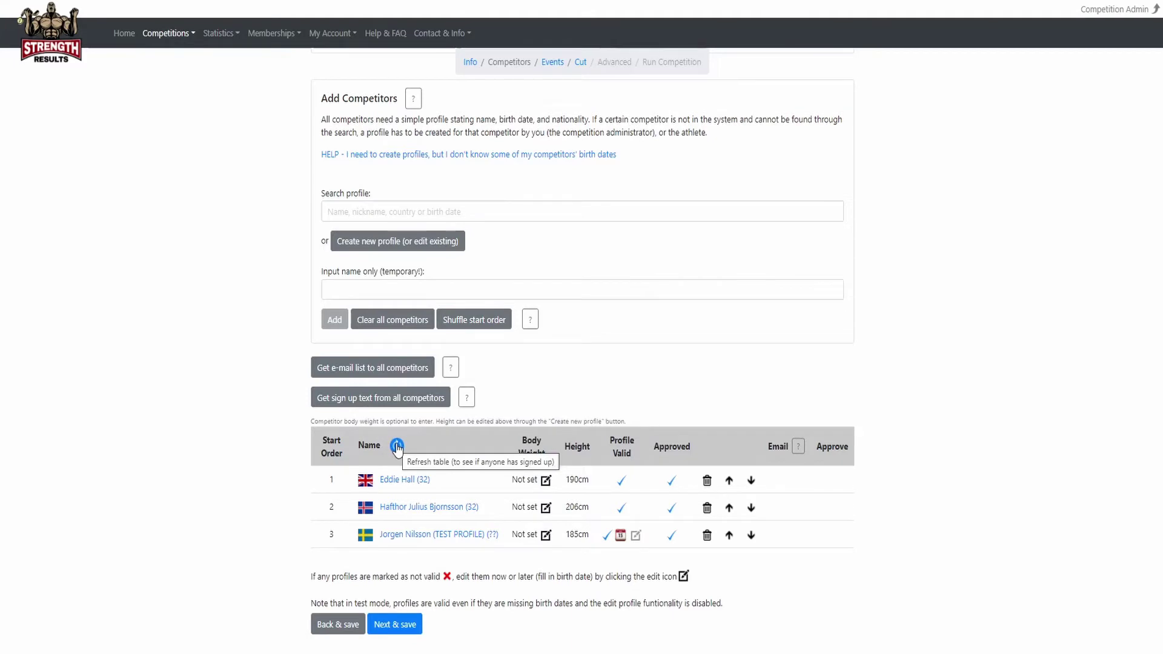
{"action": "left_click", "coordinate": [397, 445]}
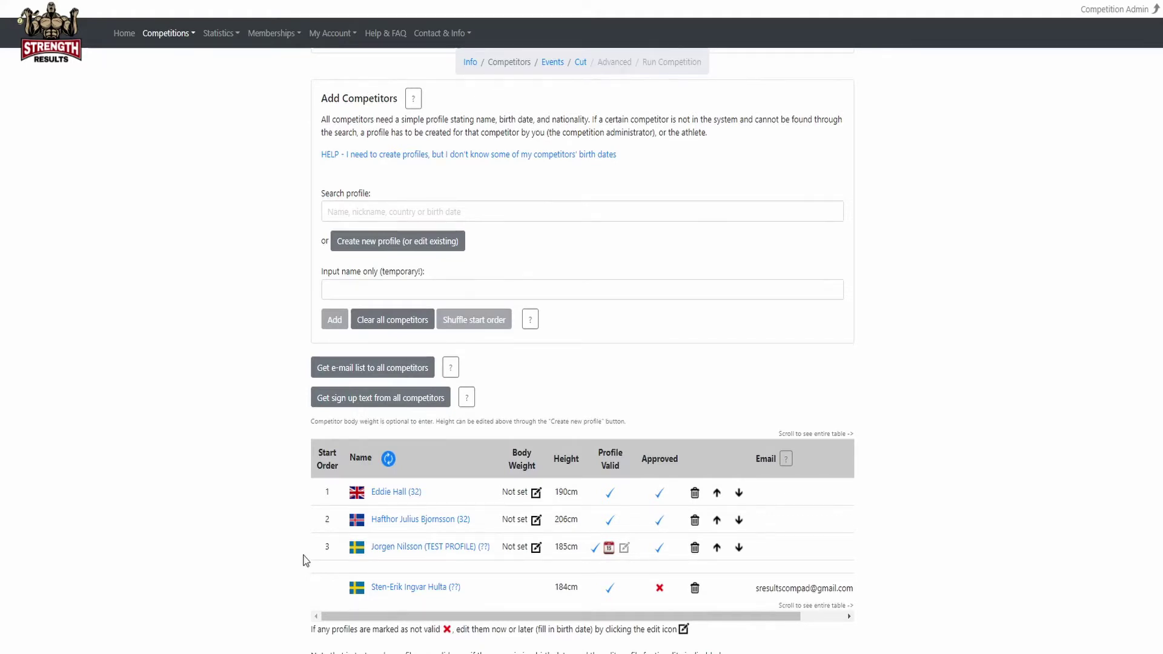
{"action": "left_click_drag", "start_coordinate": [350, 616], "coordinate": [393, 616]}
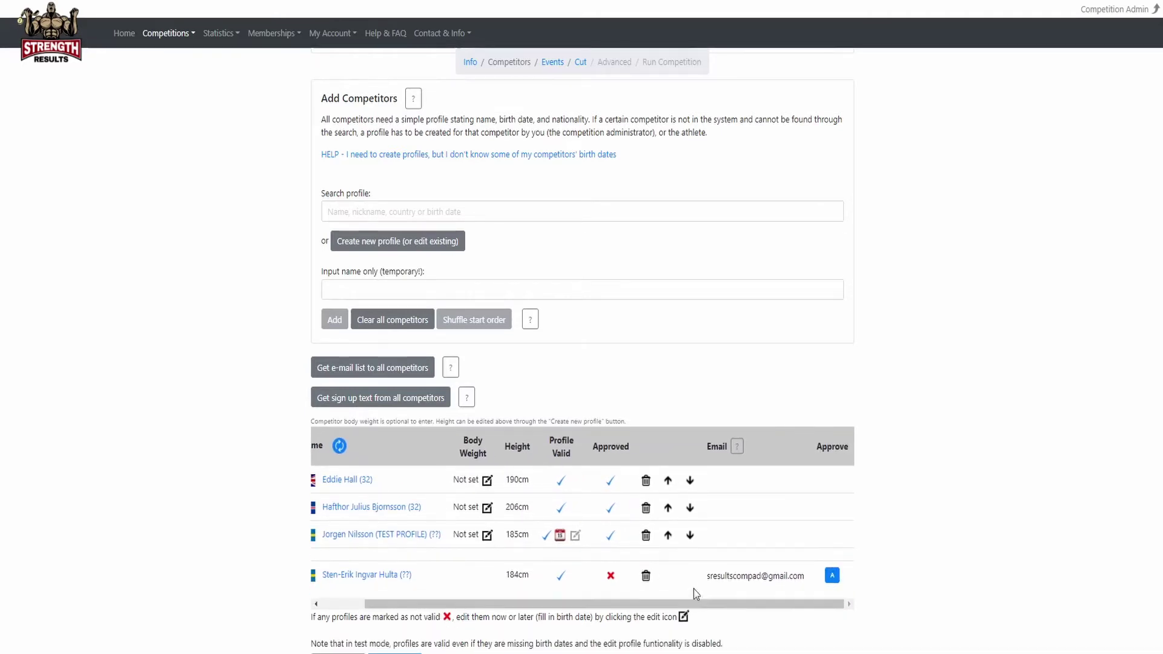
{"action": "left_click", "coordinate": [831, 576]}
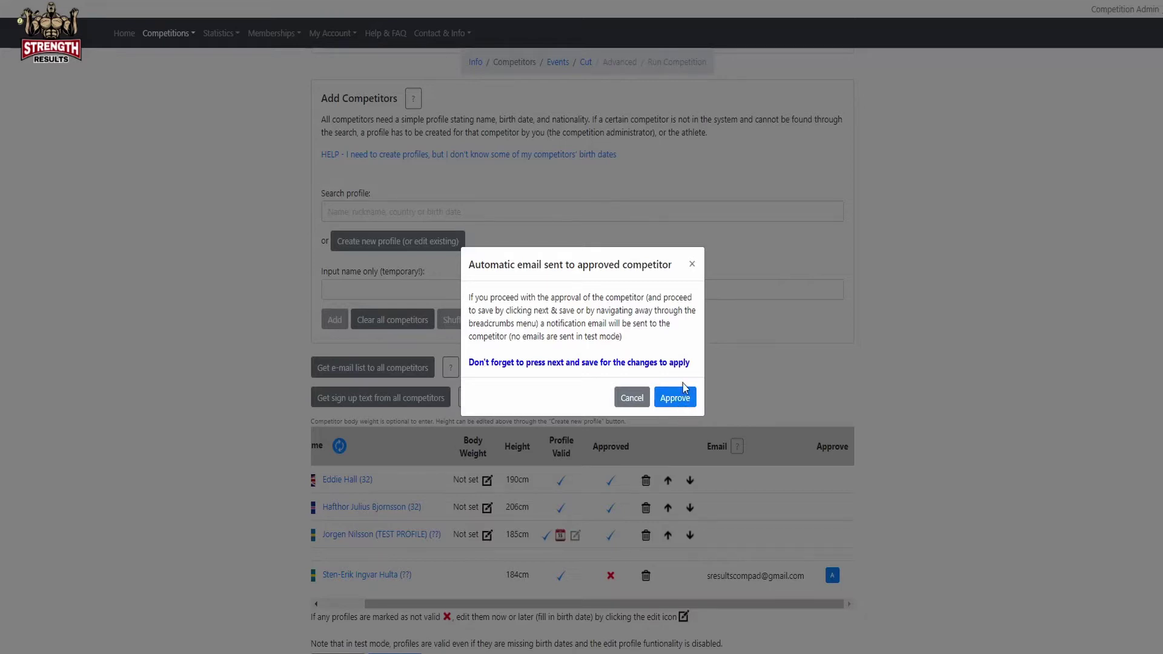
Approve the new competitor as fourth and review all competitors' e-mail addresses.
{"action": "left_click", "coordinate": [682, 397]}
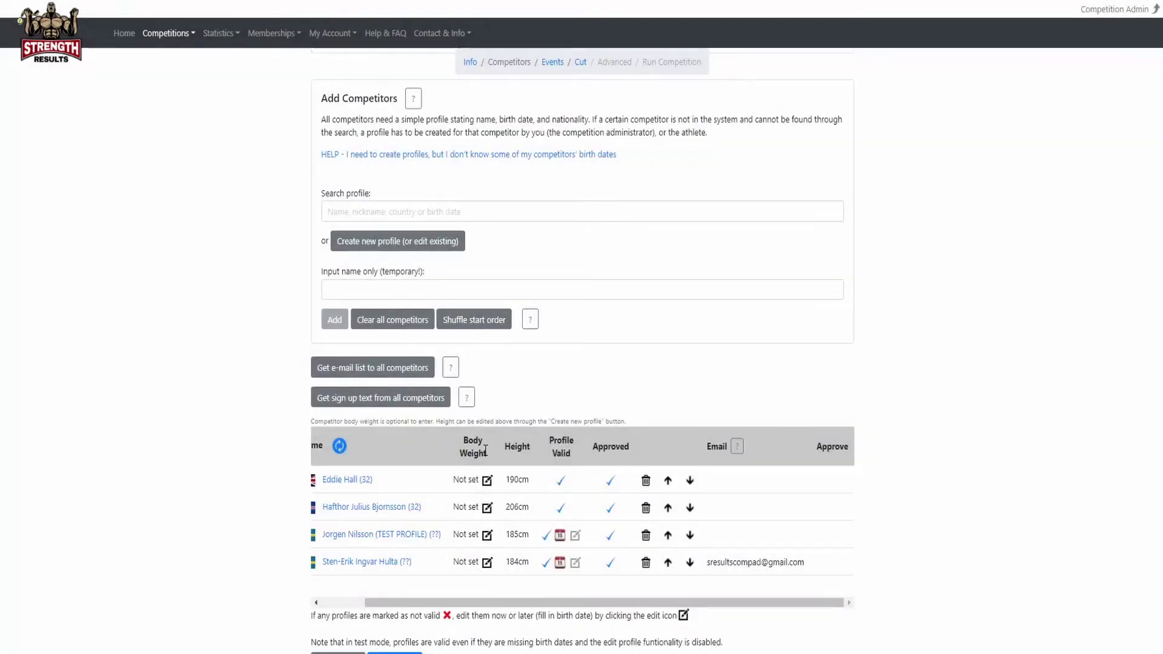
{"action": "left_click_drag", "start_coordinate": [487, 602], "coordinate": [436, 602]}
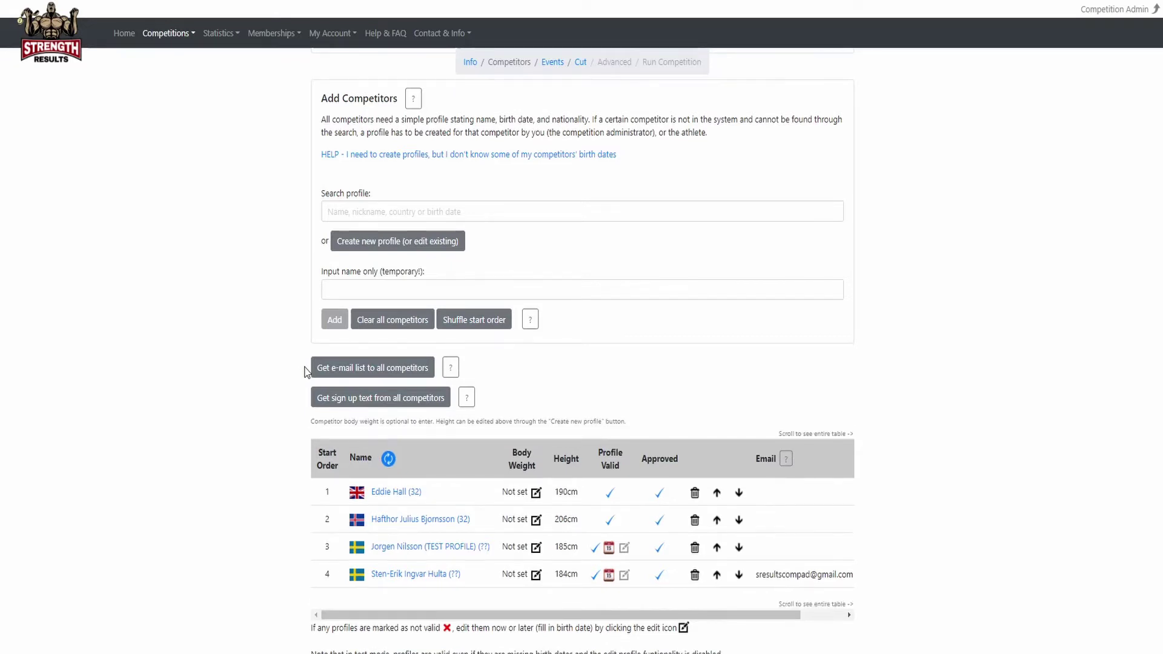
{"action": "left_click", "coordinate": [339, 370]}
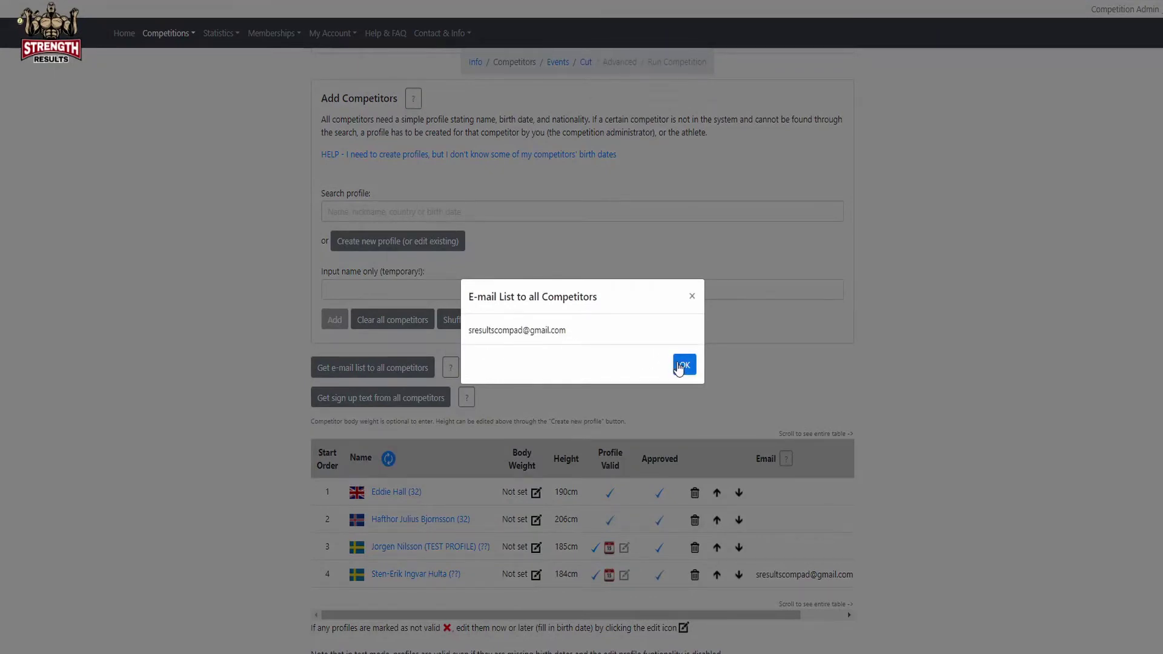
{"action": "left_click", "coordinate": [679, 369]}
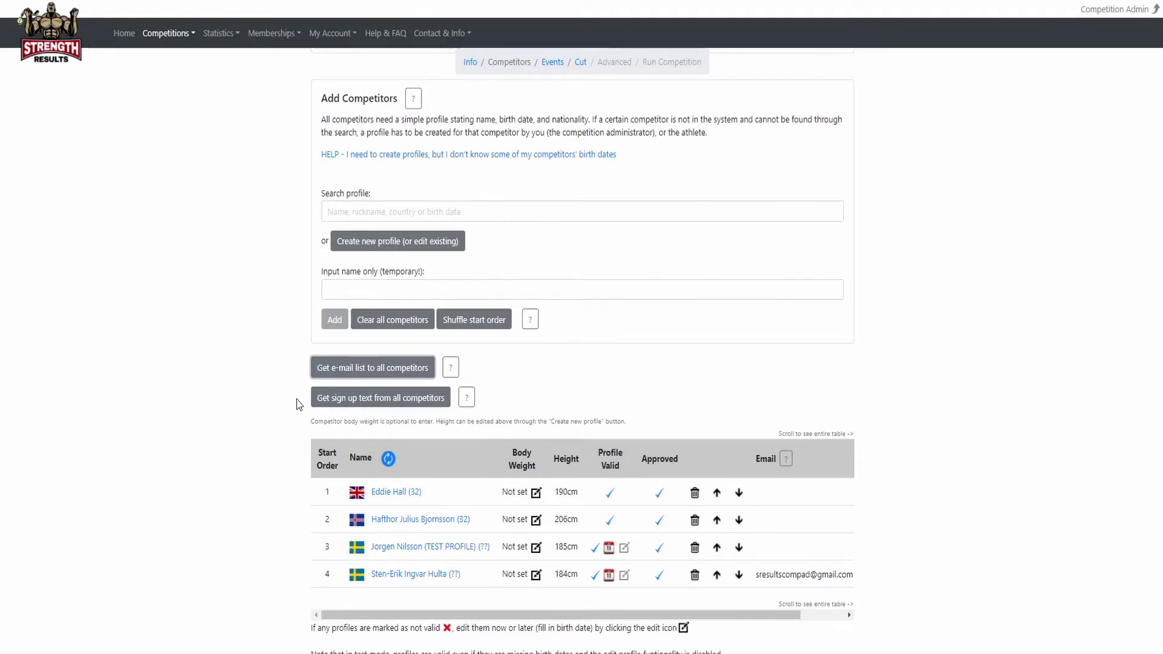
Review all competitors' sign-up notes, including the T-shirt size 2XL request.
{"action": "left_click", "coordinate": [344, 397]}
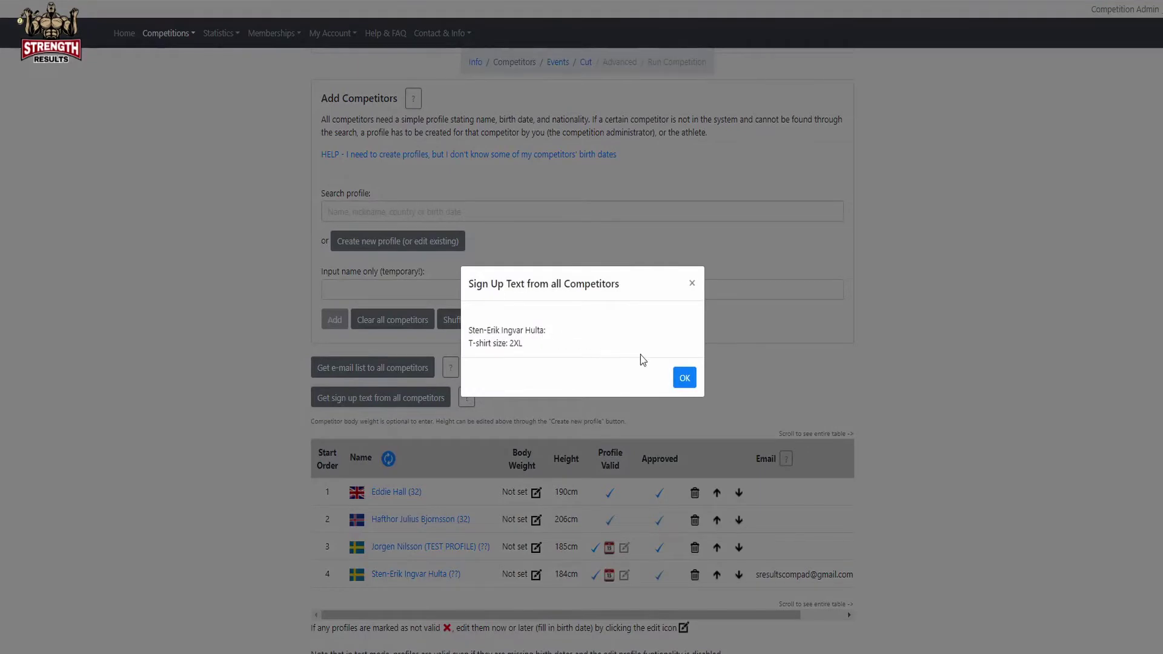
{"action": "left_click", "coordinate": [683, 376]}
{"action": "scroll", "coordinate": [538, 371], "scroll_direction": "up", "scroll_amount": 5}
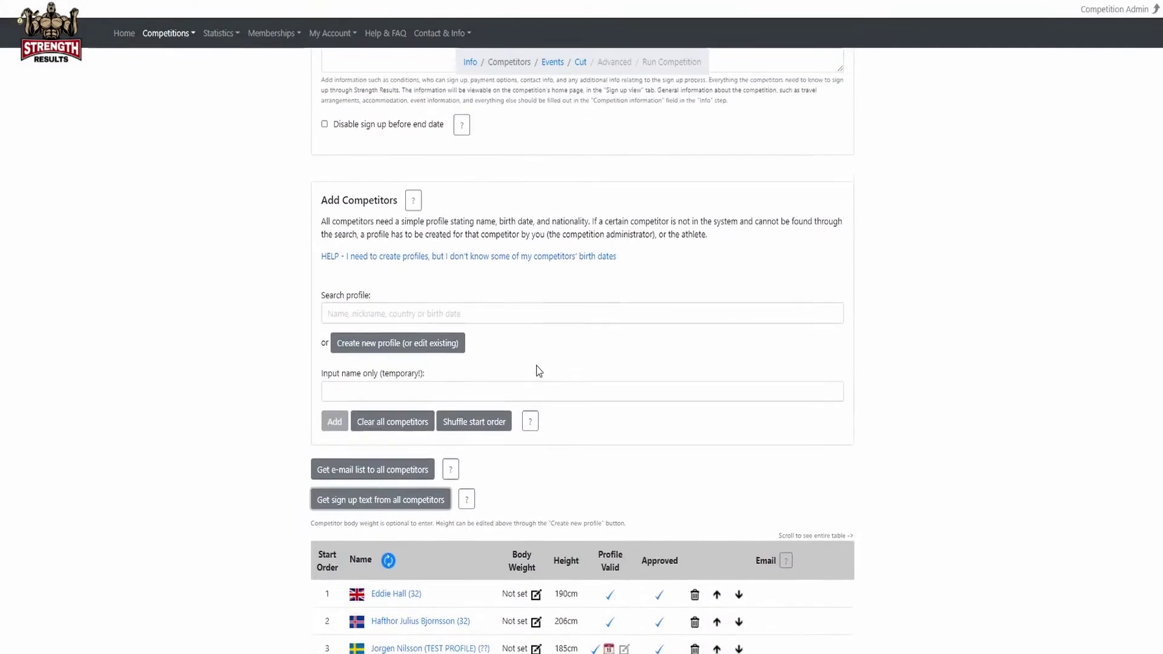
Shuffle the start order of the four approved competitors.
{"action": "scroll", "coordinate": [539, 371], "scroll_direction": "up", "scroll_amount": 2}
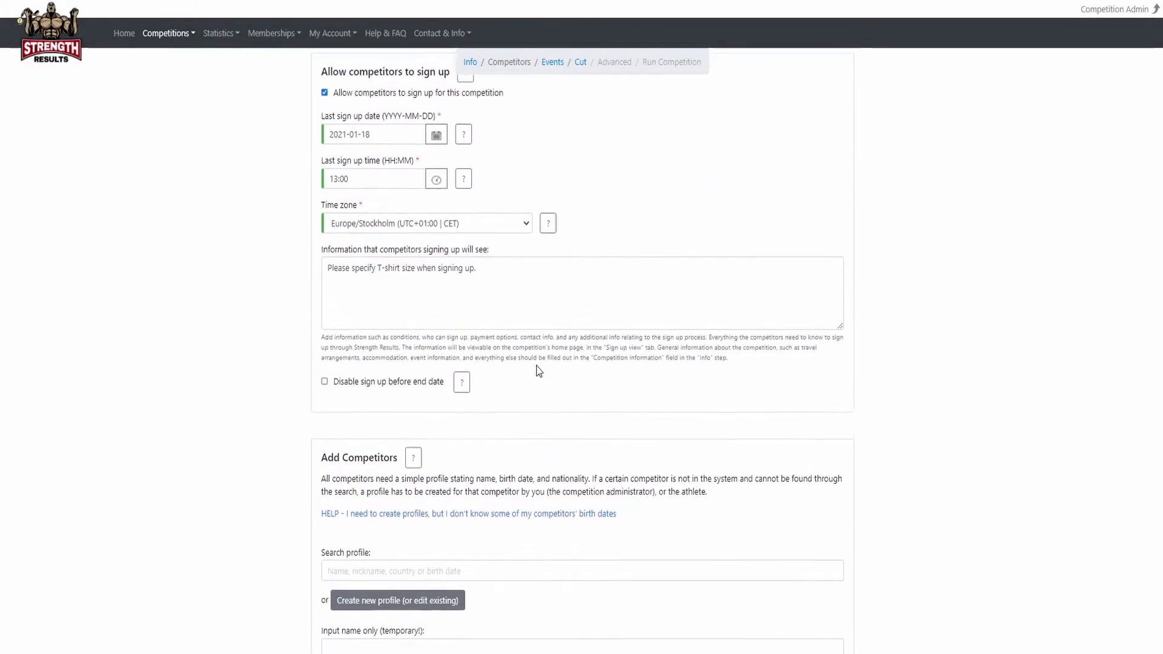
{"action": "scroll", "coordinate": [538, 371], "scroll_direction": "up", "scroll_amount": 1}
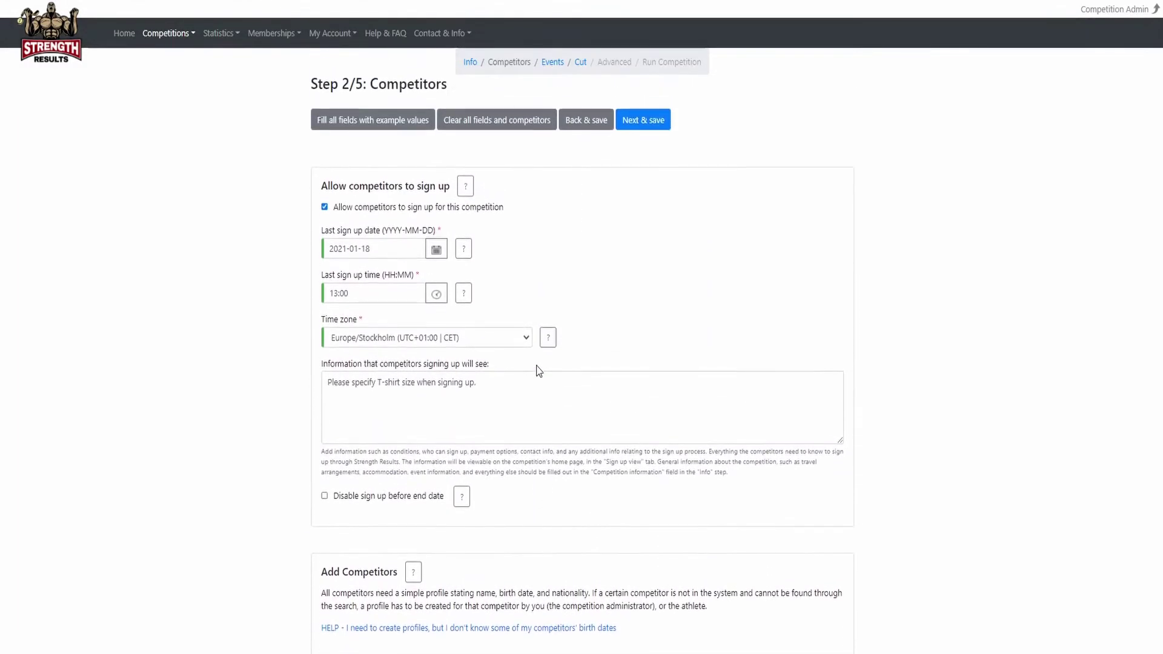
{"action": "scroll", "coordinate": [539, 371], "scroll_direction": "down", "scroll_amount": 7}
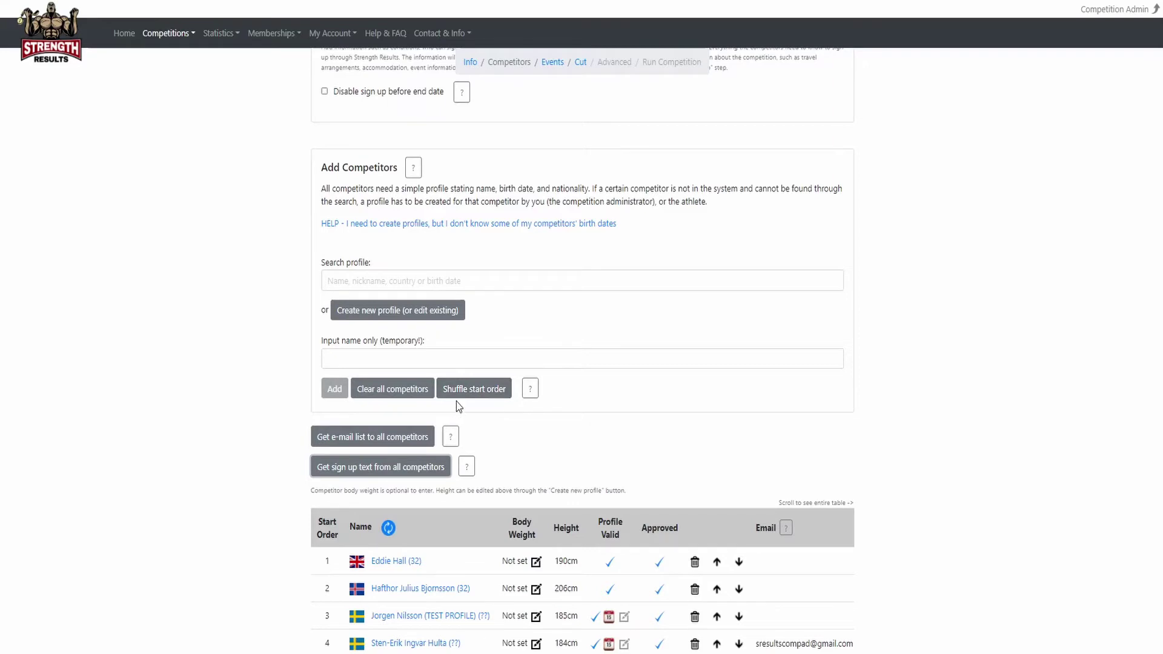
{"action": "scroll", "coordinate": [457, 403], "scroll_direction": "down", "scroll_amount": 1}
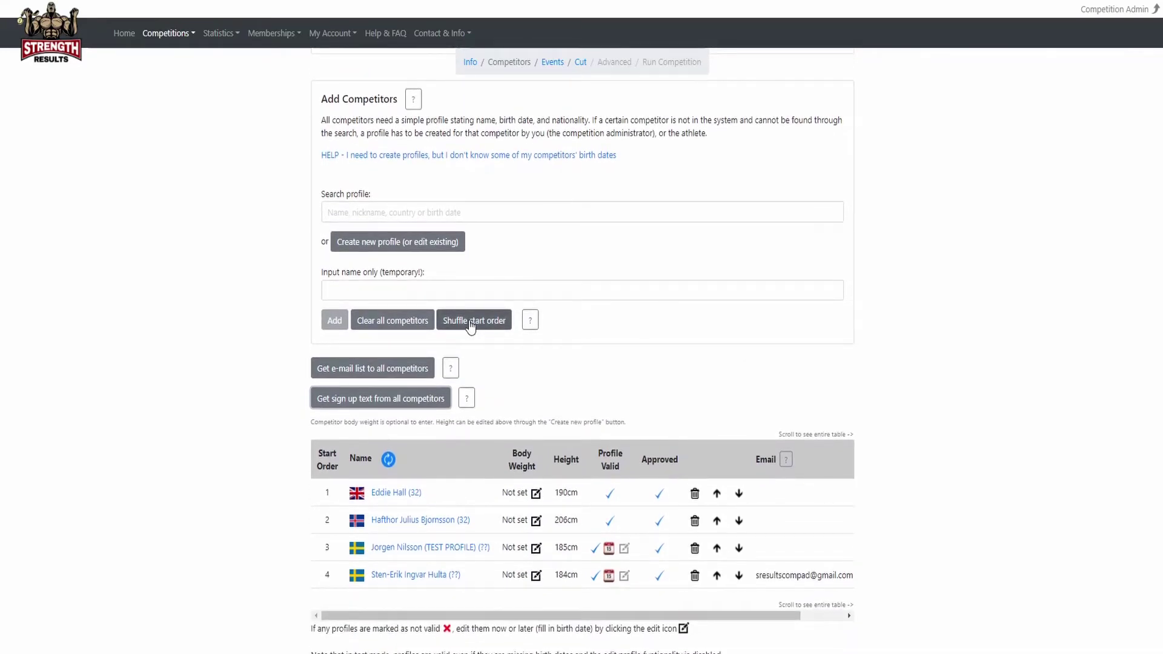
{"action": "left_click", "coordinate": [471, 326]}
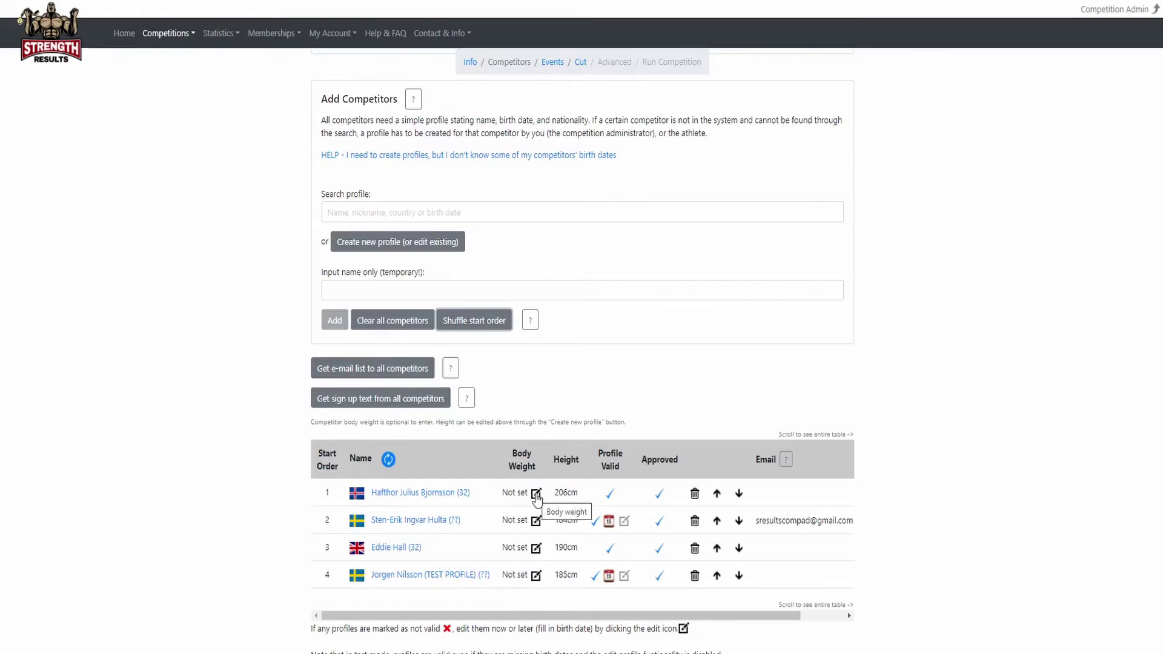
Set competitor 1's body weight to 190 kg and save the Competitors step.
{"action": "left_click", "coordinate": [536, 493]}
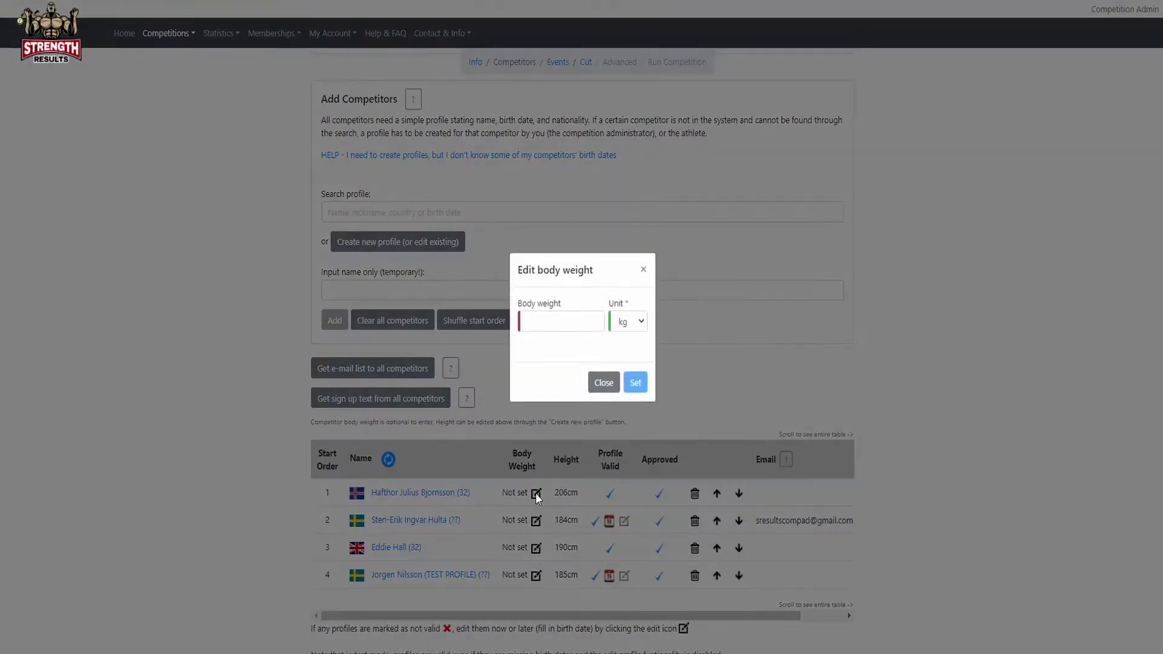
{"action": "left_click", "coordinate": [624, 328]}
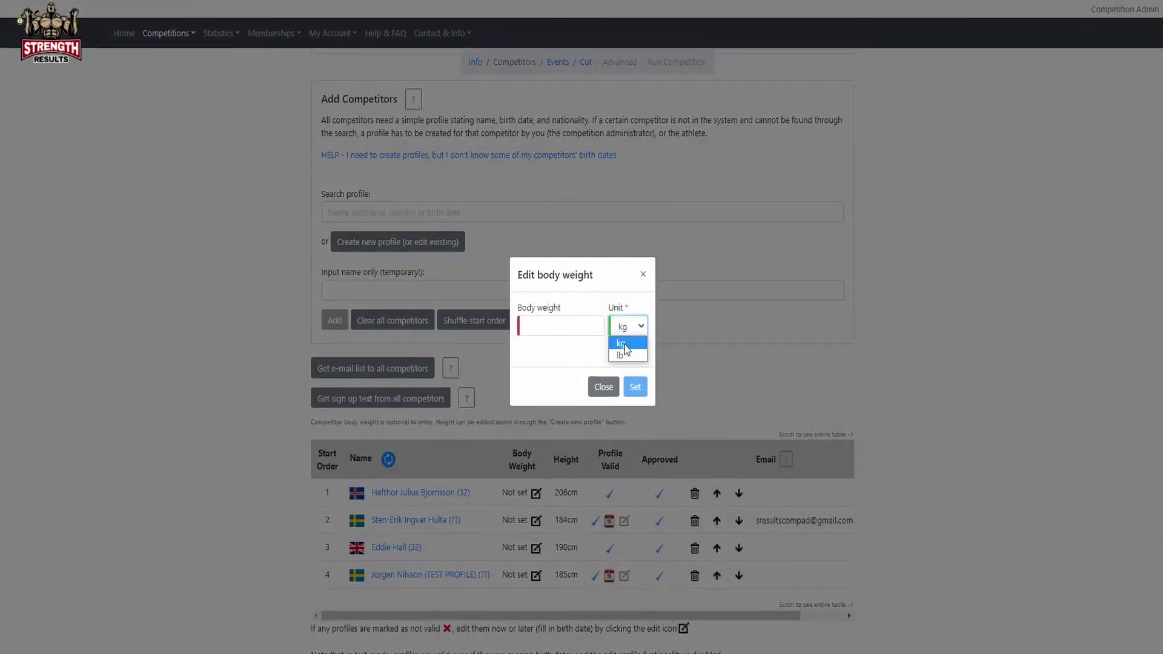
{"action": "left_click", "coordinate": [624, 344]}
{"action": "left_click", "coordinate": [556, 328]}
{"action": "type", "text": "1"}
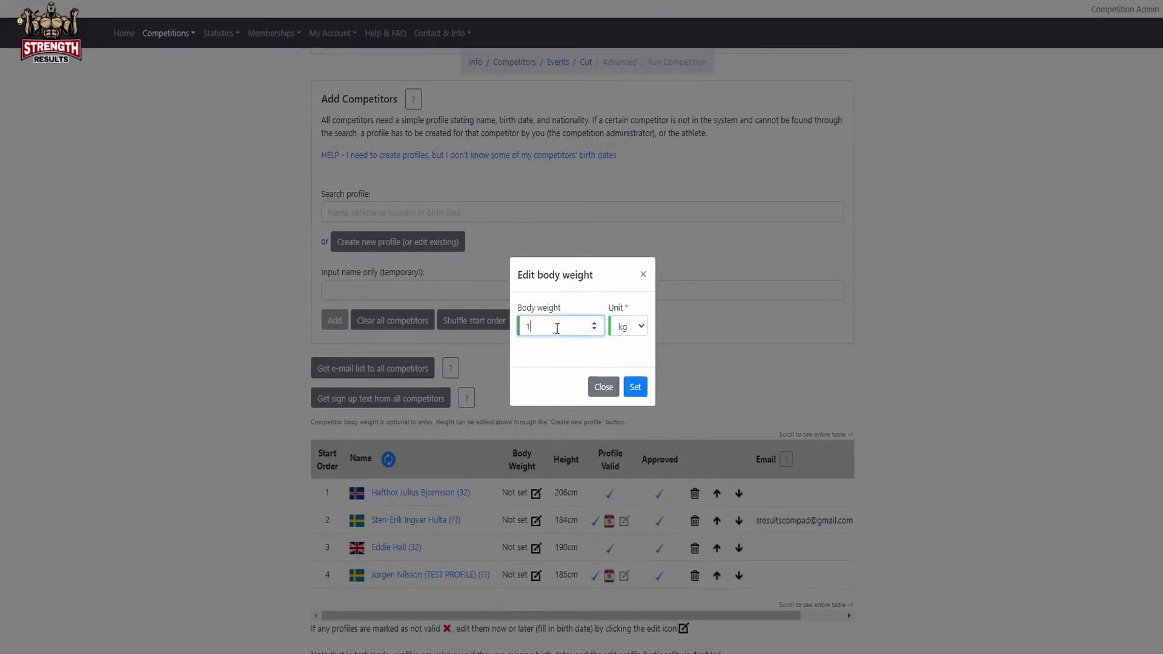
{"action": "type", "text": "90"}
{"action": "left_click", "coordinate": [635, 388]}
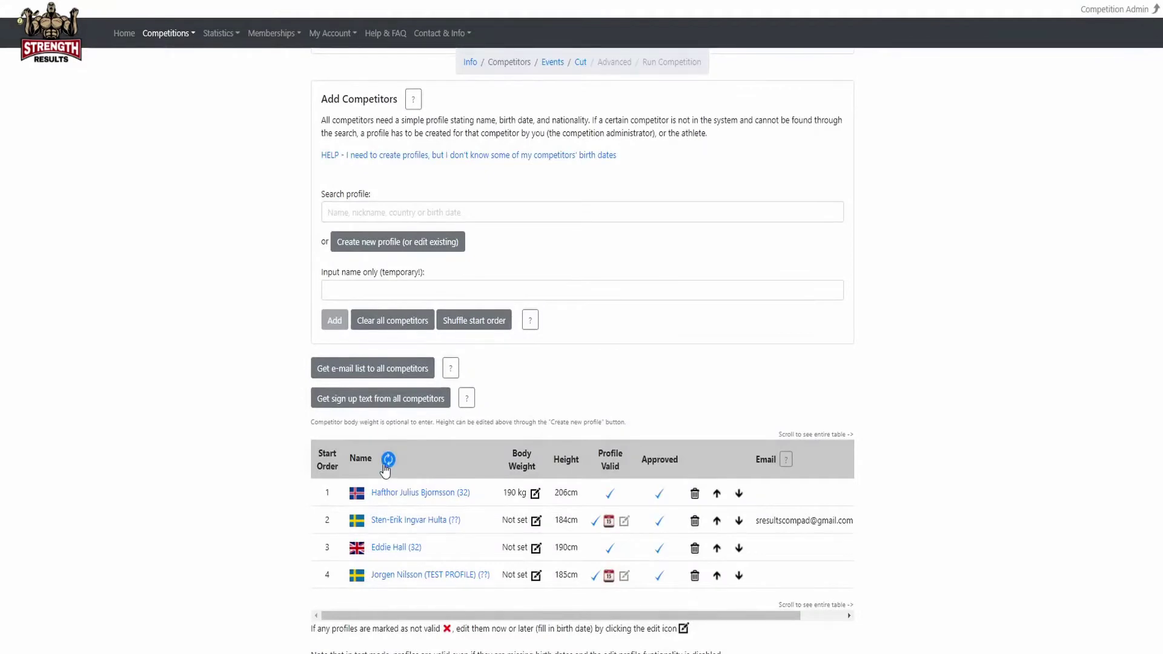
{"action": "scroll", "coordinate": [310, 516], "scroll_direction": "down", "scroll_amount": 1}
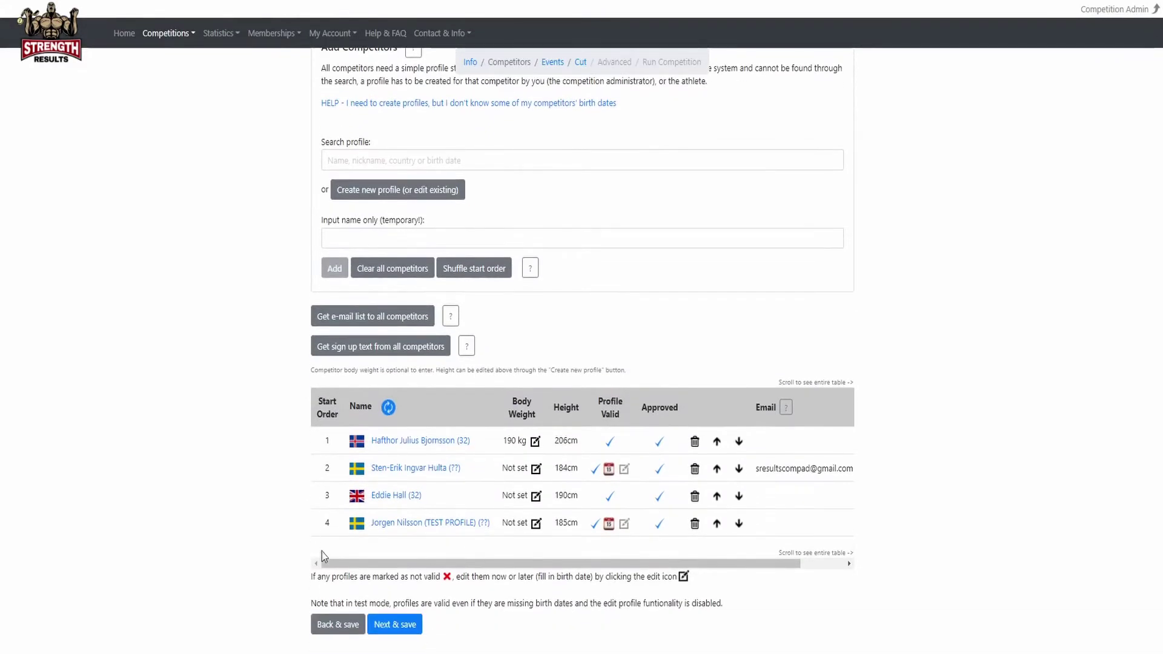
{"action": "left_click", "coordinate": [400, 624]}
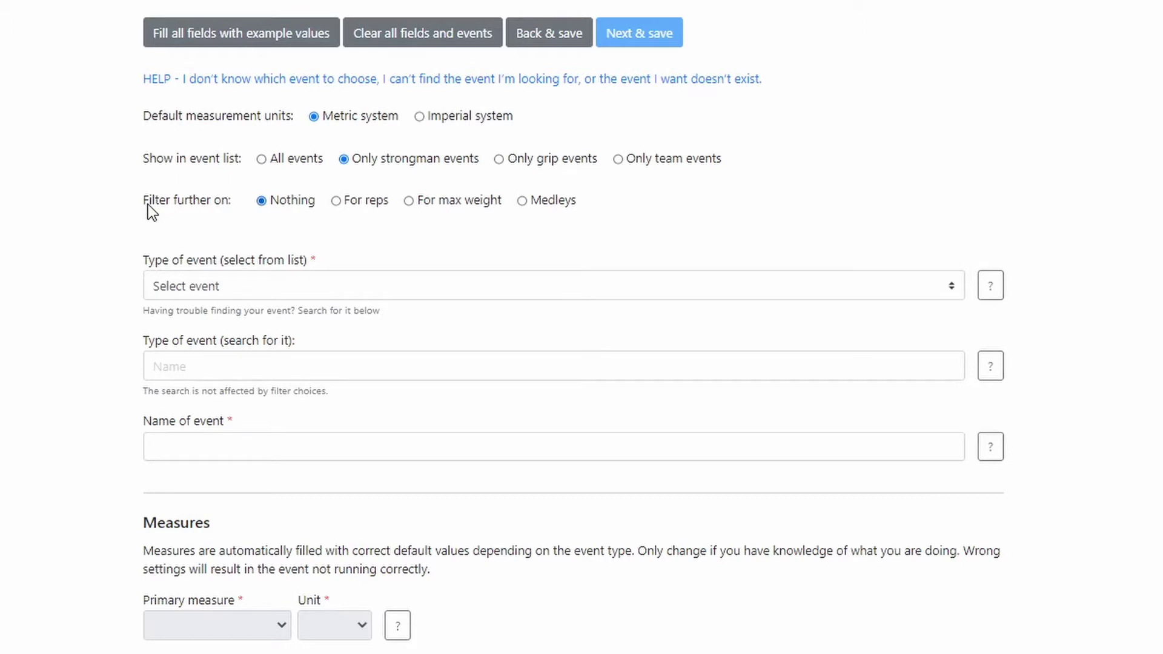
Choose Farmer's Walk for Time from the event type list.
{"action": "left_click", "coordinate": [181, 295]}
{"action": "key", "text": "f"}
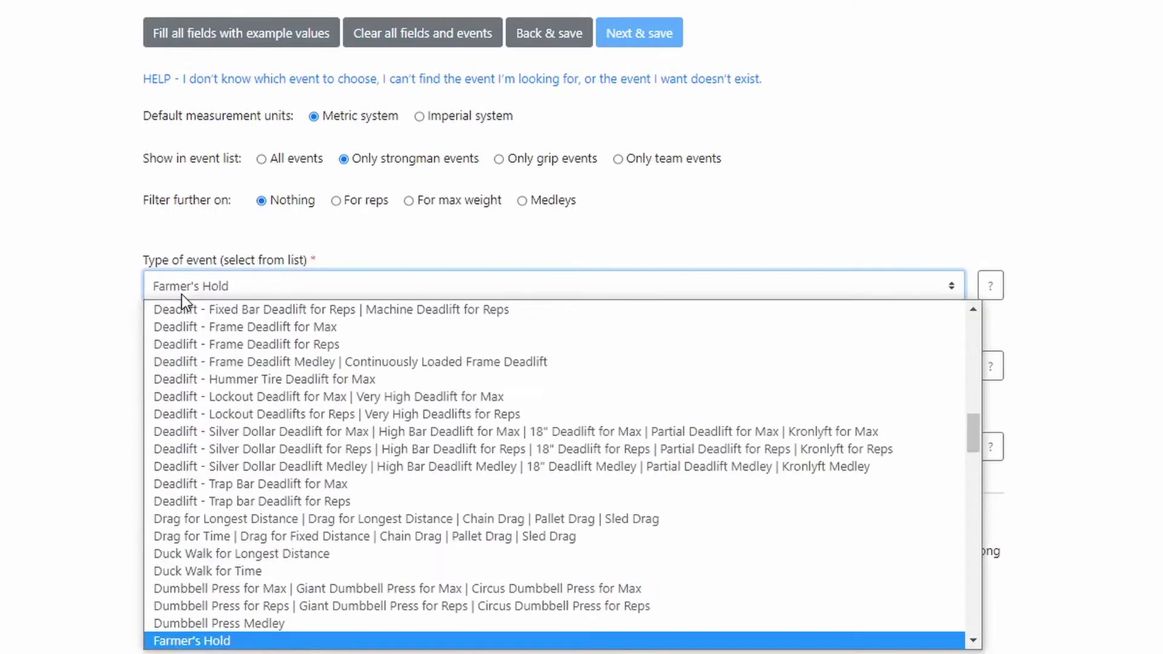
{"action": "key", "text": "Down"}
{"action": "key", "text": "Down"}
{"action": "key", "text": "Down"}
{"action": "key", "text": "Down"}
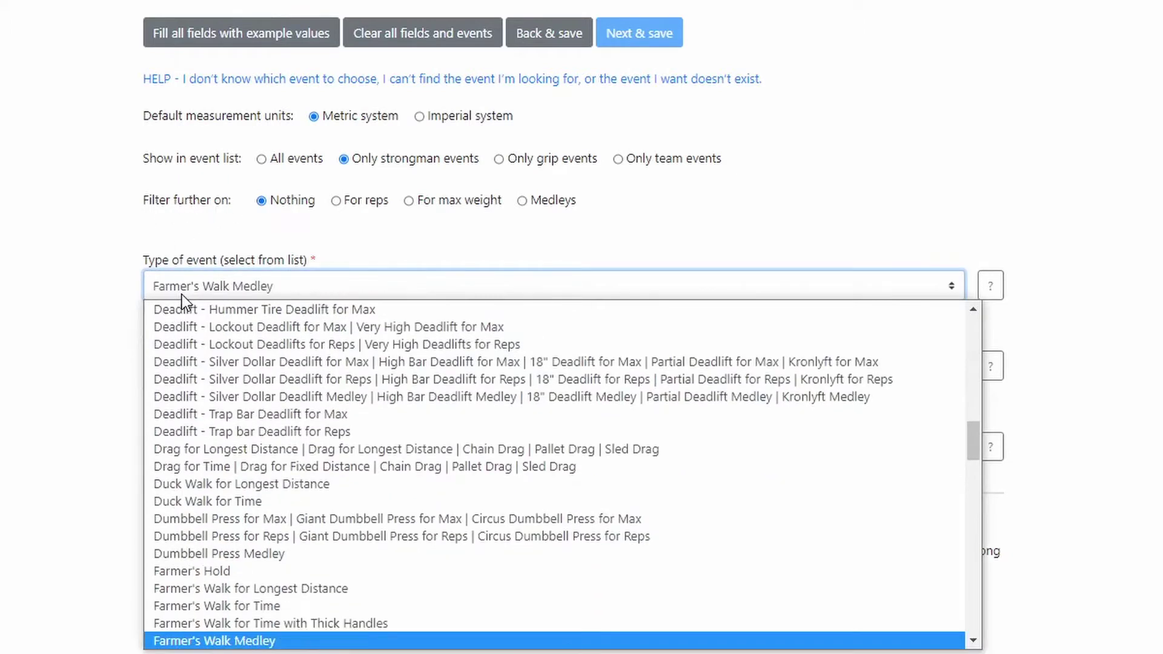
{"action": "key", "text": "Up"}
{"action": "key", "text": "Down"}
{"action": "key", "text": "Down"}
{"action": "key", "text": "Up"}
{"action": "key", "text": "Up"}
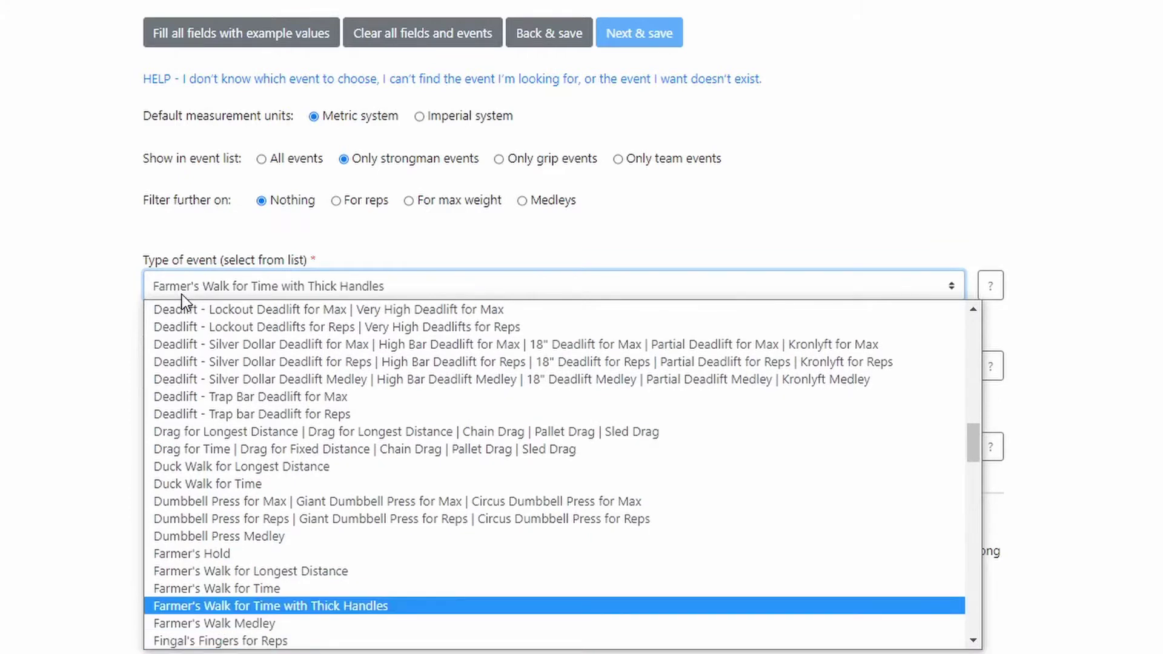
{"action": "key", "text": "Up"}
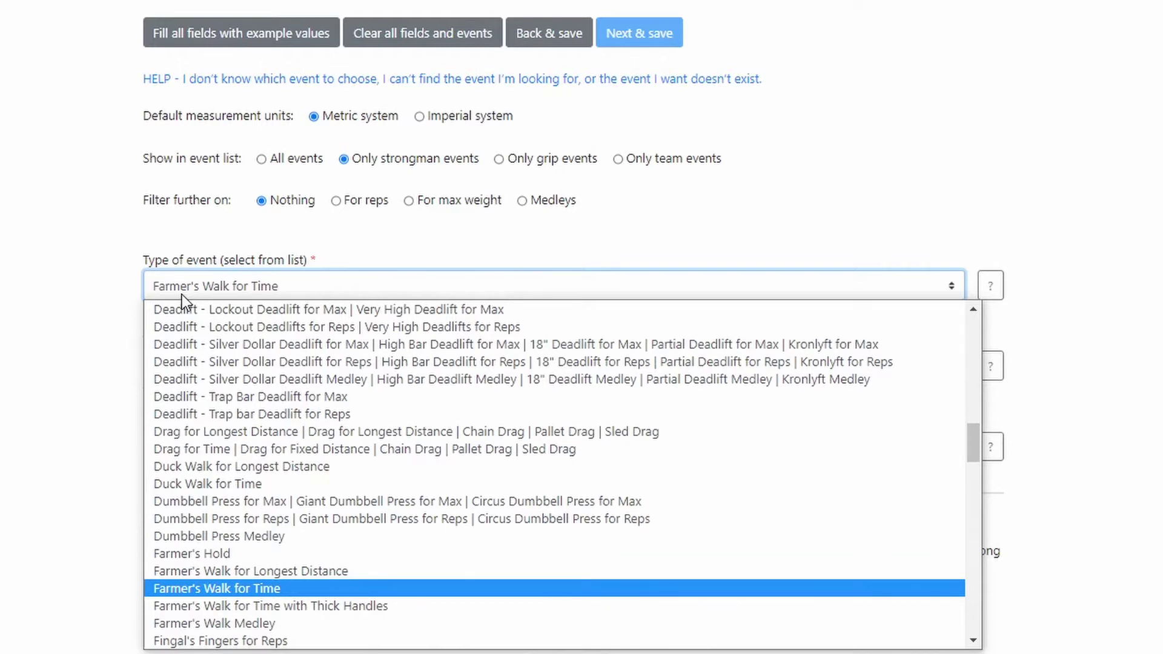
{"action": "key", "text": "Return"}
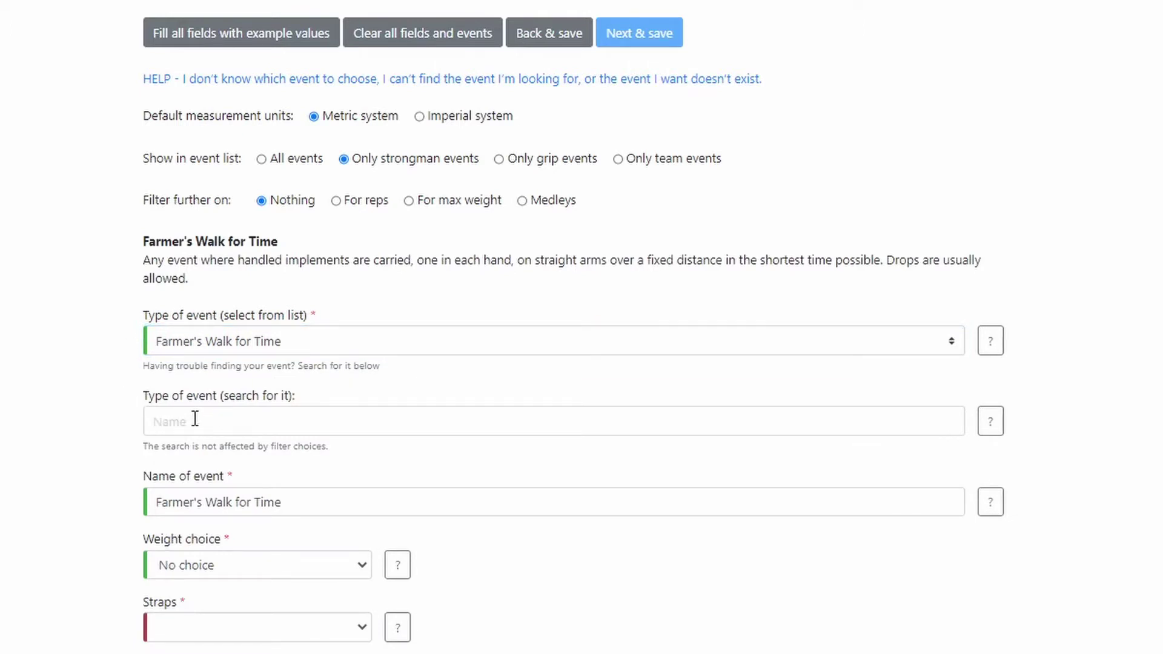
Leave weight choice at No choice and set straps to Not allowed.
{"action": "scroll", "coordinate": [121, 383], "scroll_direction": "down", "scroll_amount": 3}
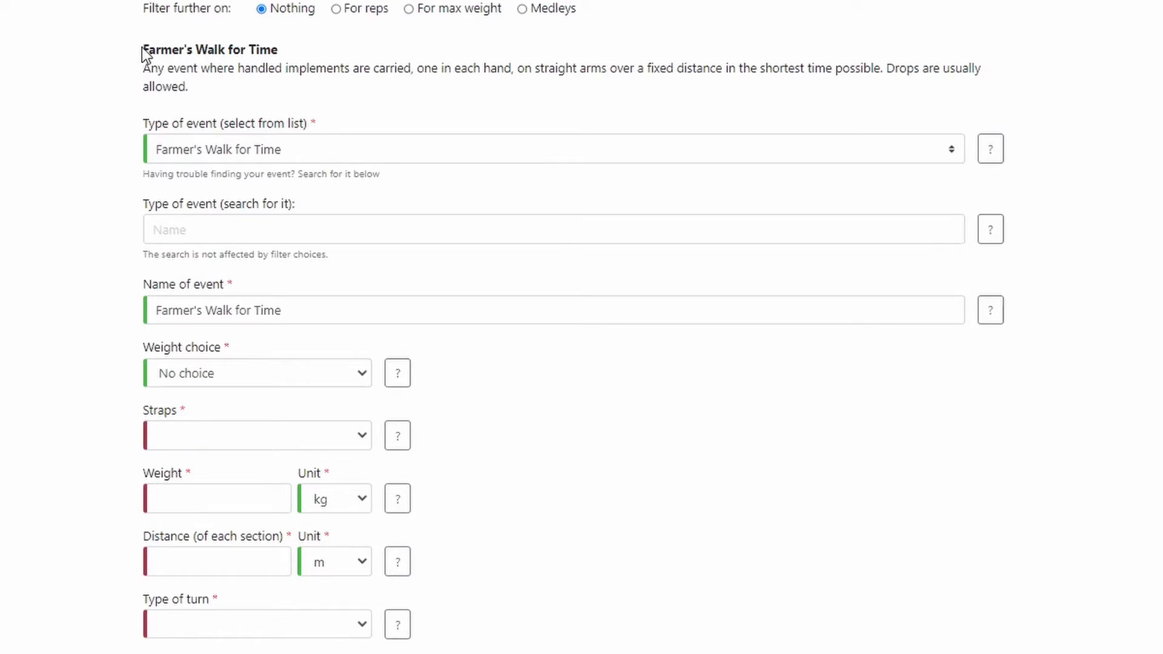
{"action": "left_click_drag", "start_coordinate": [141, 47], "coordinate": [196, 85]}
{"action": "left_click", "coordinate": [197, 85]}
{"action": "left_click", "coordinate": [278, 374]}
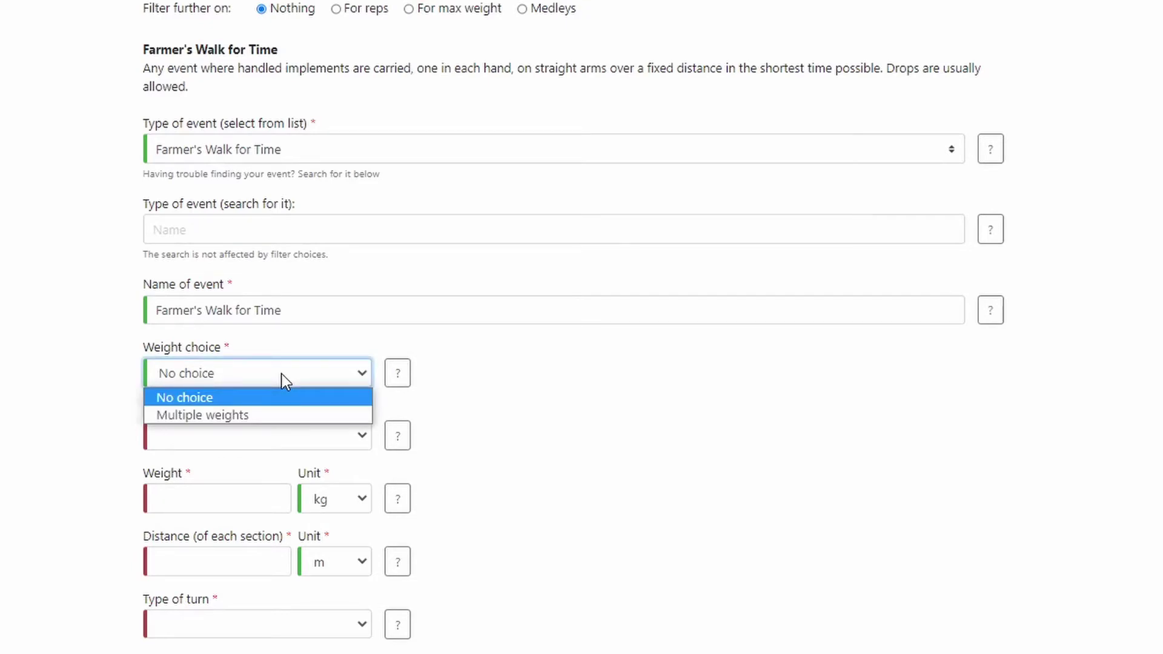
{"action": "left_click", "coordinate": [282, 374]}
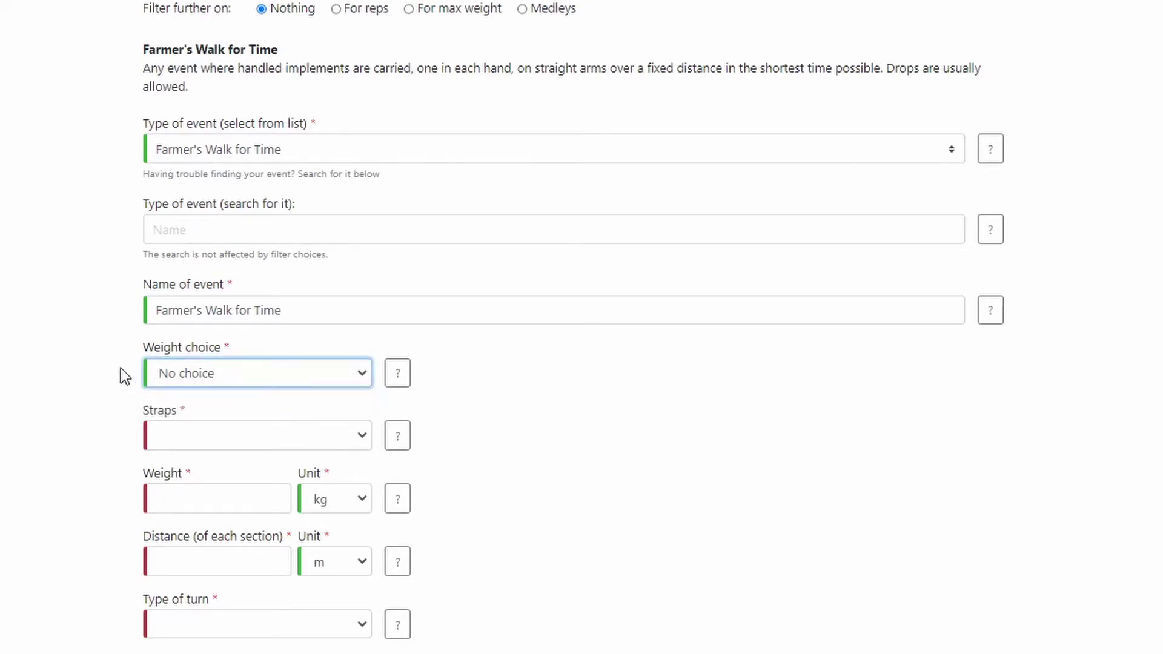
{"action": "scroll", "coordinate": [124, 311], "scroll_direction": "down", "scroll_amount": 3}
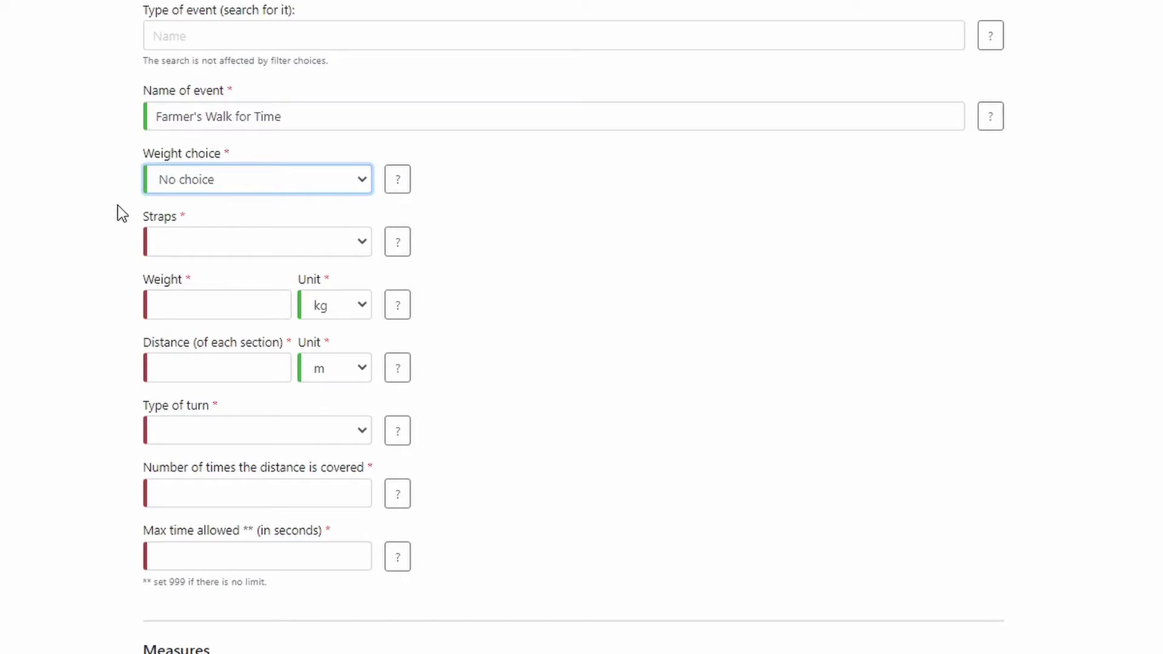
{"action": "left_click", "coordinate": [169, 240]}
{"action": "left_click", "coordinate": [182, 265]}
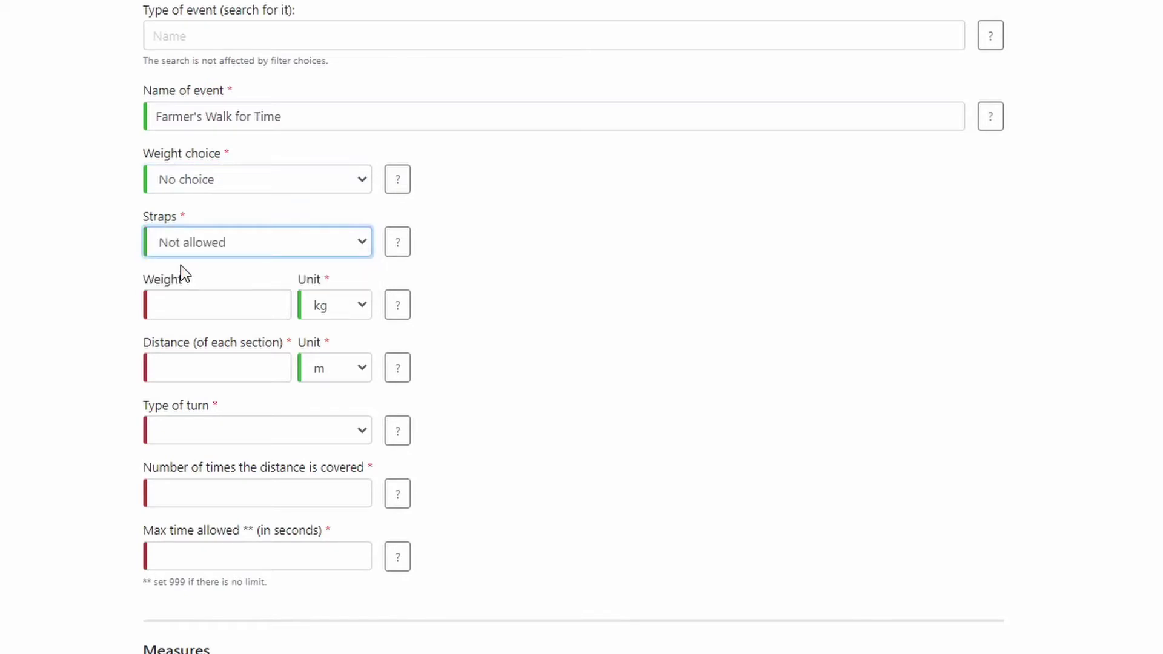
{"action": "left_click", "coordinate": [107, 271]}
Set the implement weight to 150 kg.
{"action": "left_click", "coordinate": [166, 303]}
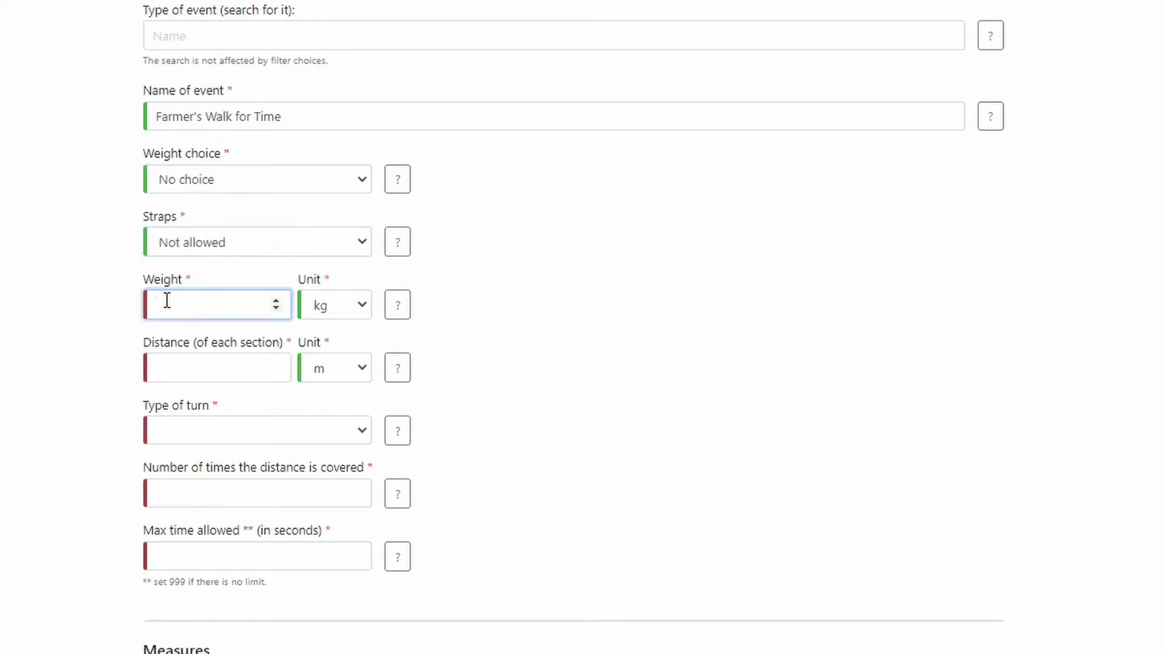
{"action": "type", "text": "150"}
{"action": "left_click", "coordinate": [345, 314]}
{"action": "left_click", "coordinate": [347, 313]}
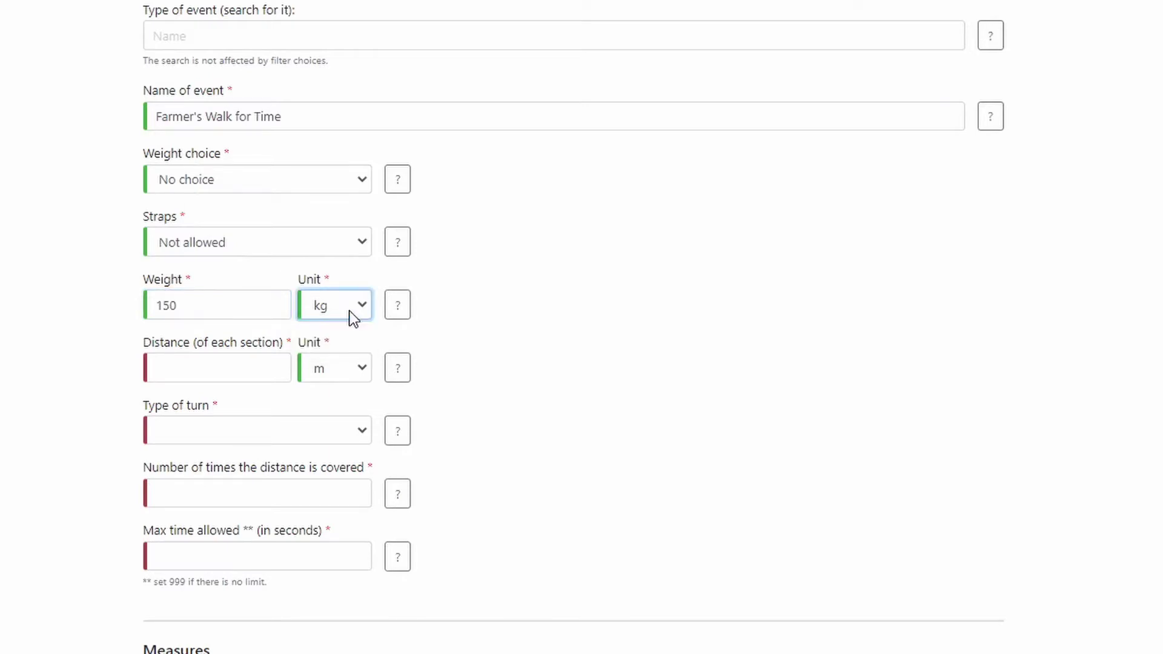
{"action": "left_click", "coordinate": [118, 345]}
{"action": "scroll", "coordinate": [124, 229], "scroll_direction": "down", "scroll_amount": 3}
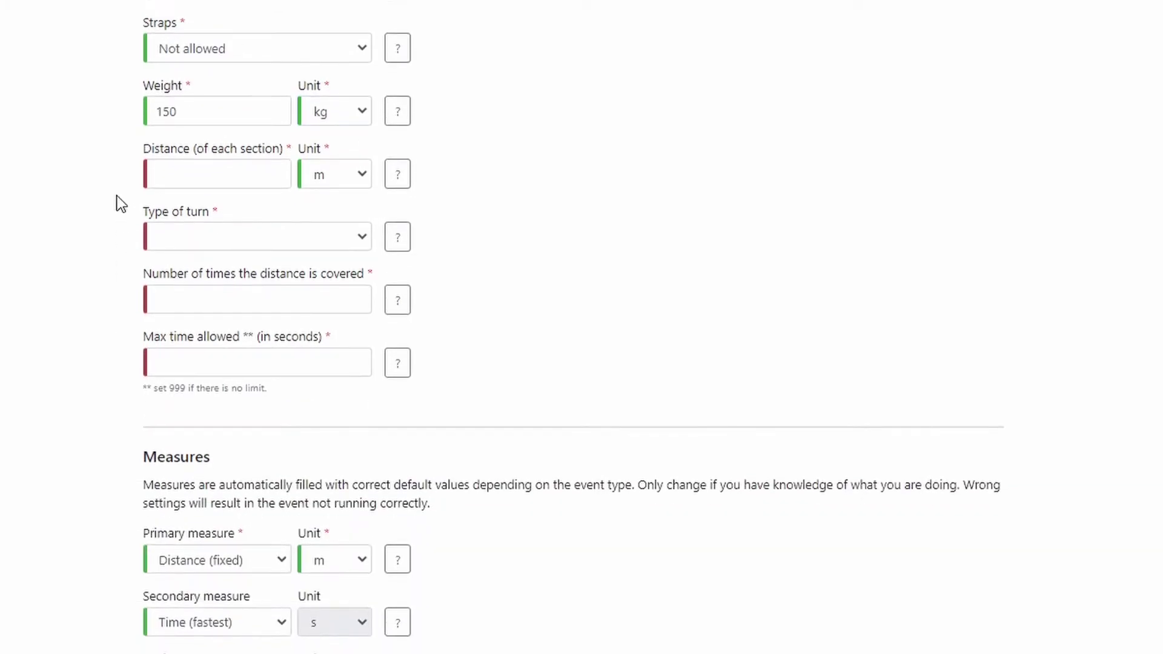
Set 20 m sections with Drop at turns.
{"action": "left_click", "coordinate": [162, 171]}
{"action": "type", "text": "20"}
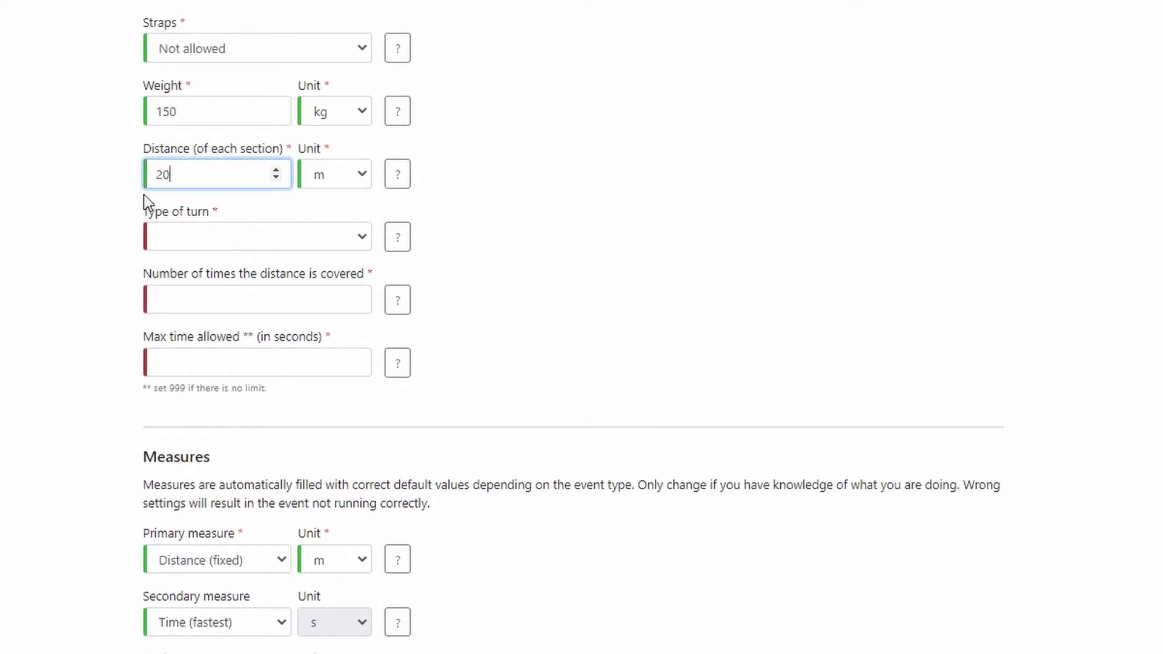
{"action": "left_click", "coordinate": [117, 223]}
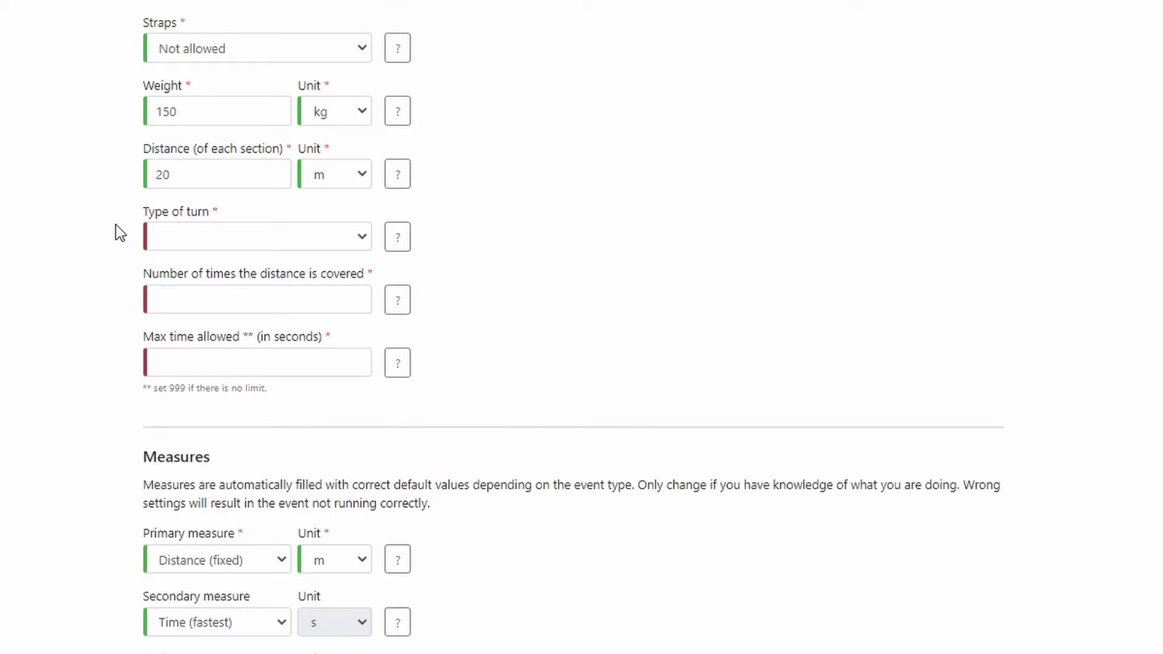
{"action": "left_click", "coordinate": [173, 236]}
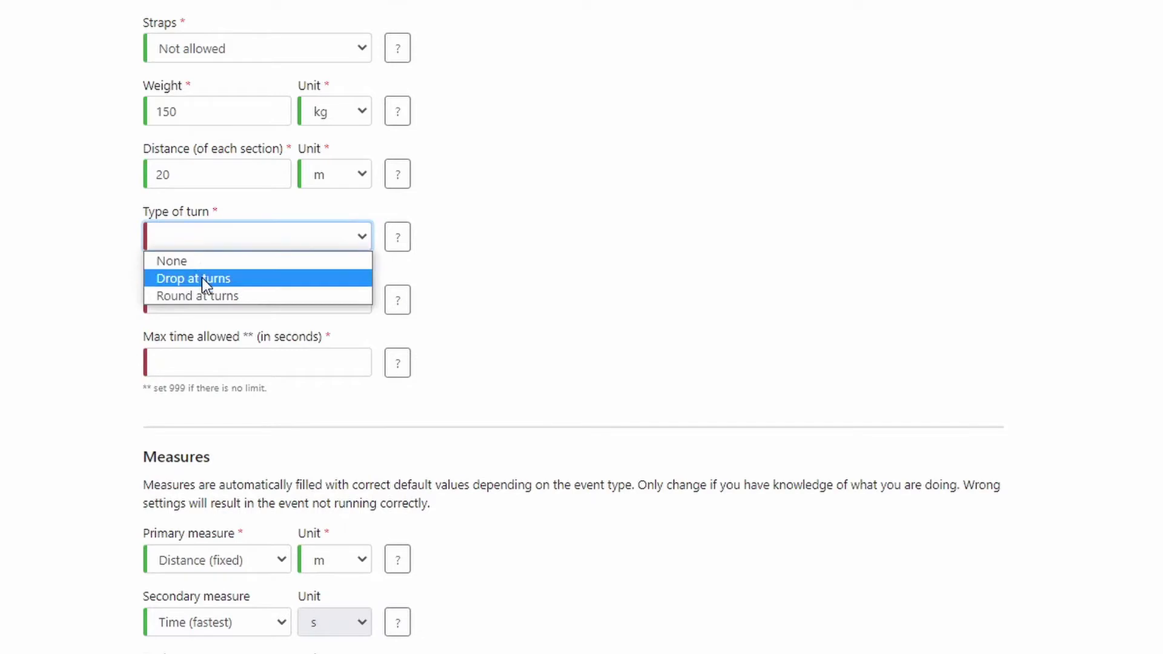
{"action": "left_click", "coordinate": [202, 277]}
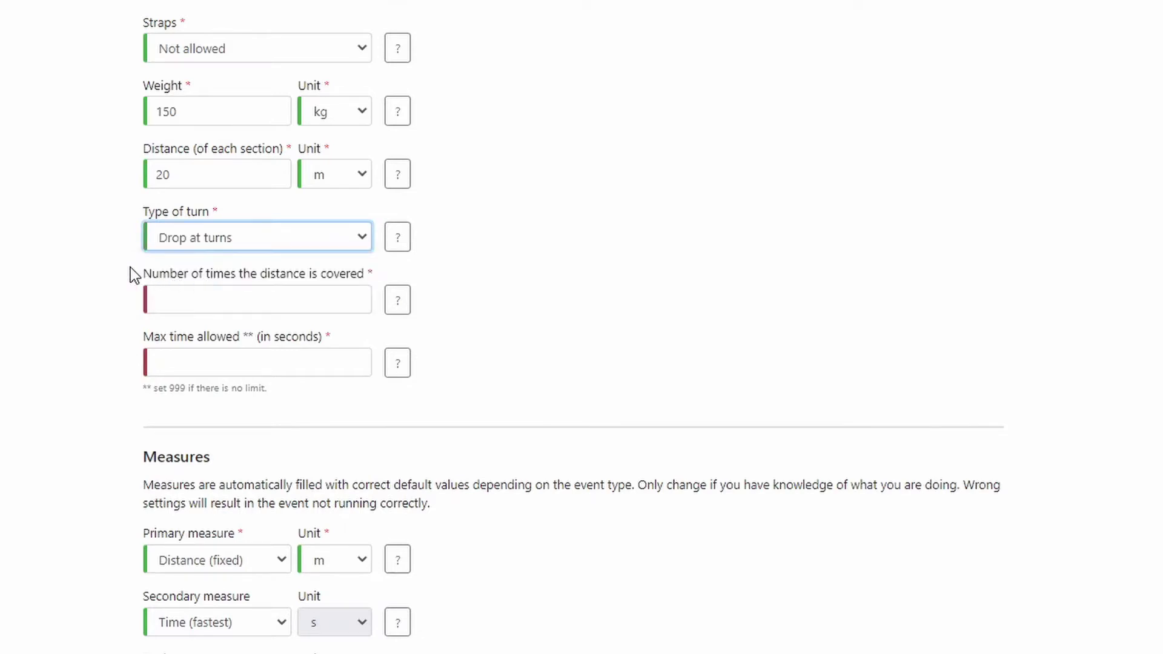
{"action": "left_click", "coordinate": [134, 297]}
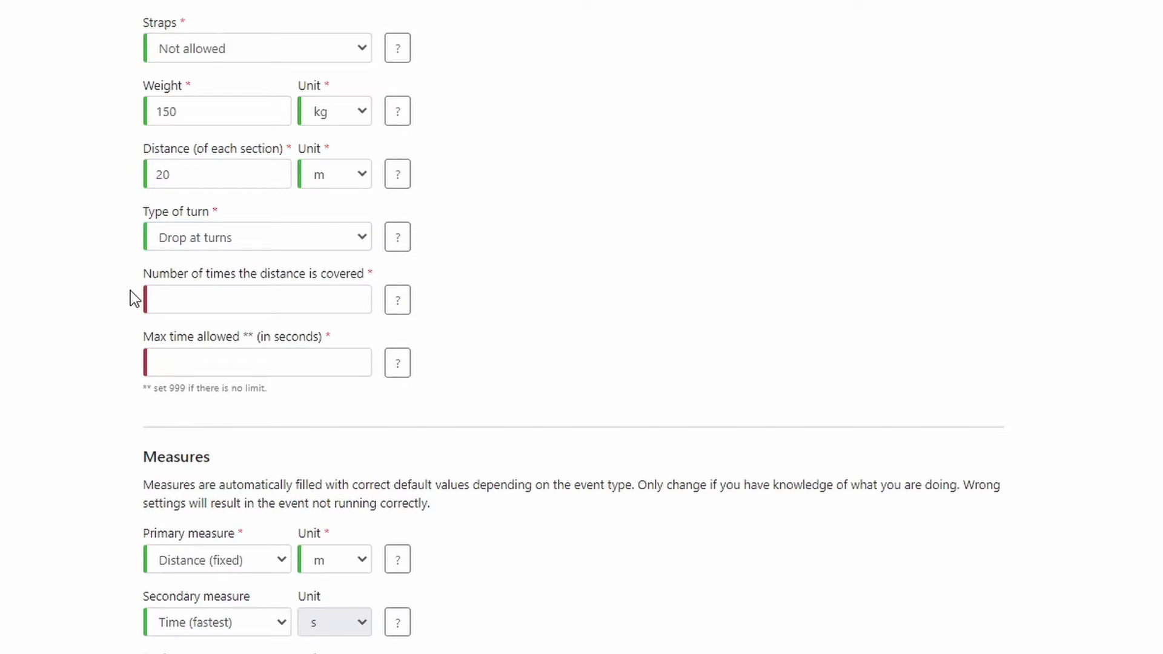
Cover the distance twice with a 75-second maximum time.
{"action": "left_click", "coordinate": [168, 297]}
{"action": "type", "text": "2"}
{"action": "left_click", "coordinate": [124, 362]}
{"action": "left_click", "coordinate": [170, 360]}
{"action": "type", "text": "75"}
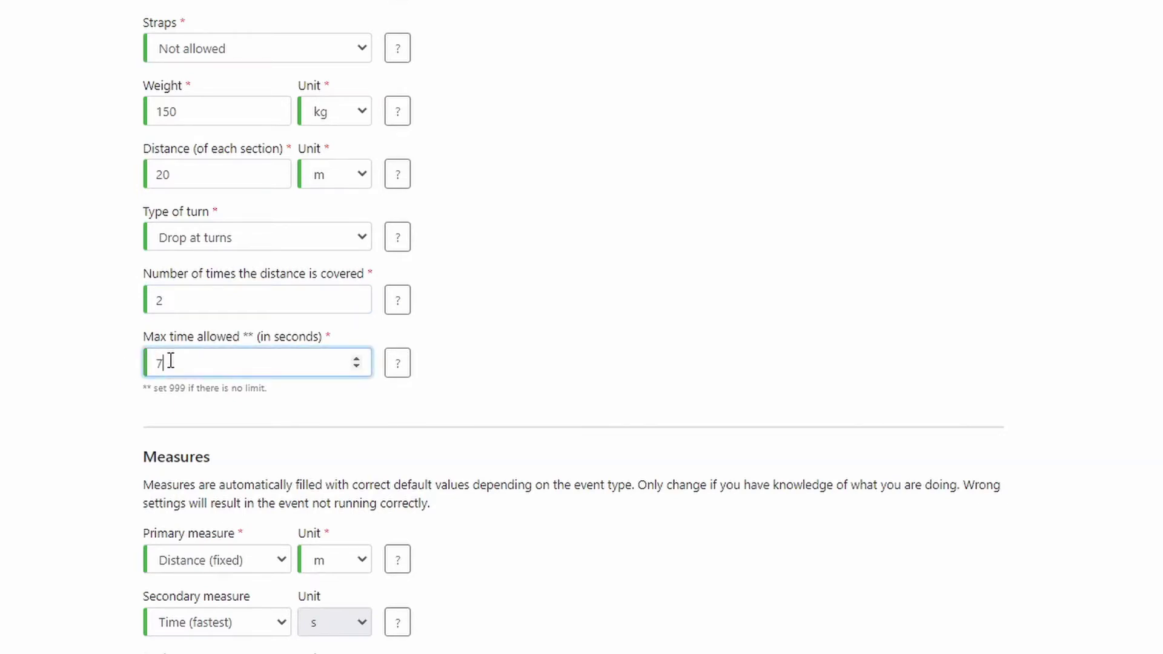
{"action": "left_click", "coordinate": [117, 373]}
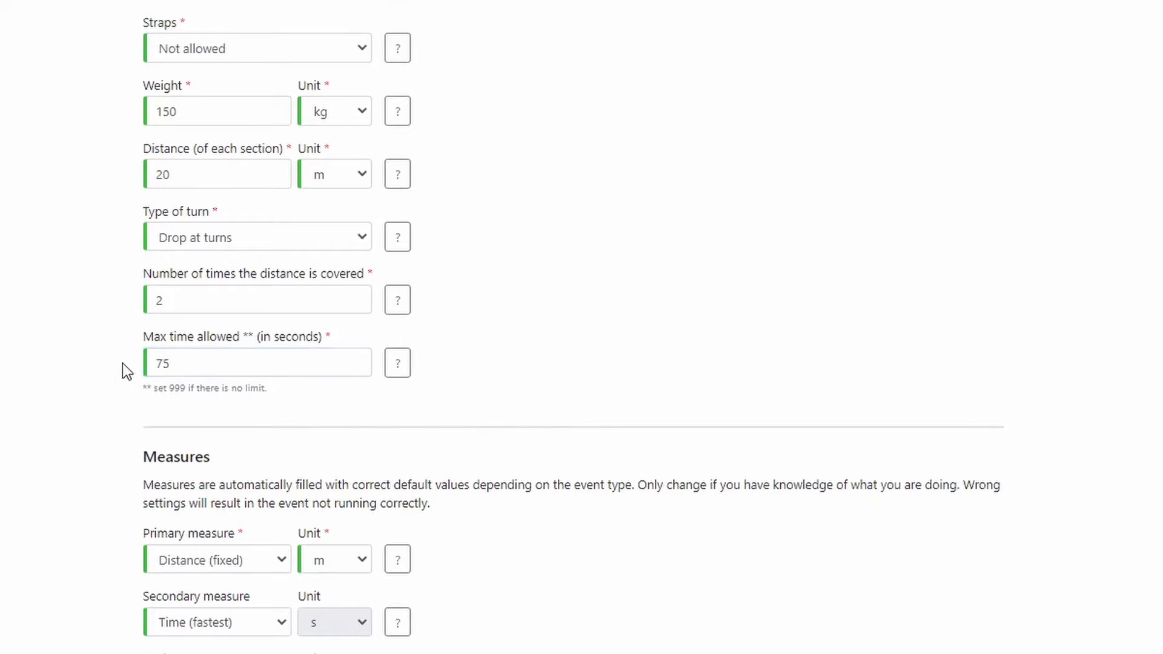
{"action": "scroll", "coordinate": [118, 336], "scroll_direction": "down", "scroll_amount": 2}
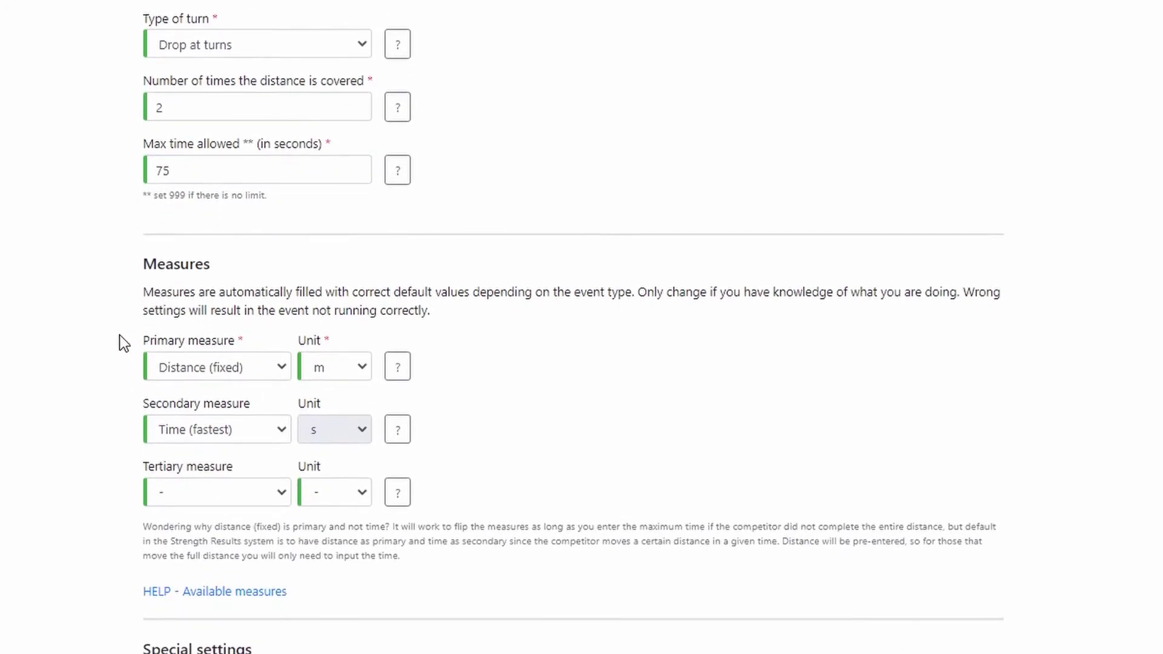
Add Farmer's Walk for Time as event 1 in the events table.
{"action": "scroll", "coordinate": [119, 337], "scroll_direction": "down", "scroll_amount": 2}
{"action": "scroll", "coordinate": [119, 335], "scroll_direction": "down", "scroll_amount": 1}
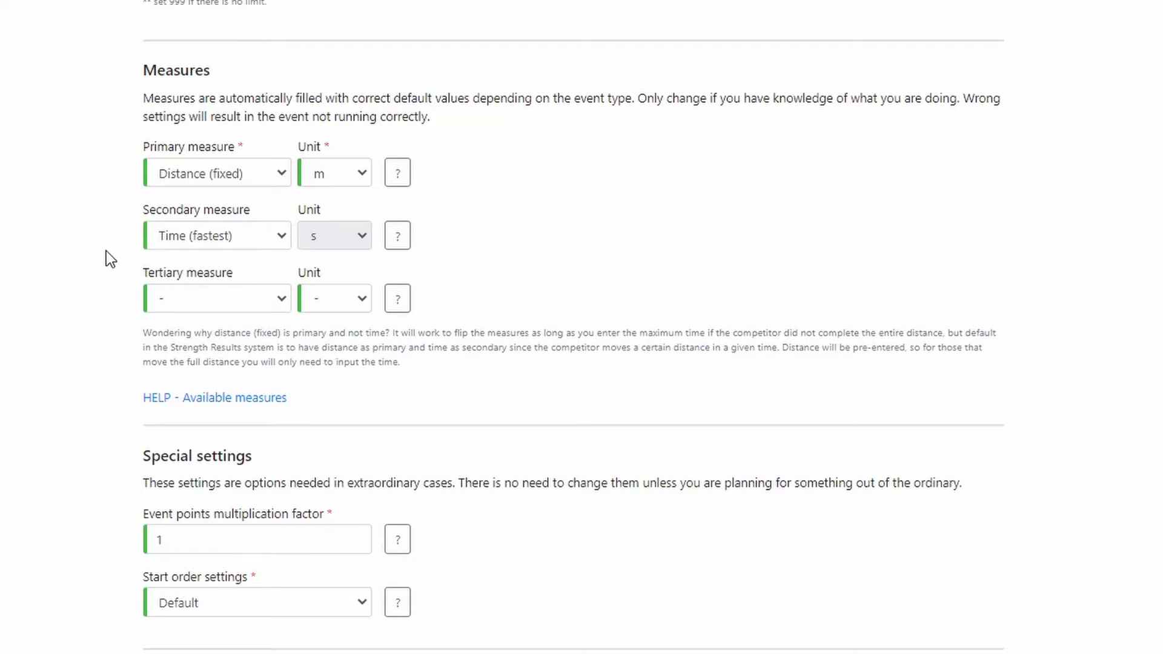
{"action": "scroll", "coordinate": [107, 251], "scroll_direction": "down", "scroll_amount": 3}
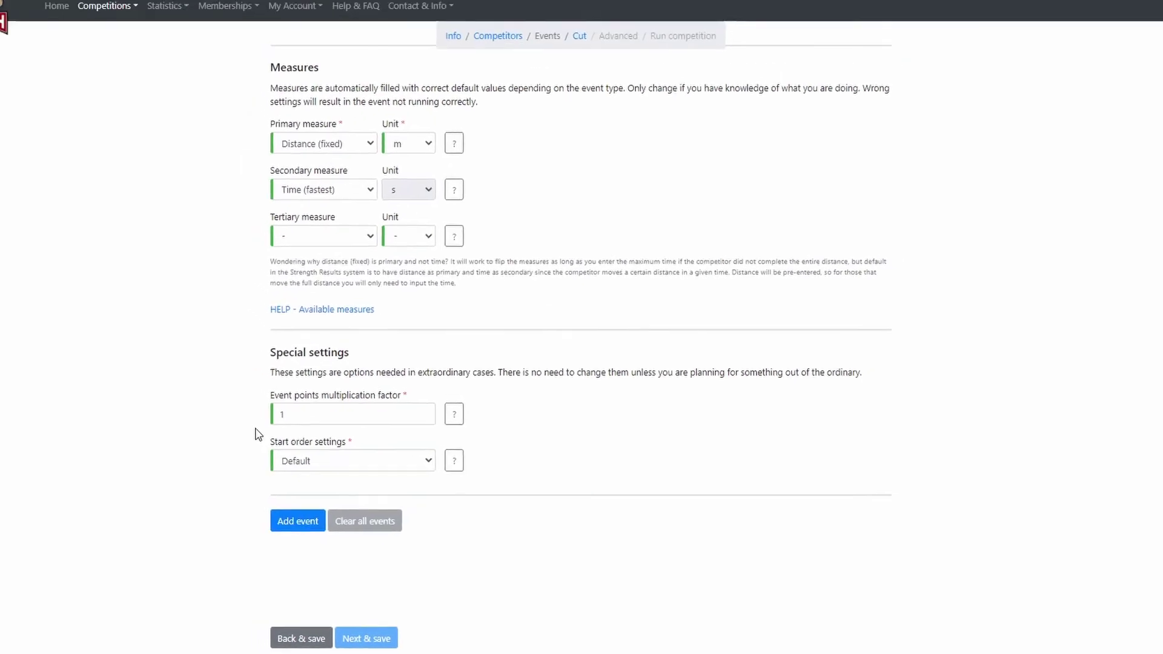
{"action": "left_click", "coordinate": [290, 519]}
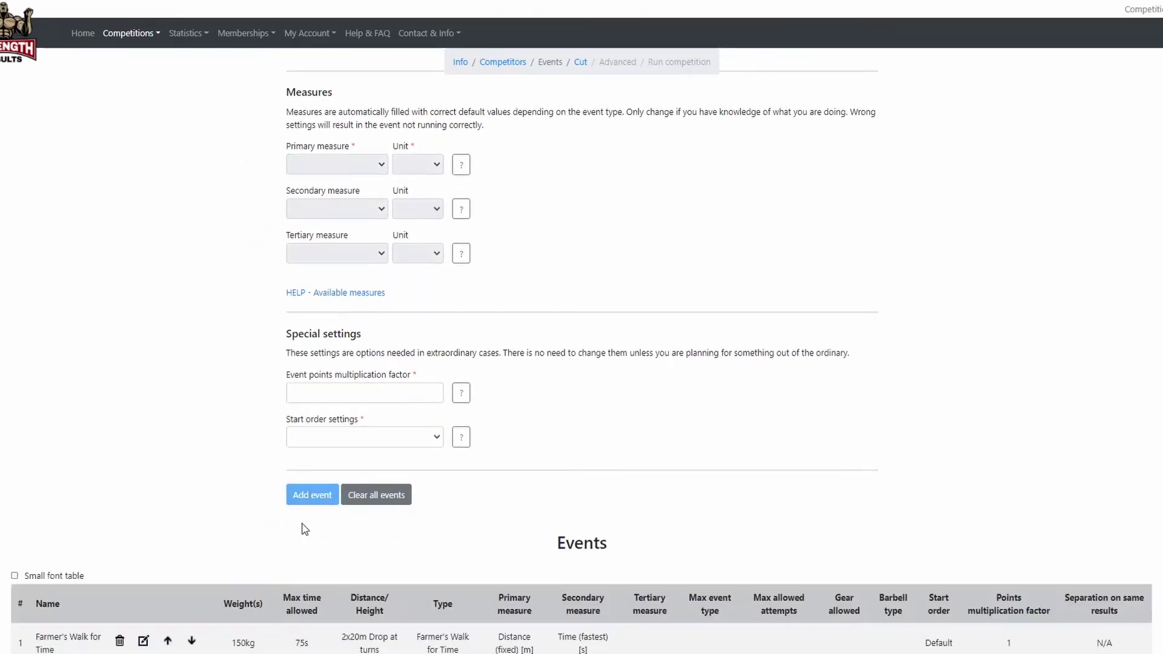
{"action": "scroll", "coordinate": [34, 493], "scroll_direction": "down", "scroll_amount": 3}
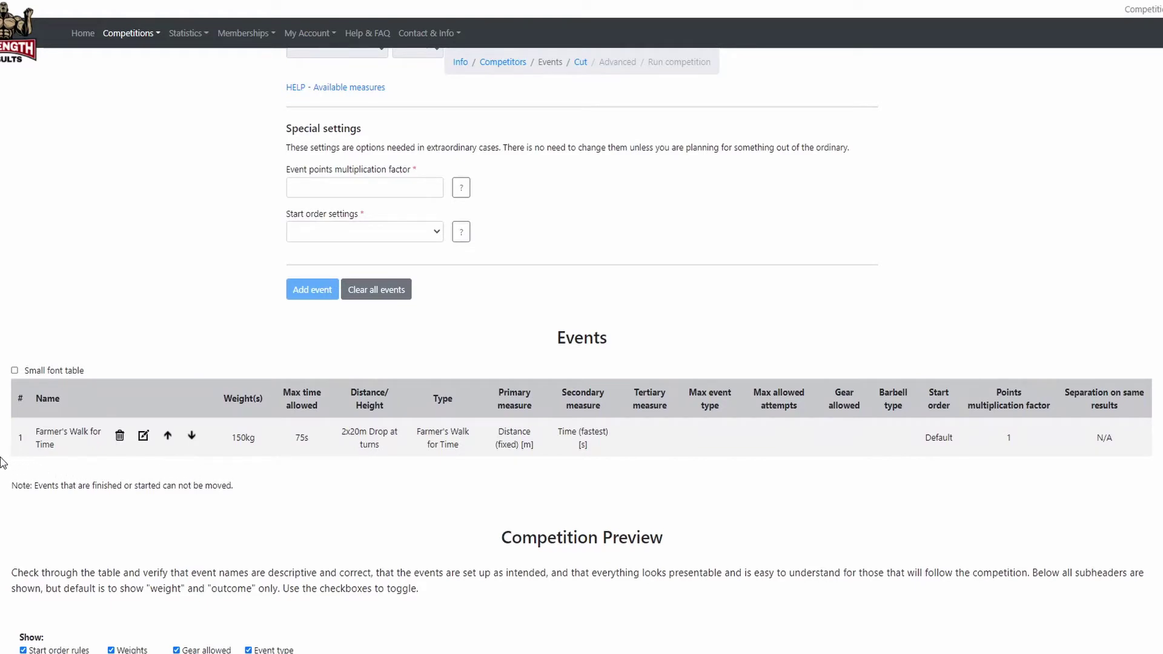
{"action": "scroll", "coordinate": [1, 463], "scroll_direction": "up", "scroll_amount": 12}
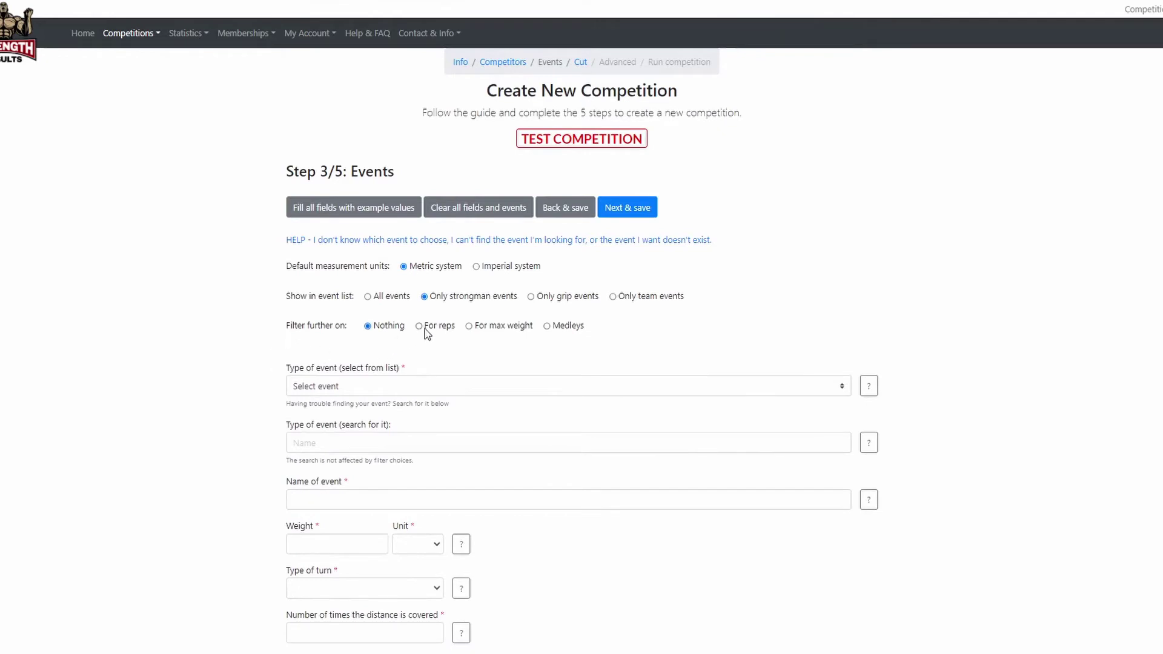
Filter to max weight events and pick Conventional Deadlift for Max as the second event.
{"action": "left_click", "coordinate": [491, 328]}
{"action": "left_click", "coordinate": [312, 393]}
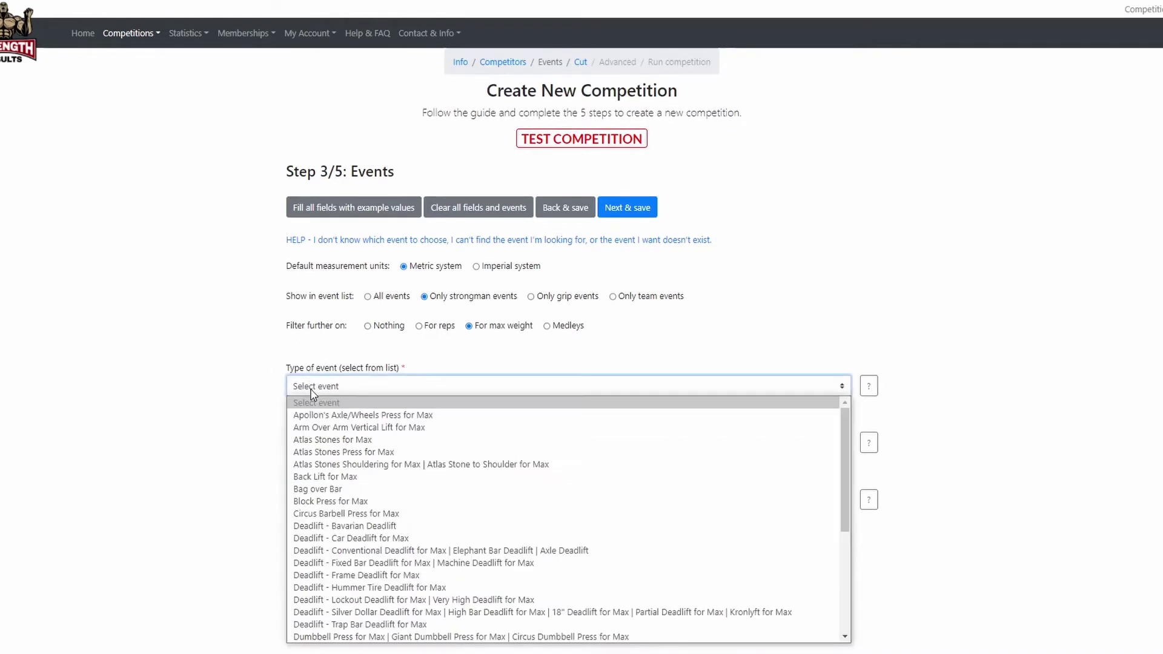
{"action": "key", "text": "d"}
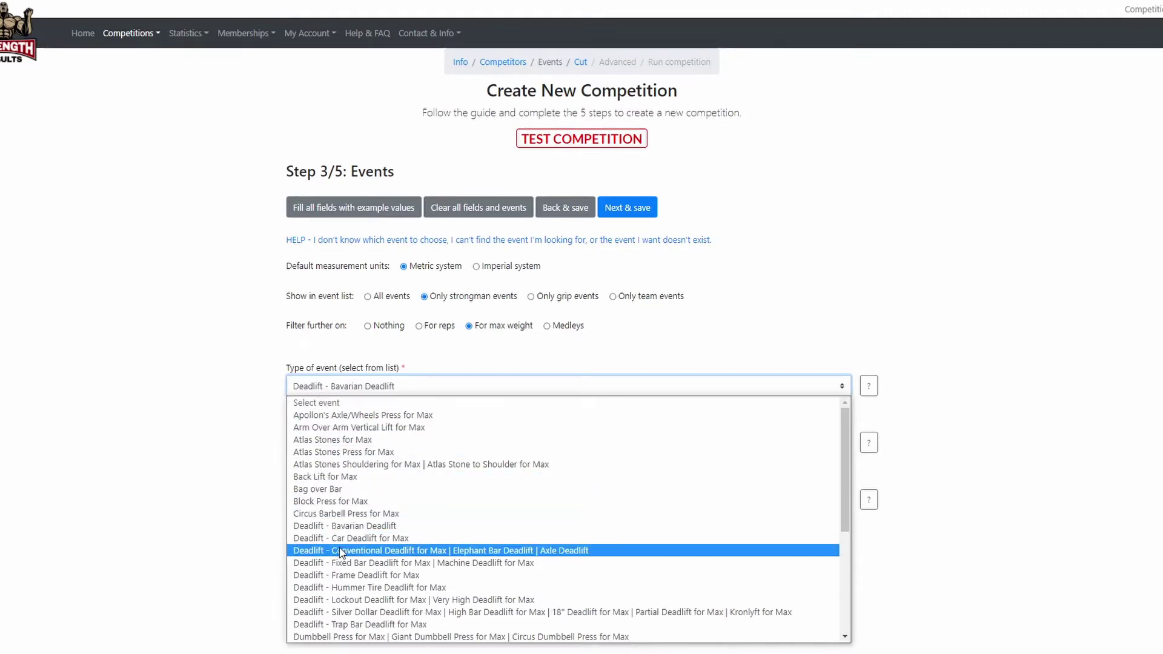
{"action": "left_click", "coordinate": [321, 552]}
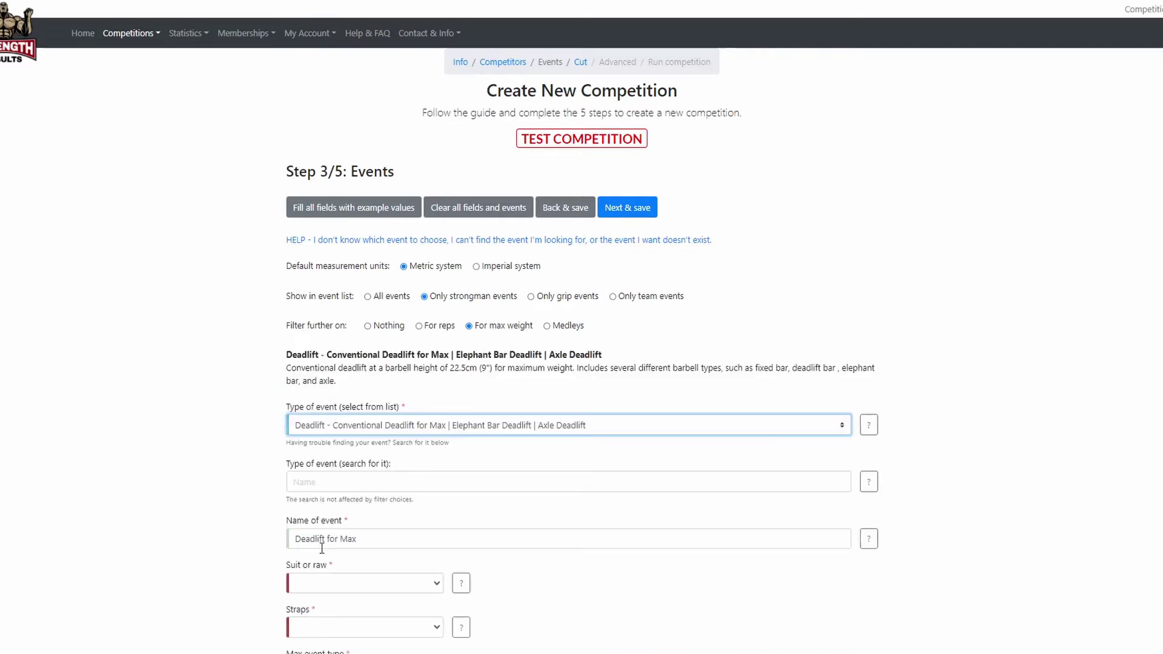
Set the deadlift to Suit with straps allowed.
{"action": "scroll", "coordinate": [260, 477], "scroll_direction": "down", "scroll_amount": 1}
{"action": "scroll", "coordinate": [261, 478], "scroll_direction": "down", "scroll_amount": 3}
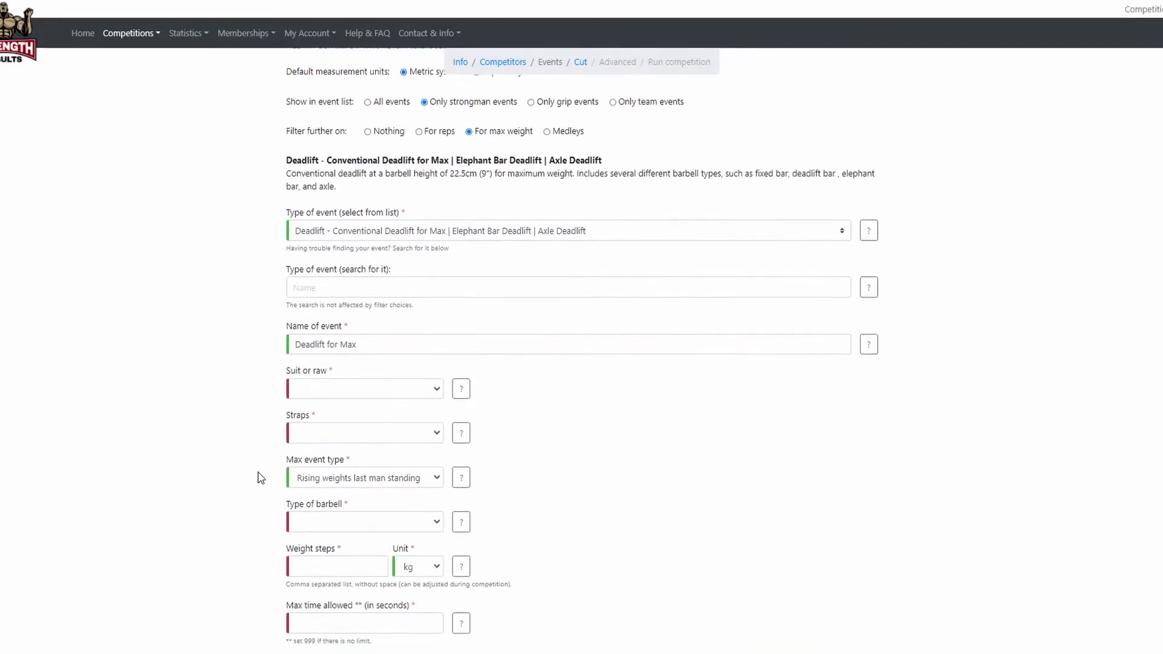
{"action": "left_click", "coordinate": [311, 381]}
{"action": "left_click", "coordinate": [309, 410]}
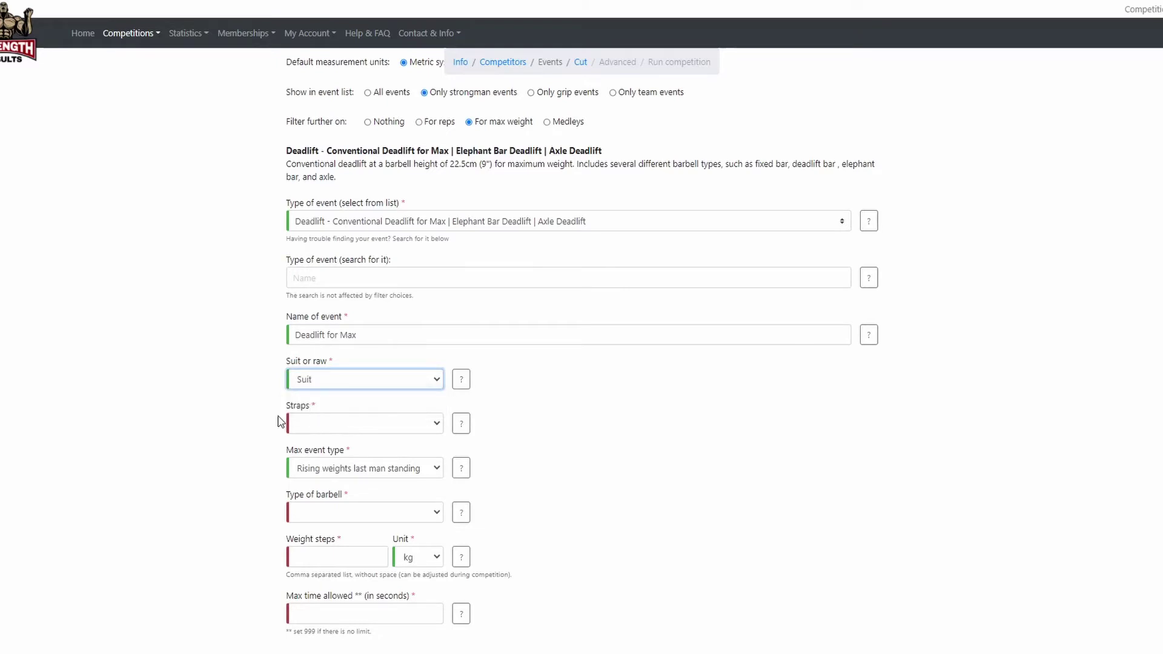
{"action": "left_click", "coordinate": [300, 424]}
{"action": "left_click", "coordinate": [310, 453]}
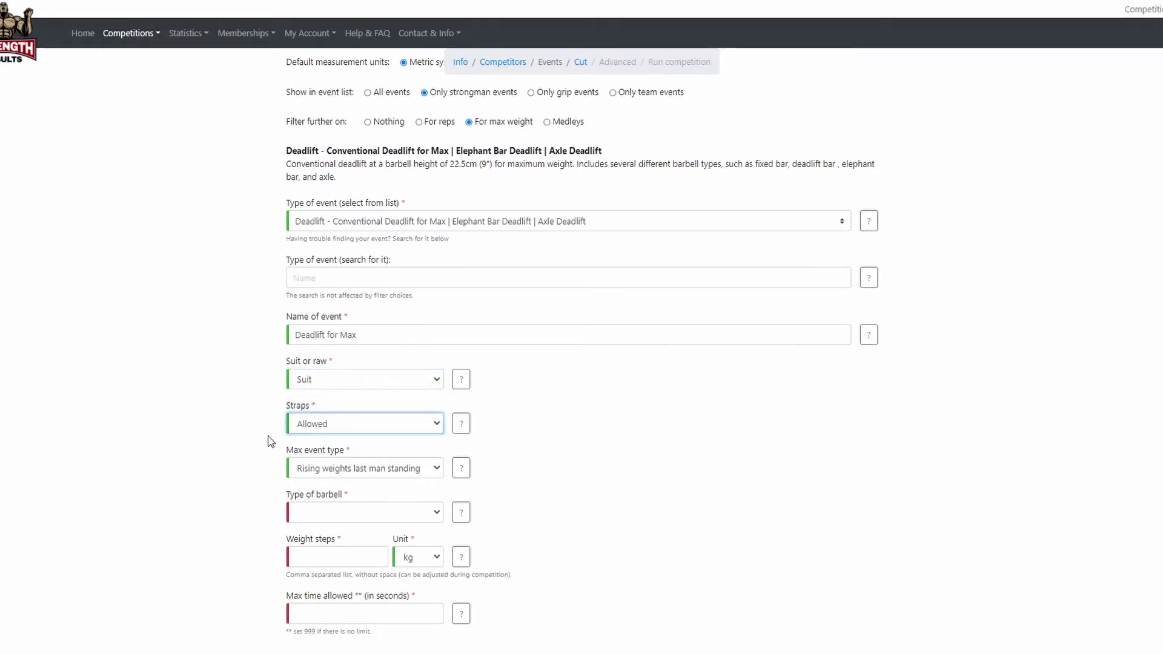
Keep Rising weights last man standing and choose Deadlift Bar as the barbell.
{"action": "scroll", "coordinate": [267, 435], "scroll_direction": "down", "scroll_amount": 1}
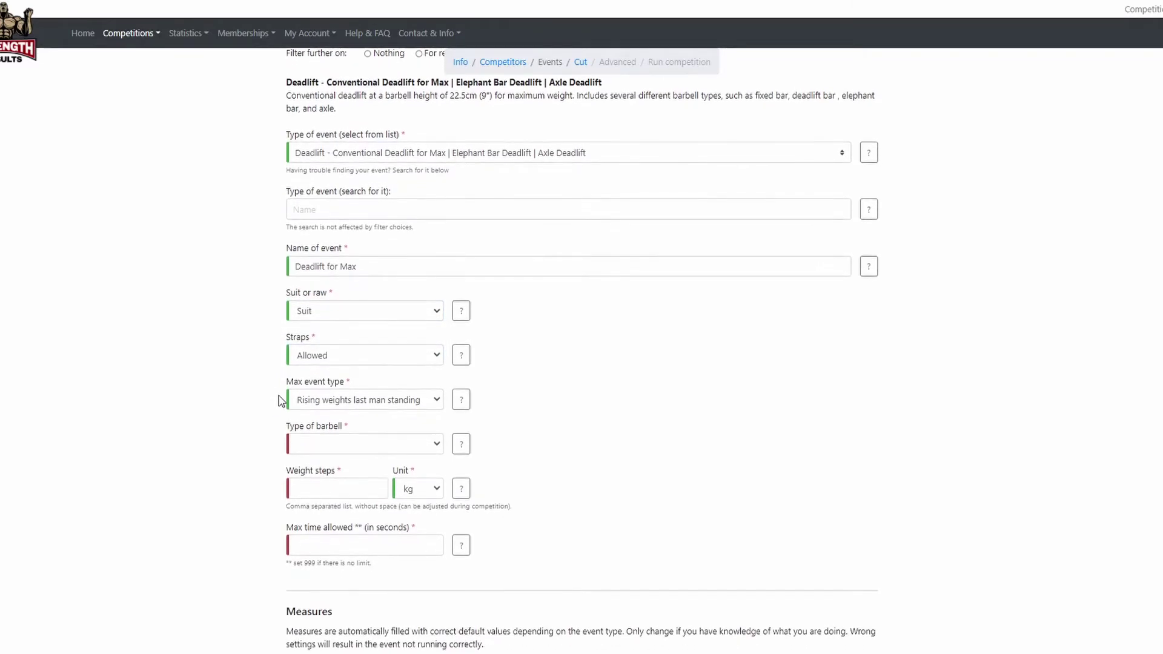
{"action": "left_click", "coordinate": [436, 402]}
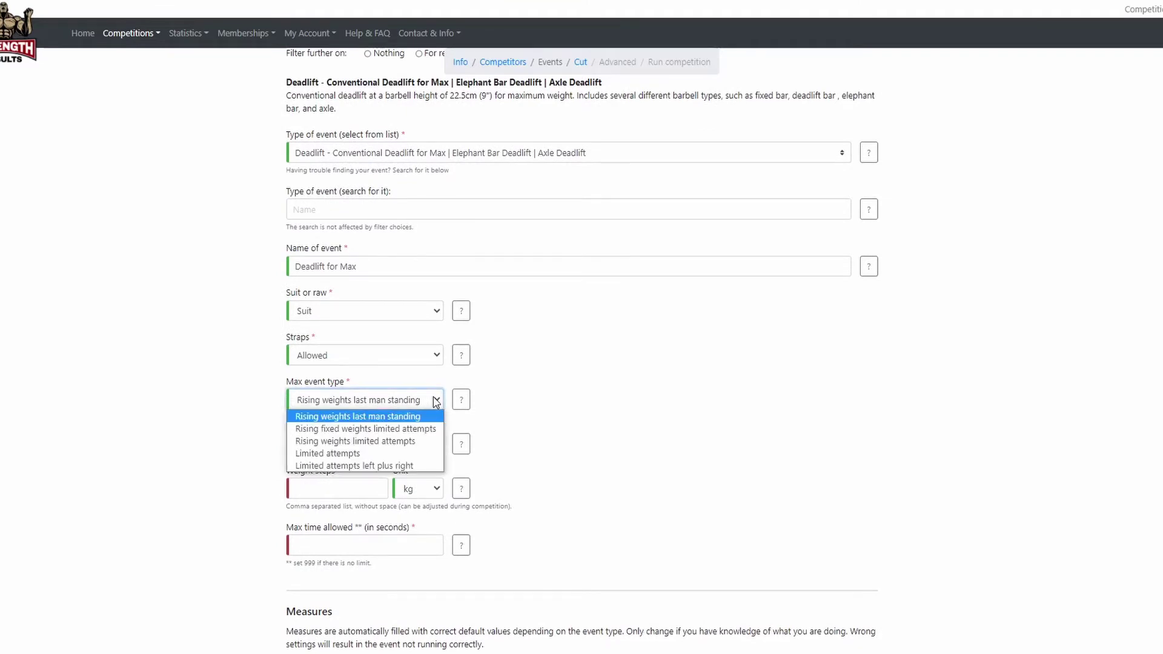
{"action": "left_click", "coordinate": [436, 401]}
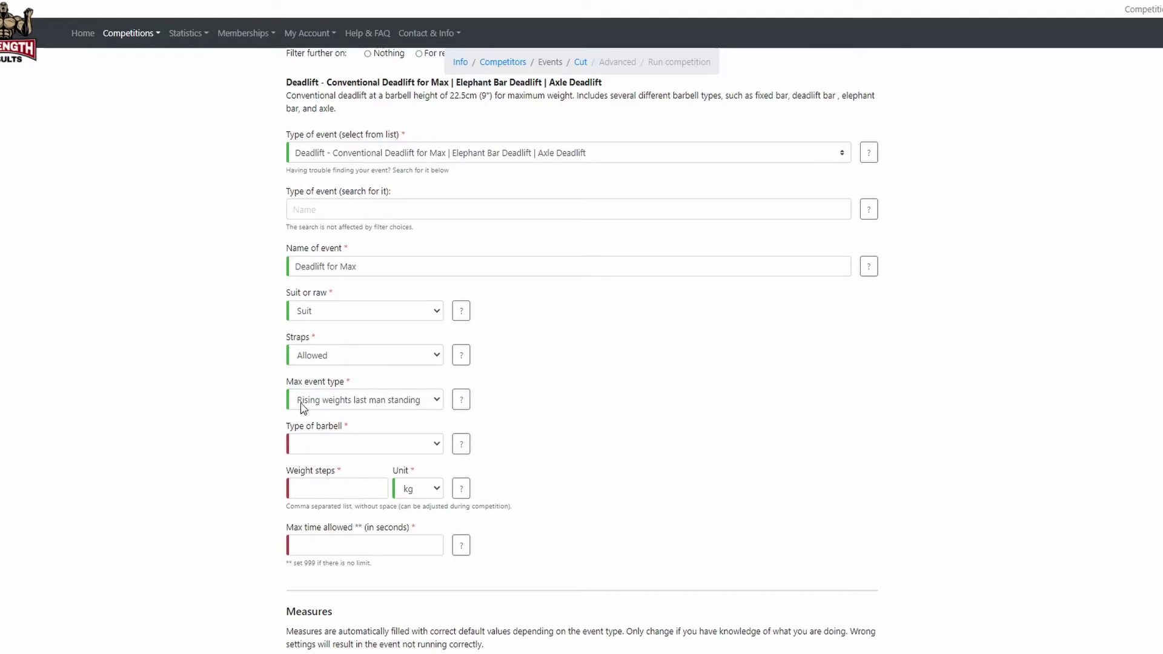
{"action": "left_click", "coordinate": [298, 439]}
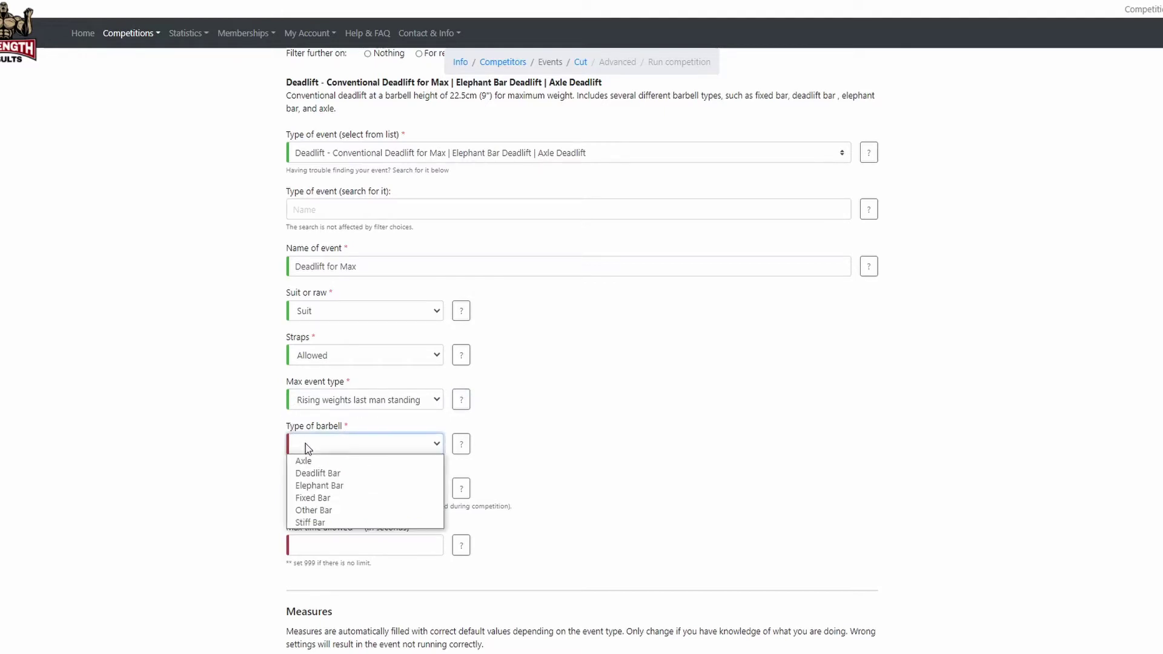
{"action": "left_click", "coordinate": [319, 472]}
{"action": "left_click", "coordinate": [274, 458]}
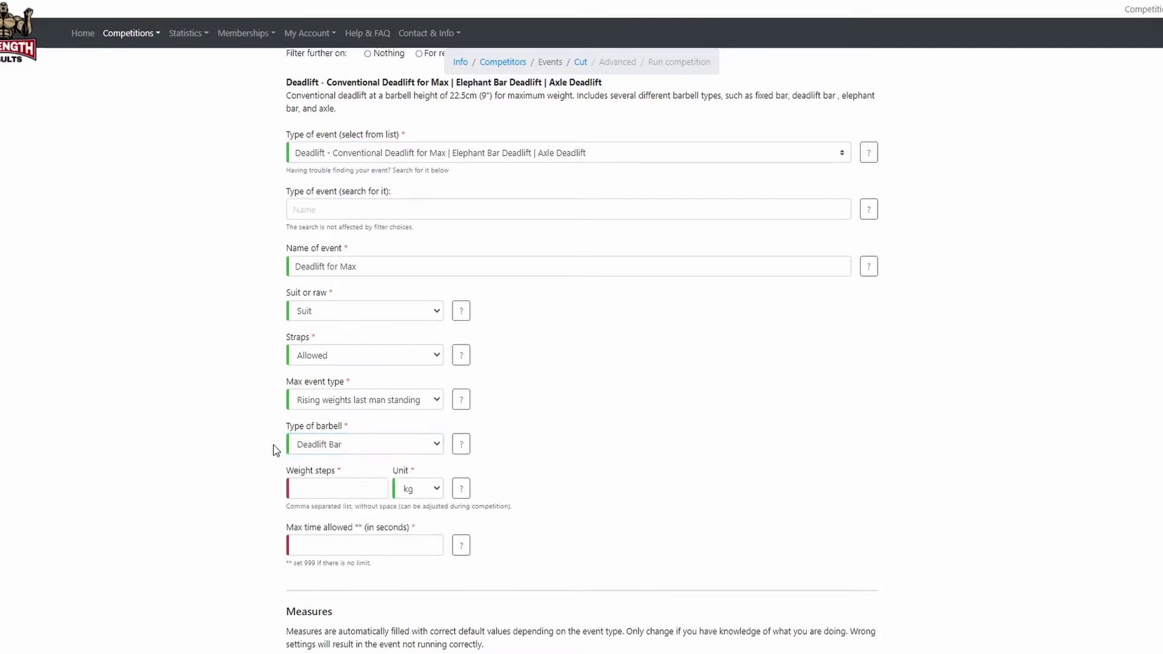
{"action": "scroll", "coordinate": [274, 444], "scroll_direction": "down", "scroll_amount": 1}
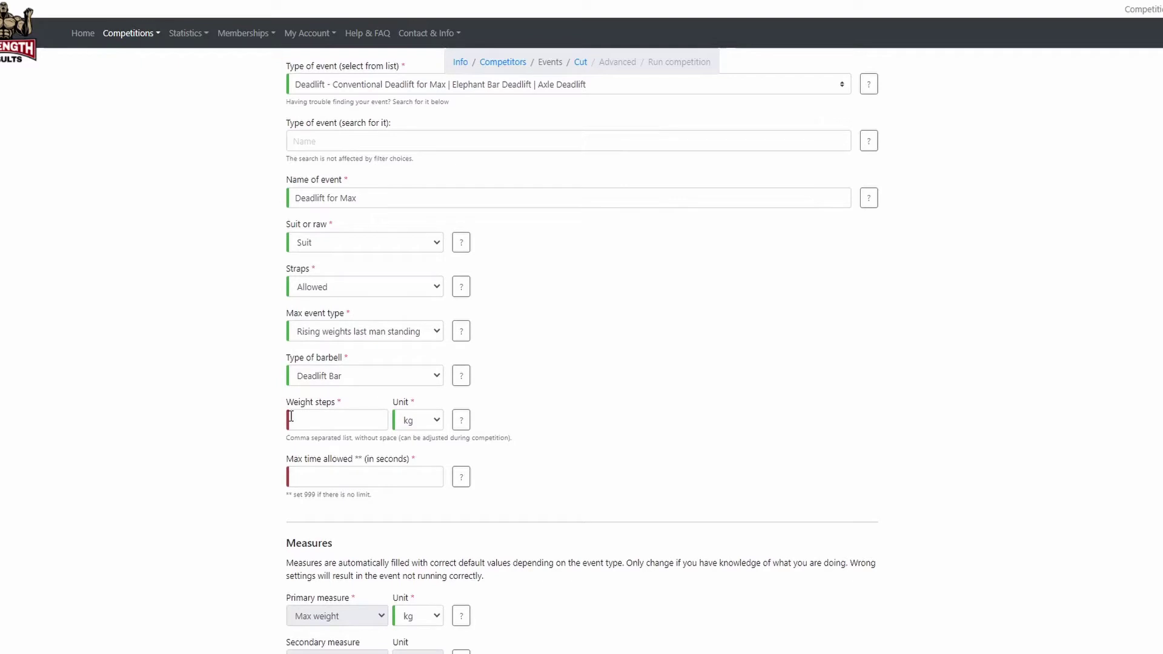
Enter Deadlift weight steps 280, 300.5, 320, 340, 360 kg and a 75 s limit, then add it.
{"action": "left_click", "coordinate": [291, 418]}
{"action": "type", "text": "280,300.5,320"}
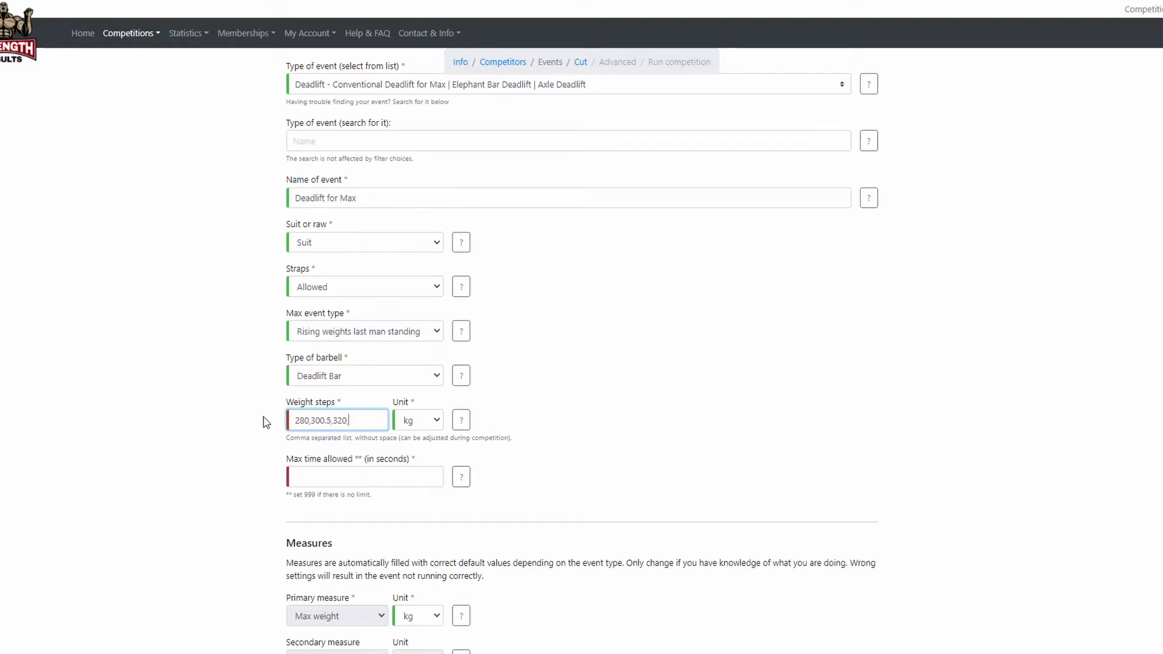
{"action": "type", "text": ",340,360"}
{"action": "left_click", "coordinate": [263, 442]}
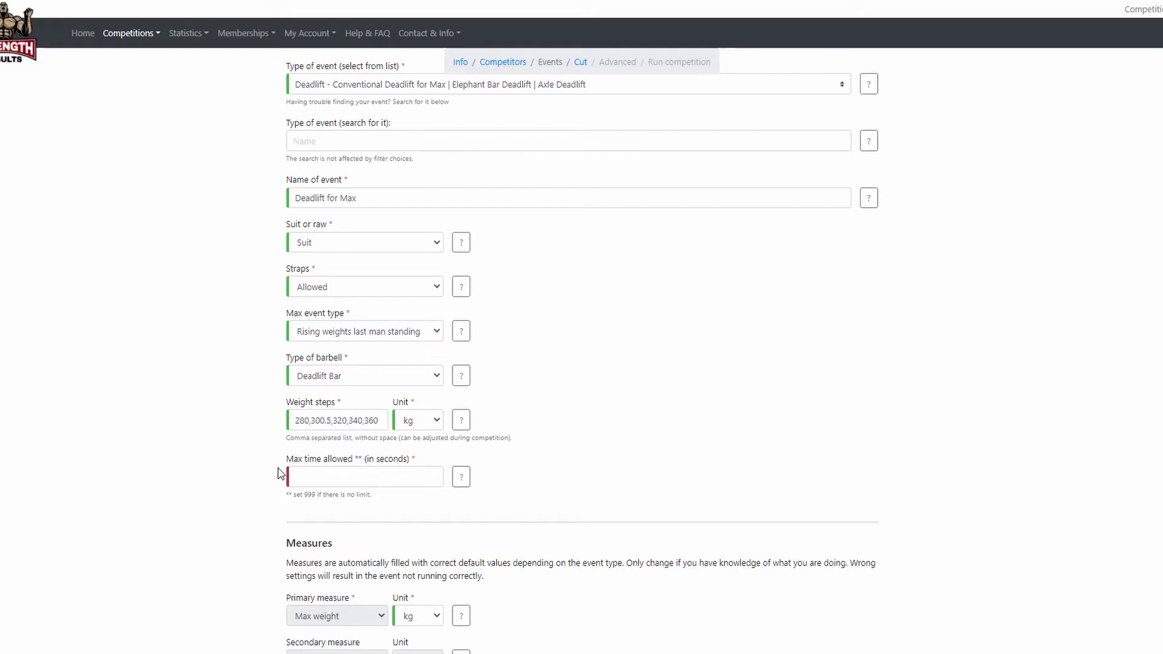
{"action": "left_click", "coordinate": [308, 473]}
{"action": "type", "text": "75"}
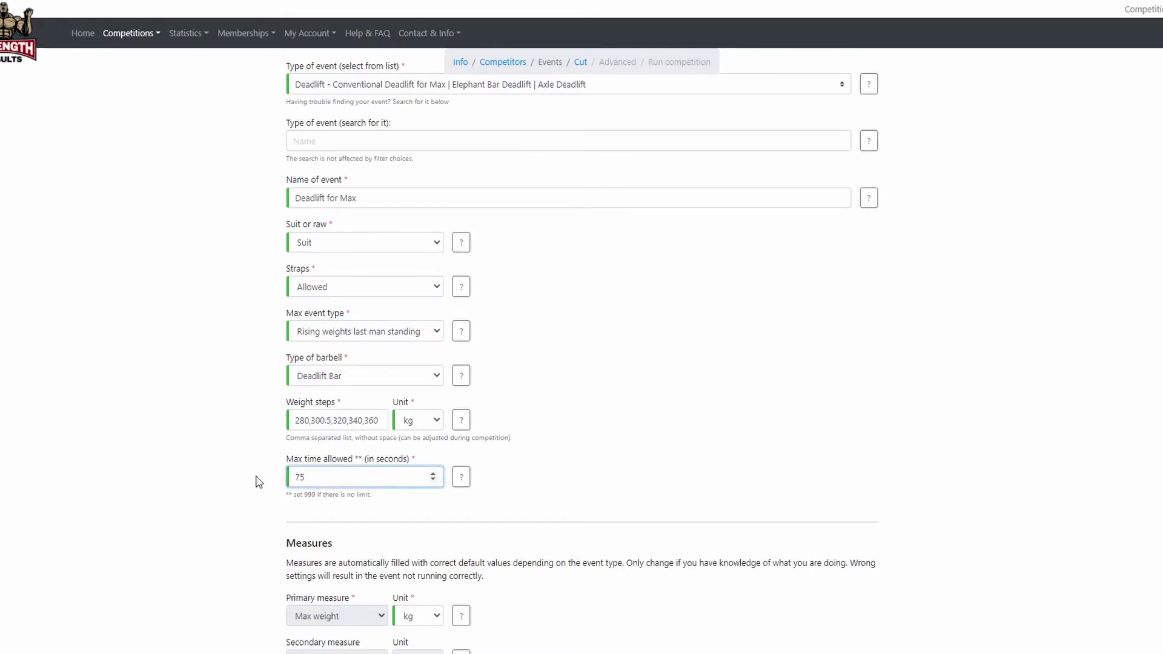
{"action": "left_click", "coordinate": [260, 481]}
{"action": "scroll", "coordinate": [272, 440], "scroll_direction": "down", "scroll_amount": 3}
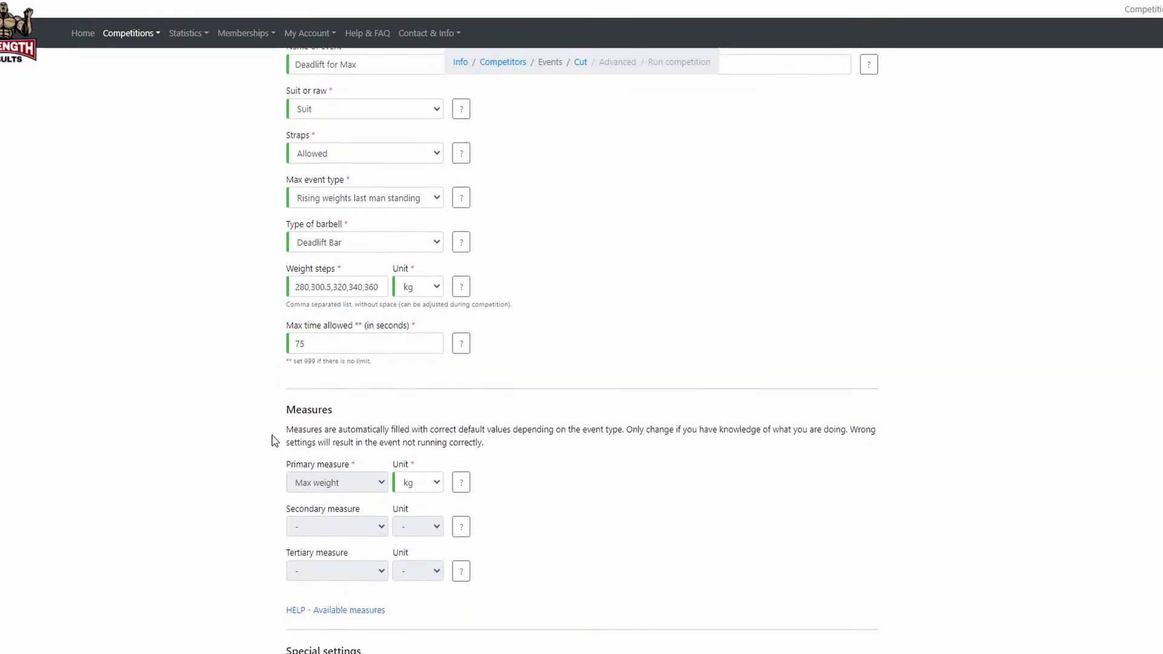
{"action": "scroll", "coordinate": [272, 440], "scroll_direction": "down", "scroll_amount": 7}
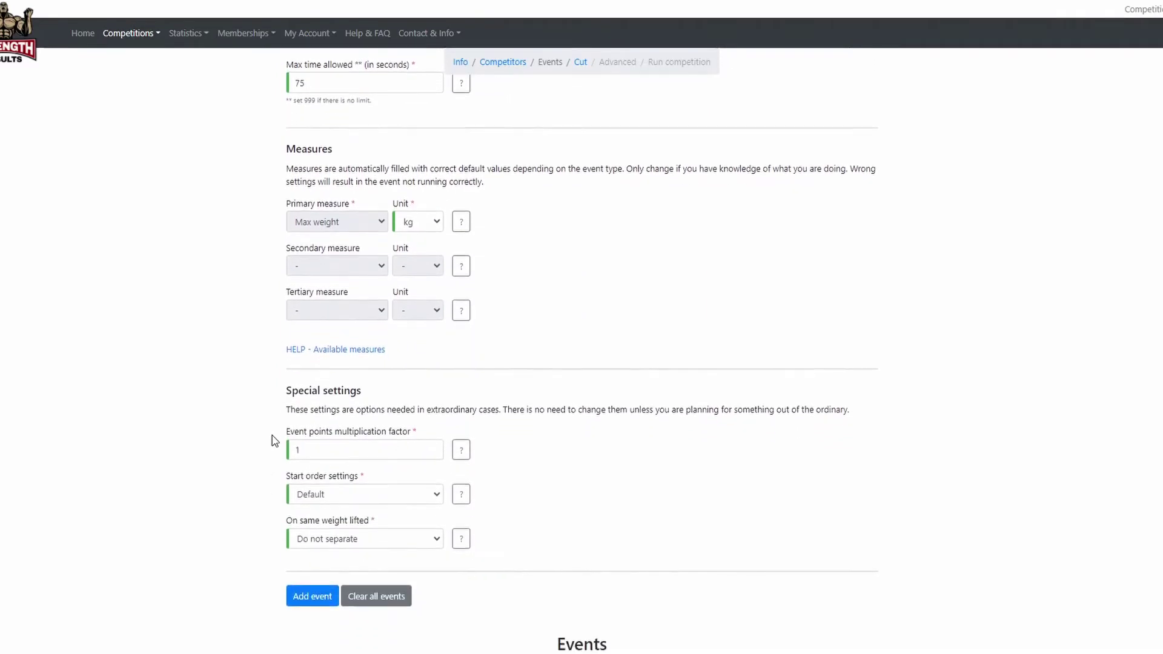
{"action": "left_click", "coordinate": [314, 462]}
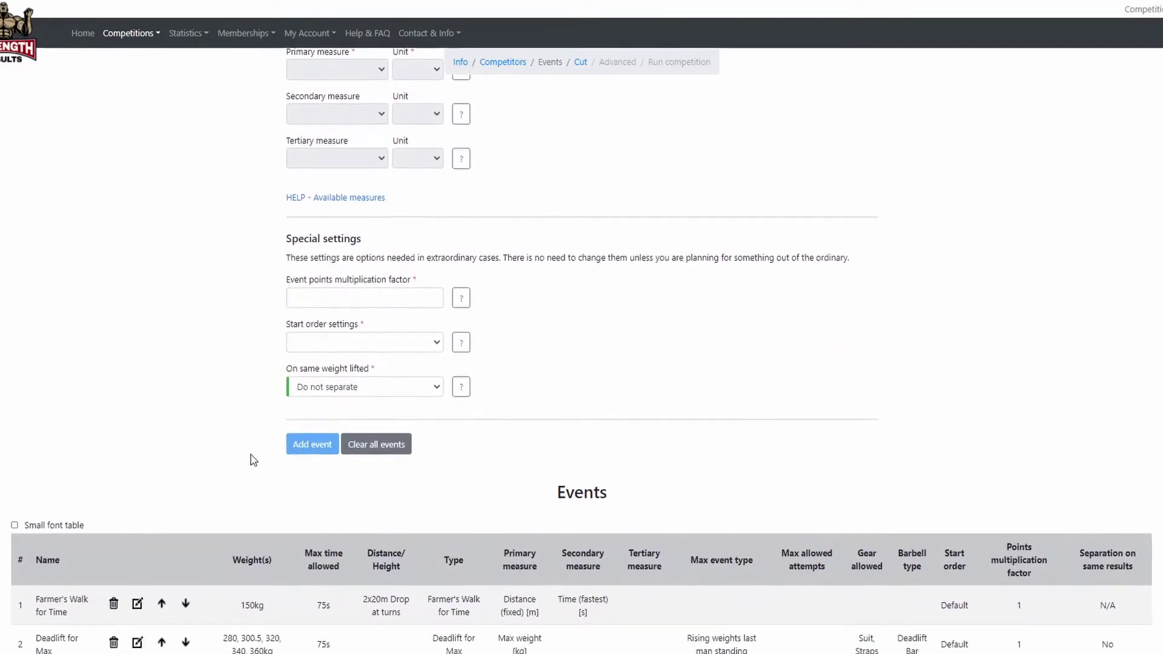
{"action": "scroll", "coordinate": [252, 460], "scroll_direction": "down", "scroll_amount": 3}
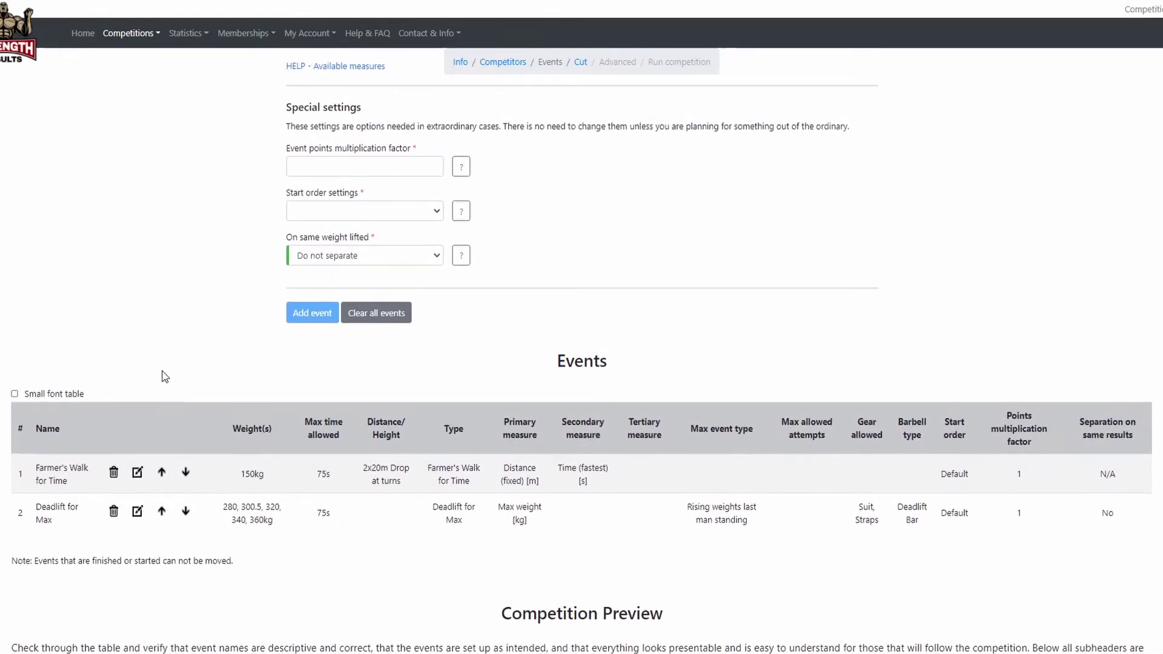
{"action": "scroll", "coordinate": [161, 377], "scroll_direction": "up", "scroll_amount": 15}
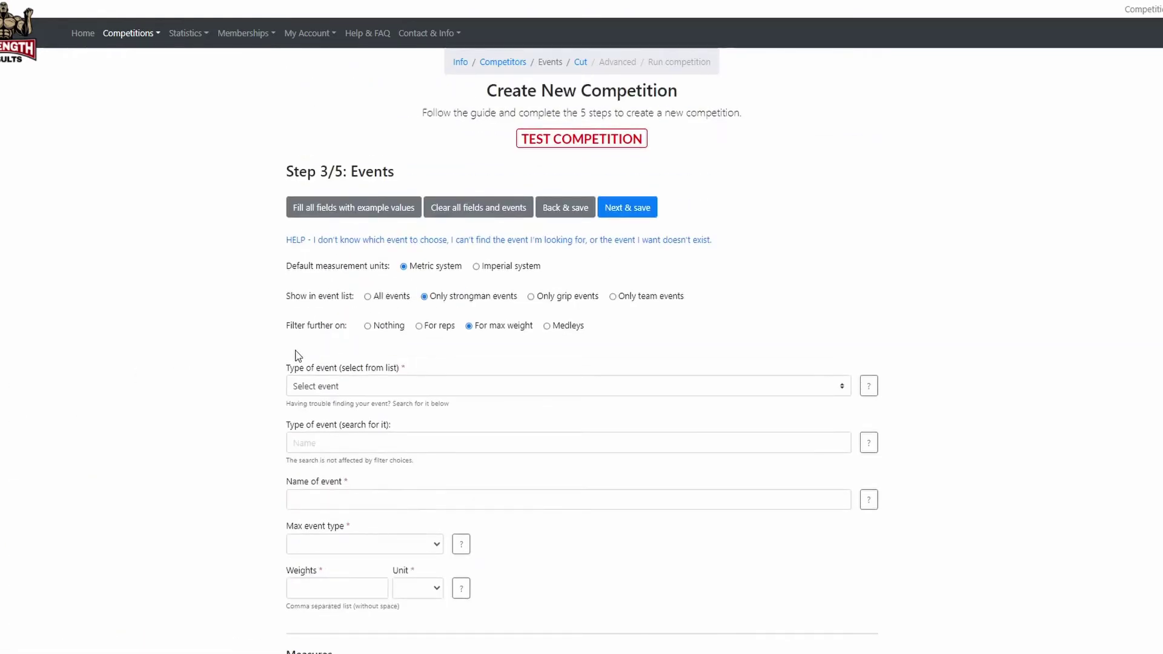
Search 'press med' and choose the Press Medley event type.
{"action": "left_click", "coordinate": [304, 441]}
{"action": "type", "text": "res"}
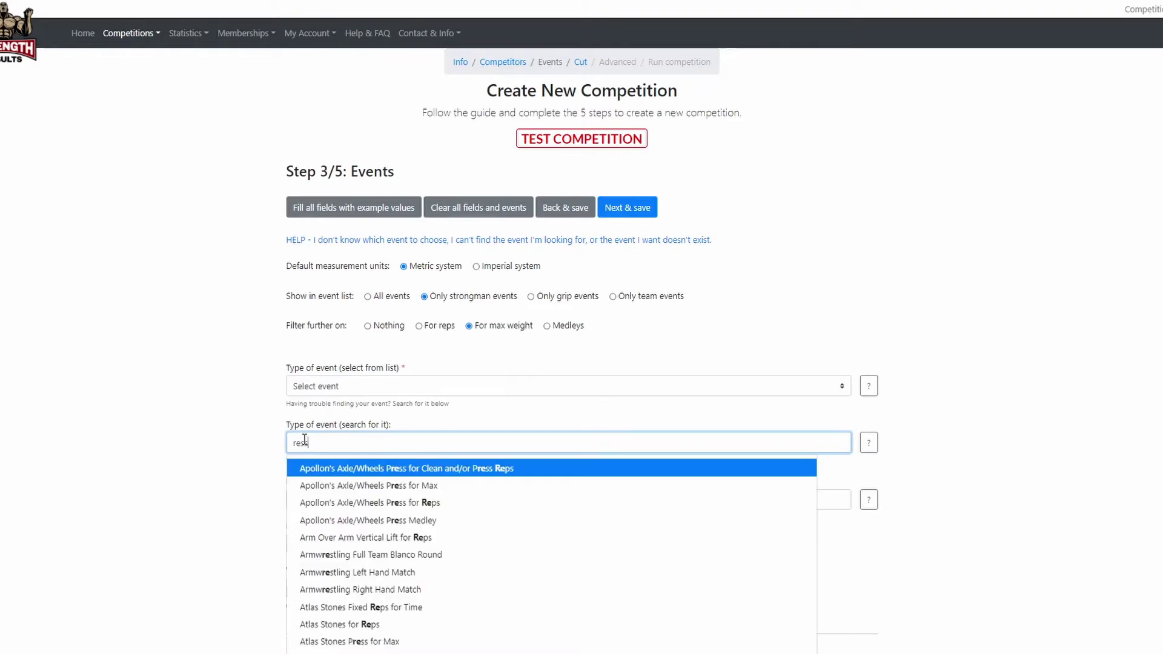
{"action": "type", "text": "s"}
{"action": "key", "text": "BackSpace"}
{"action": "key", "text": "BackSpace"}
{"action": "key", "text": "BackSpace"}
{"action": "key", "text": "BackSpace"}
{"action": "type", "text": "press me"}
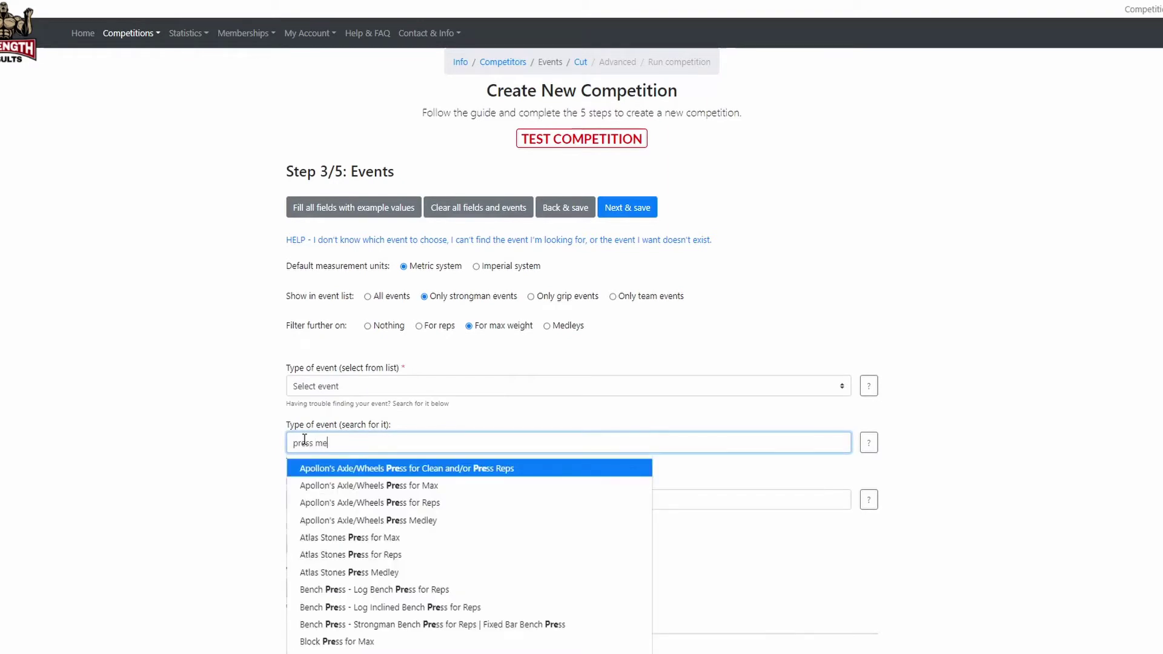
{"action": "type", "text": "d"}
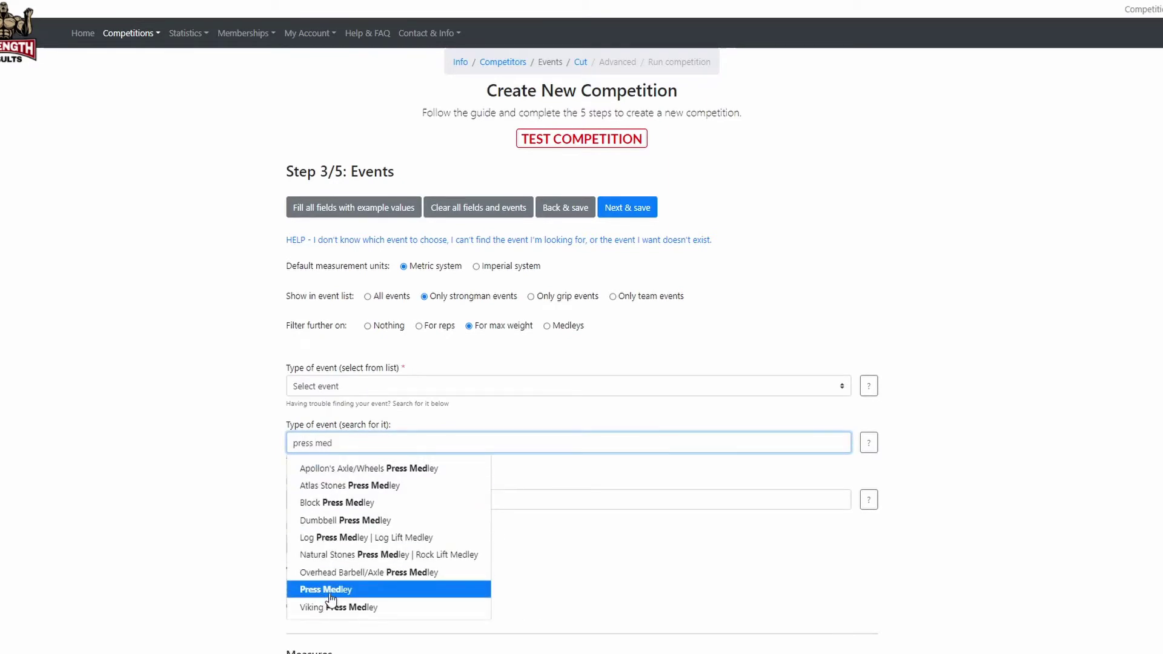
{"action": "left_click", "coordinate": [327, 591]}
{"action": "scroll", "coordinate": [246, 491], "scroll_direction": "down", "scroll_amount": 3}
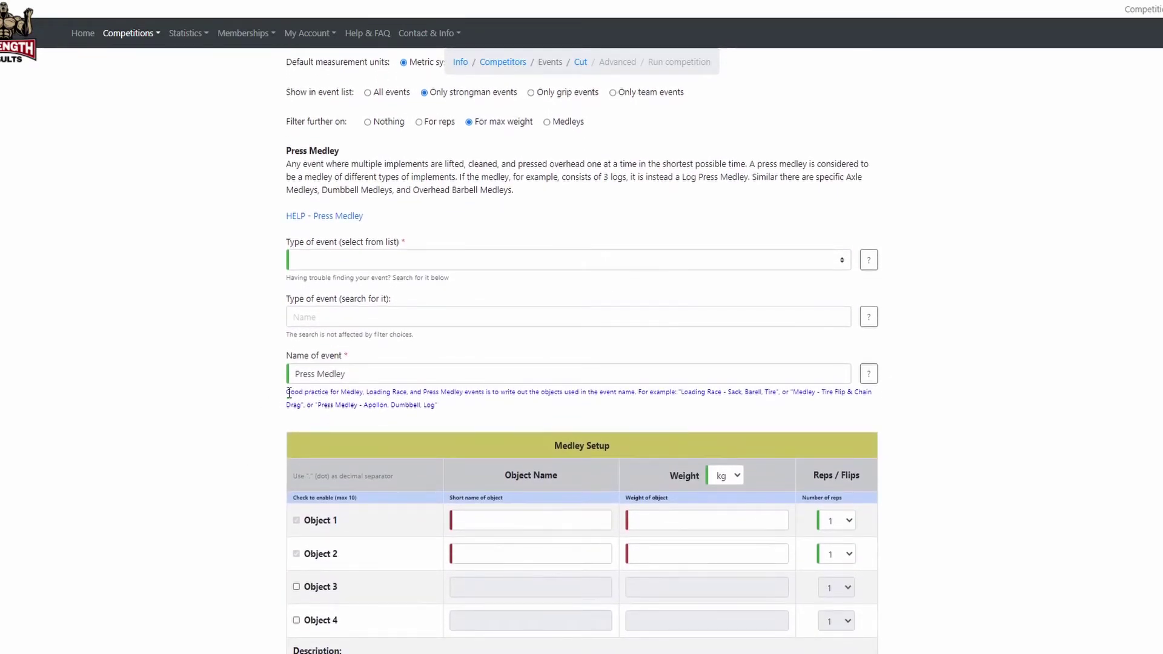
Rename the event to 'Press Medley - Dumbbell, Log, Apollon'.
{"action": "left_click_drag", "start_coordinate": [289, 393], "coordinate": [433, 407]}
{"action": "left_click", "coordinate": [272, 419]}
{"action": "left_click_drag", "start_coordinate": [357, 375], "coordinate": [268, 382]}
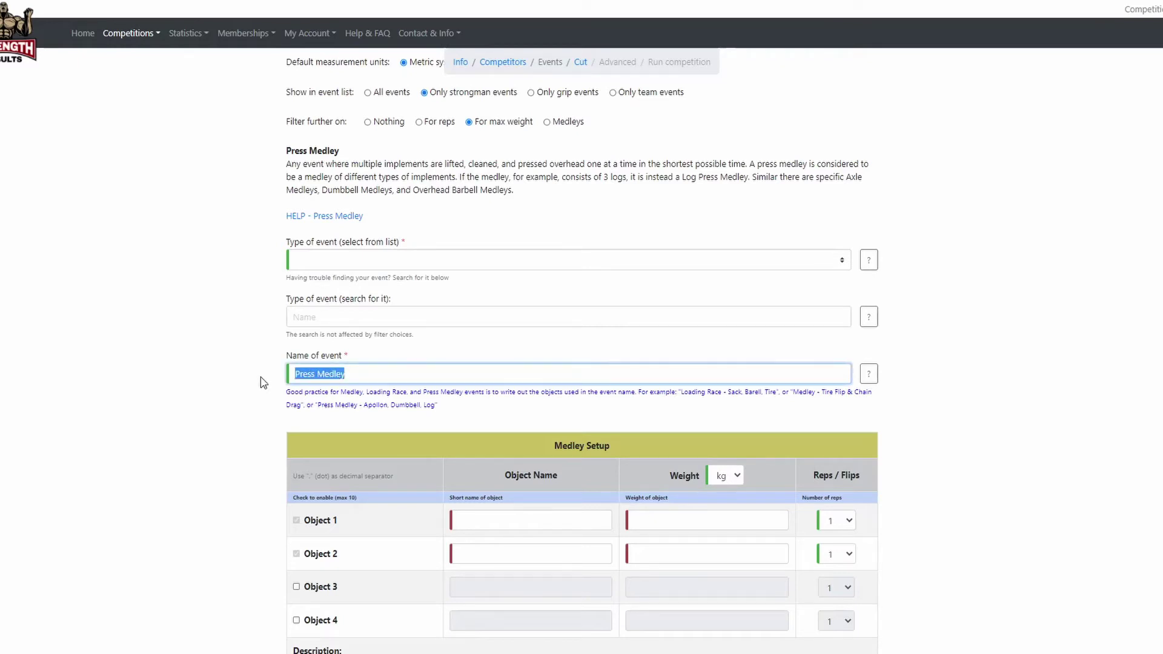
{"action": "key", "text": "BackSpace"}
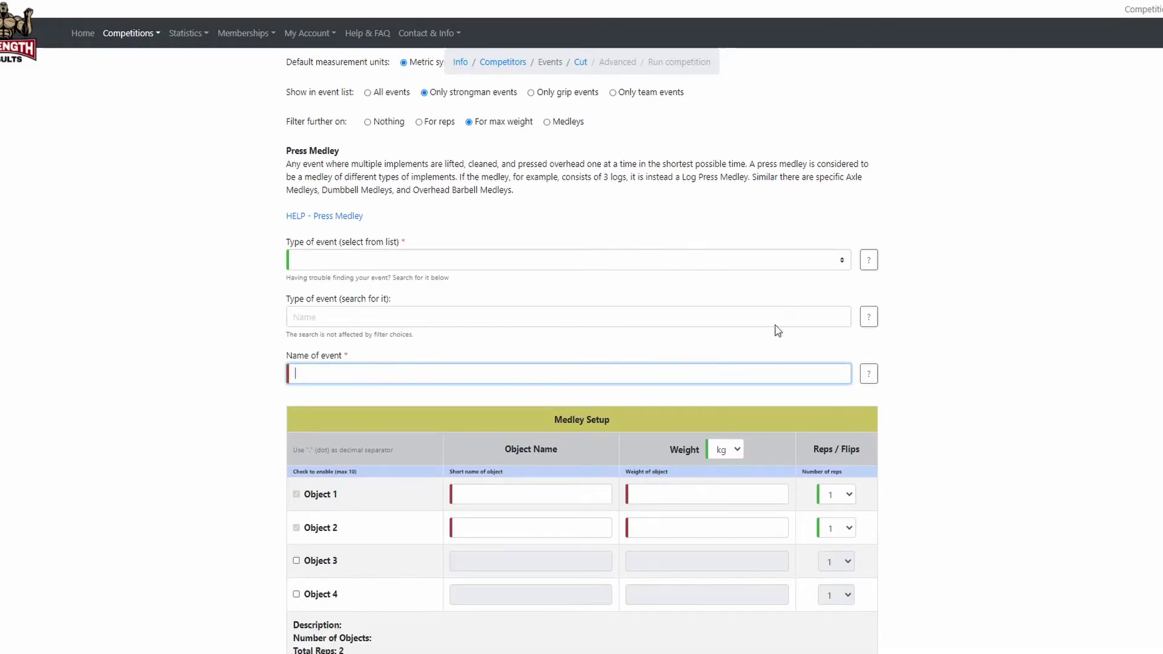
{"action": "left_click", "coordinate": [268, 382]}
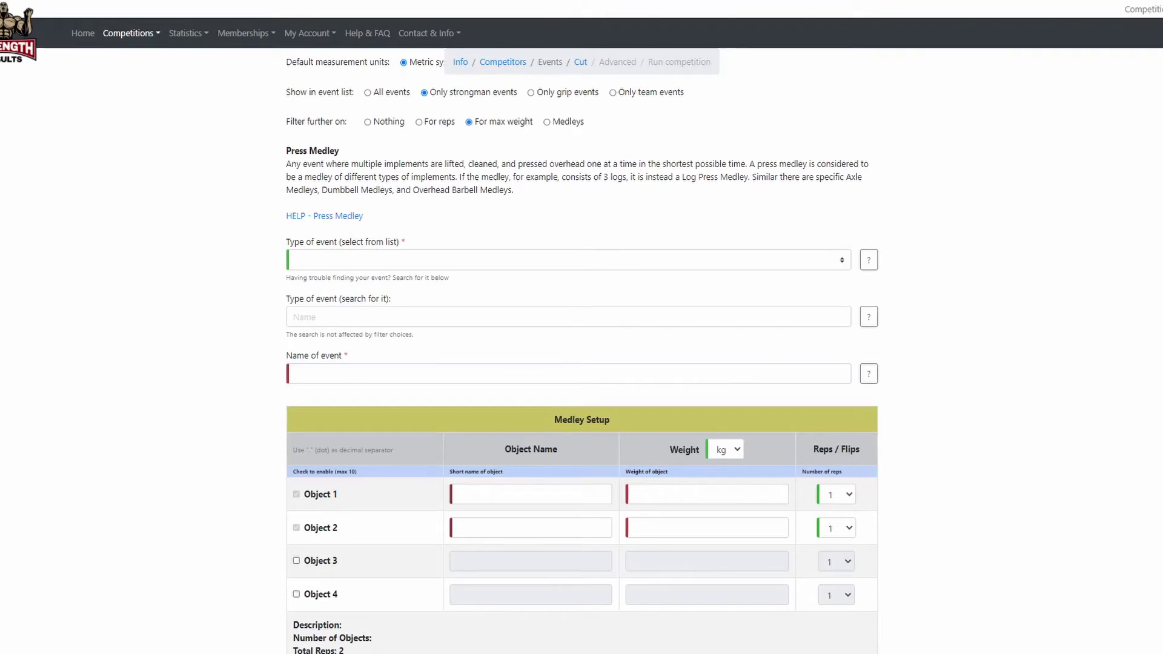
{"action": "left_click", "coordinate": [376, 373]}
{"action": "type", "text": "Press Medley - Dumbbell, Log, Apollon"}
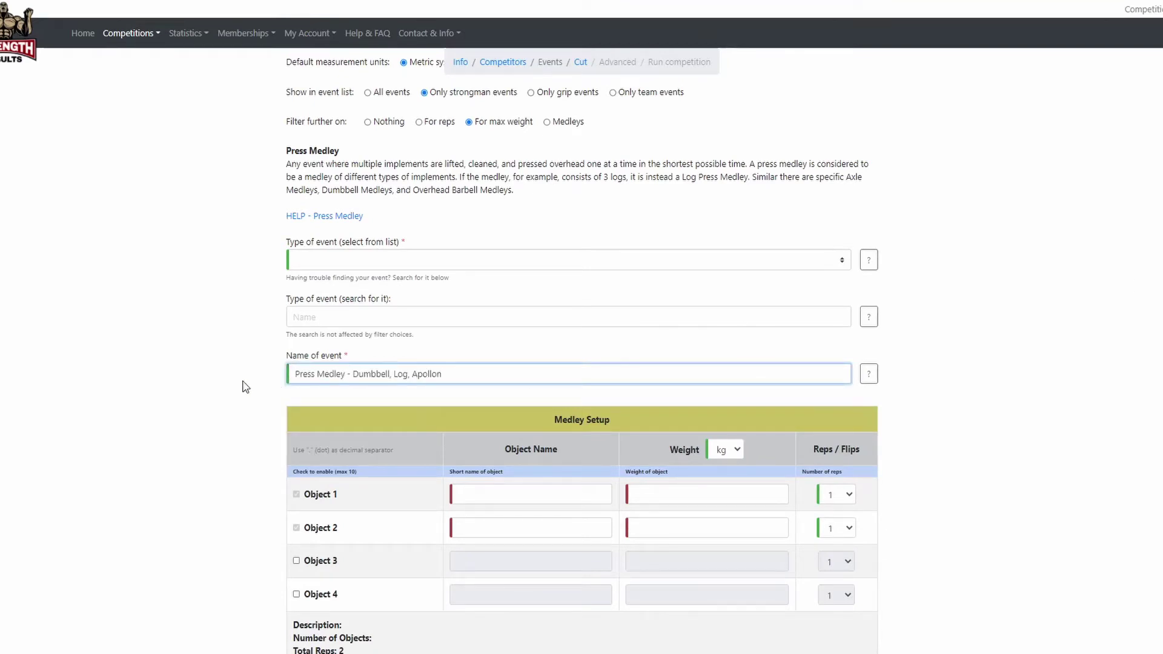
{"action": "left_click", "coordinate": [245, 386]}
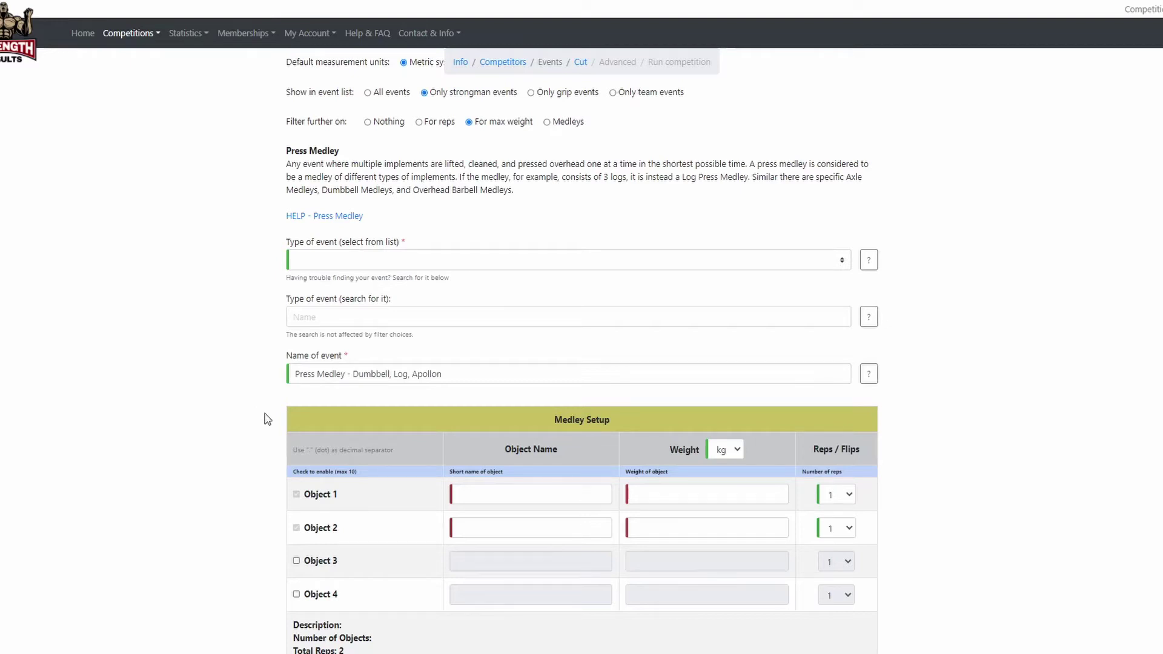
{"action": "left_click", "coordinate": [473, 488]}
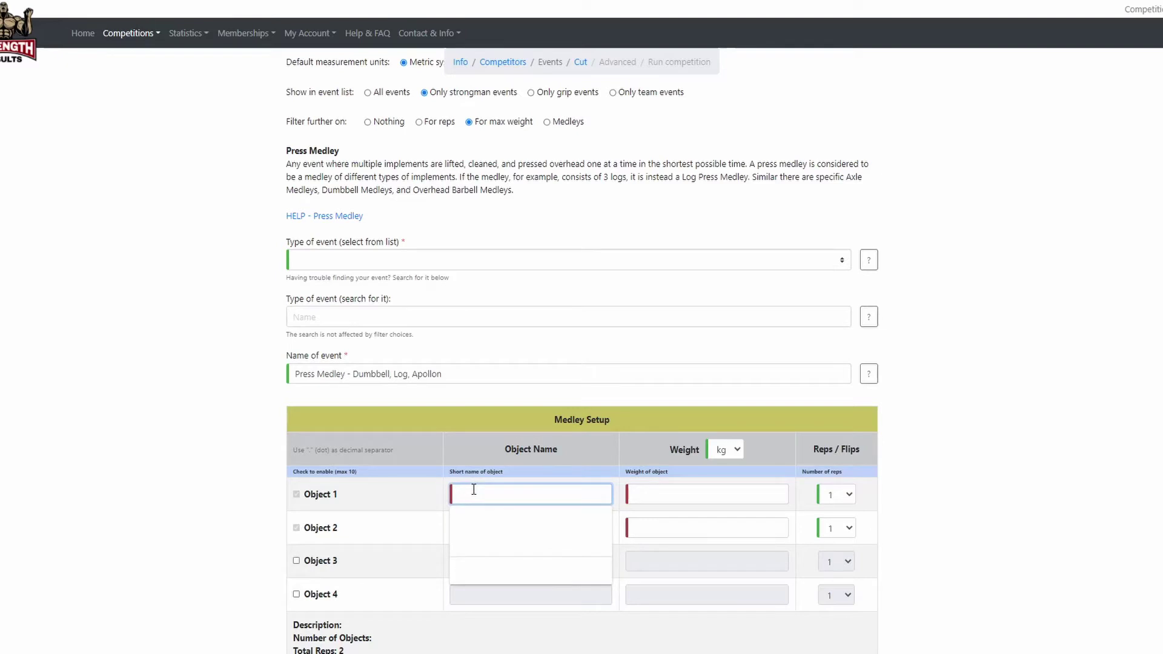
Add medley objects Dumbbell at 70 kg and Log at 120 kg.
{"action": "type", "text": "Dum"}
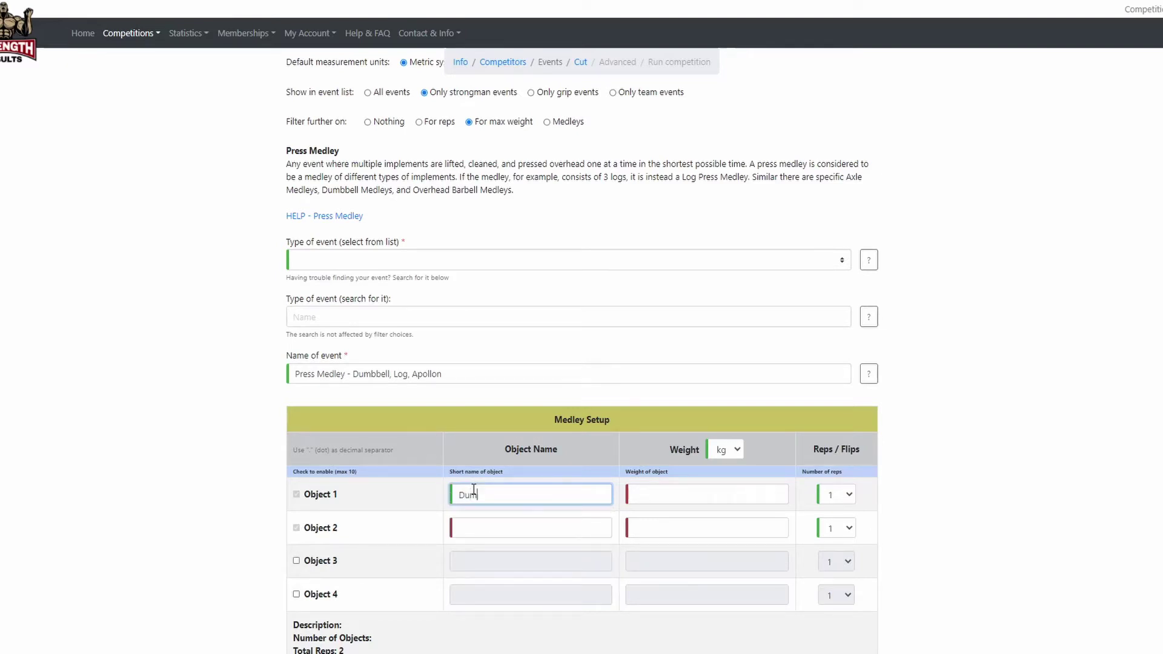
{"action": "type", "text": "bbell"}
{"action": "left_click", "coordinate": [652, 496]}
{"action": "type", "text": "70"}
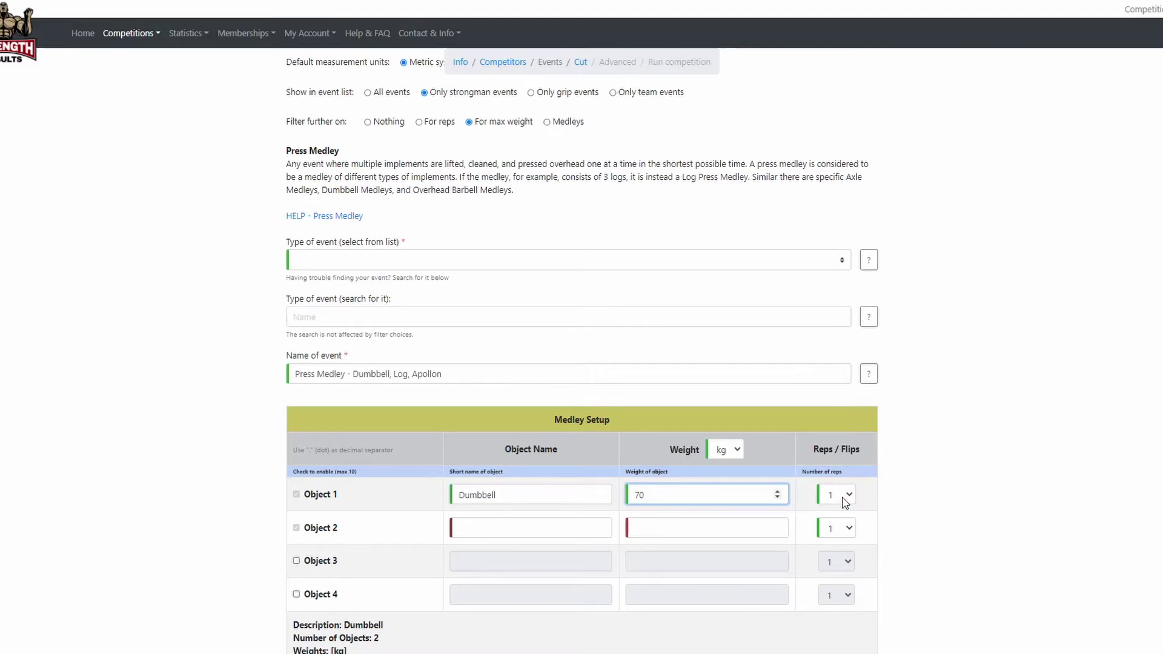
{"action": "left_click", "coordinate": [527, 529]}
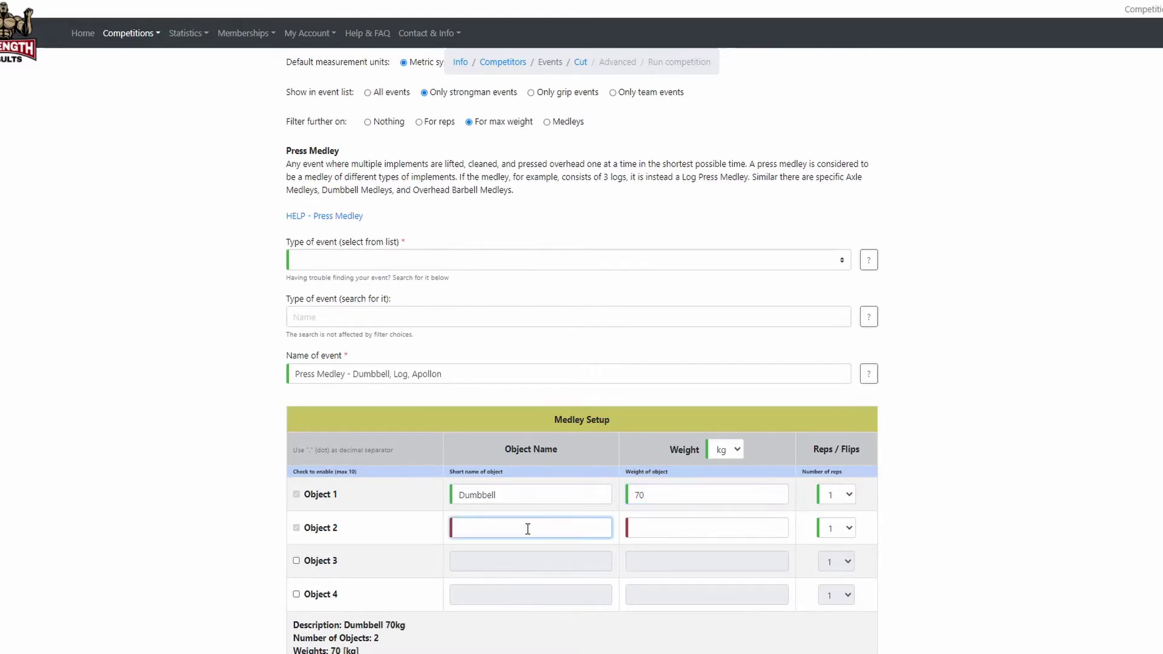
{"action": "type", "text": "Log"}
{"action": "key", "text": "Tab"}
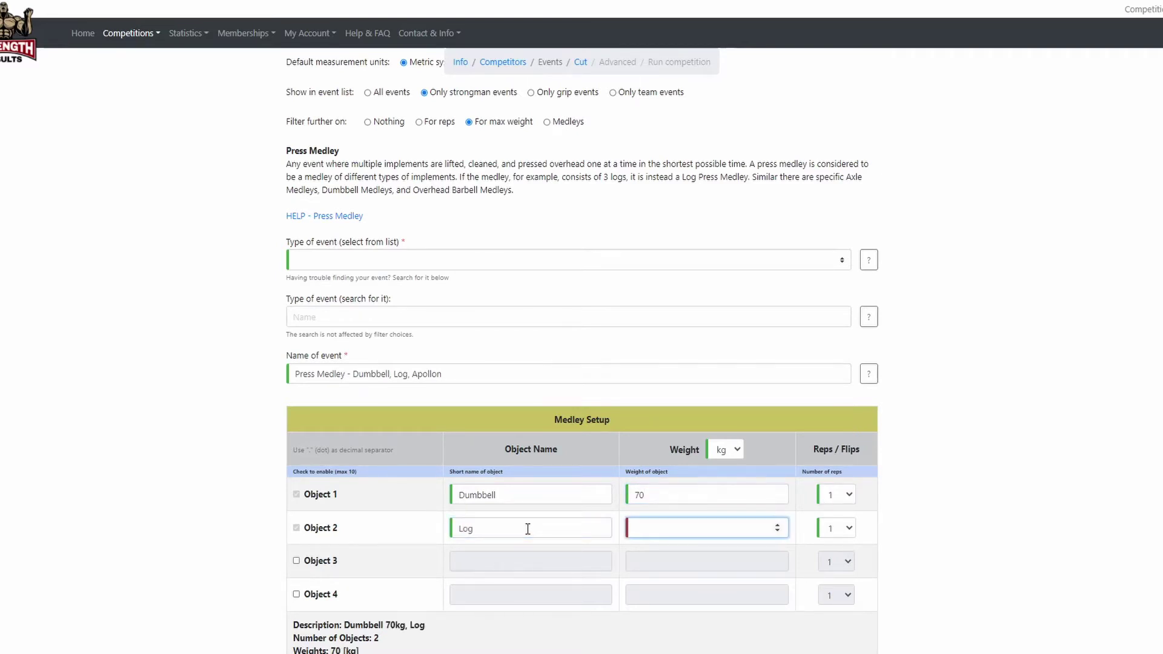
{"action": "type", "text": "120"}
Enable a third object, Apollon at 125 kg, for 2 reps.
{"action": "left_click", "coordinate": [296, 562]}
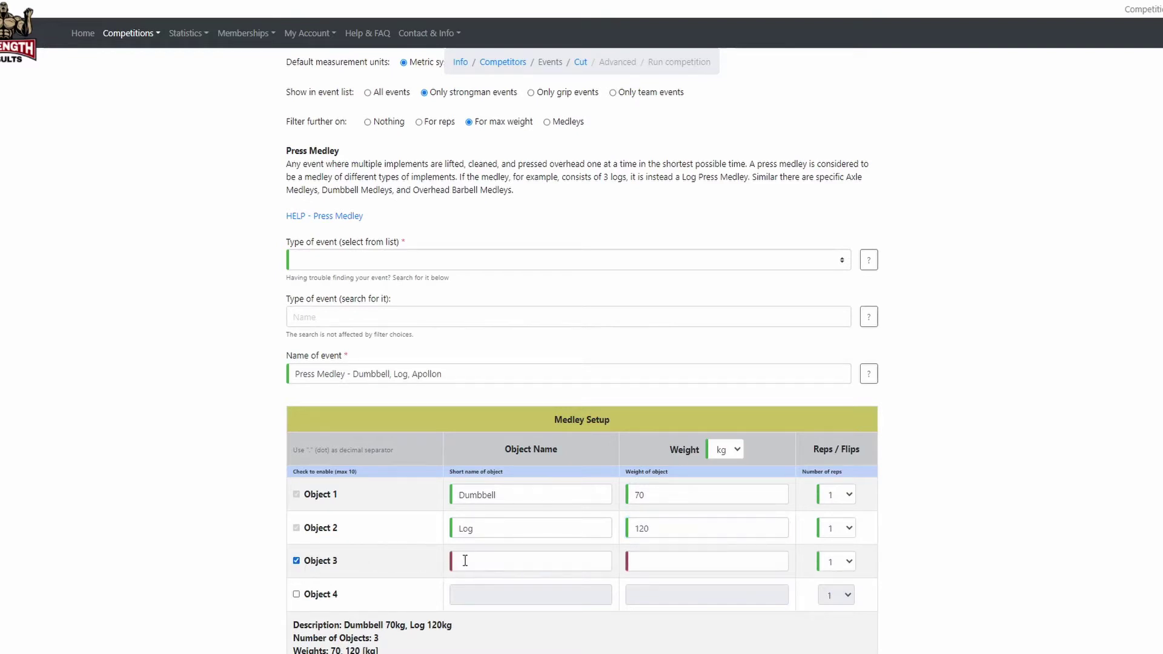
{"action": "left_click", "coordinate": [466, 560]}
{"action": "type", "text": "Apo"}
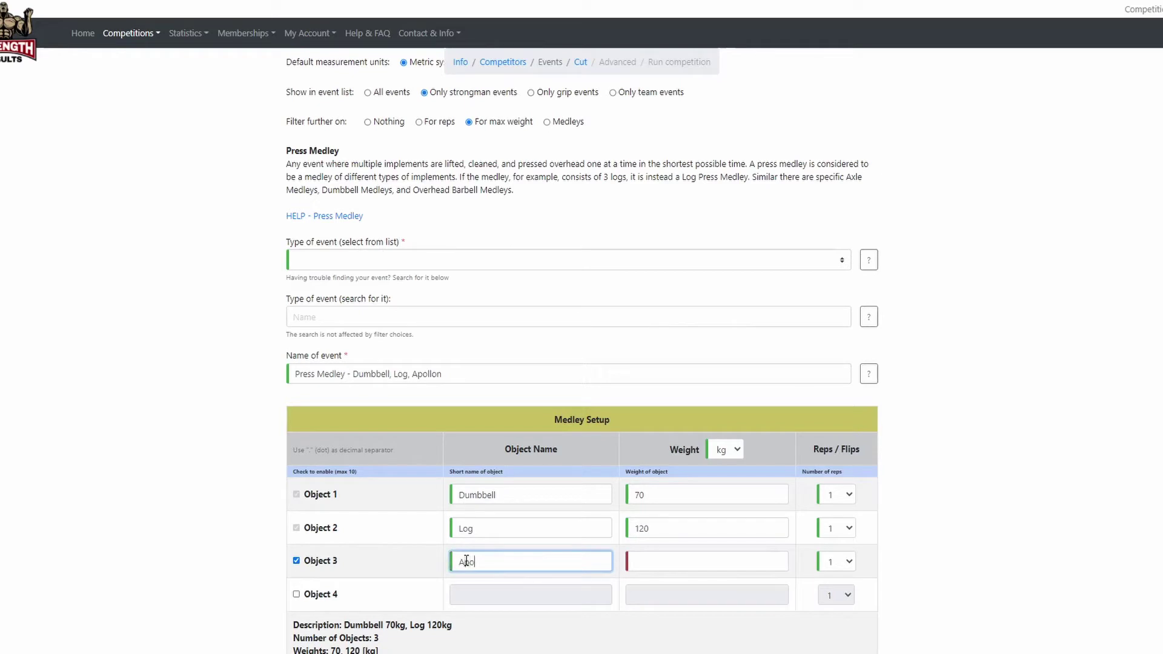
{"action": "type", "text": "llon"}
{"action": "left_click", "coordinate": [660, 562]}
{"action": "type", "text": "125"}
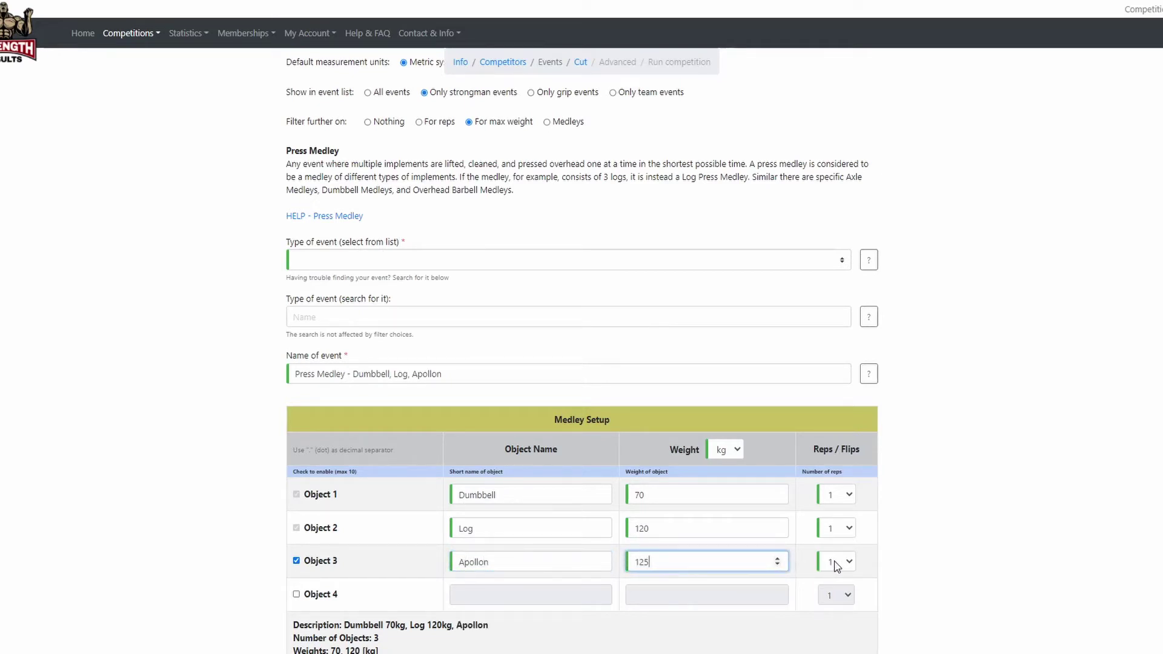
{"action": "left_click", "coordinate": [837, 562]}
{"action": "left_click", "coordinate": [828, 323]}
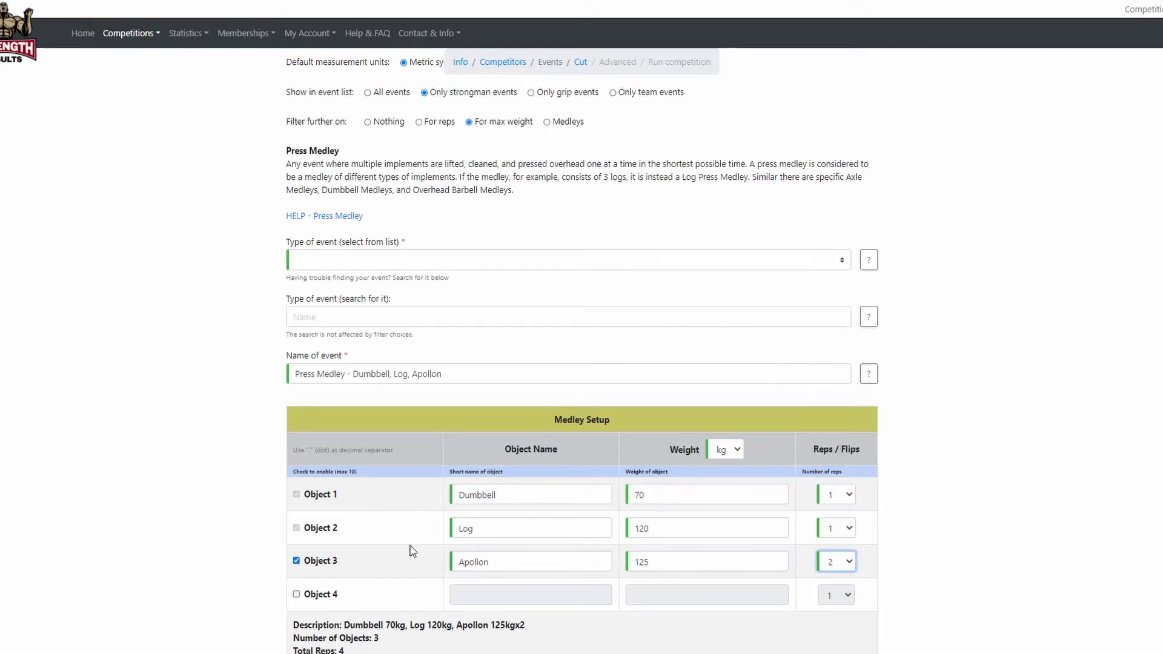
Set the medley's maximum time allowed to 75 seconds.
{"action": "scroll", "coordinate": [246, 557], "scroll_direction": "down", "scroll_amount": 5}
{"action": "left_click", "coordinate": [335, 453]}
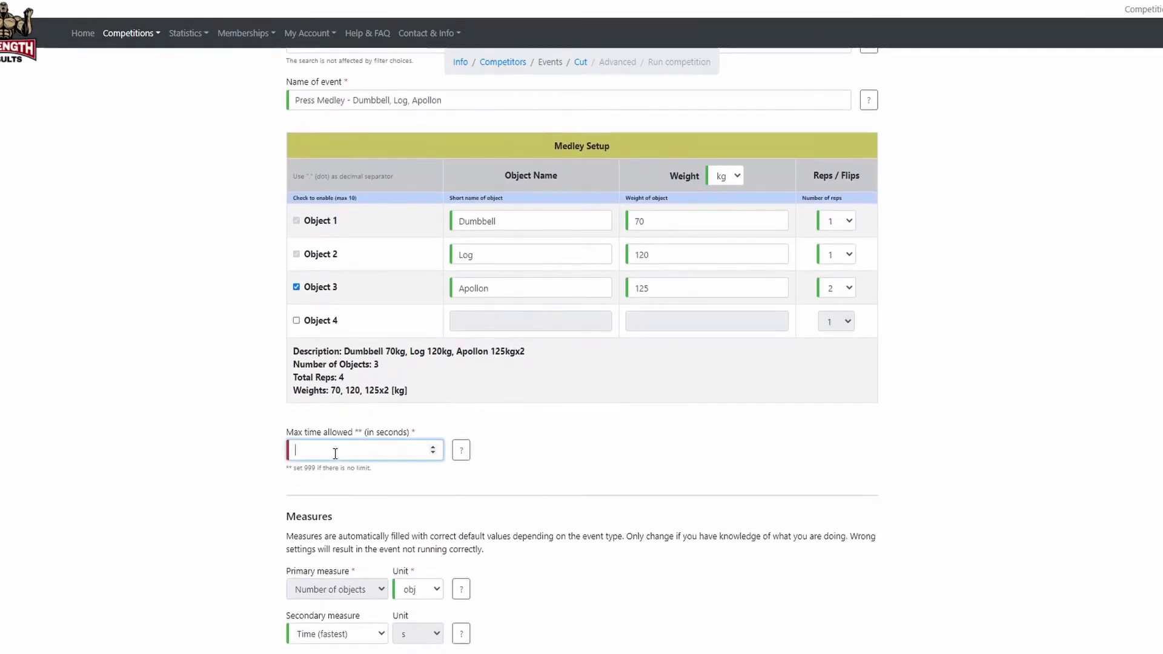
{"action": "type", "text": "75"}
{"action": "left_click", "coordinate": [246, 462]}
{"action": "scroll", "coordinate": [267, 470], "scroll_direction": "down", "scroll_amount": 5}
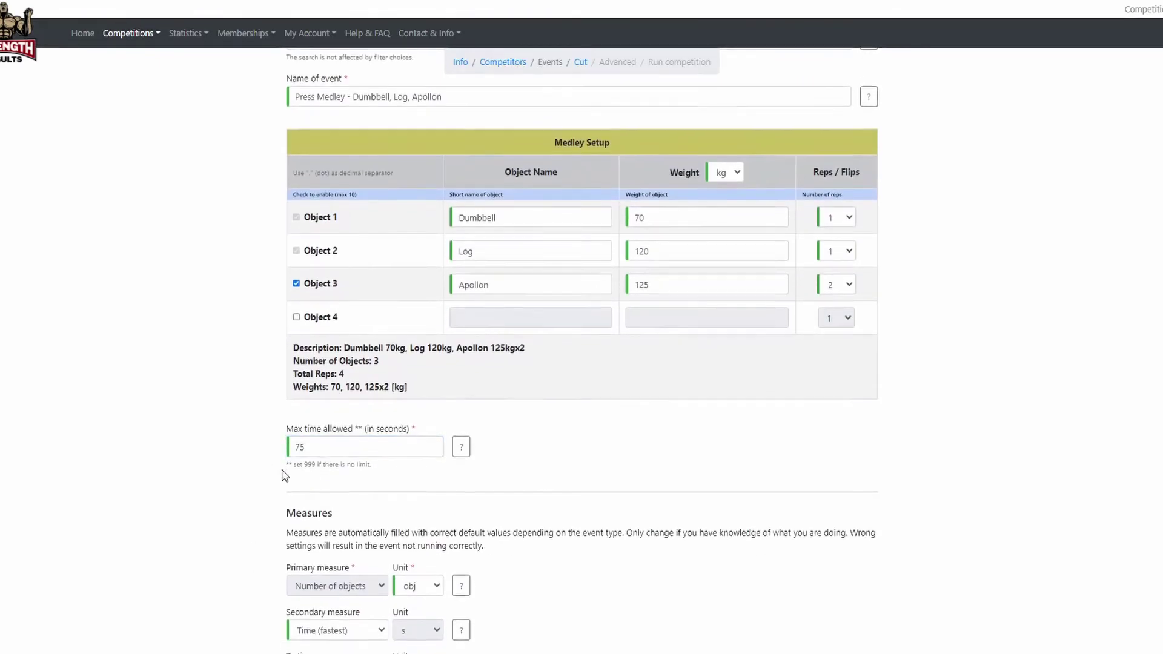
{"action": "scroll", "coordinate": [283, 476], "scroll_direction": "down", "scroll_amount": 4}
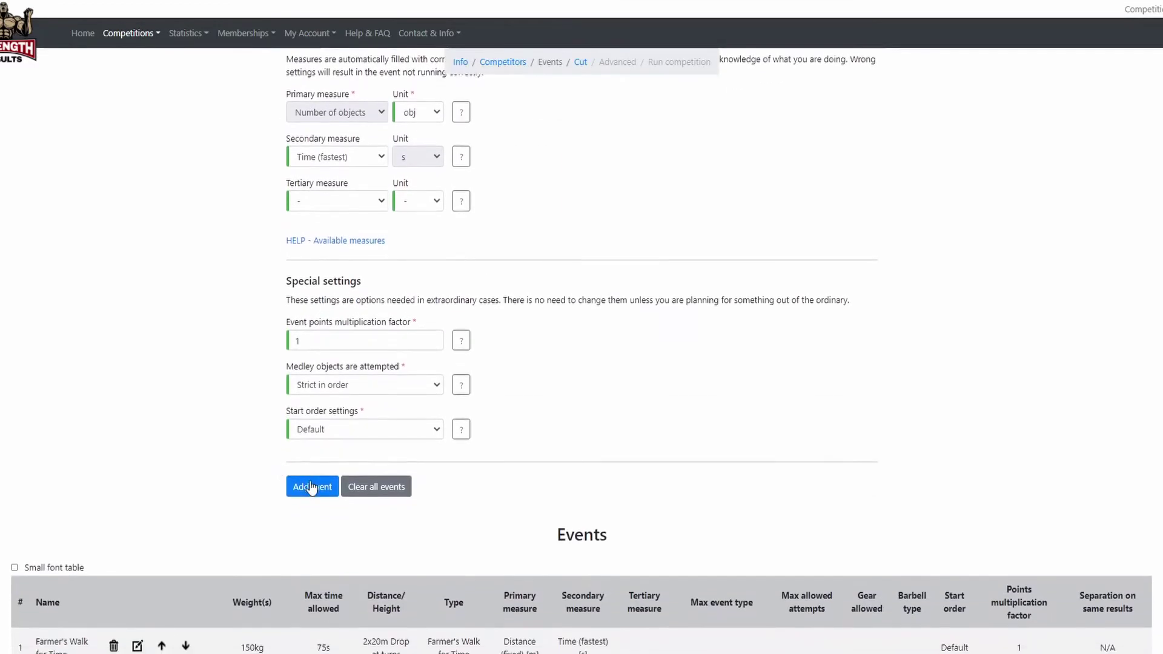
Add Press Medley, move it above Deadlift for Max, and load Deadlift for editing.
{"action": "left_click", "coordinate": [311, 486]}
{"action": "scroll", "coordinate": [66, 427], "scroll_direction": "down", "scroll_amount": 3}
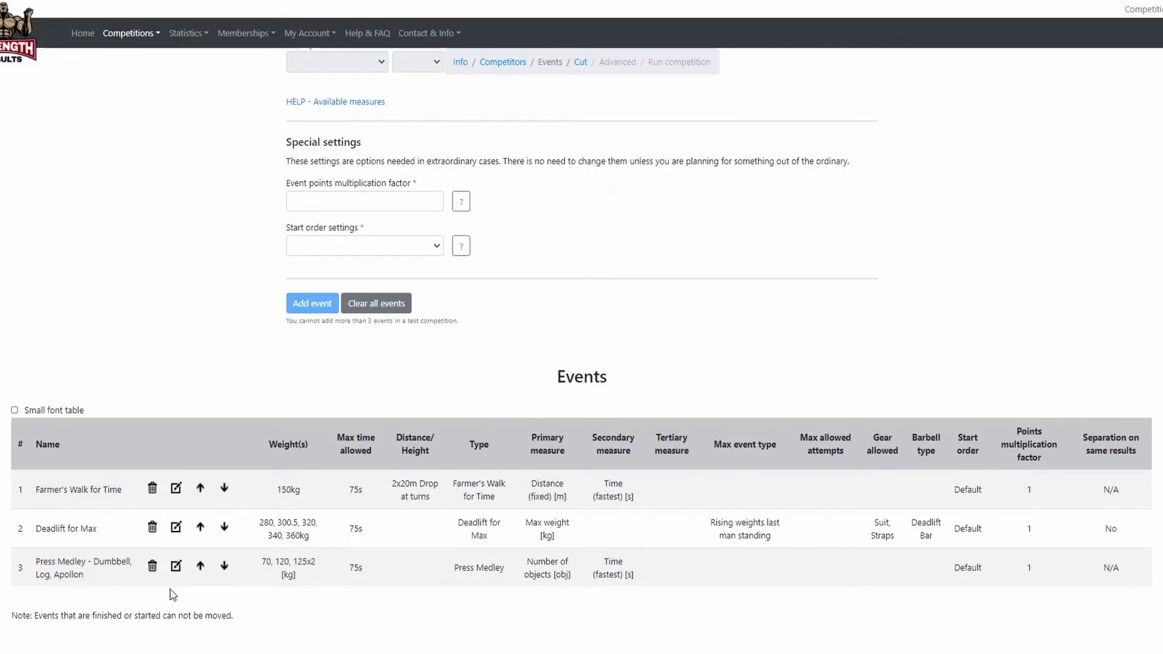
{"action": "left_click", "coordinate": [200, 567]}
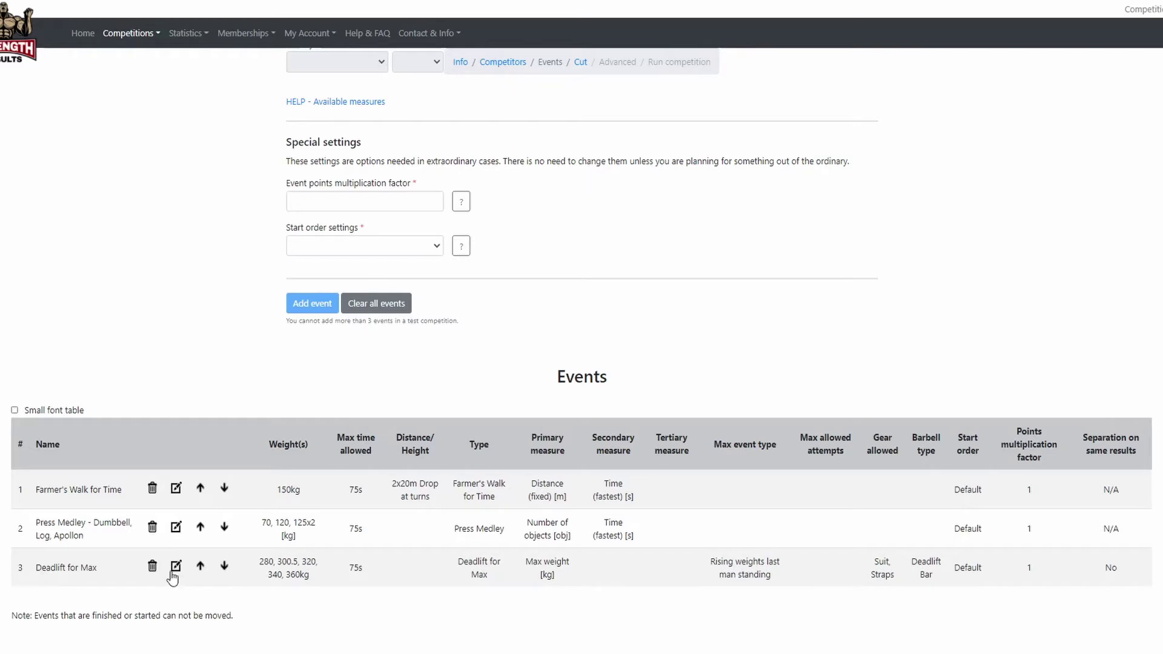
{"action": "left_click", "coordinate": [175, 566]}
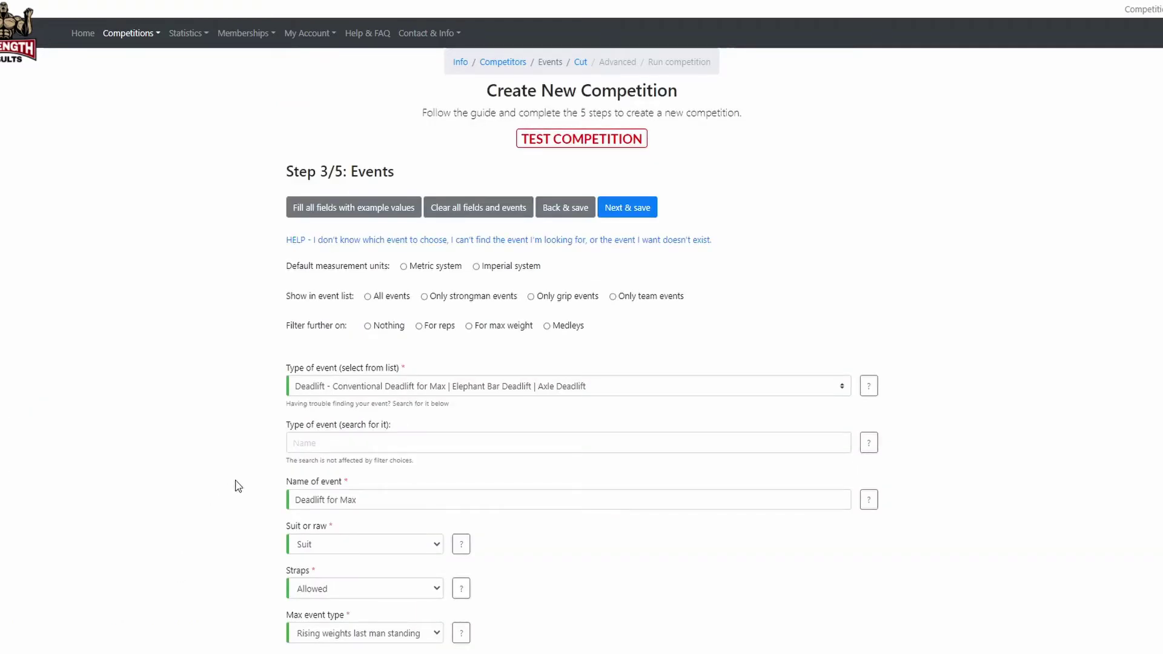
Change the Deadlift for Max time limit to 60 seconds and update the event.
{"action": "scroll", "coordinate": [264, 422], "scroll_direction": "down", "scroll_amount": 4}
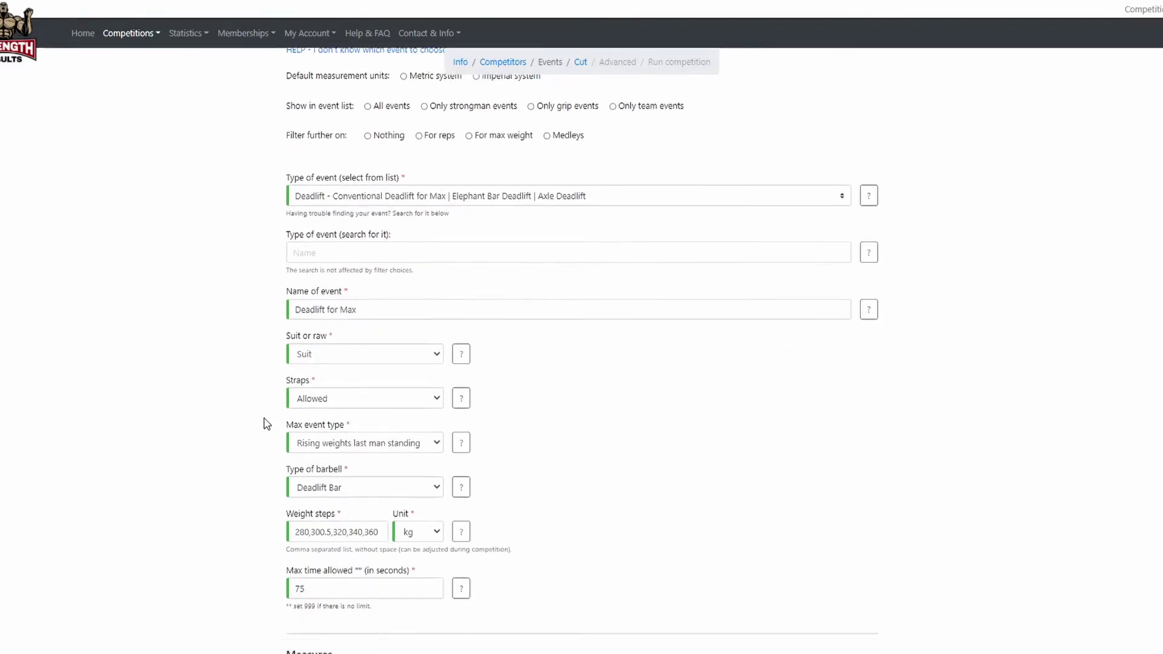
{"action": "double_click", "coordinate": [290, 506]}
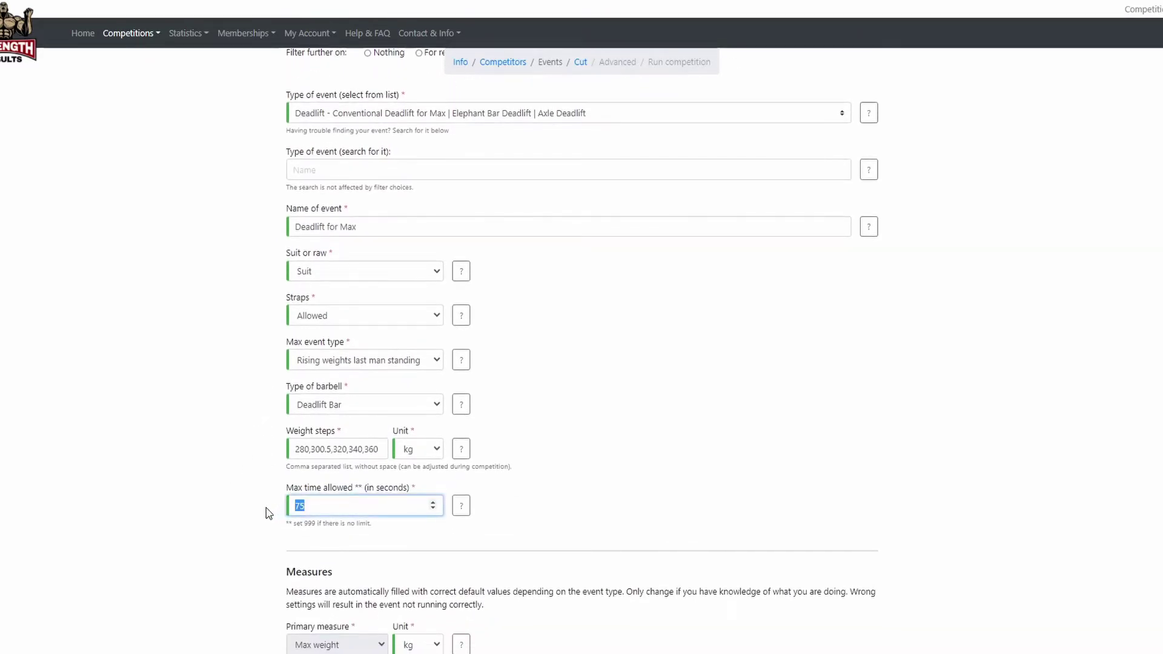
{"action": "type", "text": "60"}
{"action": "scroll", "coordinate": [266, 484], "scroll_direction": "down", "scroll_amount": 3}
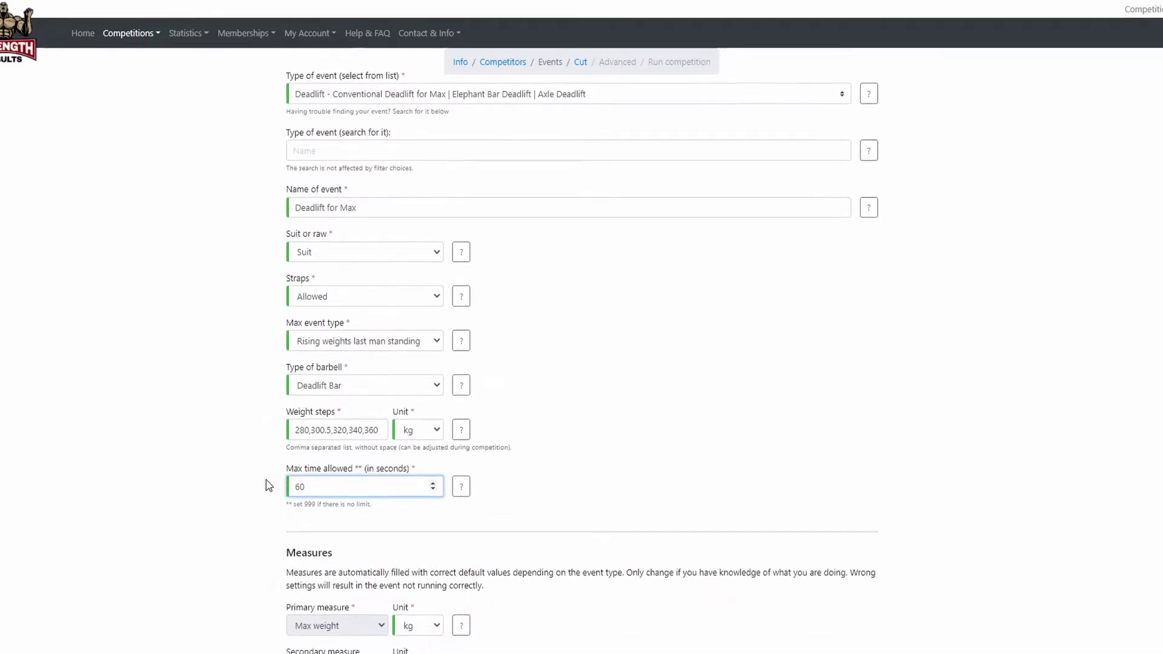
{"action": "scroll", "coordinate": [269, 486], "scroll_direction": "down", "scroll_amount": 4}
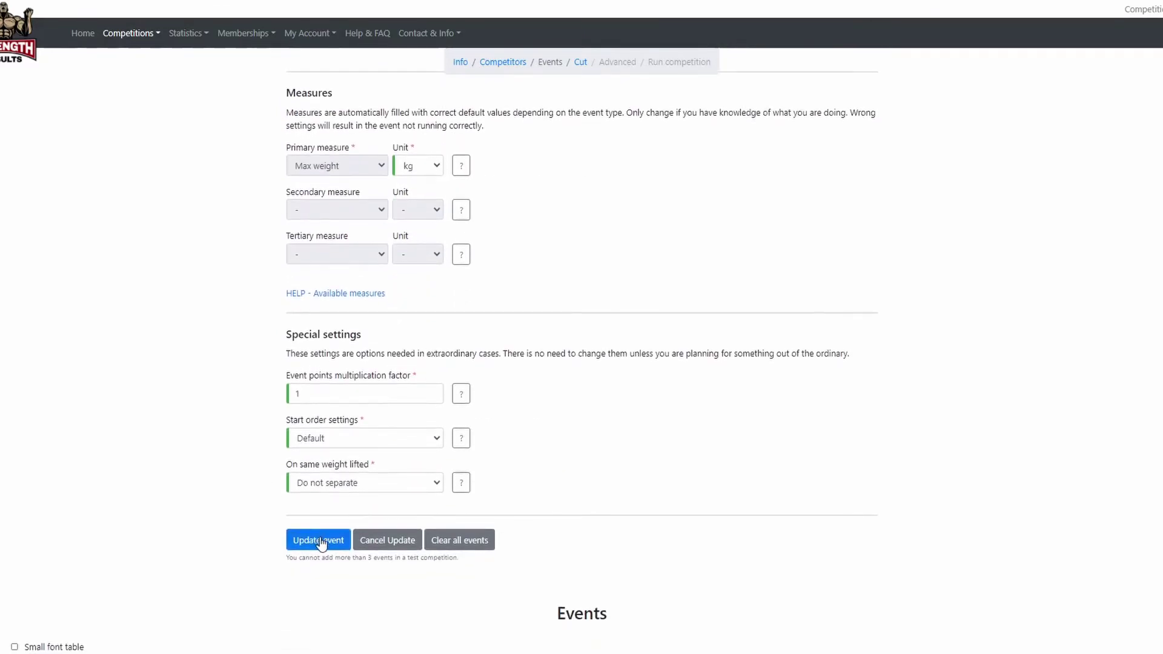
{"action": "left_click", "coordinate": [320, 541]}
{"action": "scroll", "coordinate": [68, 436], "scroll_direction": "down", "scroll_amount": 6}
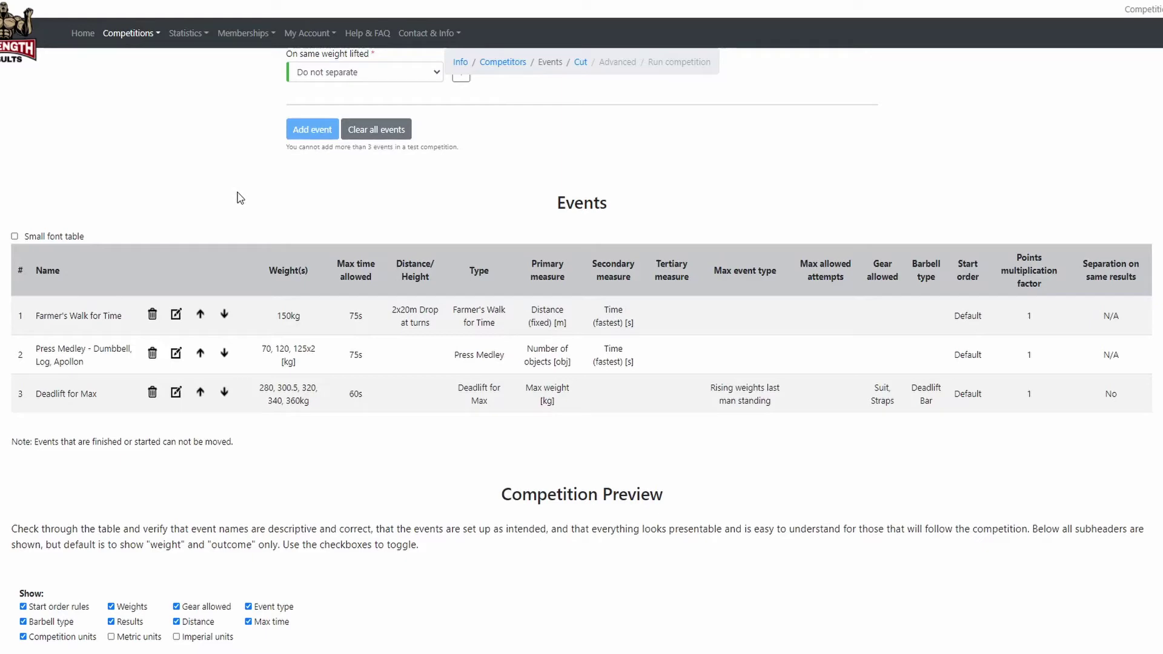
Filter event types to Medleys, choose Atlas Stones Medley, and keep tacky Allowed.
{"action": "scroll", "coordinate": [240, 197], "scroll_direction": "up", "scroll_amount": 8}
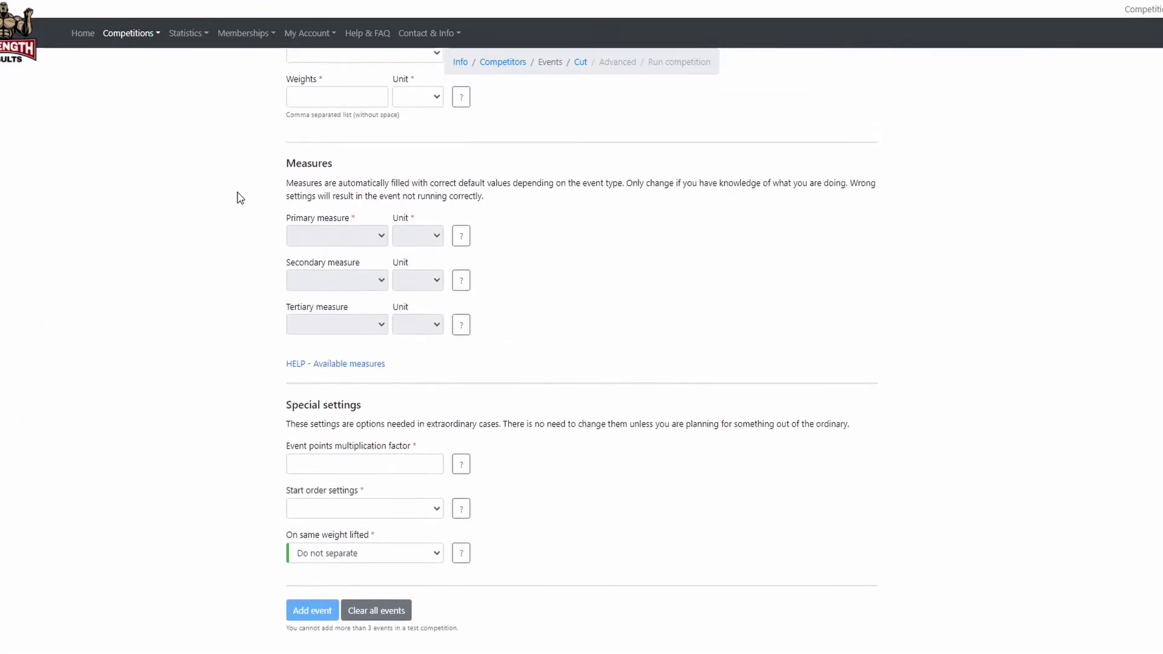
{"action": "scroll", "coordinate": [241, 197], "scroll_direction": "up", "scroll_amount": 6}
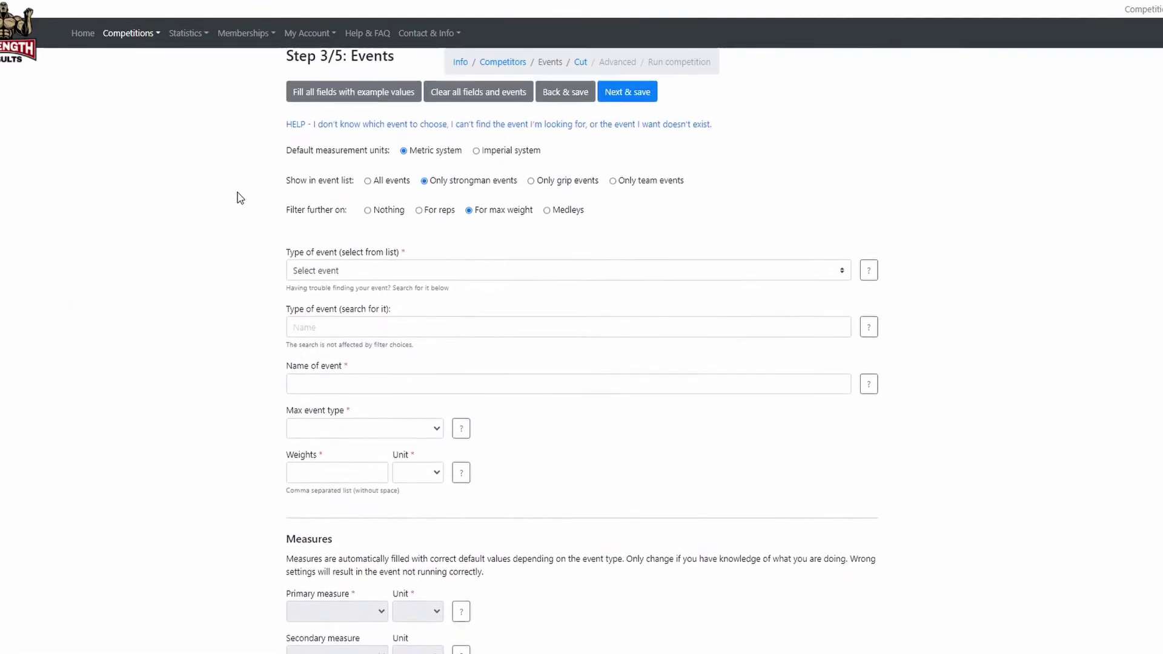
{"action": "scroll", "coordinate": [239, 196], "scroll_direction": "up", "scroll_amount": 1}
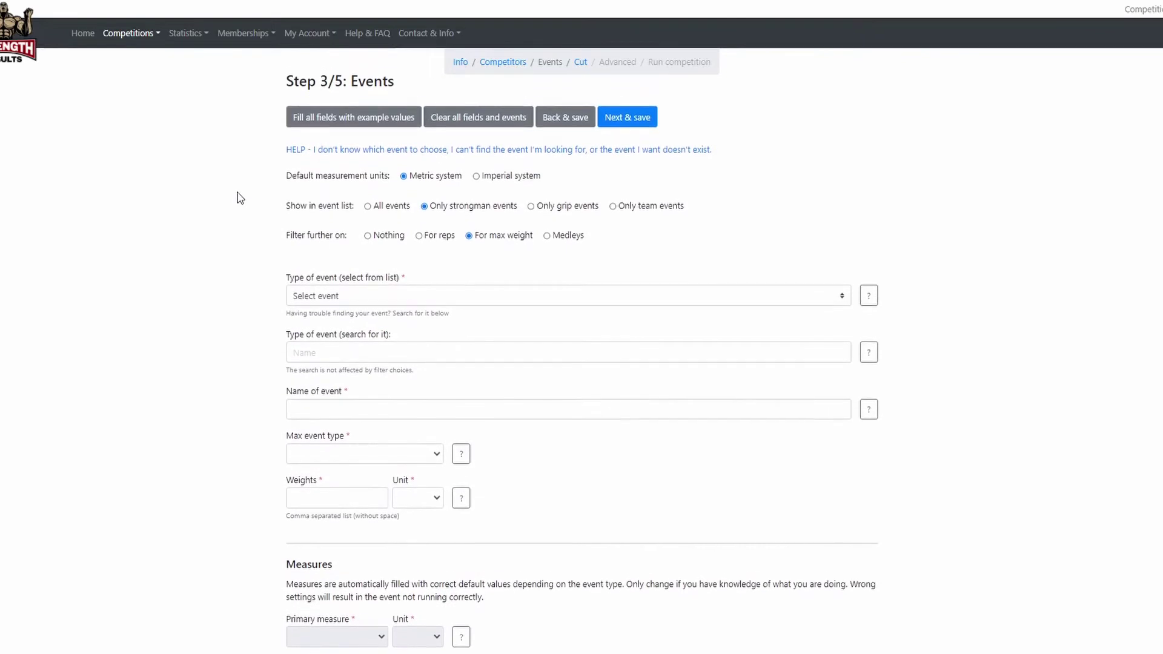
{"action": "left_click", "coordinate": [564, 244]}
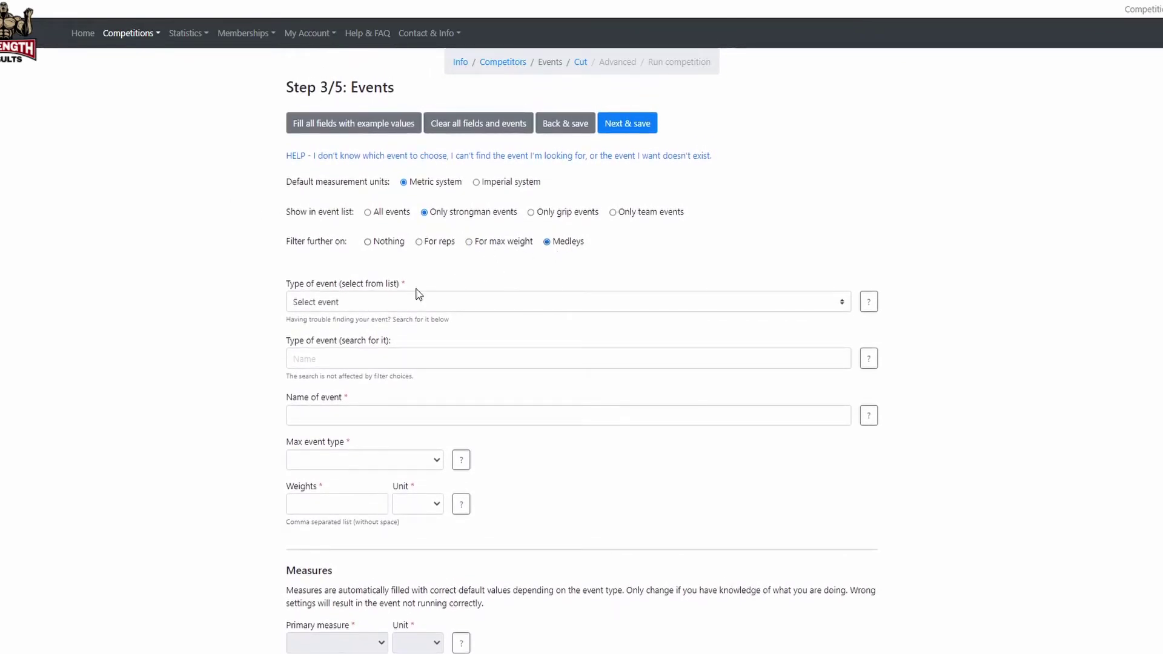
{"action": "left_click", "coordinate": [380, 302]}
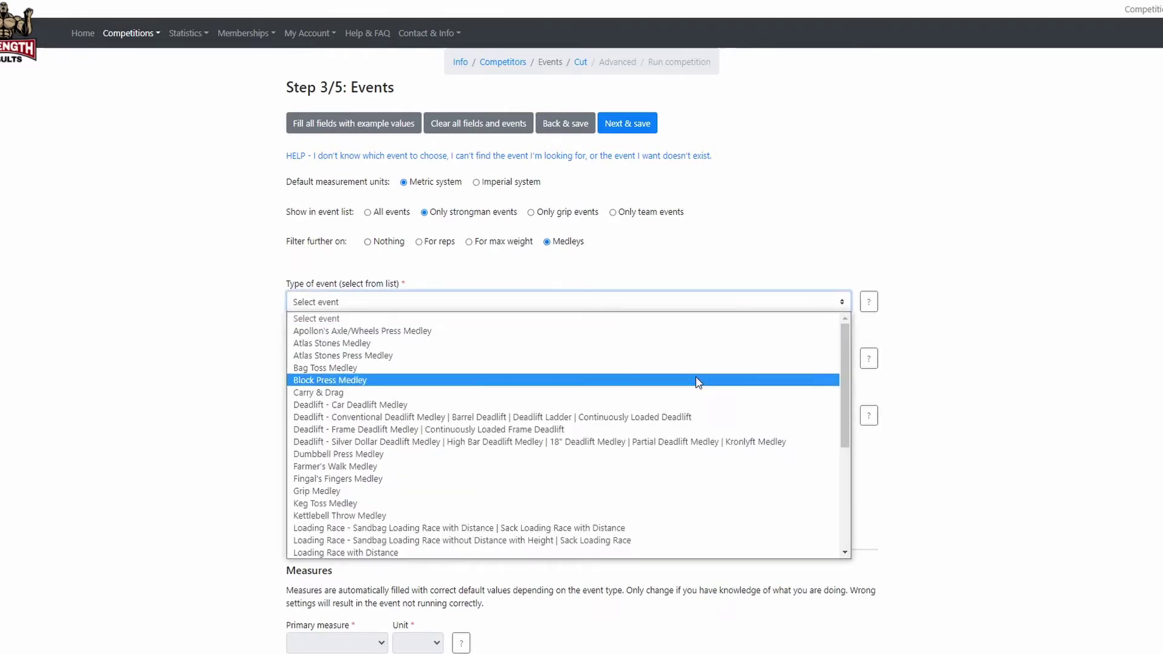
{"action": "left_click_drag", "start_coordinate": [842, 355], "coordinate": [839, 415]}
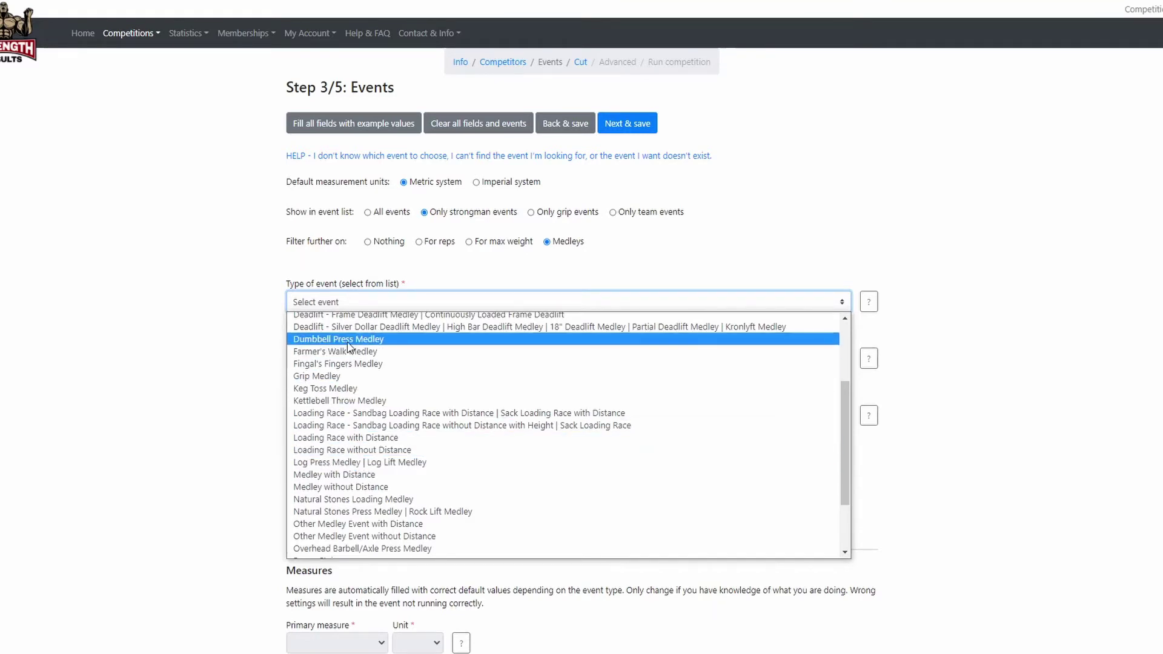
{"action": "scroll", "coordinate": [350, 347], "scroll_direction": "up", "scroll_amount": 3}
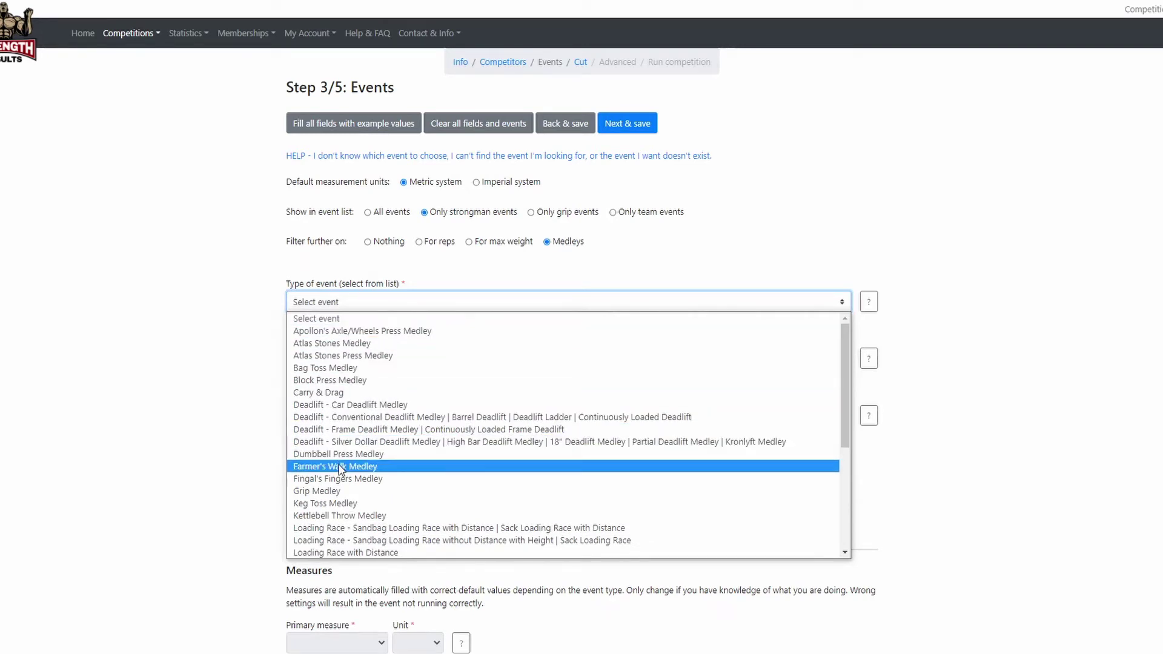
{"action": "left_click", "coordinate": [350, 343]}
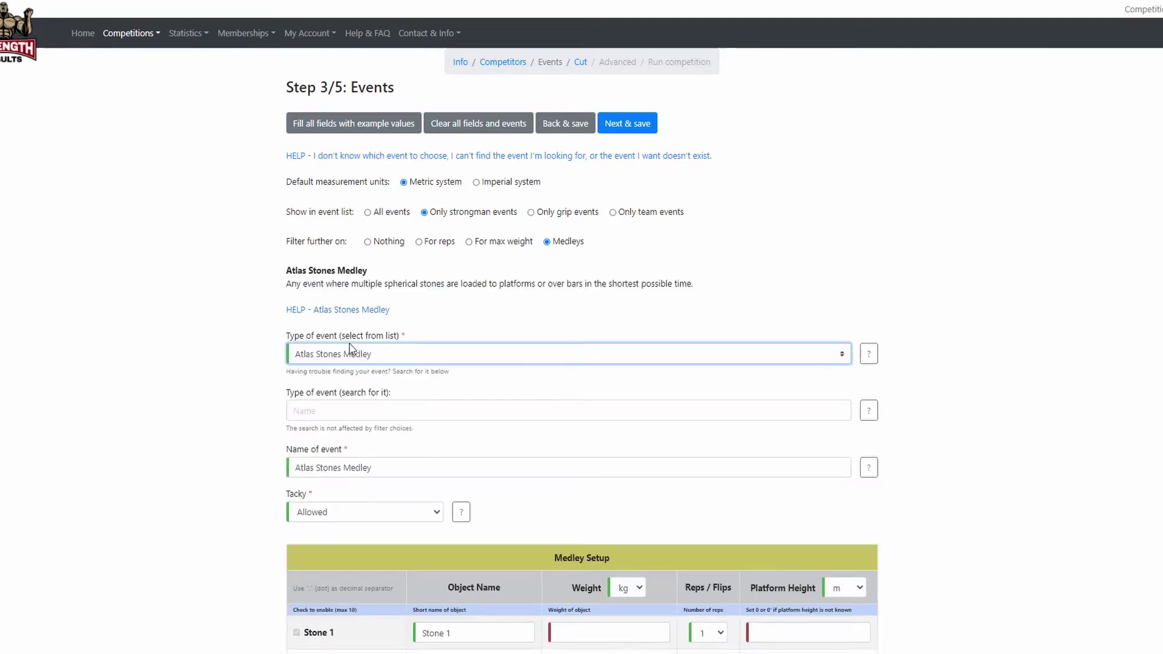
{"action": "scroll", "coordinate": [252, 364], "scroll_direction": "down", "scroll_amount": 3}
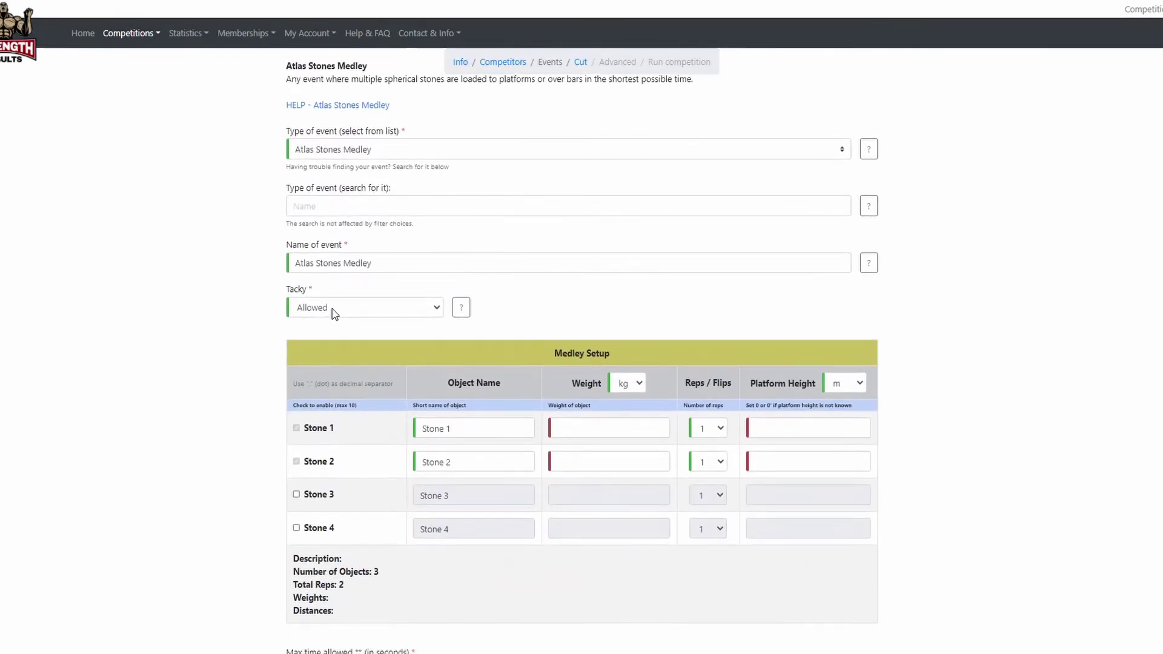
{"action": "left_click", "coordinate": [422, 310]}
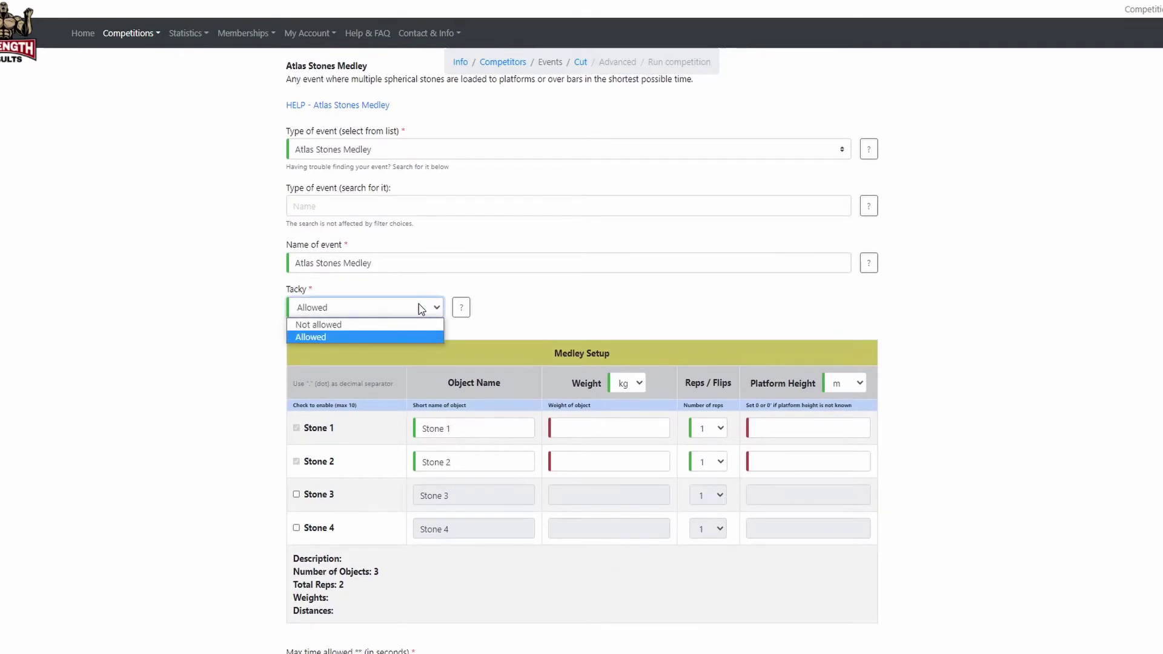
{"action": "left_click", "coordinate": [421, 309]}
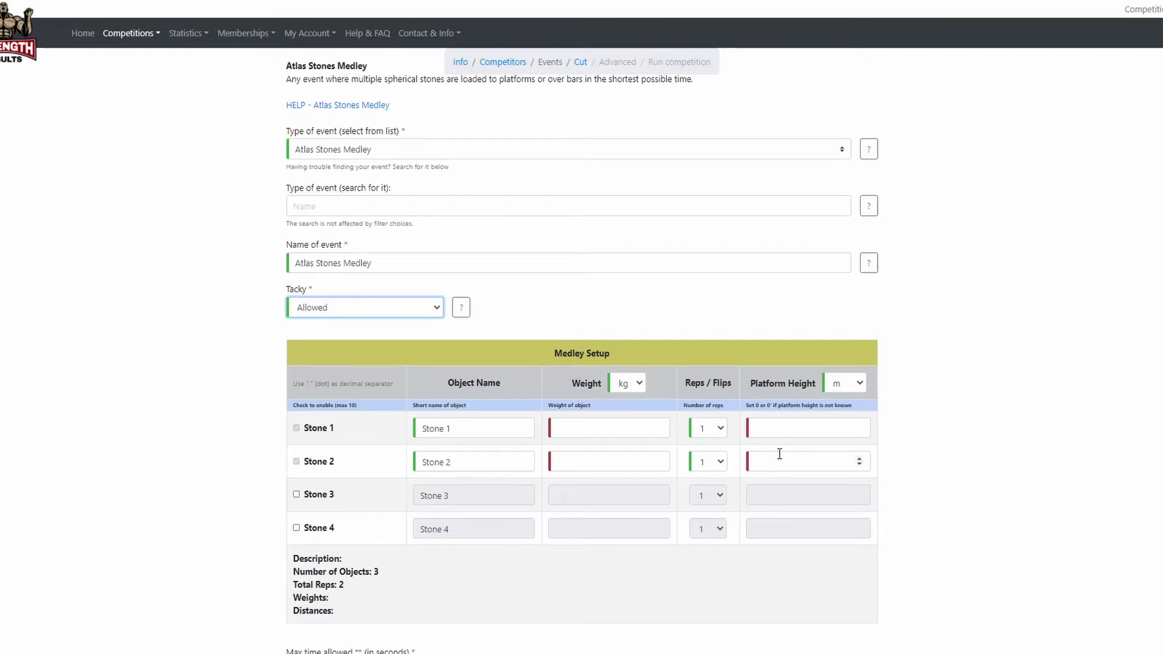
{"action": "scroll", "coordinate": [612, 339], "scroll_direction": "up", "scroll_amount": 3}
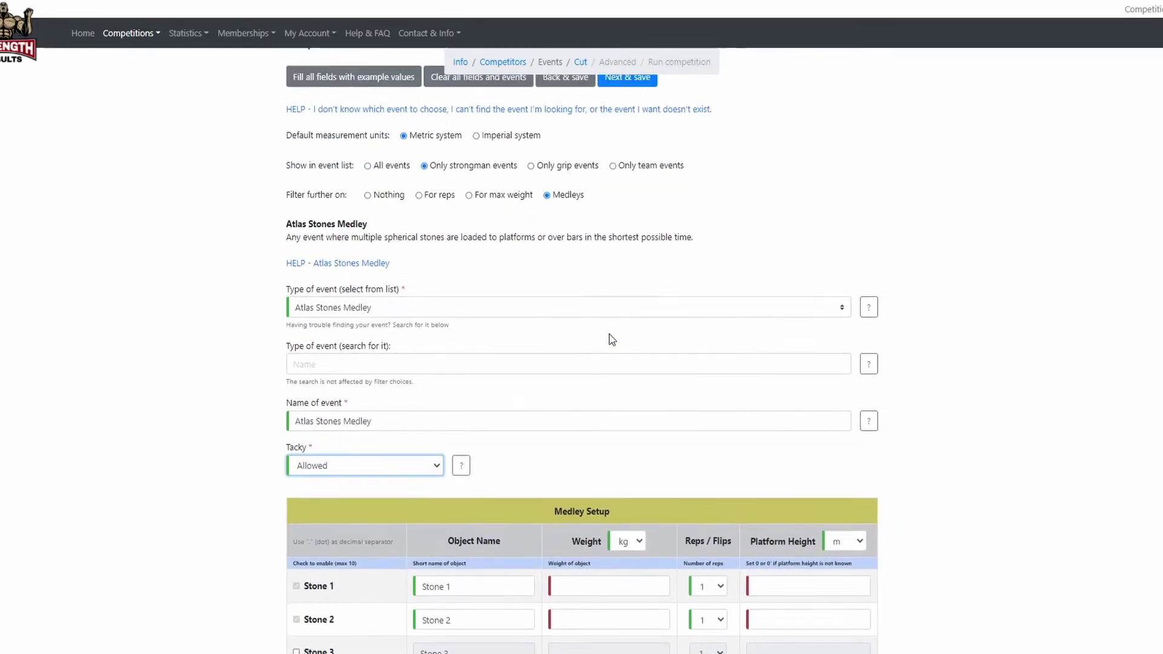
Reset the event filter to Nothing and leave Type of event unselected.
{"action": "scroll", "coordinate": [581, 324], "scroll_direction": "up", "scroll_amount": 1}
{"action": "left_click", "coordinate": [389, 242]}
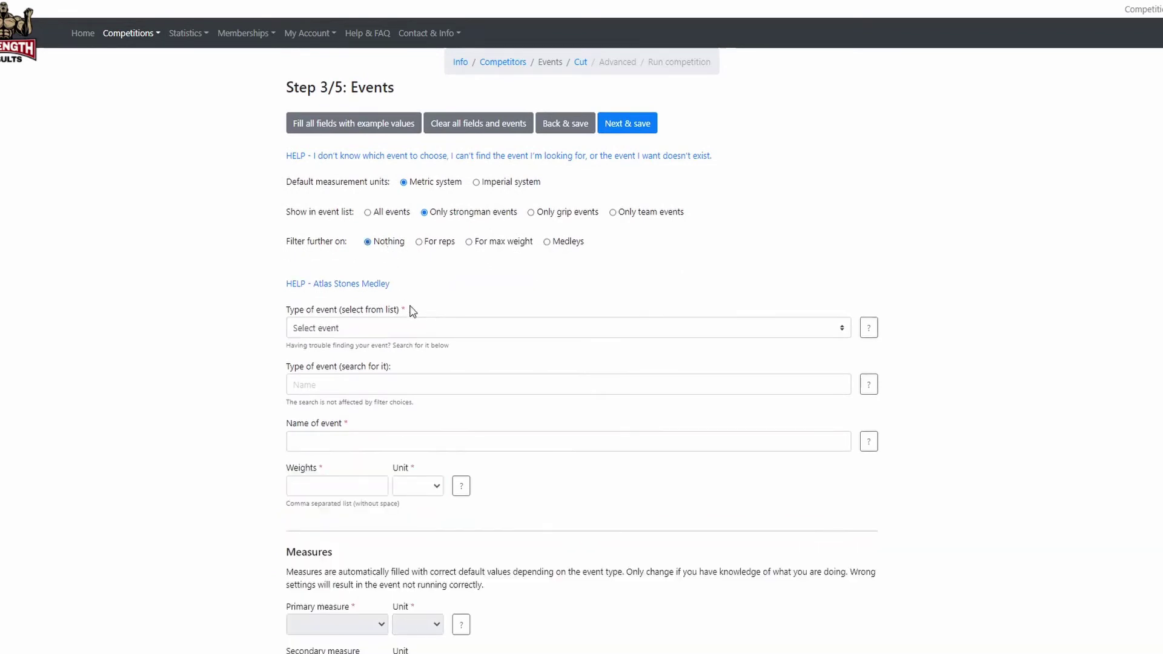
{"action": "left_click", "coordinate": [444, 328]}
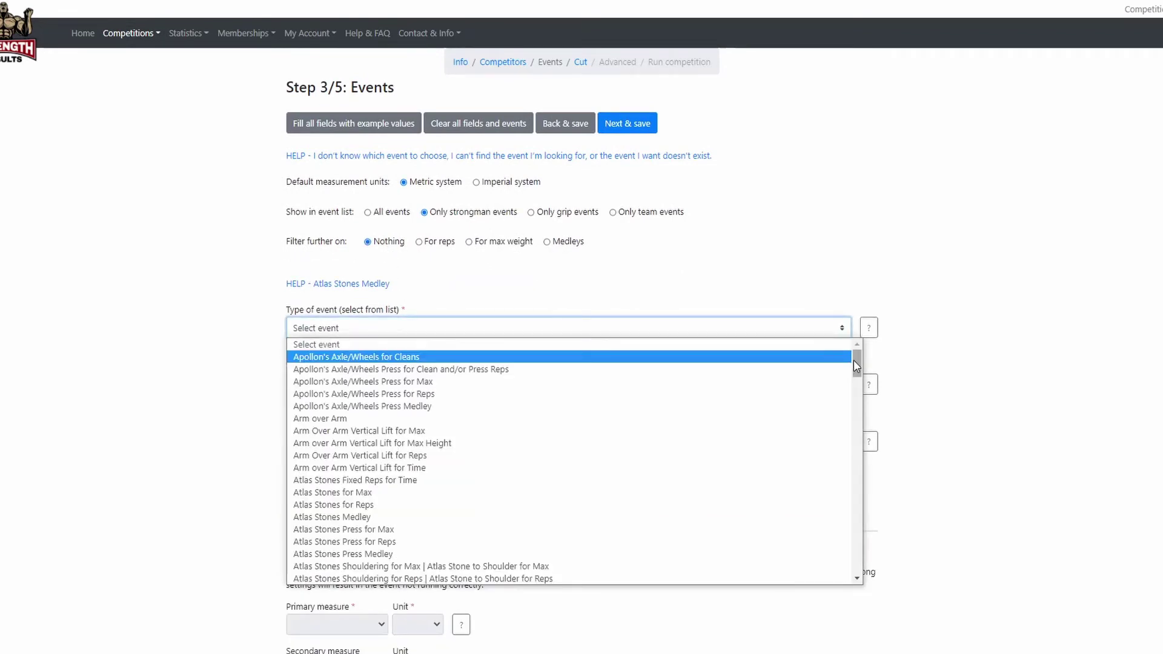
{"action": "left_click_drag", "start_coordinate": [855, 360], "coordinate": [855, 512]}
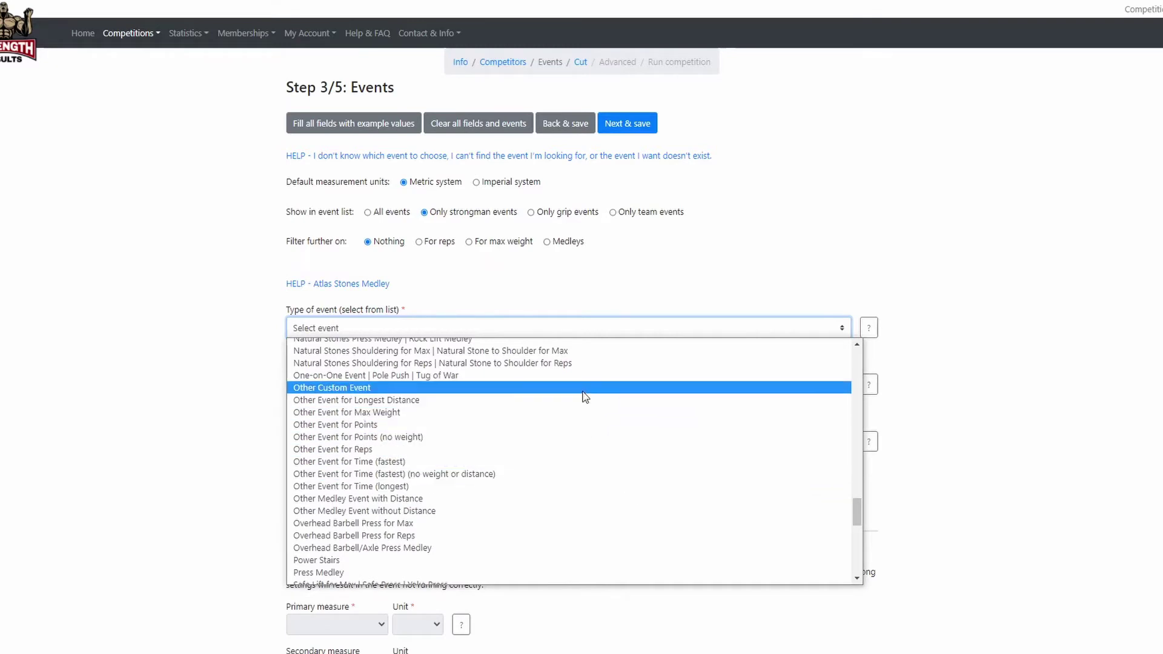
{"action": "left_click", "coordinate": [203, 383]}
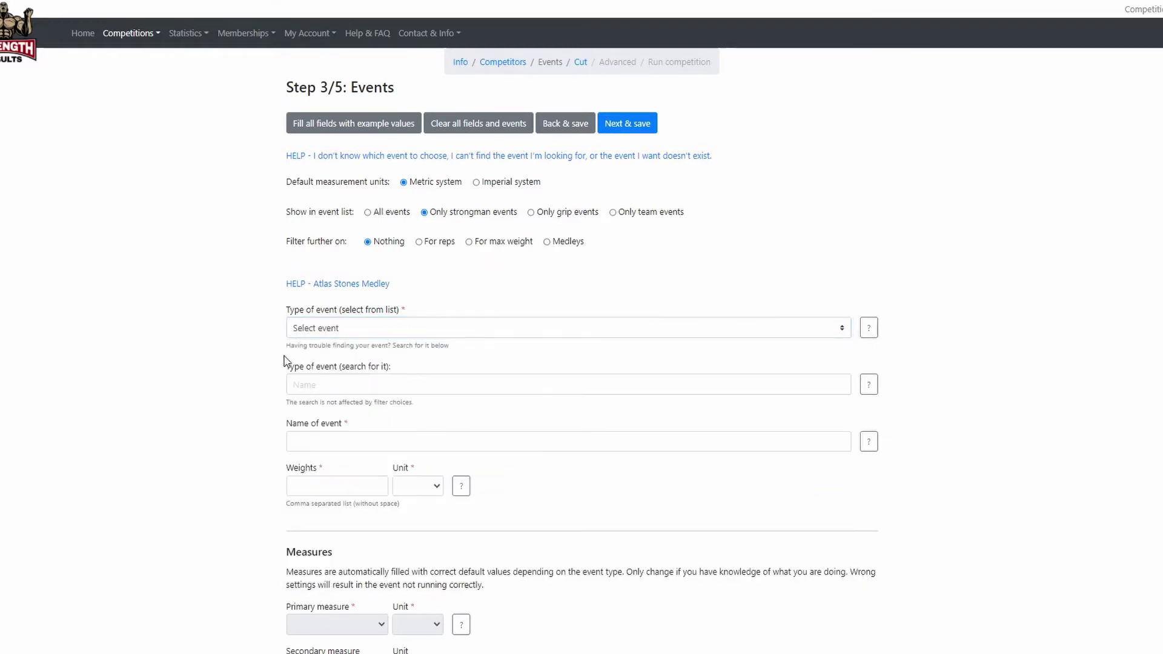
{"action": "scroll", "coordinate": [269, 374], "scroll_direction": "down", "scroll_amount": 8}
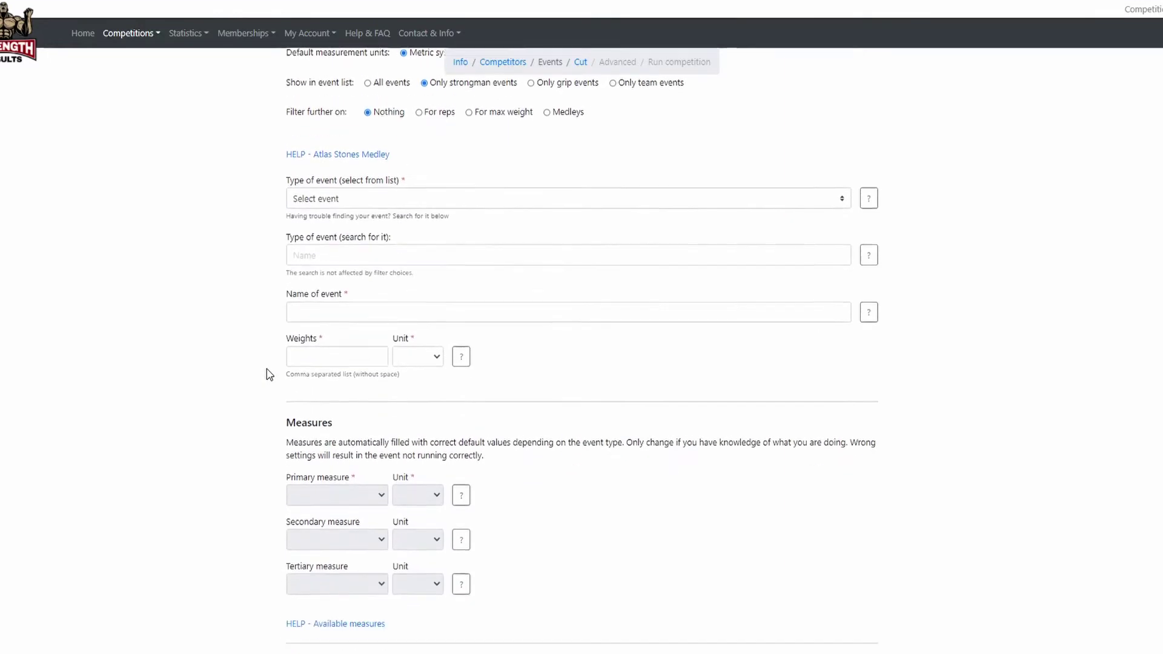
{"action": "scroll", "coordinate": [269, 374], "scroll_direction": "down", "scroll_amount": 9}
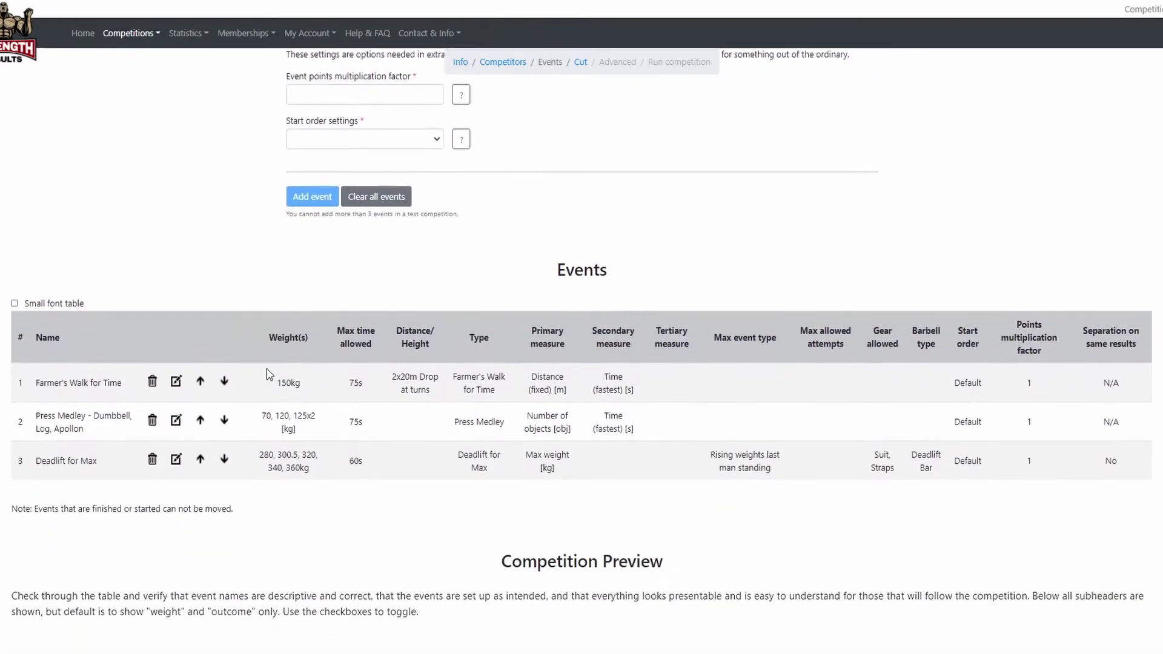
Save the three events with Next & save to reach Step 4/5: Cut.
{"action": "scroll", "coordinate": [270, 374], "scroll_direction": "down", "scroll_amount": 3}
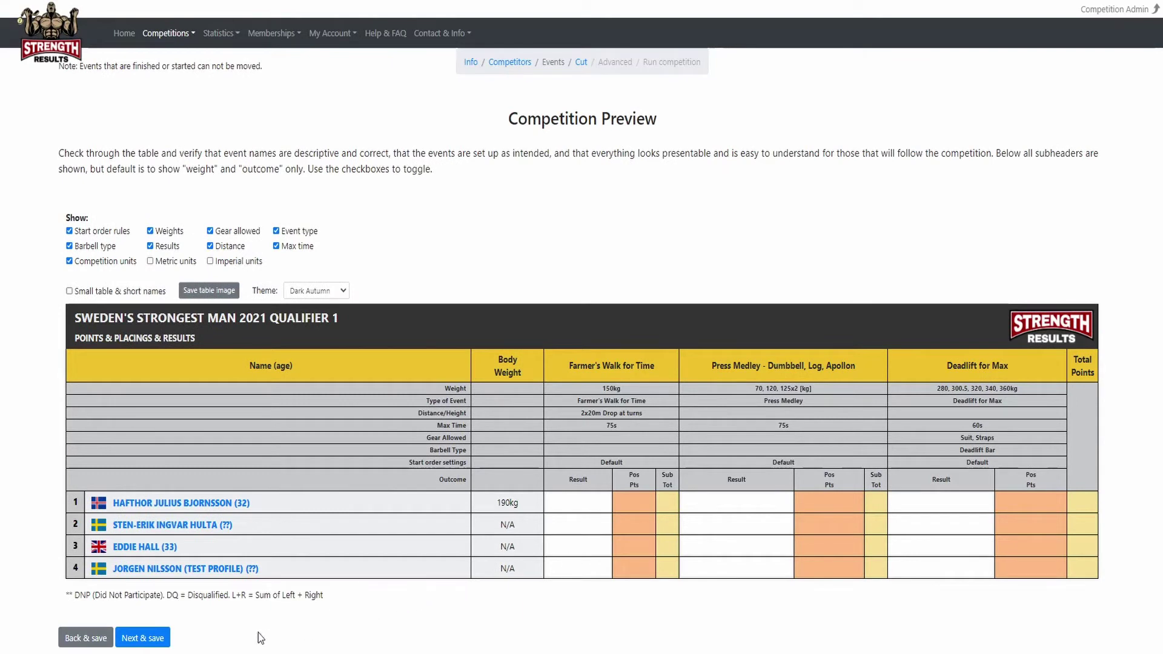
{"action": "left_click", "coordinate": [155, 641]}
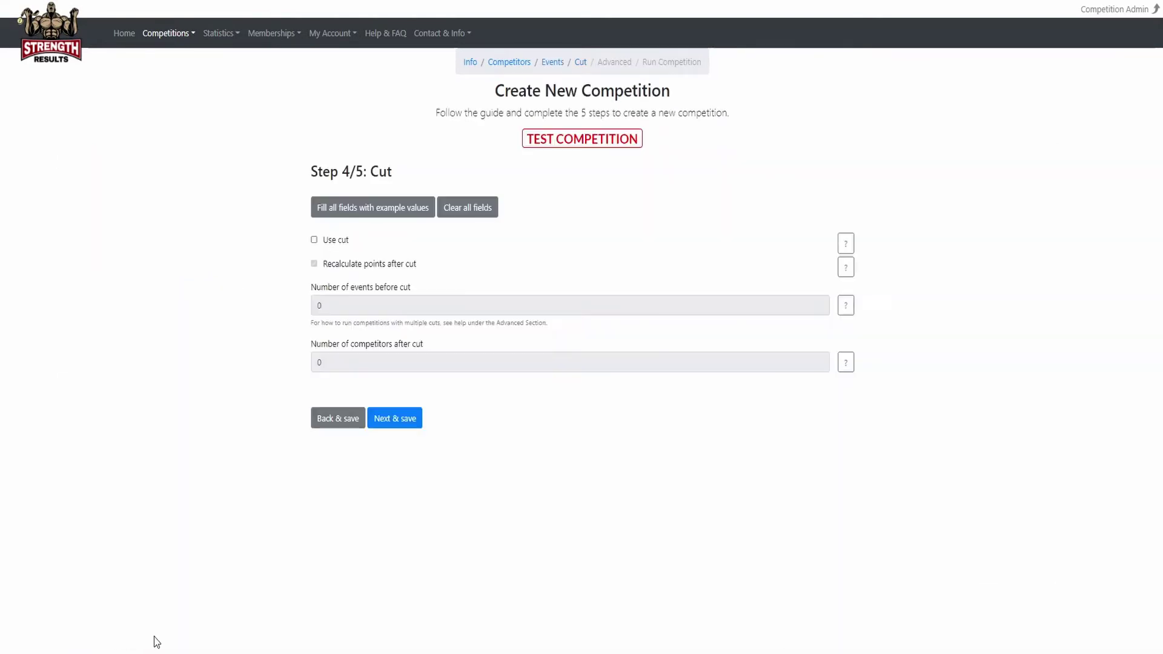
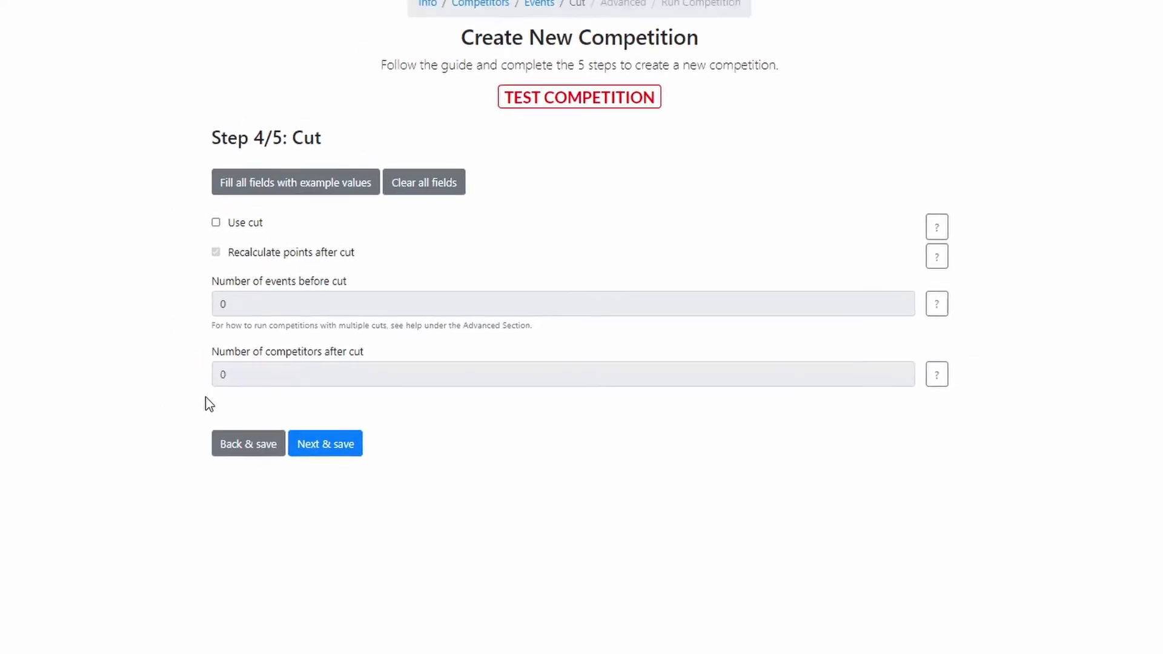
Save the cut step with no cut used to reach Step 5/5: Advanced.
{"action": "left_click", "coordinate": [324, 444]}
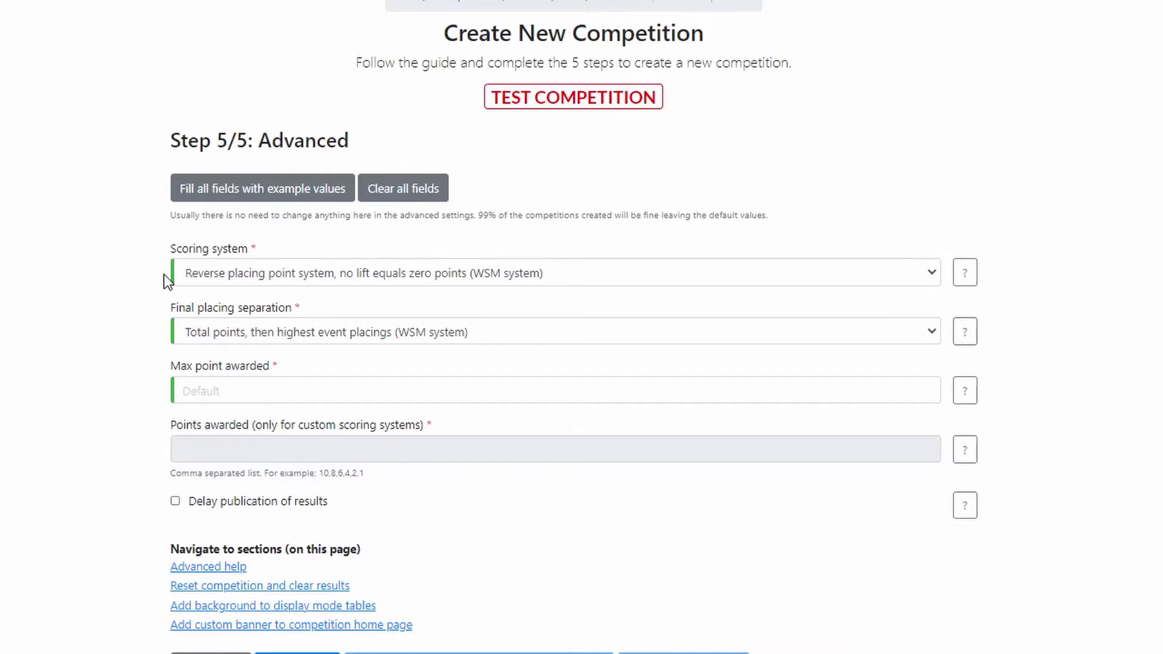
Keep WSM scoring and WSM final placing separation, and enable delayed publication of results.
{"action": "left_click", "coordinate": [187, 279]}
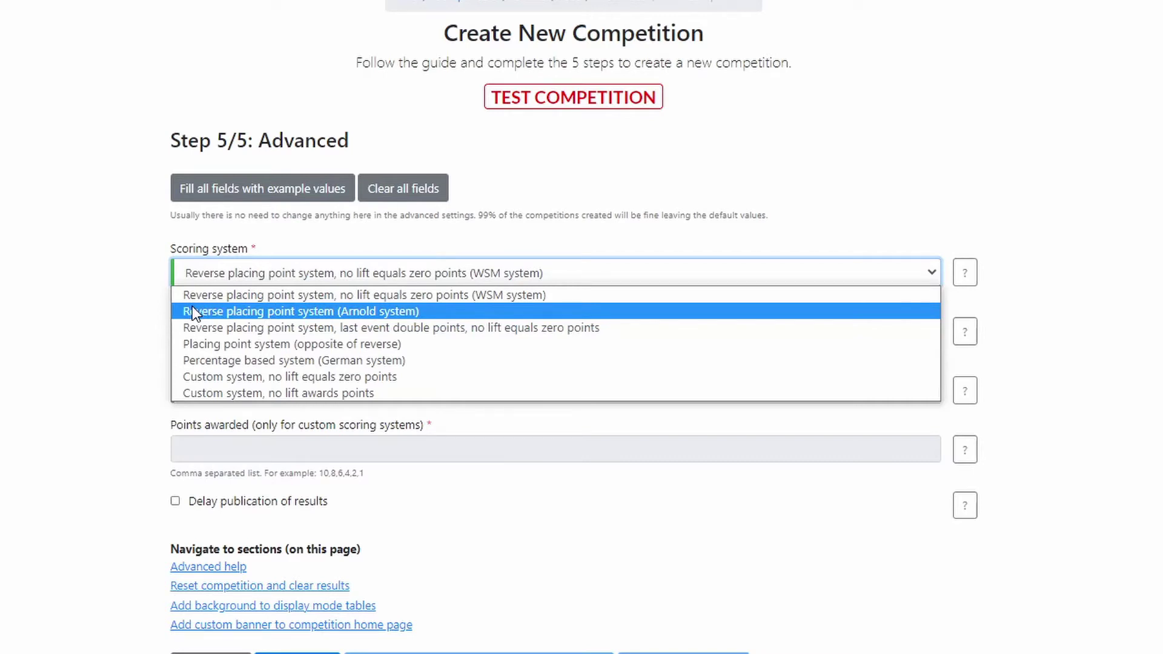
{"action": "left_click", "coordinate": [147, 285]}
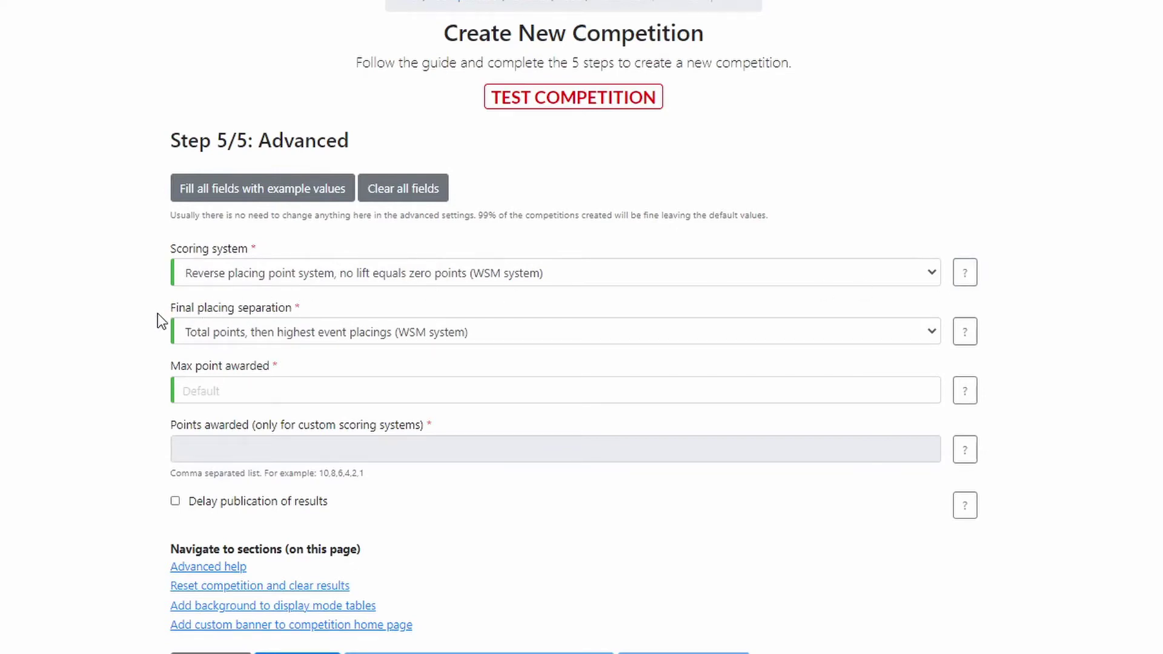
{"action": "left_click", "coordinate": [185, 333]}
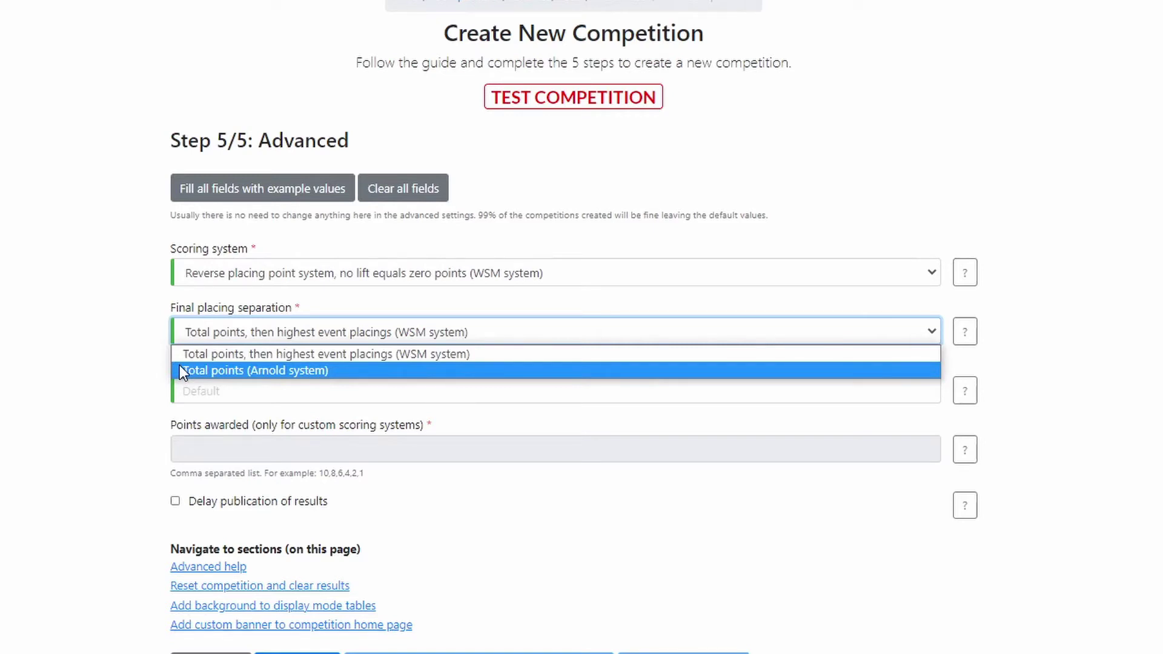
{"action": "left_click", "coordinate": [143, 341]}
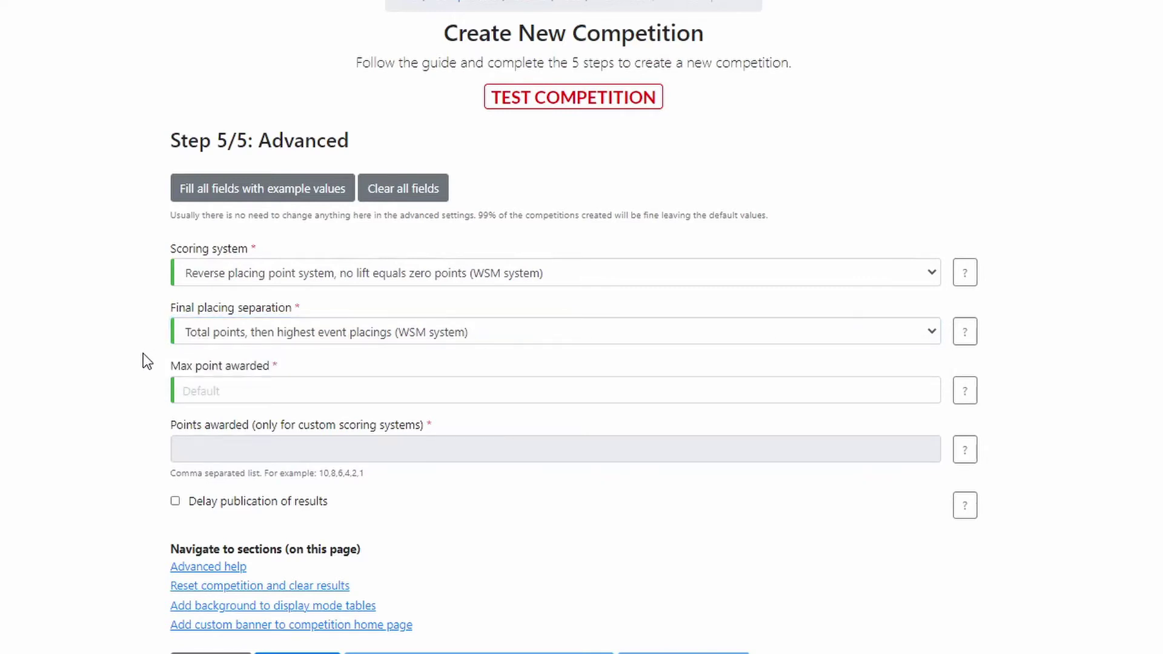
{"action": "left_click", "coordinate": [175, 502]}
{"action": "scroll", "coordinate": [128, 463], "scroll_direction": "down", "scroll_amount": 2}
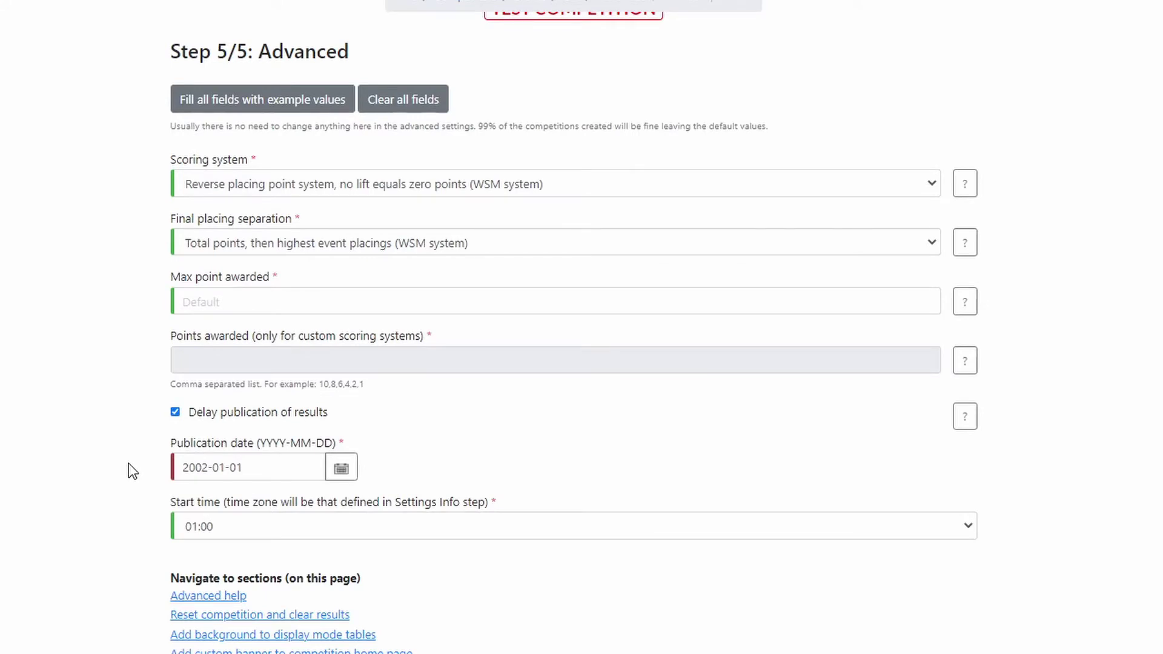
Turn delayed publication of results off again and save the advanced settings.
{"action": "left_click", "coordinate": [219, 417]}
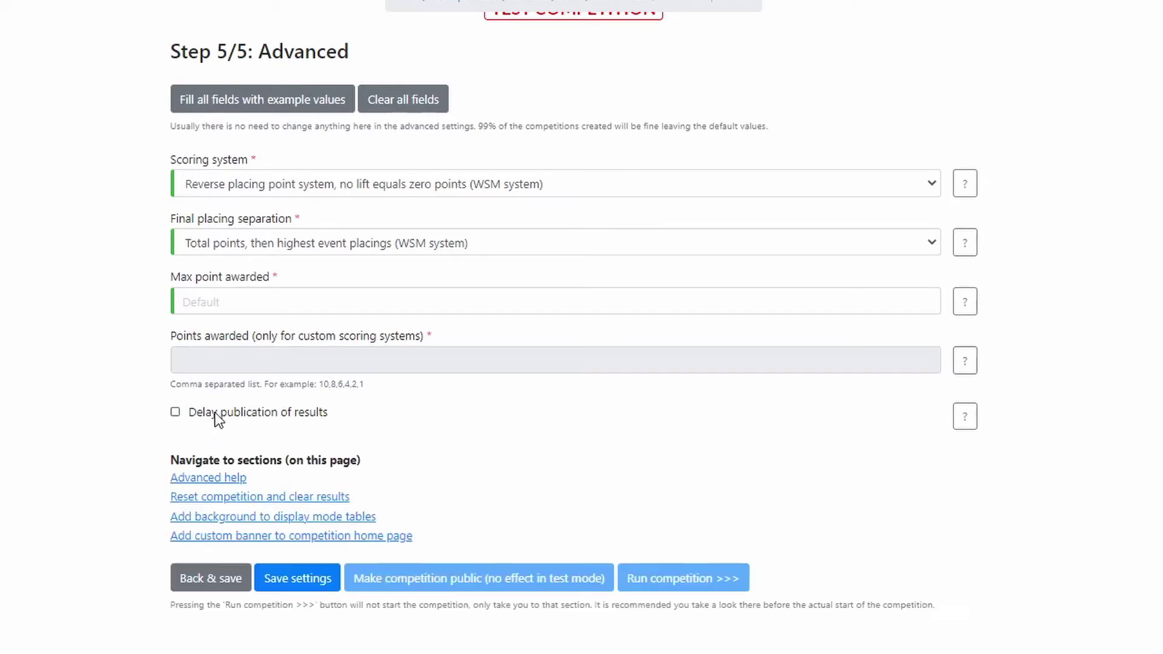
{"action": "left_click", "coordinate": [304, 578]}
{"action": "scroll", "coordinate": [92, 462], "scroll_direction": "down", "scroll_amount": 1}
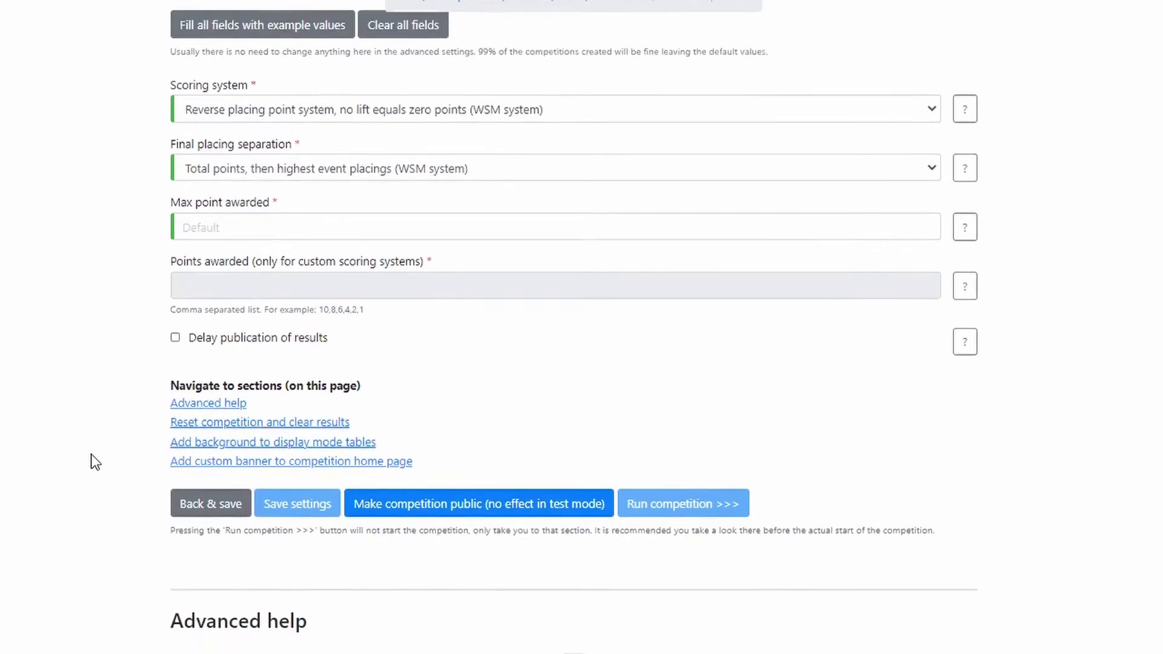
{"action": "scroll", "coordinate": [95, 463], "scroll_direction": "down", "scroll_amount": 4}
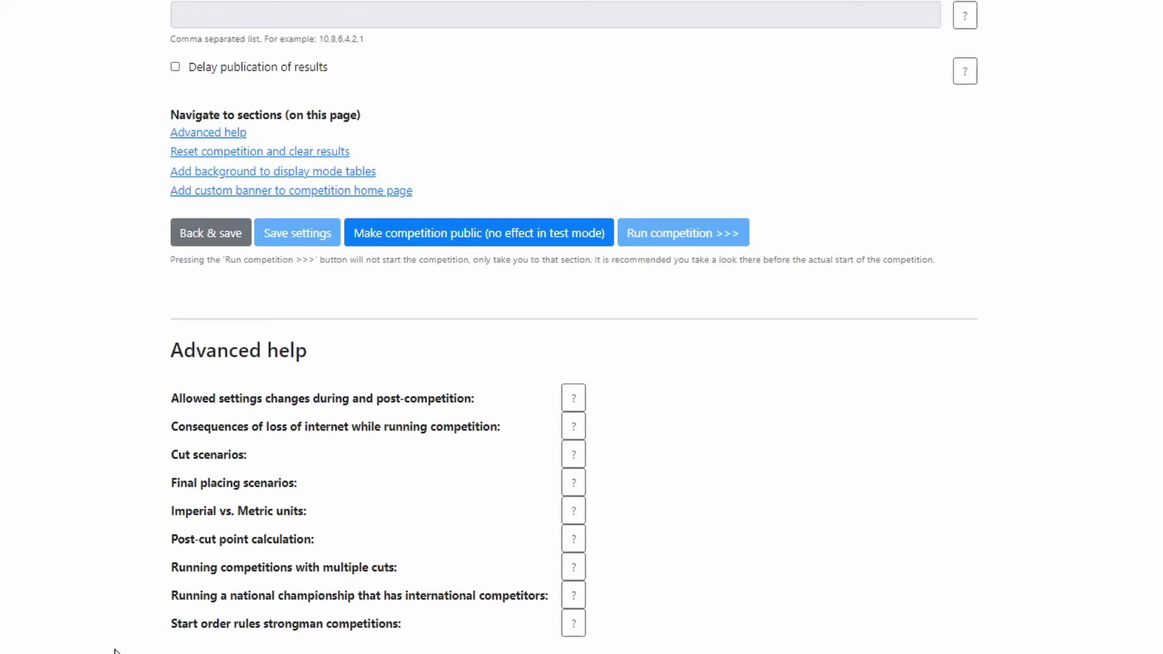
Scroll past Advanced help and Reset competition to the display-mode background upload section.
{"action": "scroll", "coordinate": [115, 651], "scroll_direction": "down", "scroll_amount": 6}
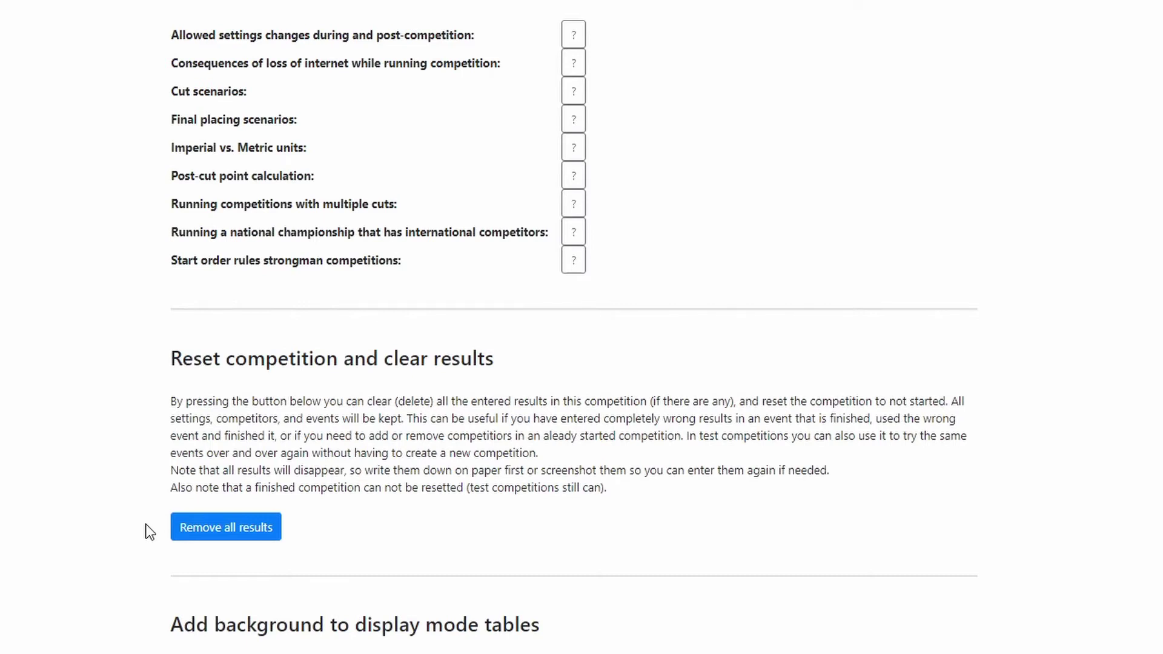
{"action": "scroll", "coordinate": [149, 532], "scroll_direction": "down", "scroll_amount": 10}
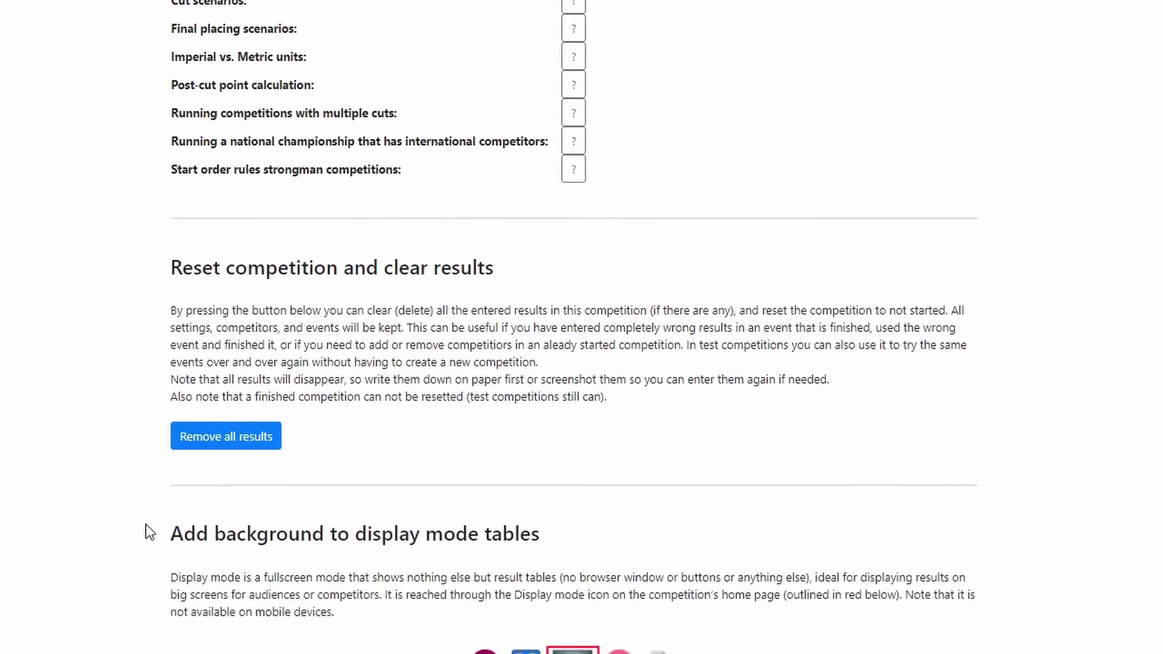
{"action": "scroll", "coordinate": [150, 531], "scroll_direction": "down", "scroll_amount": 2}
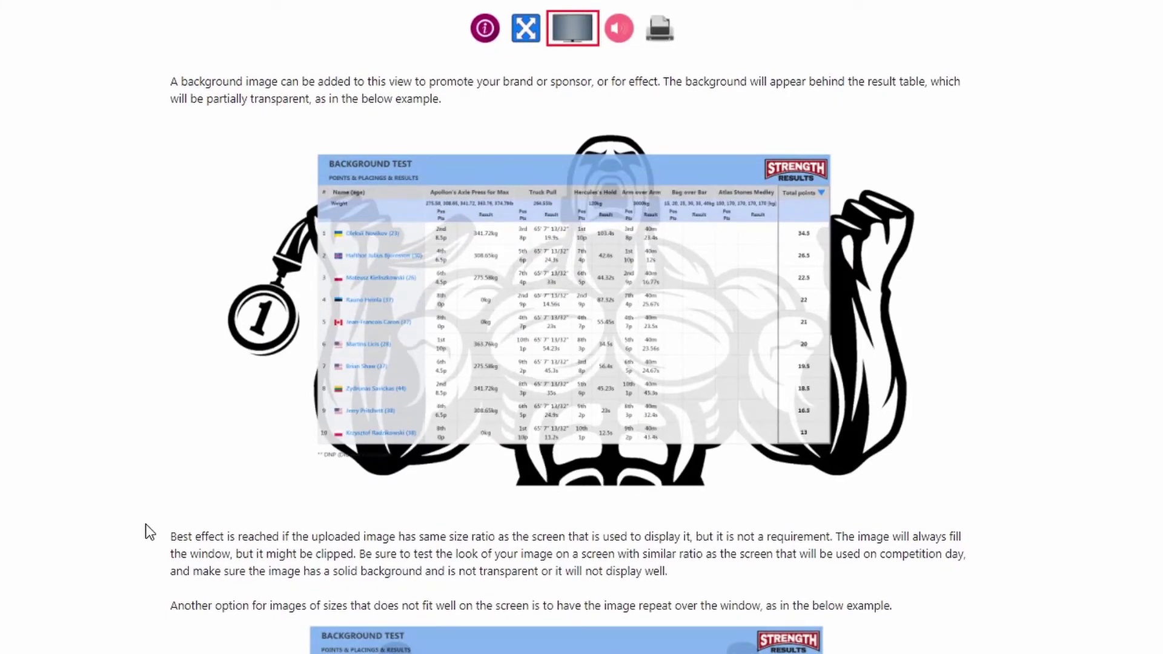
{"action": "scroll", "coordinate": [149, 531], "scroll_direction": "down", "scroll_amount": 8}
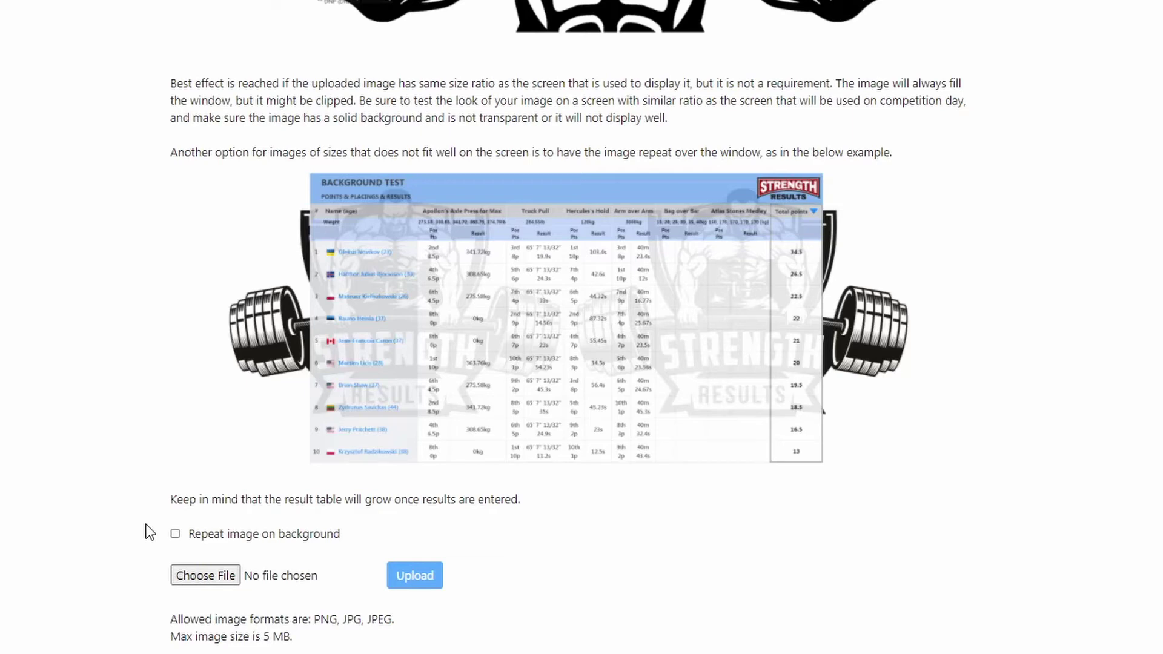
Upload pic.jpg as the display-mode table background.
{"action": "left_click", "coordinate": [199, 578]}
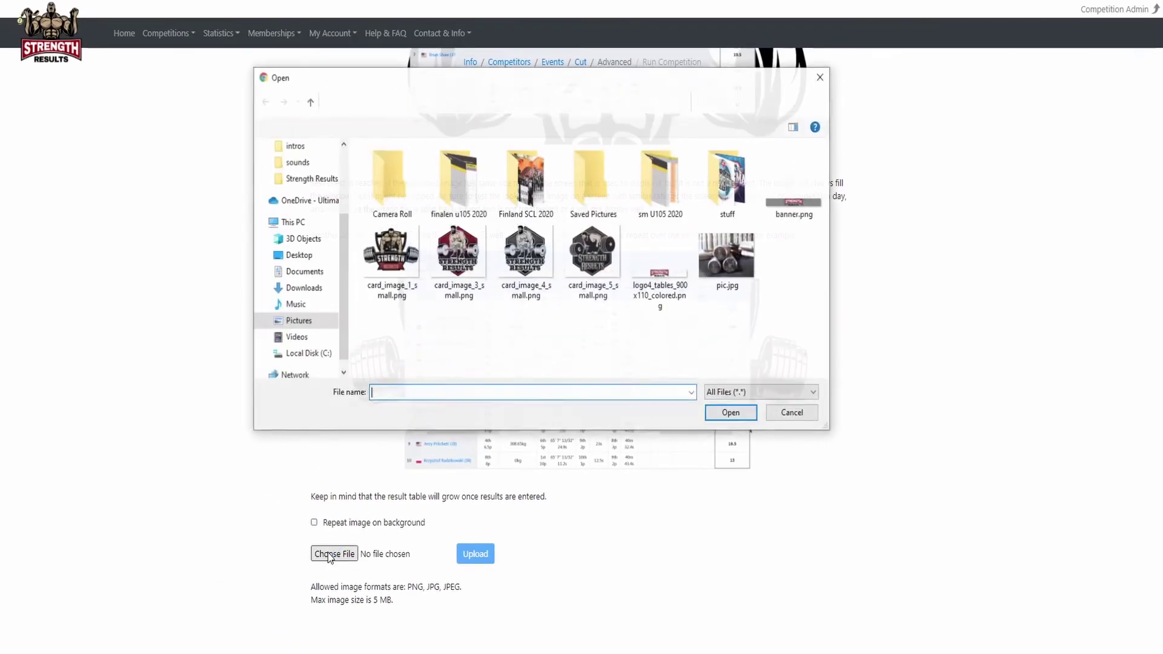
{"action": "left_click", "coordinate": [725, 271]}
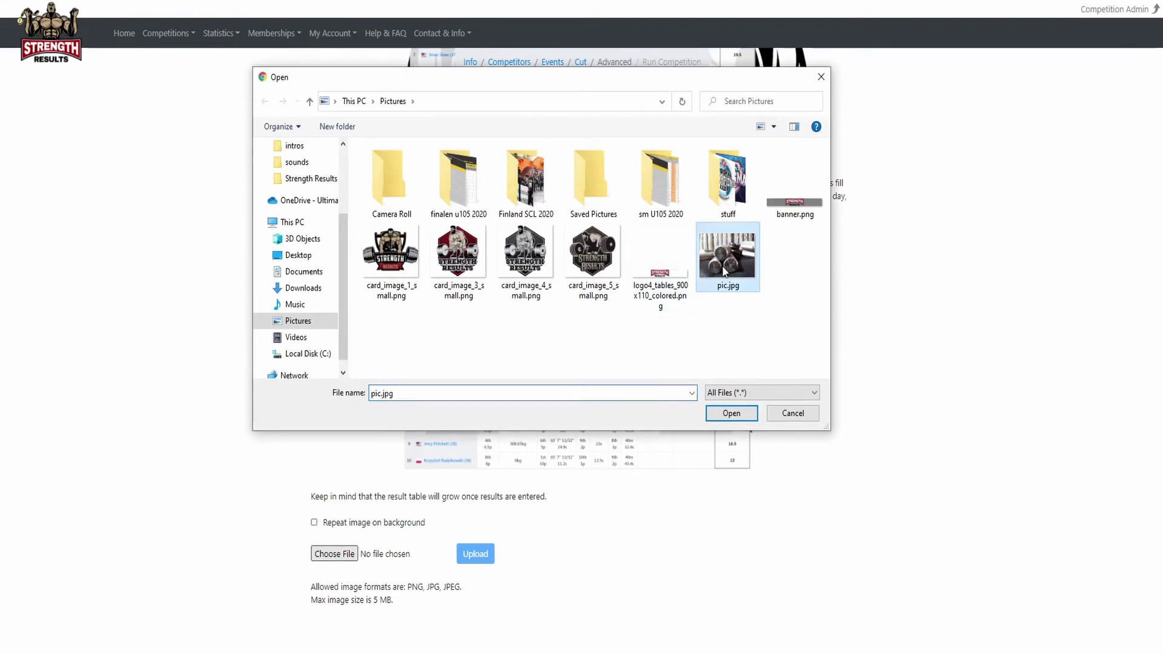
{"action": "left_click", "coordinate": [729, 413]}
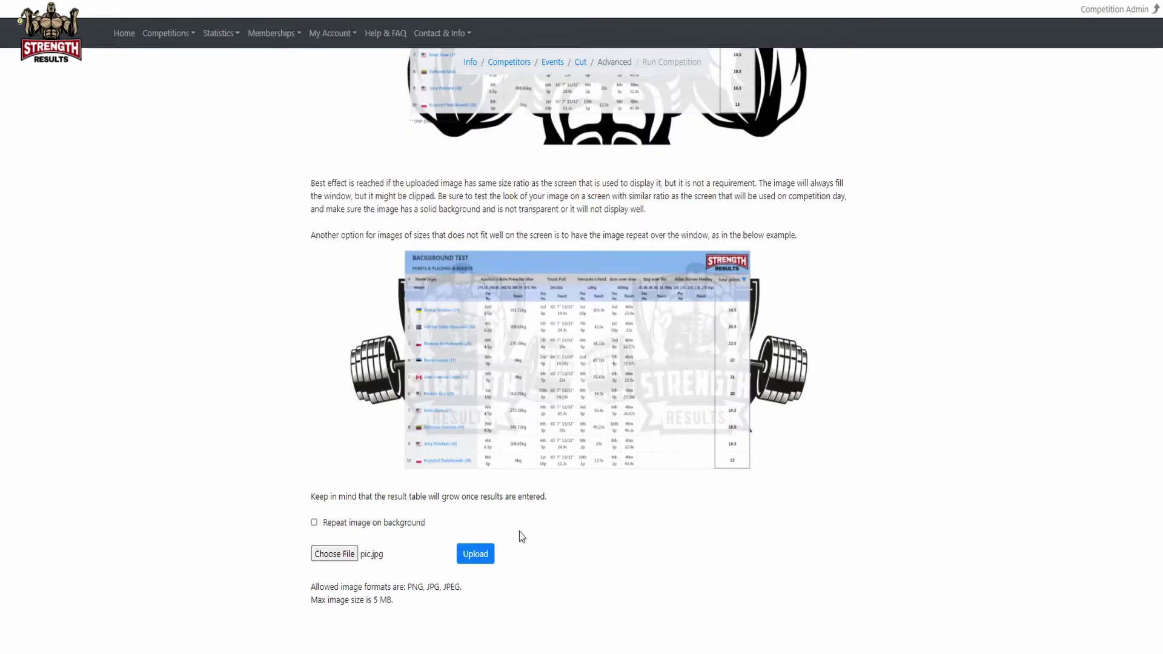
{"action": "left_click", "coordinate": [484, 553]}
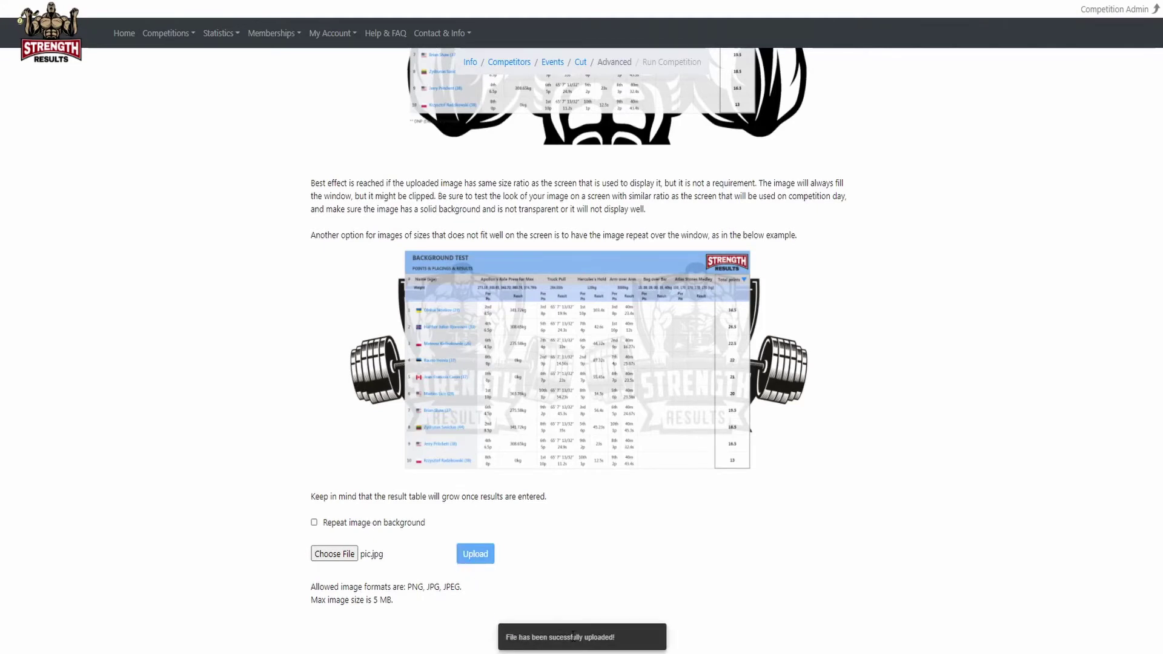
Preview pic.jpg behind the results table, then exit the full-screen preview.
{"action": "scroll", "coordinate": [420, 578], "scroll_direction": "down", "scroll_amount": 3}
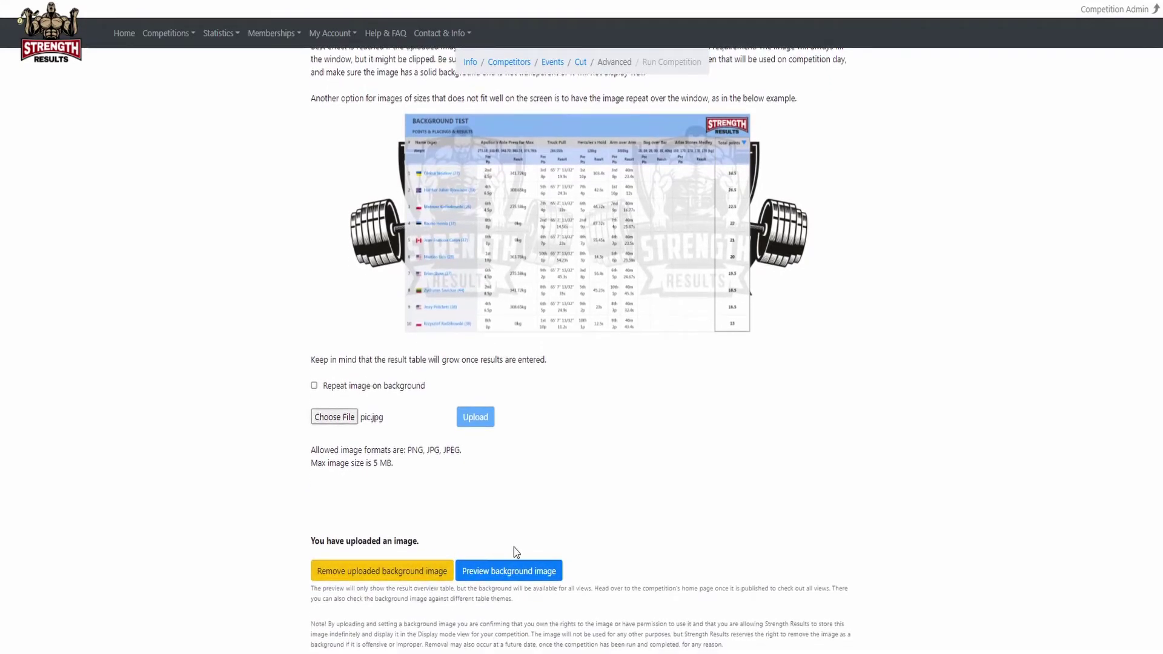
{"action": "left_click", "coordinate": [513, 571]}
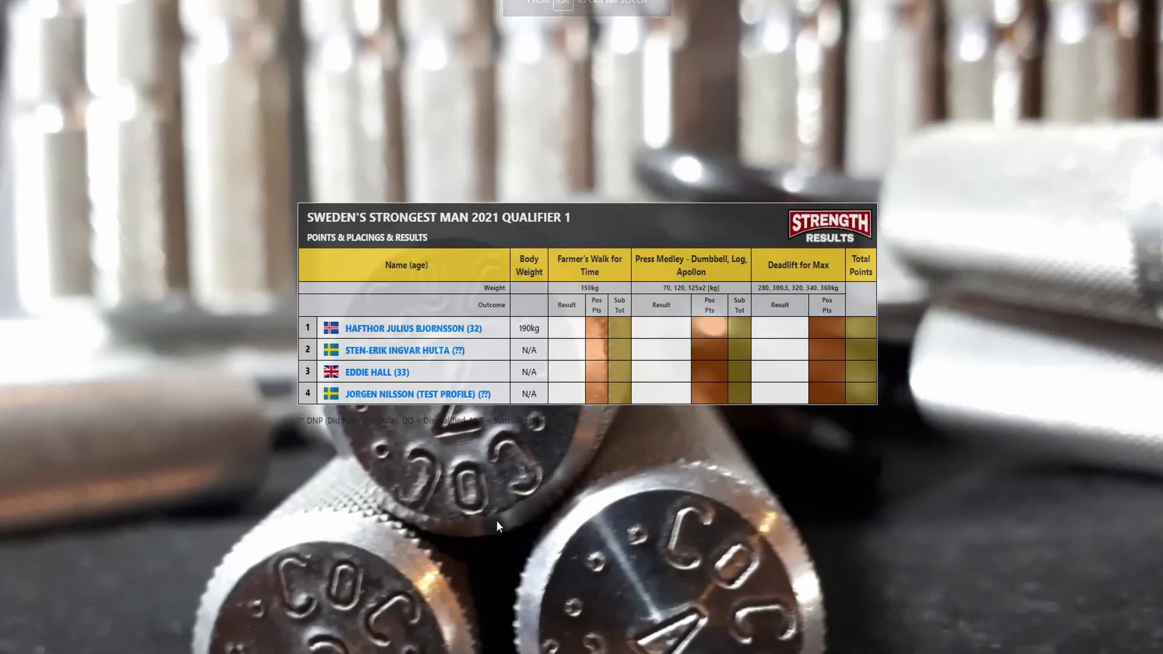
{"action": "key", "text": "Escape"}
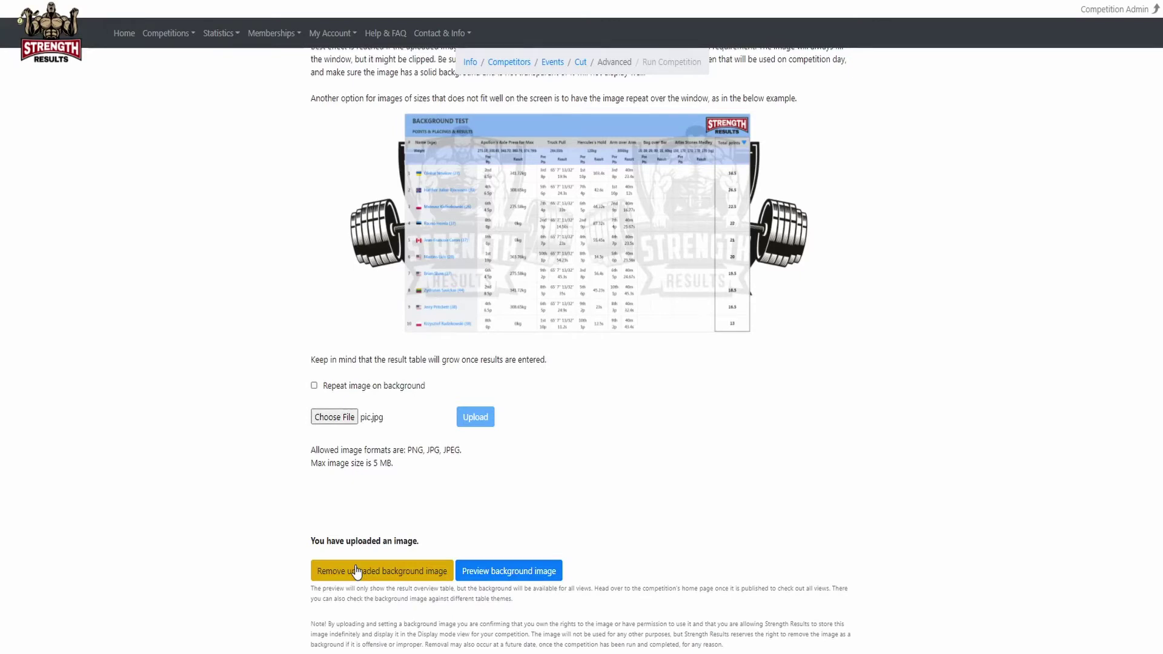
Remove the uploaded background image.
{"action": "left_click", "coordinate": [356, 570]}
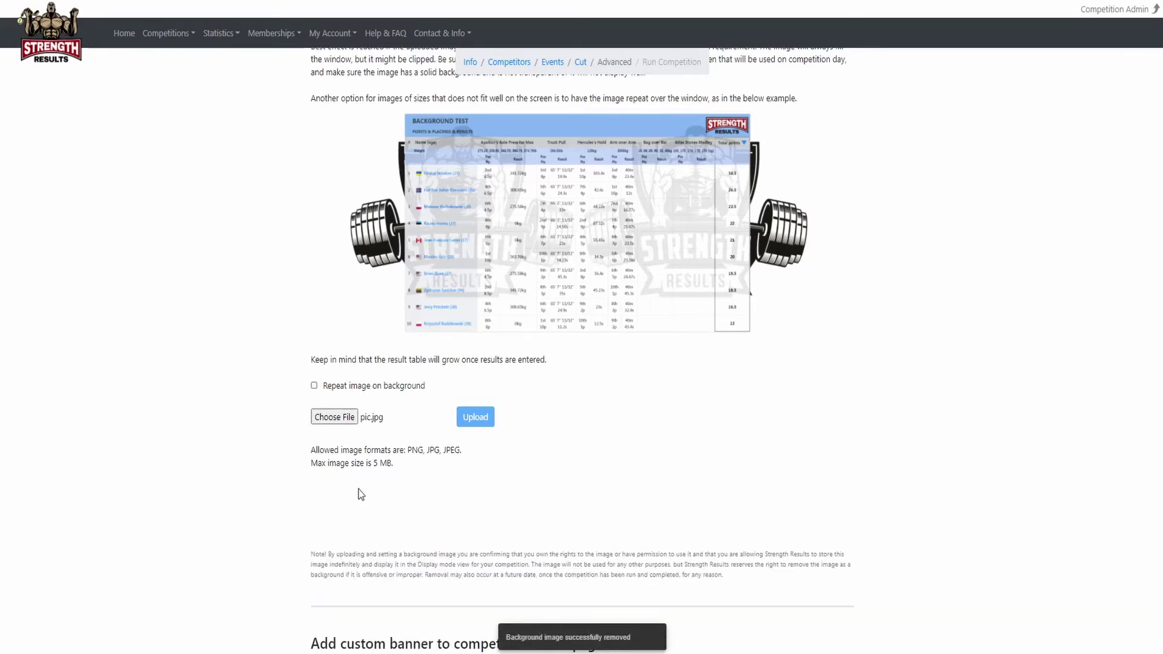
{"action": "scroll", "coordinate": [359, 491], "scroll_direction": "down", "scroll_amount": 5}
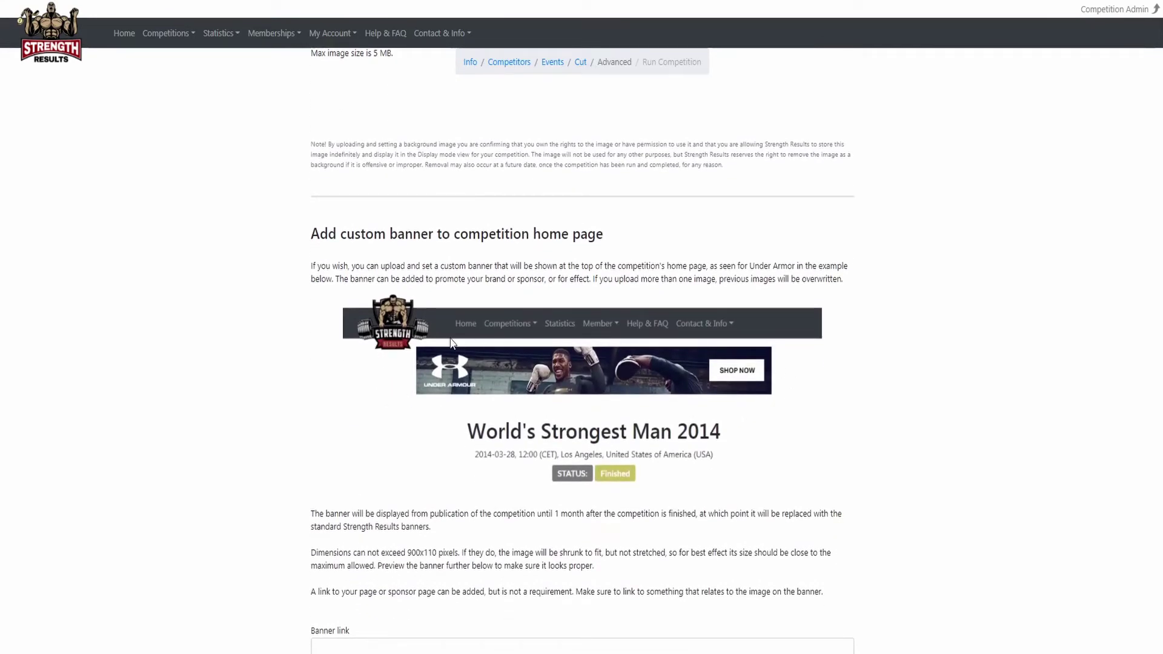
{"action": "scroll", "coordinate": [328, 365], "scroll_direction": "down", "scroll_amount": 4}
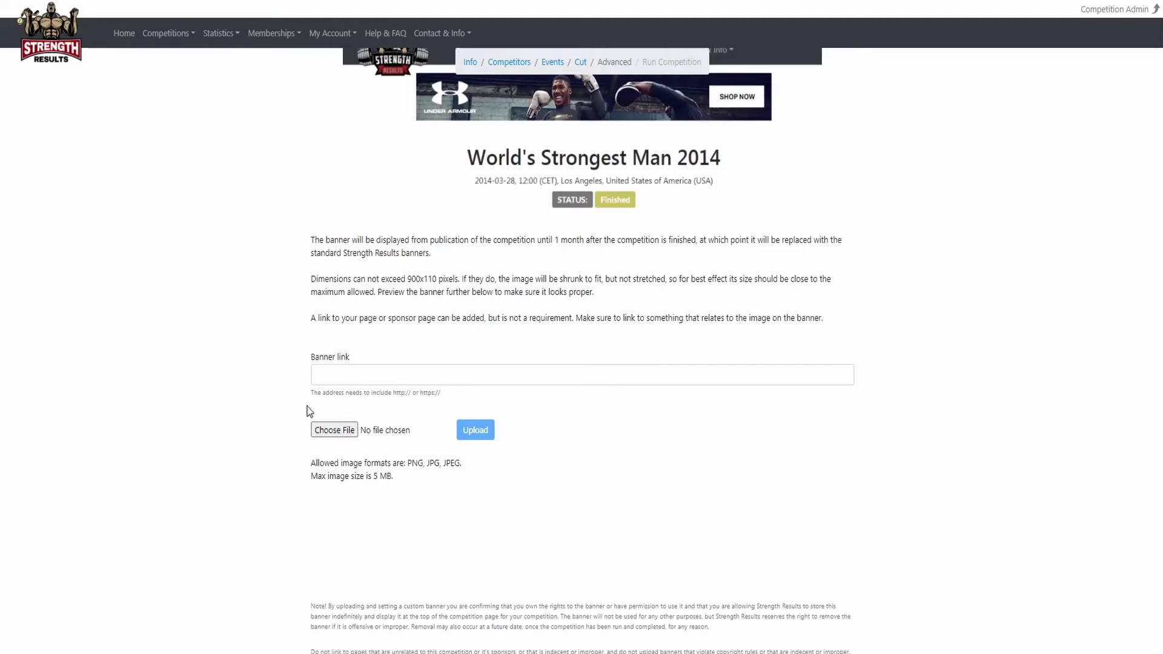
Upload banner.png as the custom banner and preview it on the competition home page.
{"action": "left_click", "coordinate": [332, 430]}
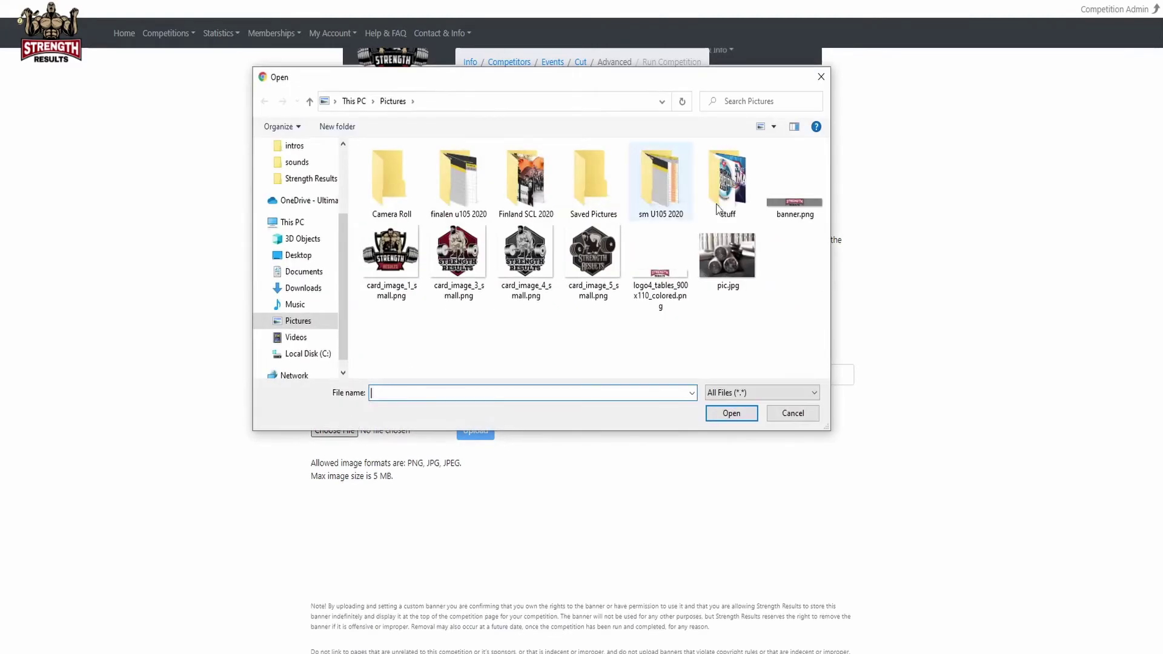
{"action": "left_click", "coordinate": [780, 206]}
{"action": "left_click", "coordinate": [731, 413]}
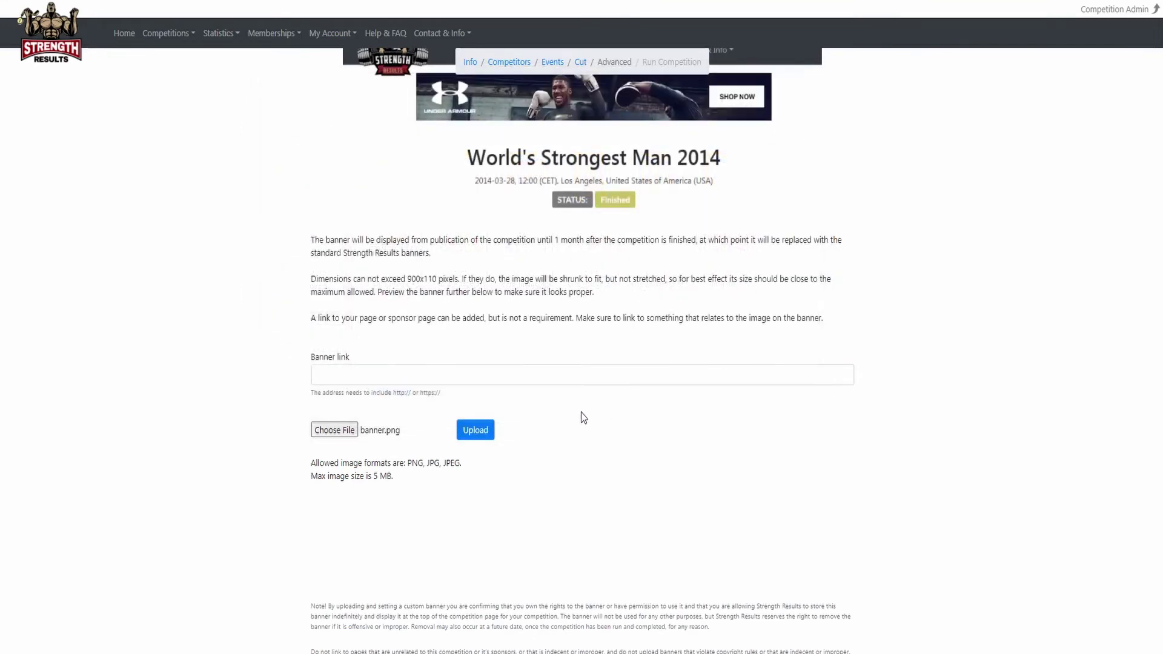
{"action": "left_click", "coordinate": [476, 432]}
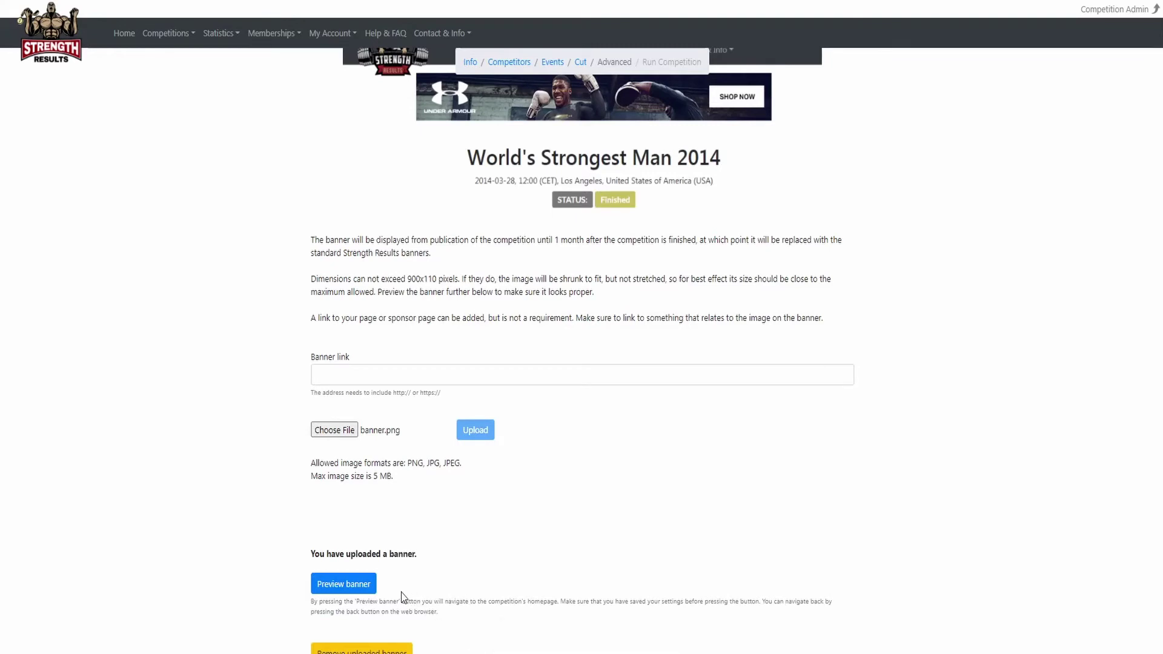
{"action": "left_click", "coordinate": [362, 585]}
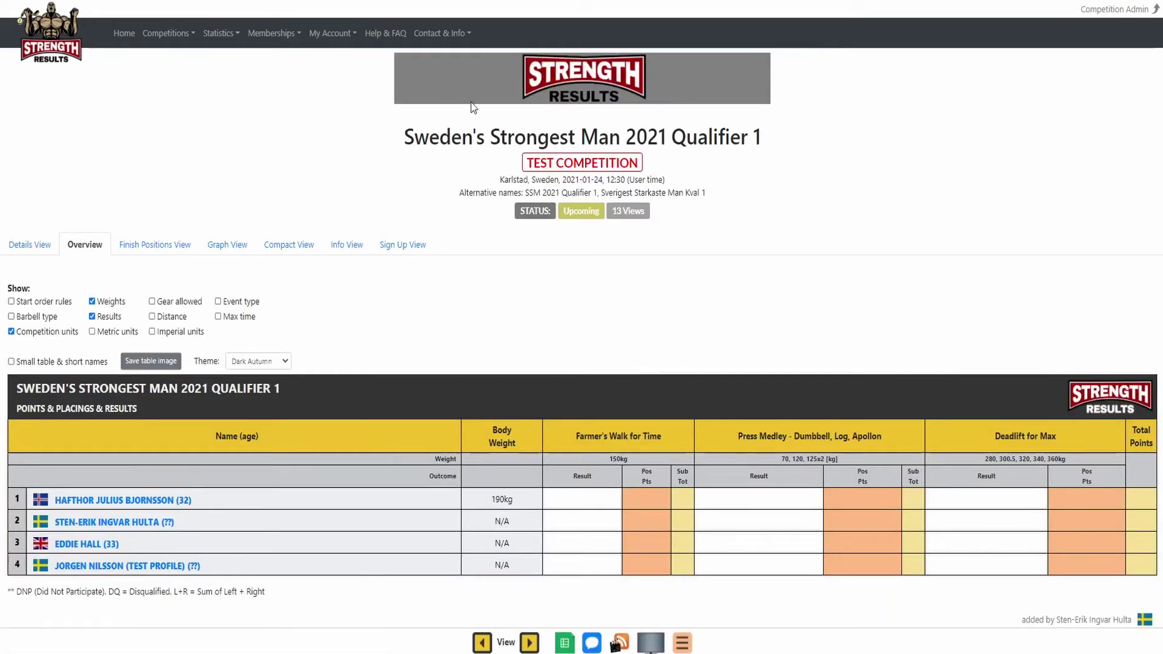
{"action": "key", "text": "alt+Left"}
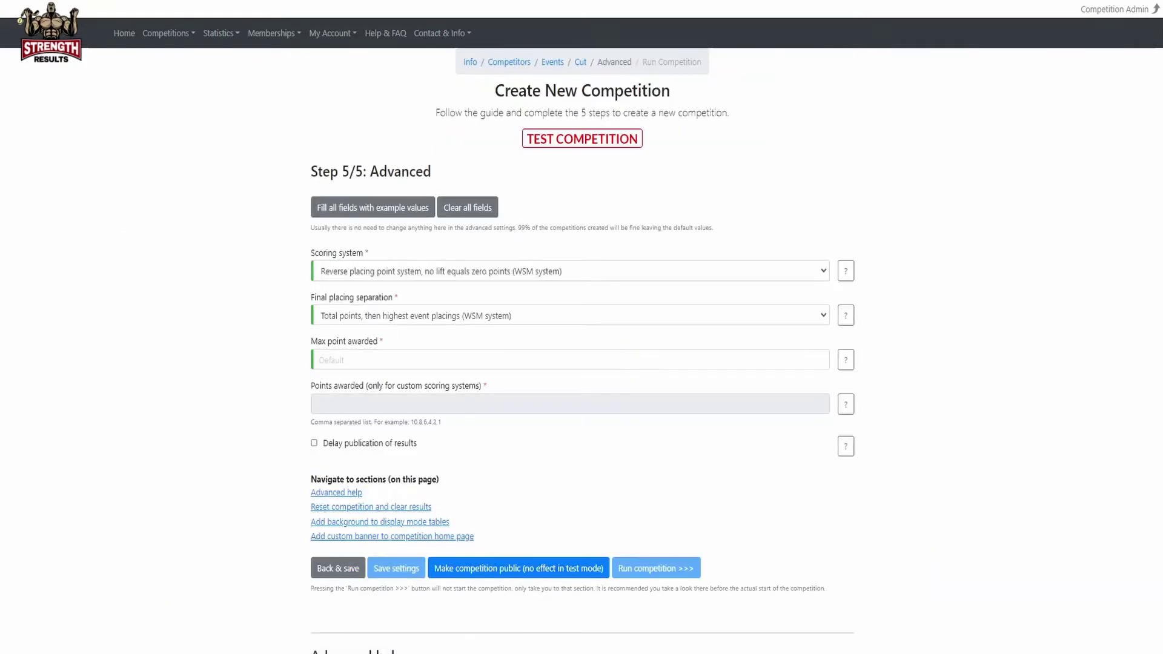
{"action": "scroll", "coordinate": [343, 504], "scroll_direction": "down", "scroll_amount": 20}
{"action": "scroll", "coordinate": [343, 507], "scroll_direction": "down", "scroll_amount": 8}
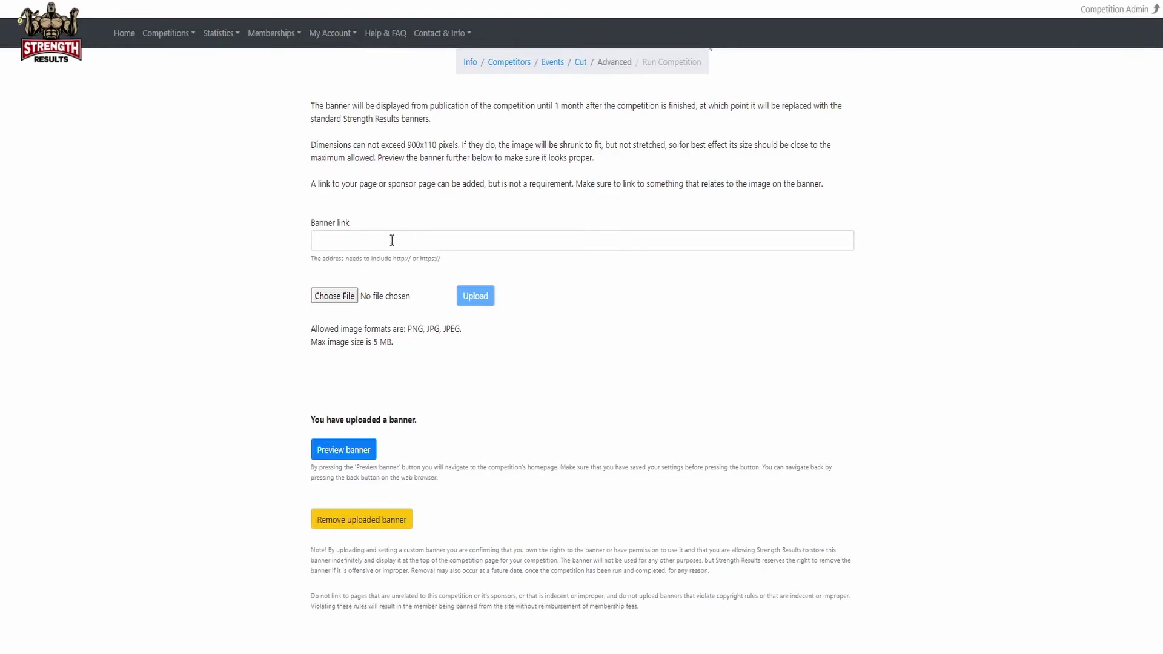
{"action": "scroll", "coordinate": [327, 237], "scroll_direction": "up", "scroll_amount": 15}
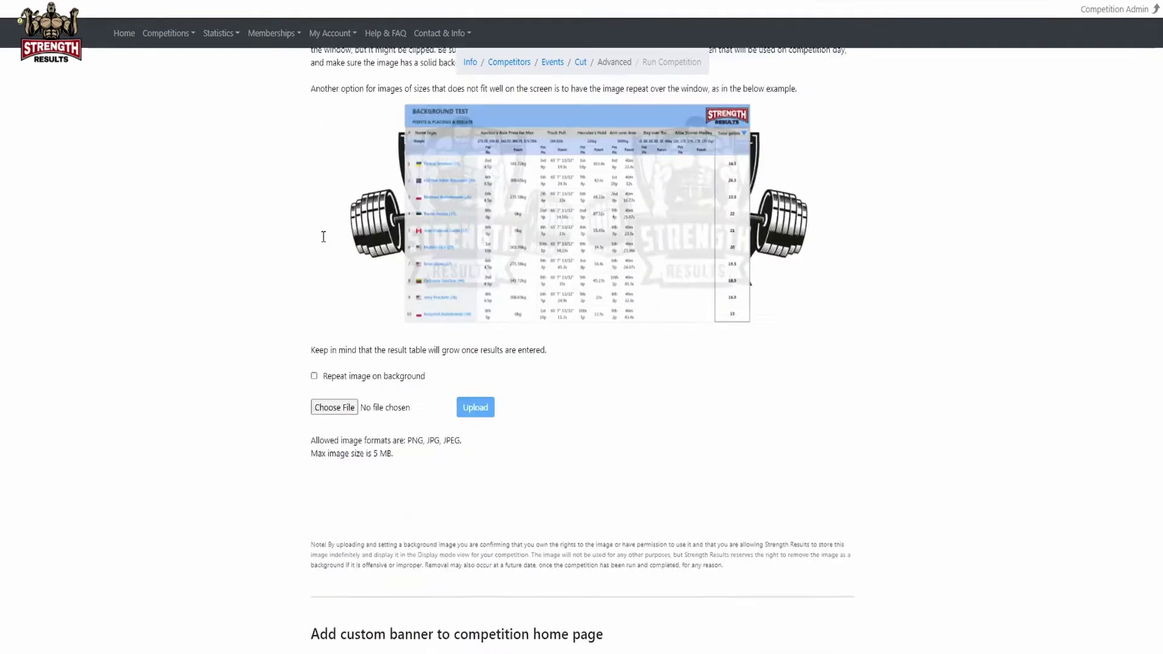
{"action": "scroll", "coordinate": [323, 236], "scroll_direction": "up", "scroll_amount": 10}
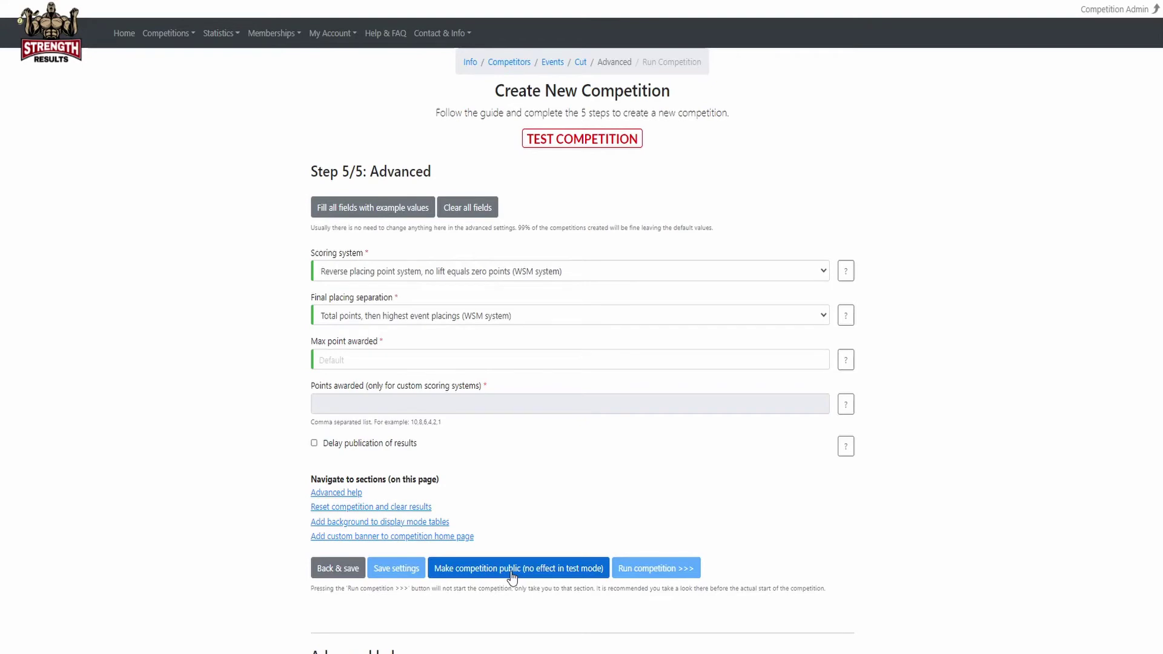
Make the test competition public and open its Run Competition page.
{"action": "left_click", "coordinate": [512, 574]}
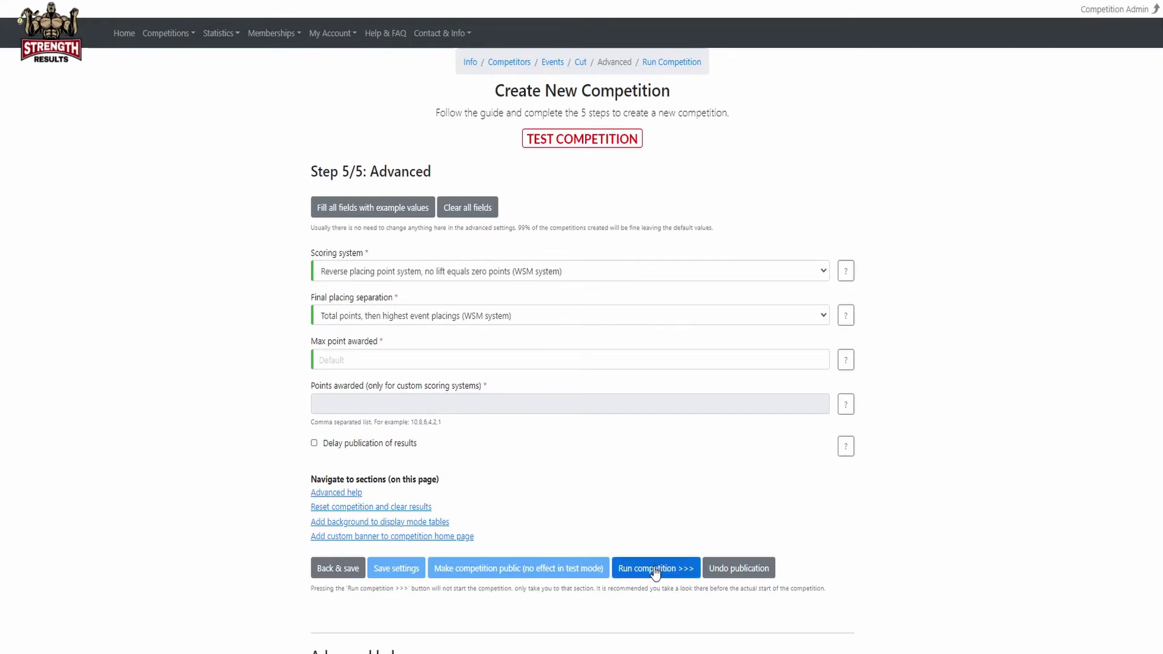
{"action": "left_click", "coordinate": [654, 569]}
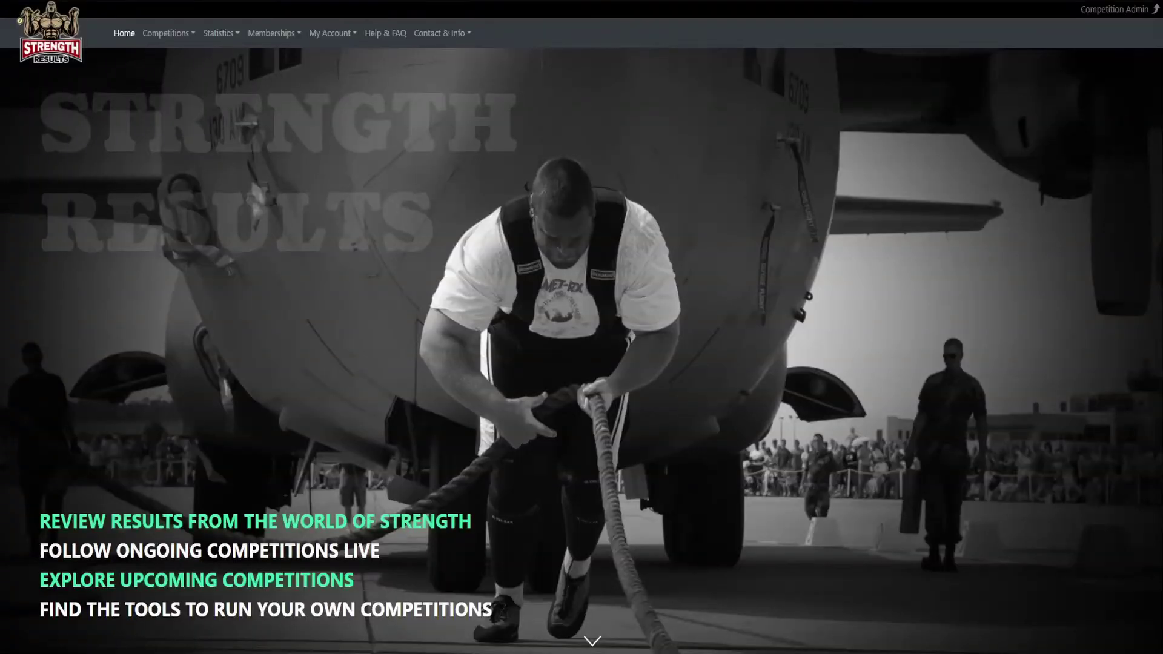
Open Dwarfs VS Giants from My Created Competitions and show its Competitors step.
{"action": "left_click", "coordinate": [192, 32]}
{"action": "left_click", "coordinate": [189, 98]}
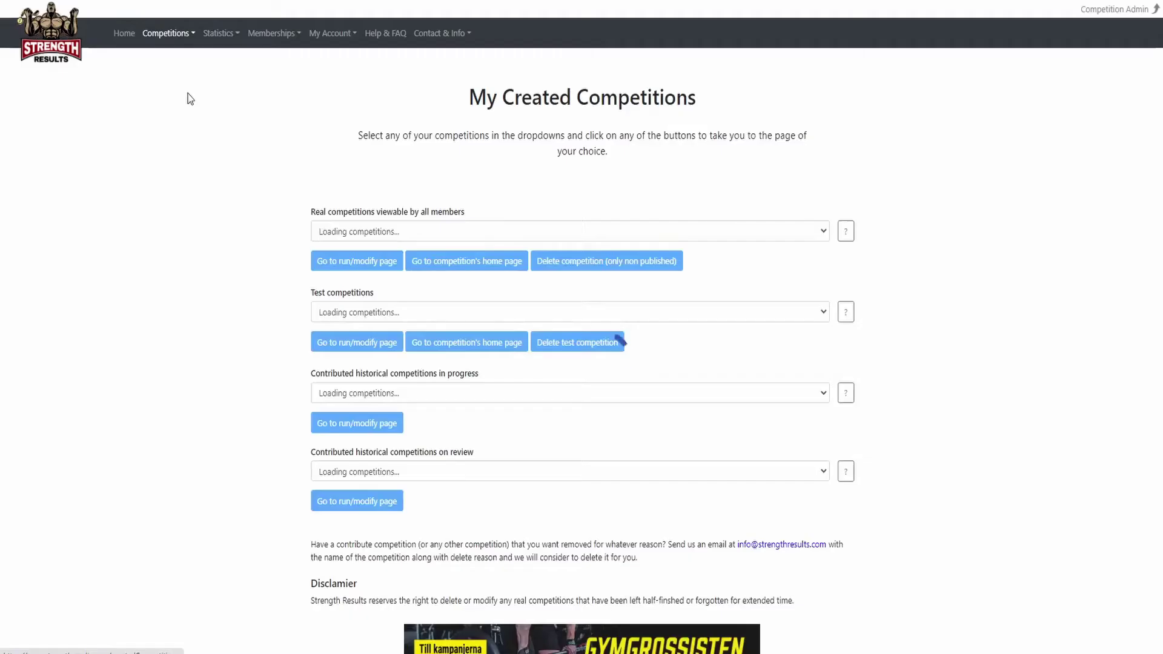
{"action": "left_click", "coordinate": [344, 237]}
{"action": "left_click", "coordinate": [346, 248]}
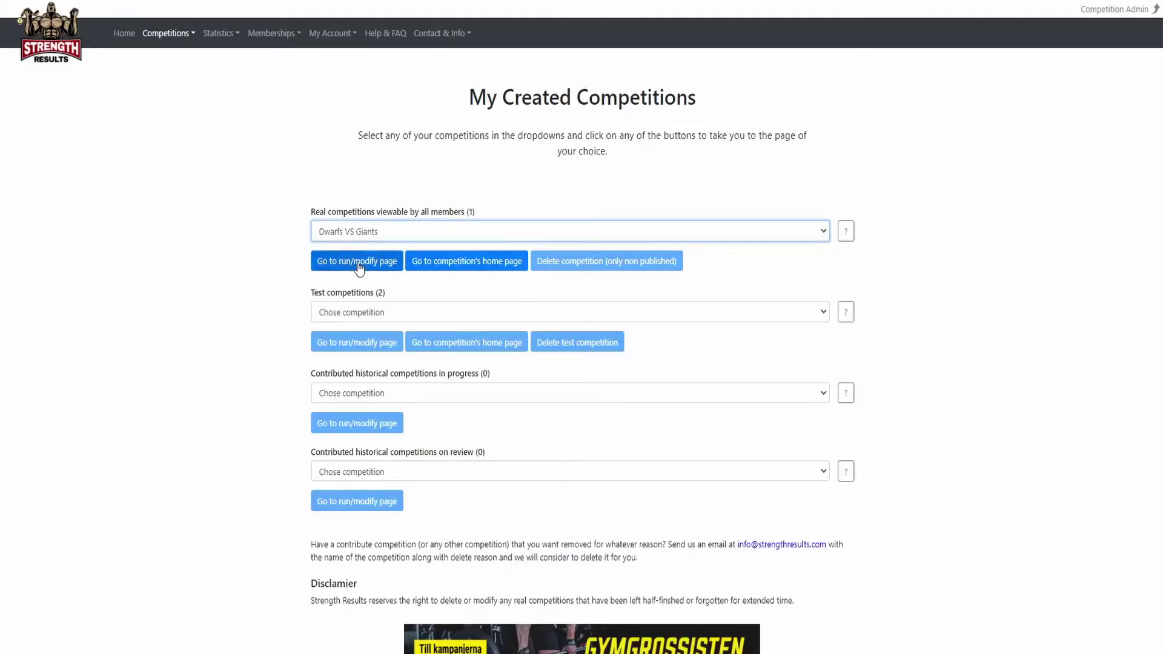
{"action": "left_click", "coordinate": [359, 265]}
{"action": "left_click", "coordinate": [515, 67]}
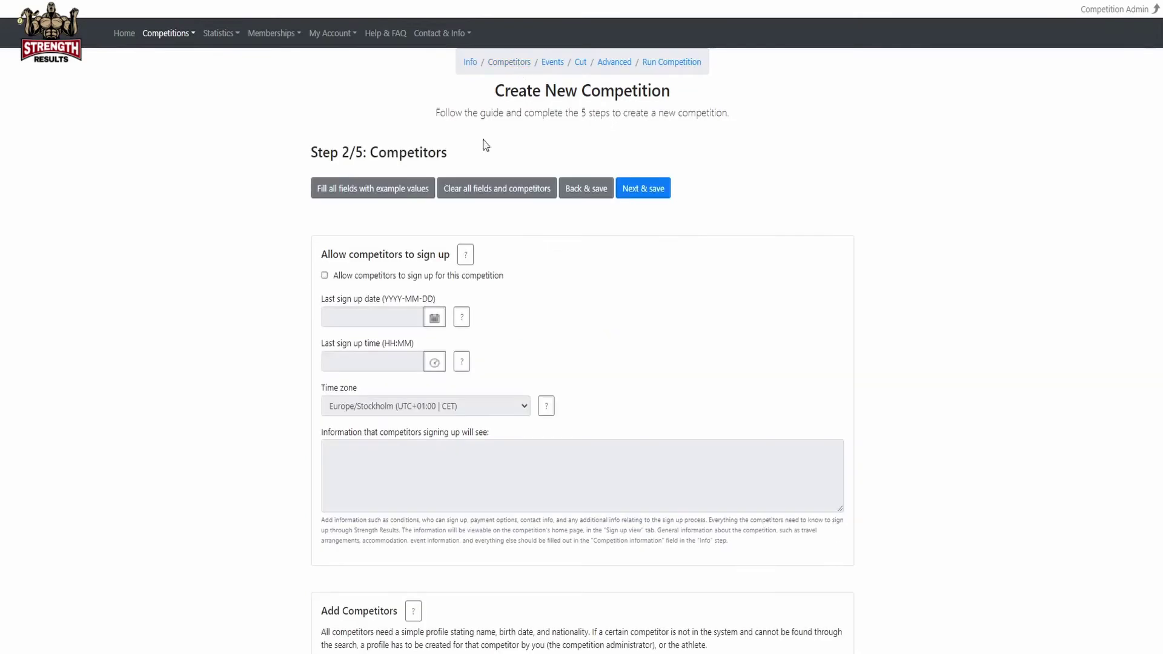
{"action": "scroll", "coordinate": [311, 472], "scroll_direction": "down", "scroll_amount": 6}
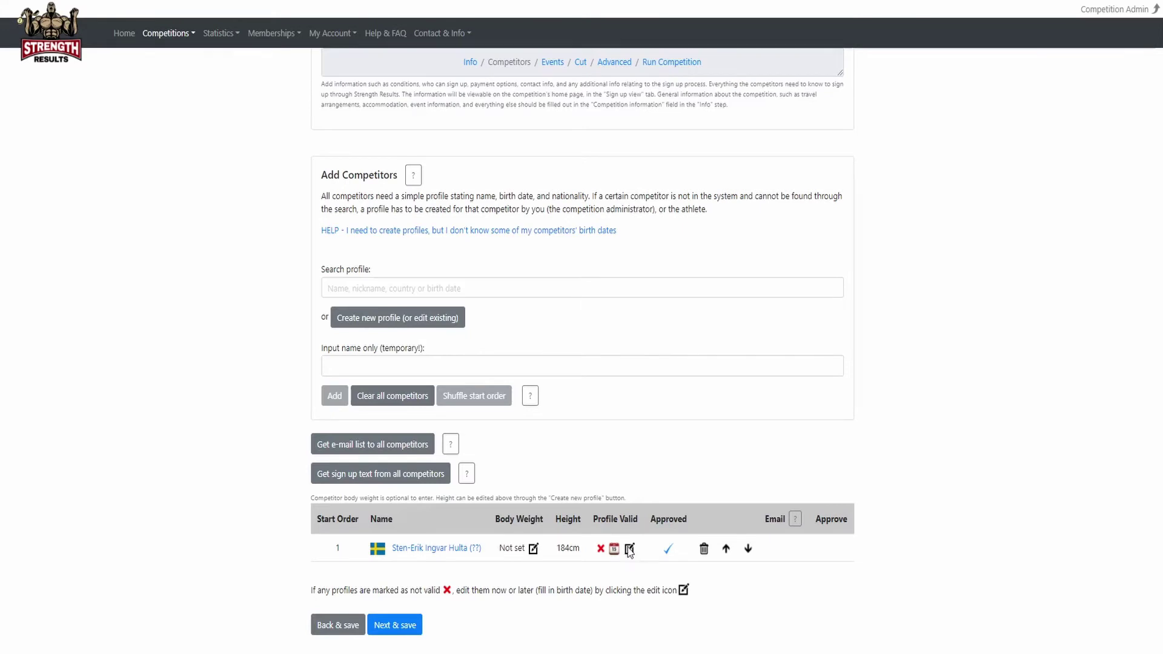
Replace the competitor's missing birth date with 1970-01-01 and update the profile.
{"action": "left_click", "coordinate": [629, 549]}
{"action": "scroll", "coordinate": [369, 378], "scroll_direction": "down", "scroll_amount": 2}
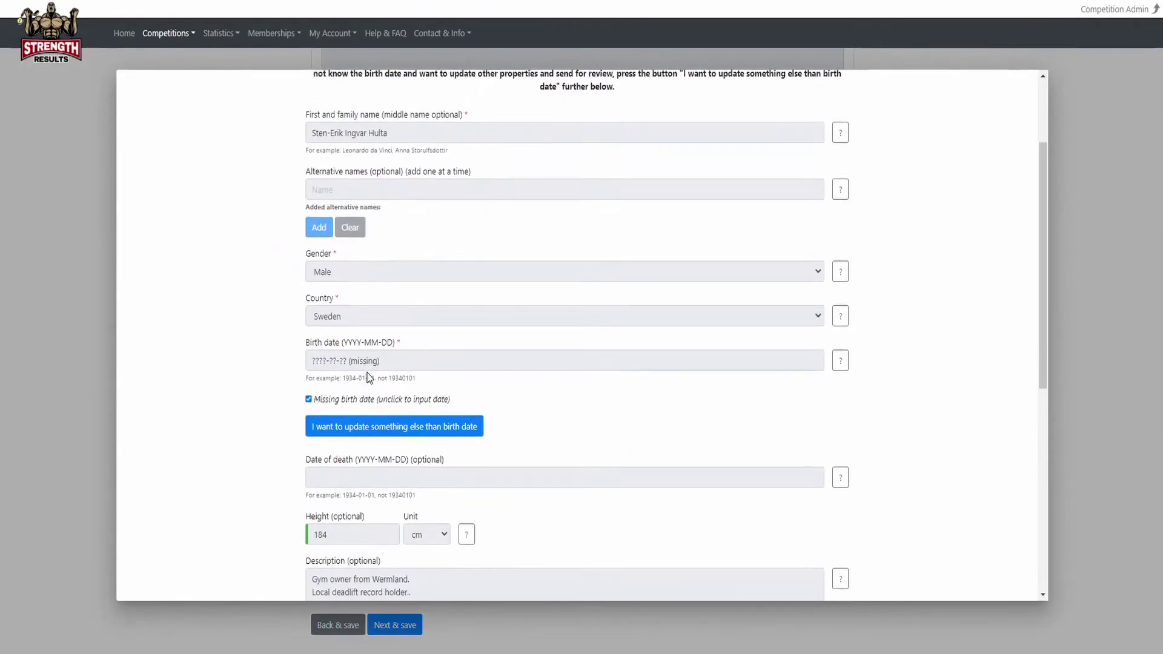
{"action": "left_click", "coordinate": [336, 395]}
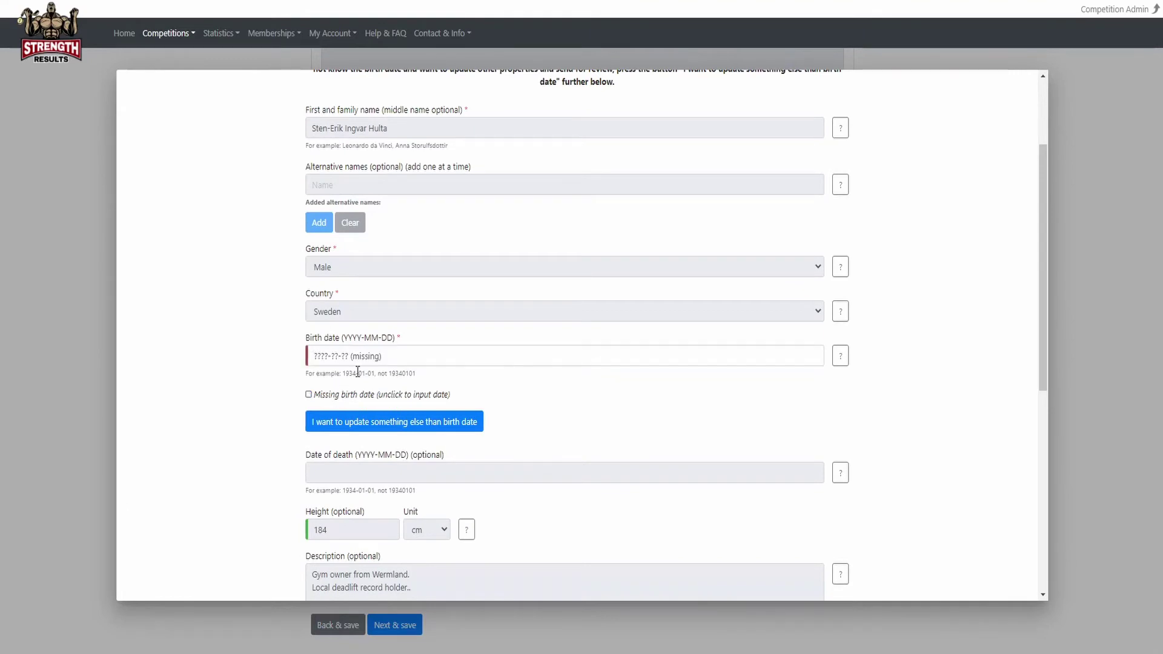
{"action": "left_click_drag", "start_coordinate": [381, 356], "coordinate": [253, 353]}
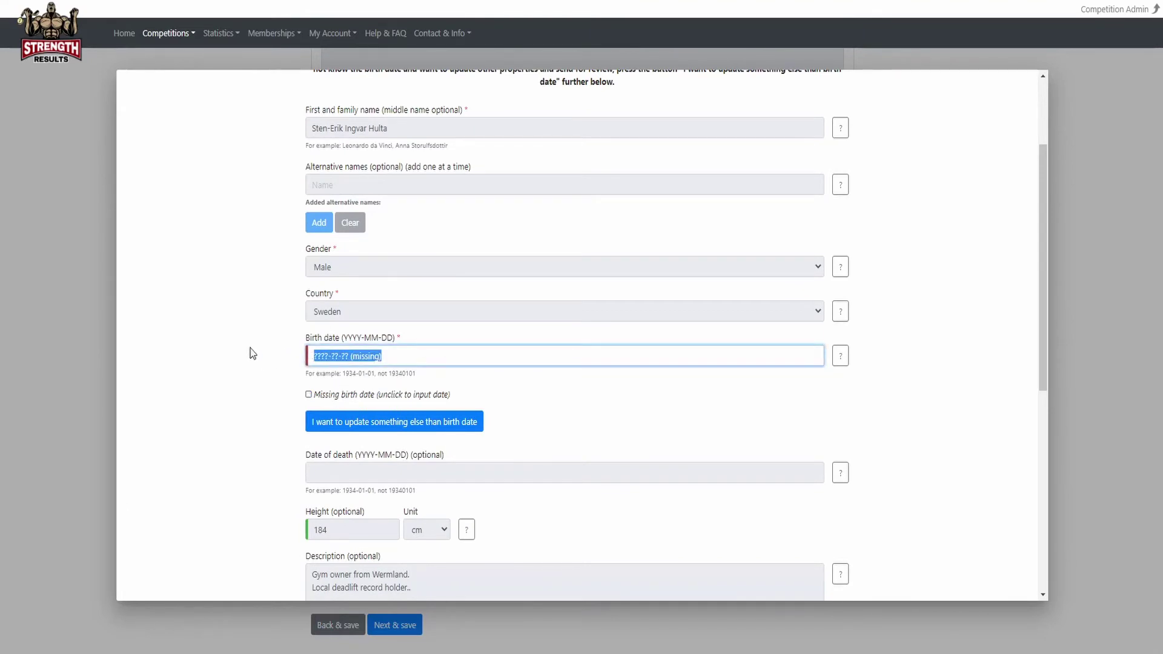
{"action": "type", "text": "1"}
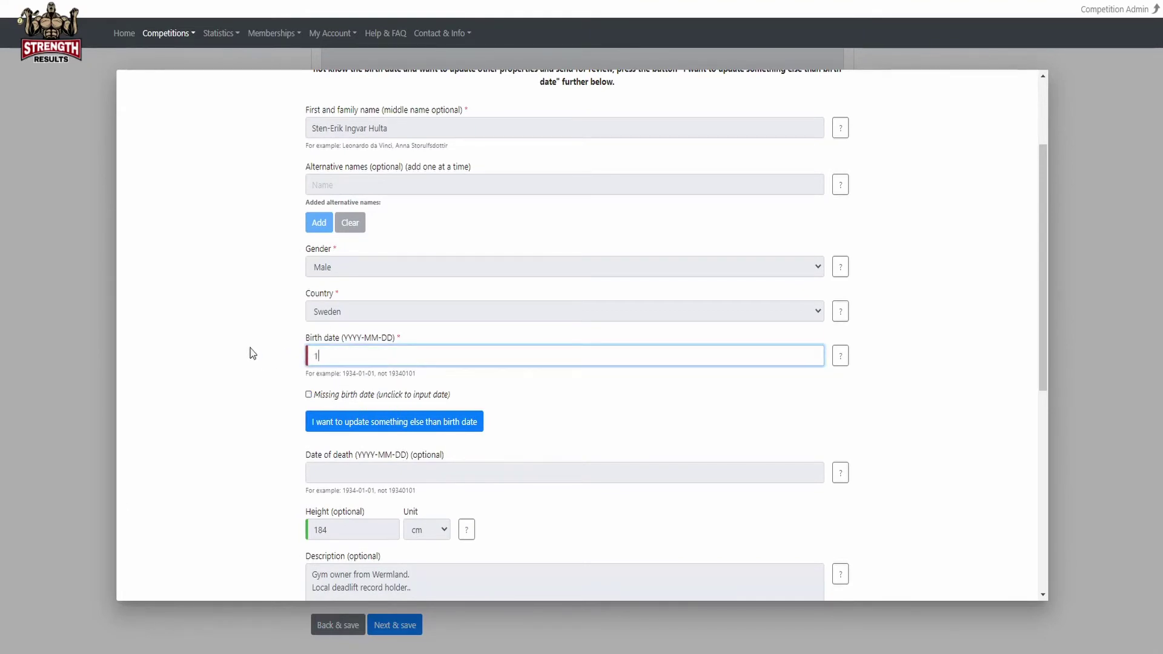
{"action": "type", "text": "970-01-01"}
{"action": "scroll", "coordinate": [306, 447], "scroll_direction": "down", "scroll_amount": 7}
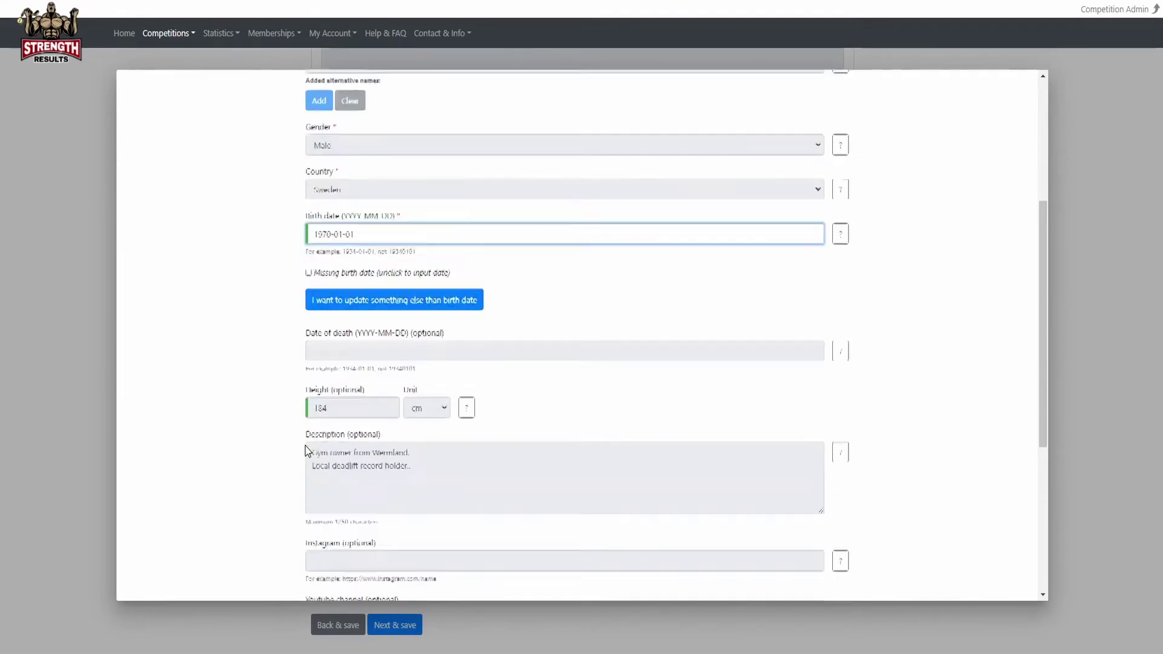
{"action": "left_click", "coordinate": [325, 573]}
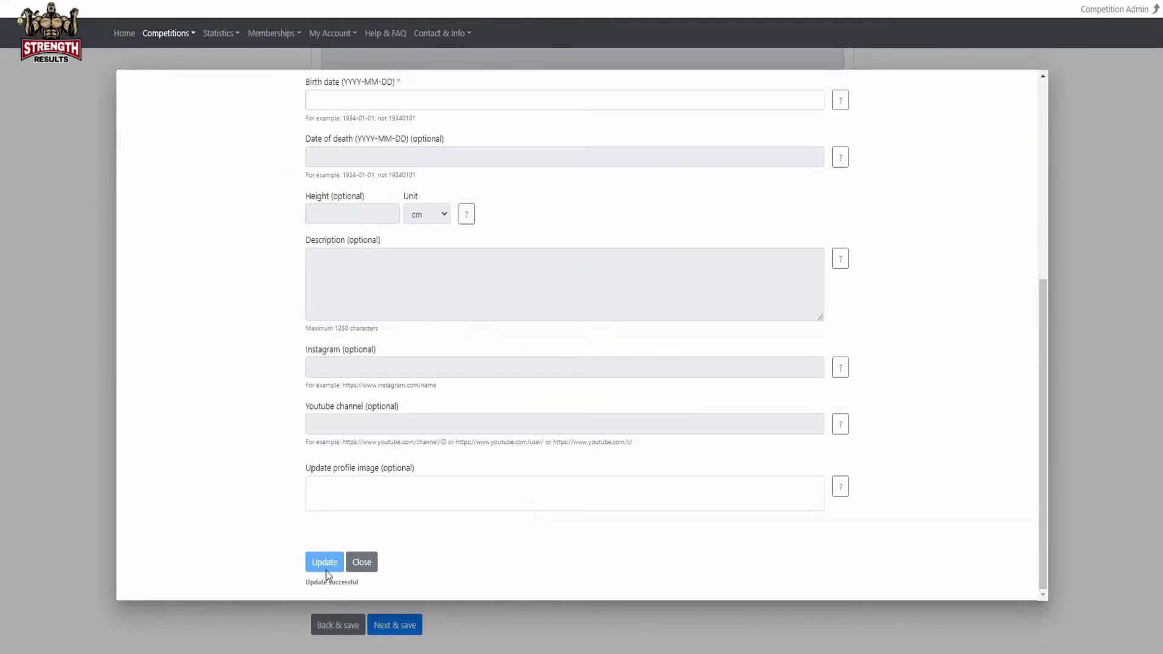
{"action": "left_click", "coordinate": [361, 562]}
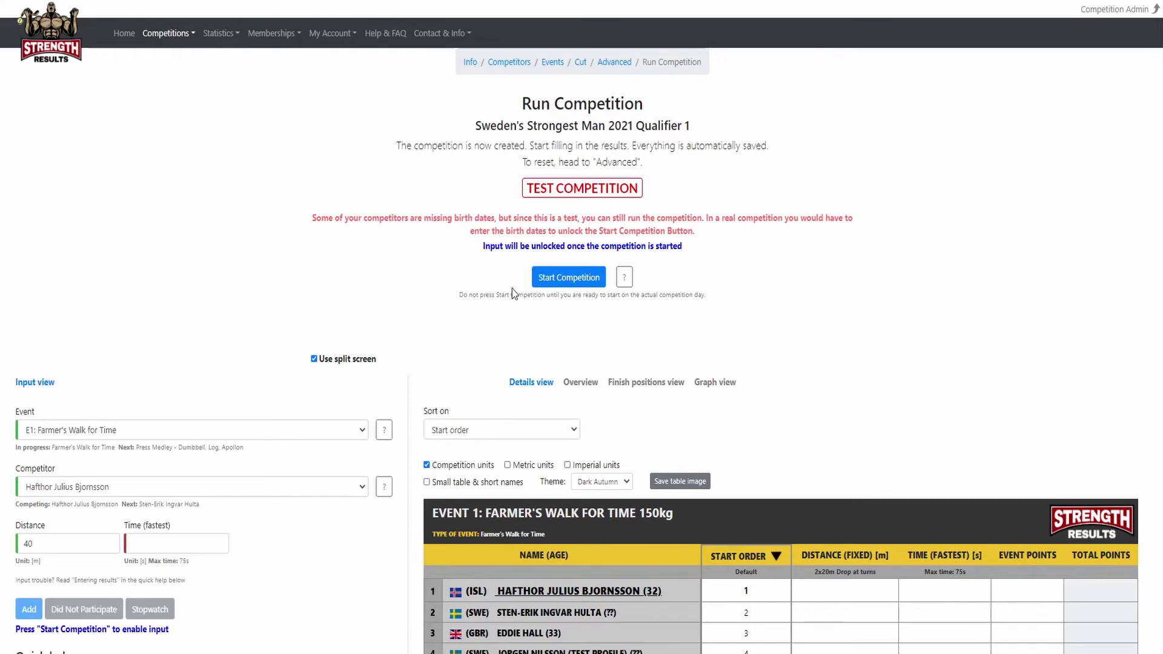
Start the test competition, accept both warnings, then choose Modify to revise competitors.
{"action": "left_click", "coordinate": [570, 279]}
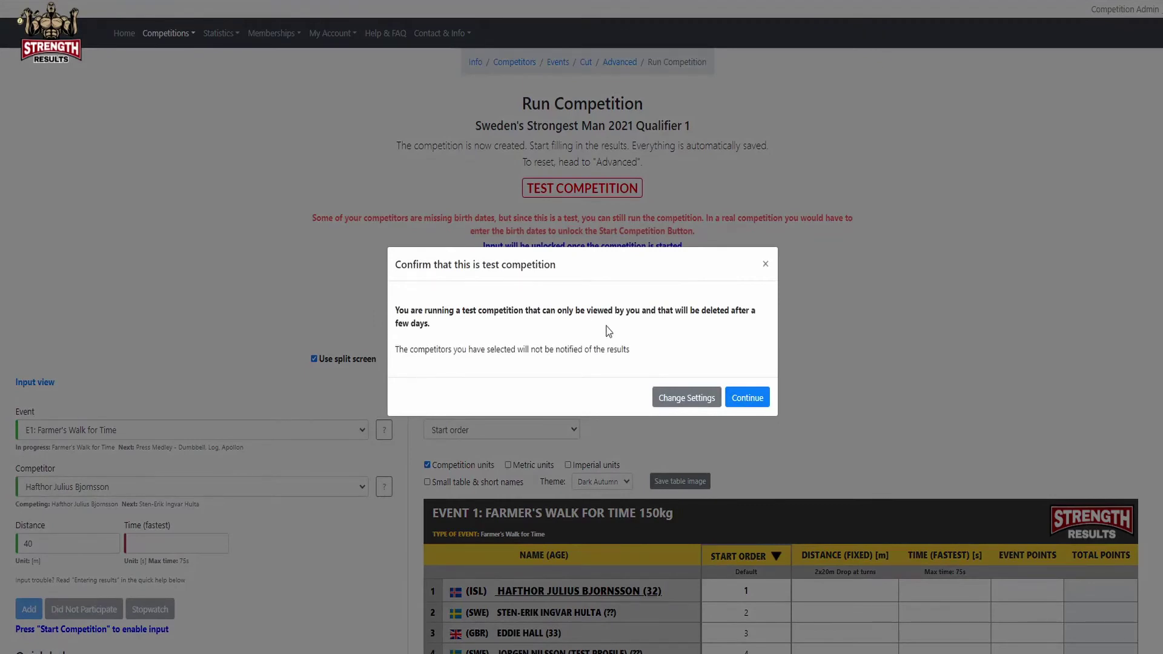
{"action": "left_click", "coordinate": [758, 399]}
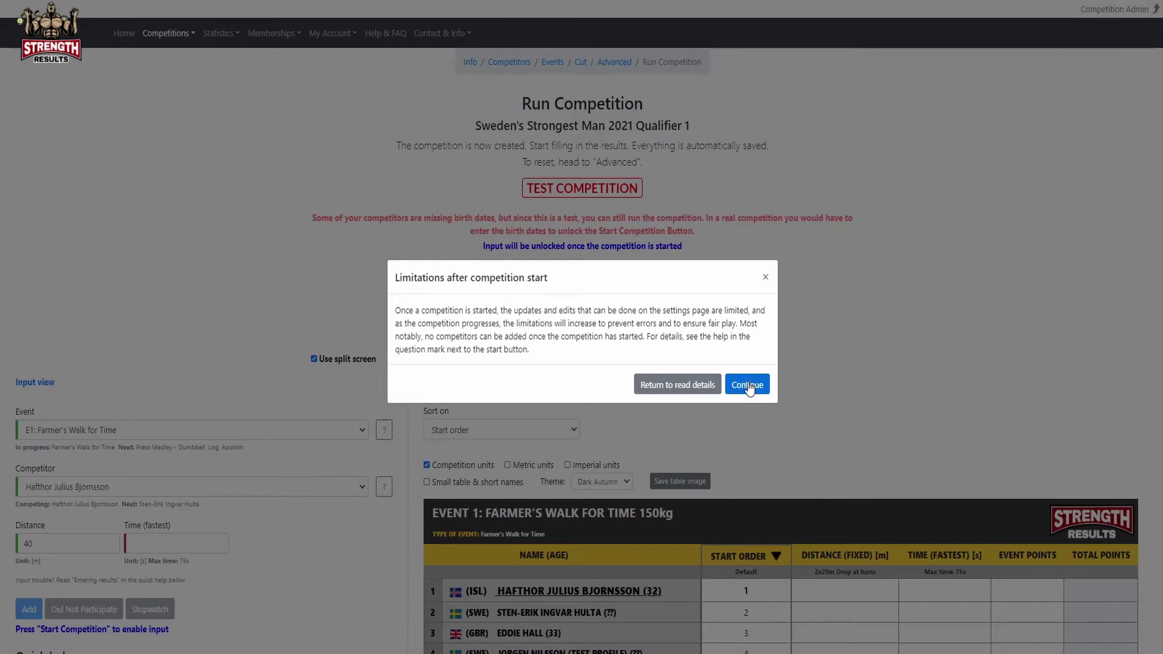
{"action": "left_click", "coordinate": [748, 385]}
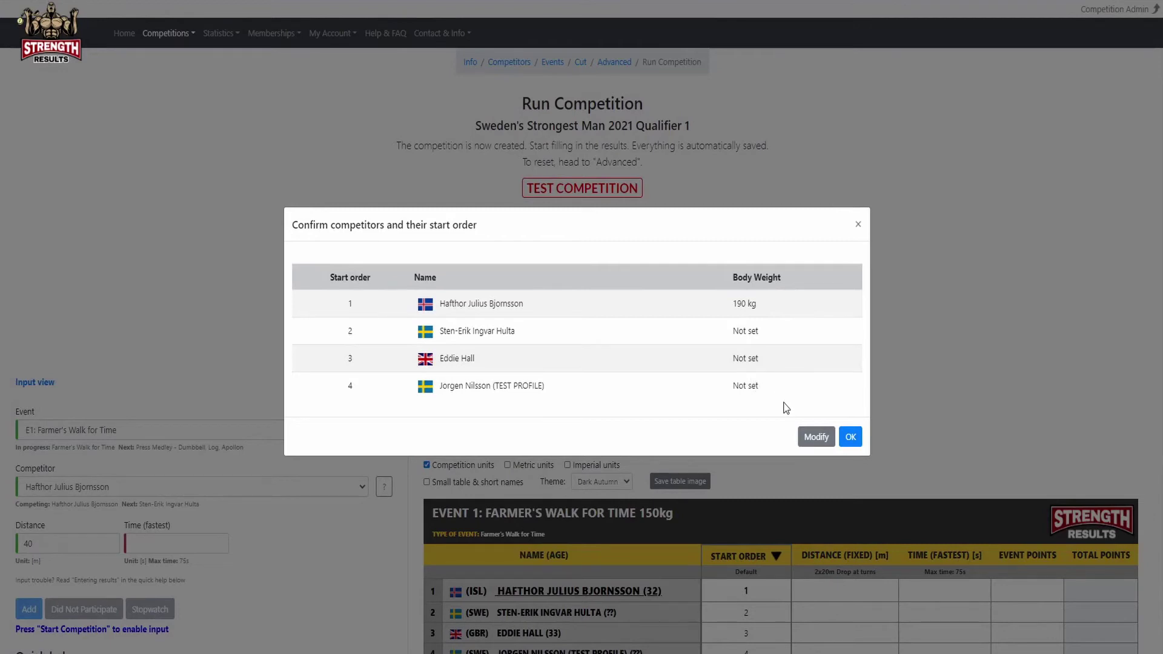
{"action": "left_click", "coordinate": [816, 437]}
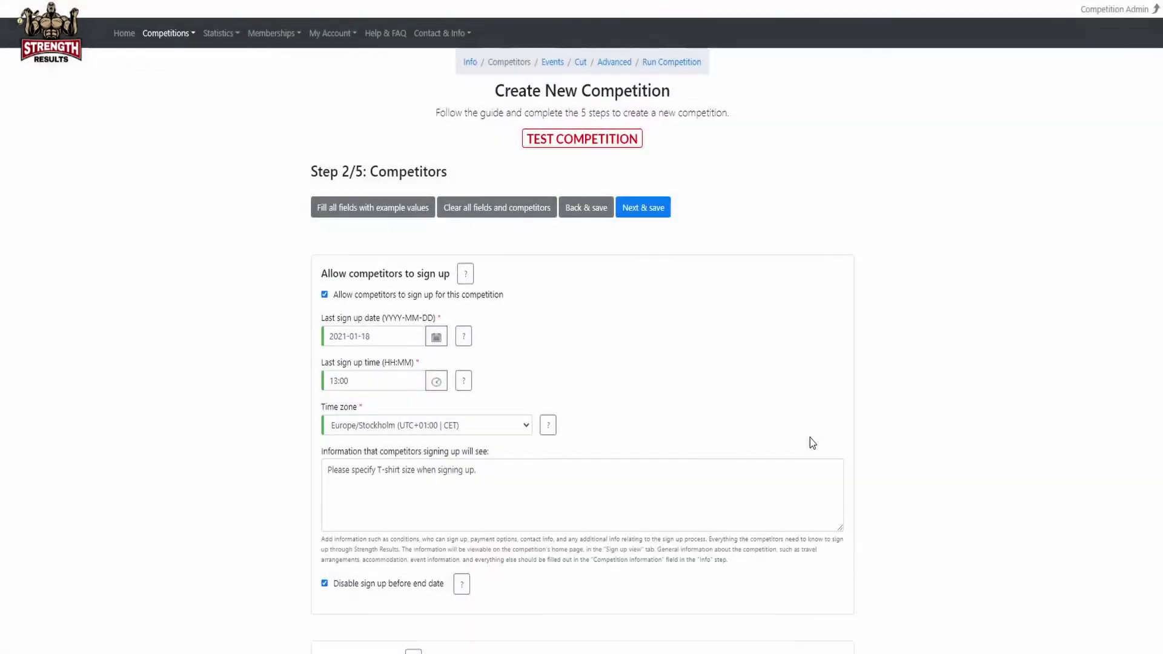
Shuffle the four competitors' start order and save it.
{"action": "scroll", "coordinate": [553, 353], "scroll_direction": "down", "scroll_amount": 5}
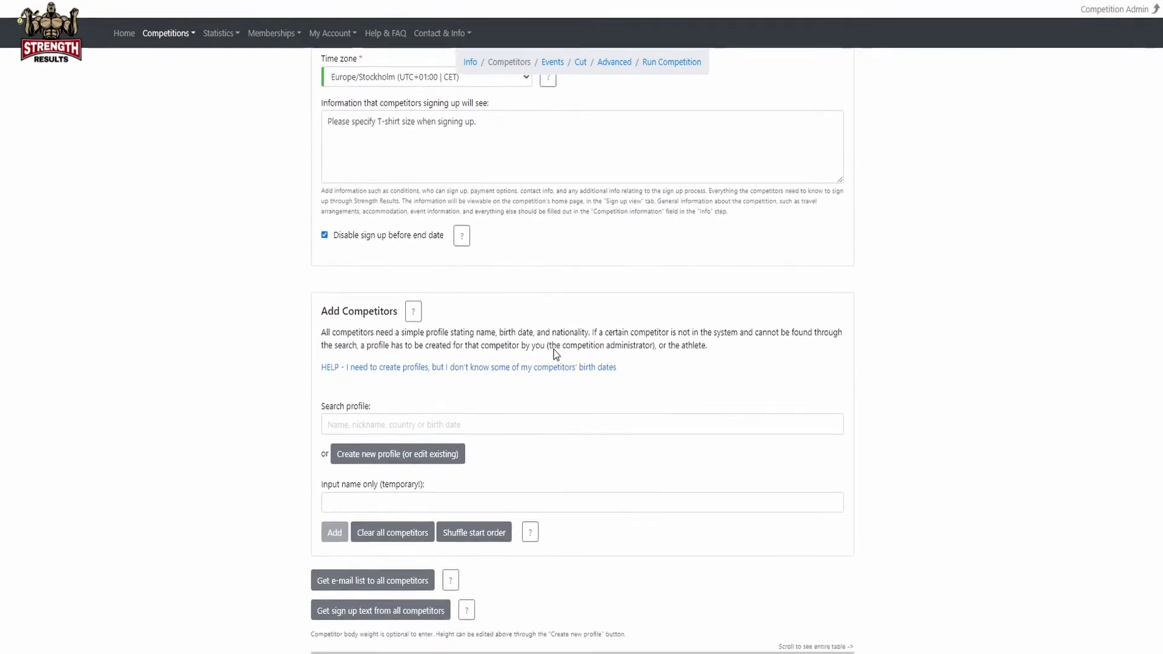
{"action": "scroll", "coordinate": [556, 354], "scroll_direction": "down", "scroll_amount": 2}
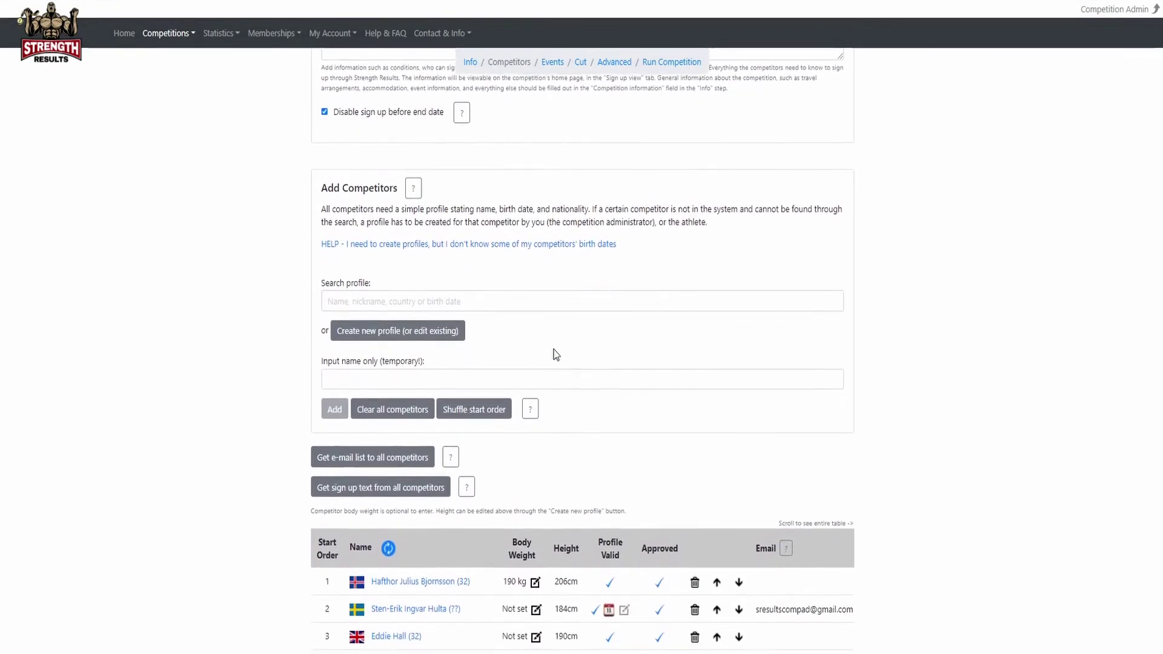
{"action": "scroll", "coordinate": [556, 354], "scroll_direction": "down", "scroll_amount": 1}
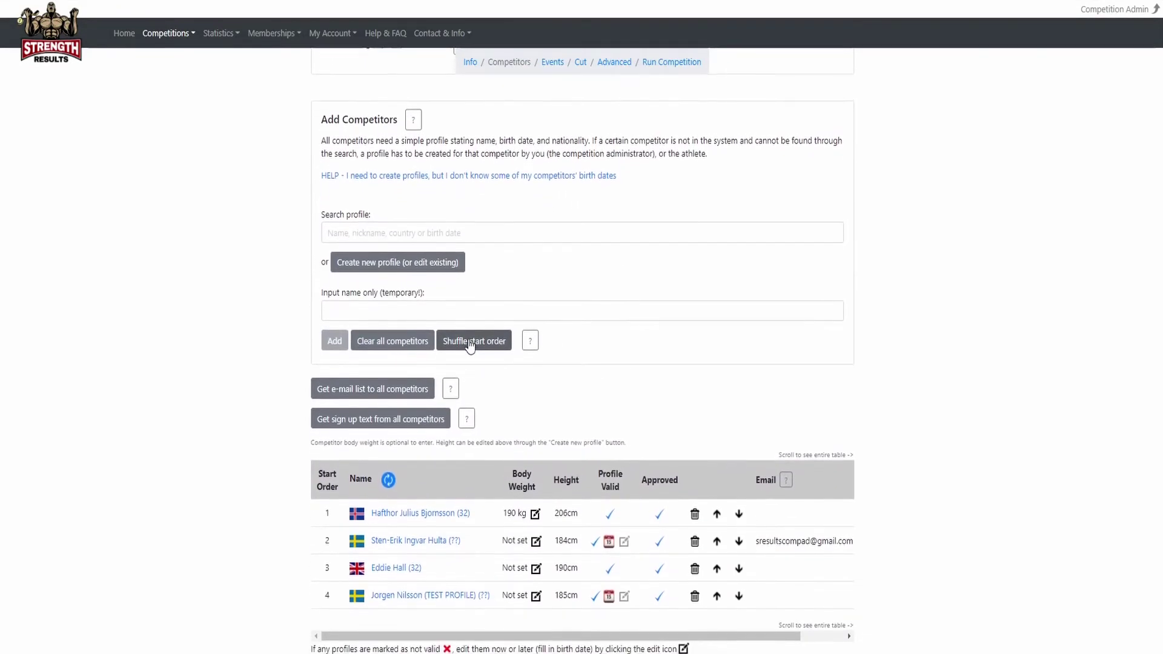
{"action": "left_click", "coordinate": [471, 341]}
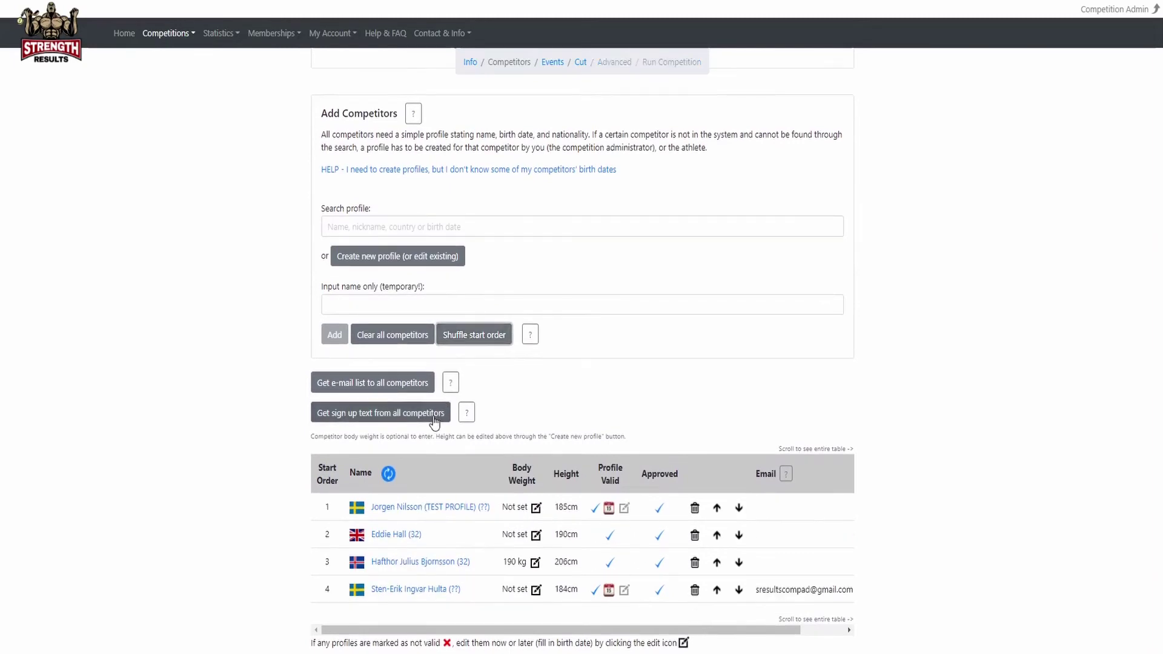
{"action": "scroll", "coordinate": [434, 422], "scroll_direction": "down", "scroll_amount": 1}
{"action": "left_click", "coordinate": [397, 624]}
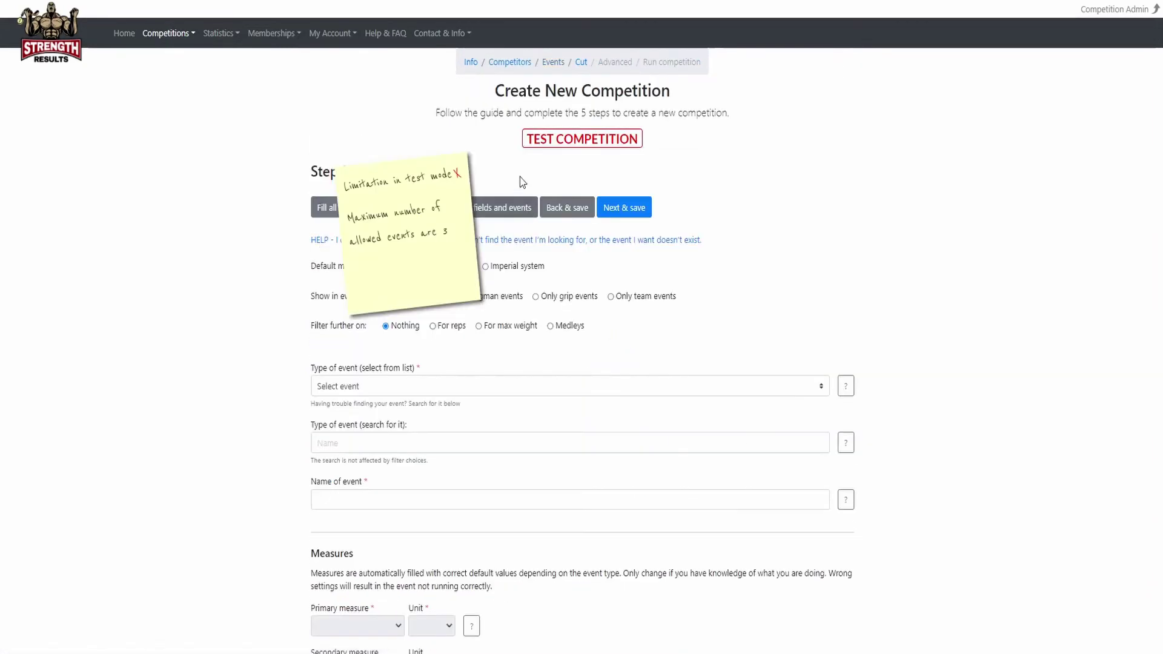
Go through the Cut step and continue to the Run Competition page.
{"action": "left_click", "coordinate": [581, 63]}
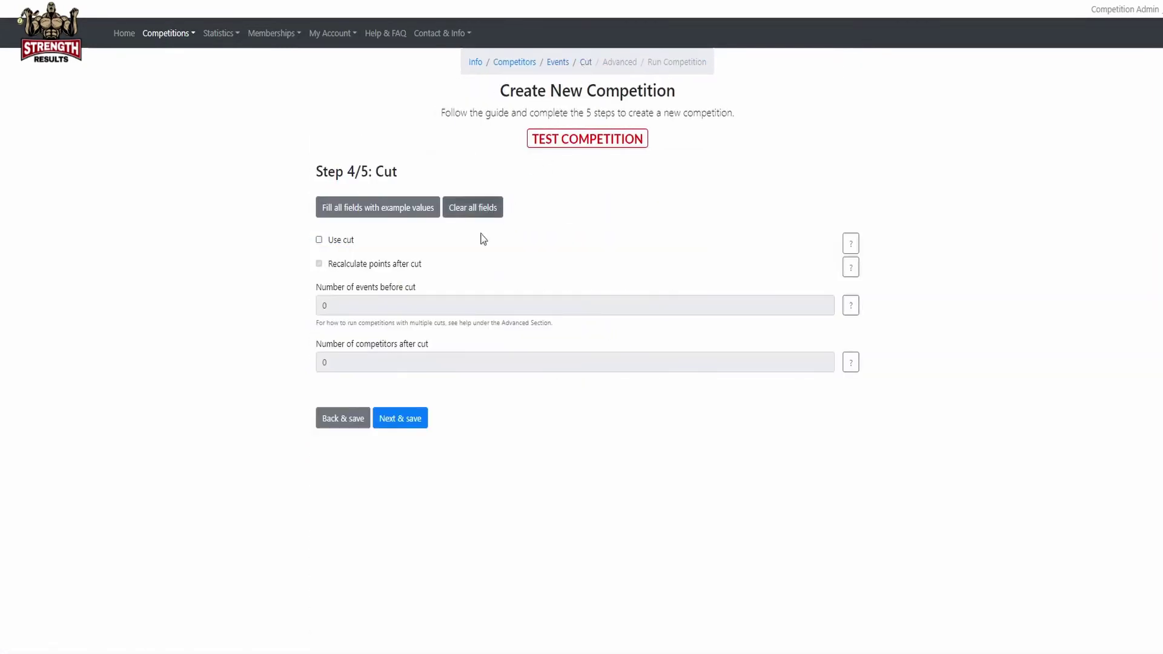
{"action": "left_click", "coordinate": [397, 415]}
{"action": "left_click", "coordinate": [626, 567]}
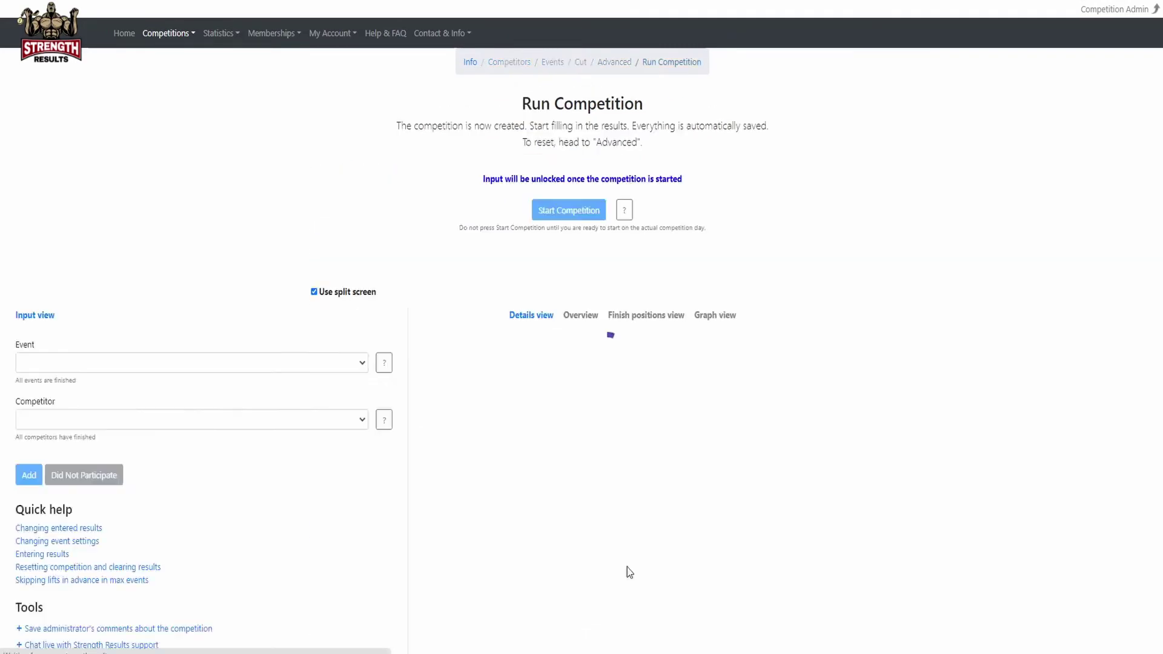
Start the test competition, accepting the test and limitation prompts and approving the shuffled start order.
{"action": "left_click", "coordinate": [564, 279]}
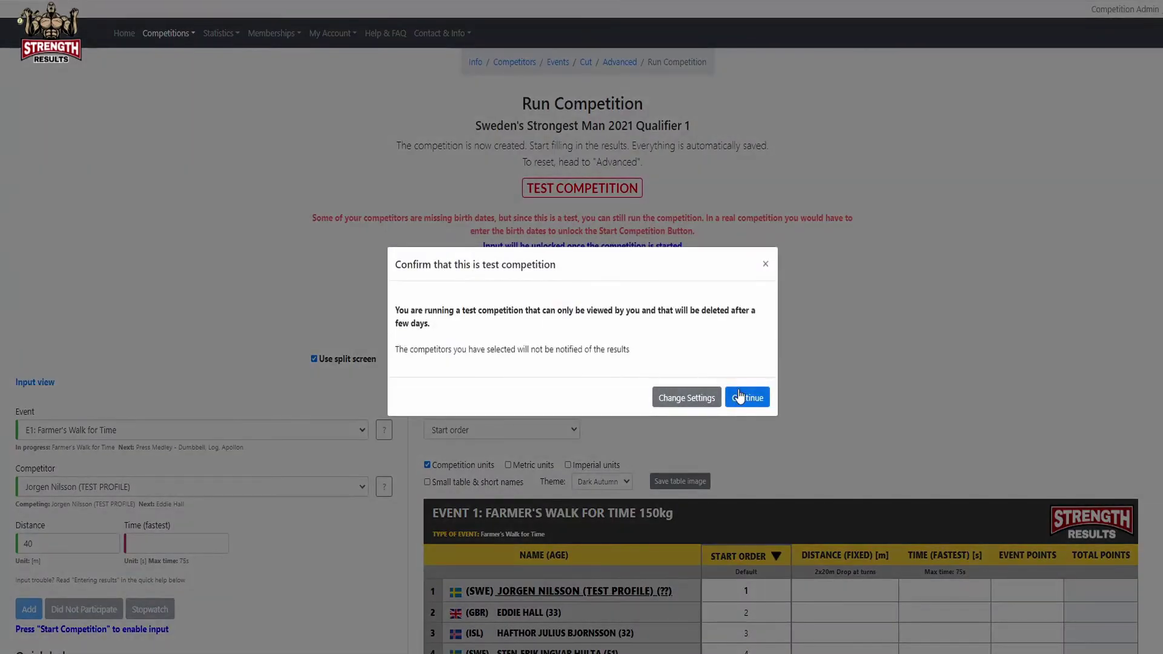
{"action": "left_click", "coordinate": [741, 398]}
{"action": "left_click", "coordinate": [741, 386]}
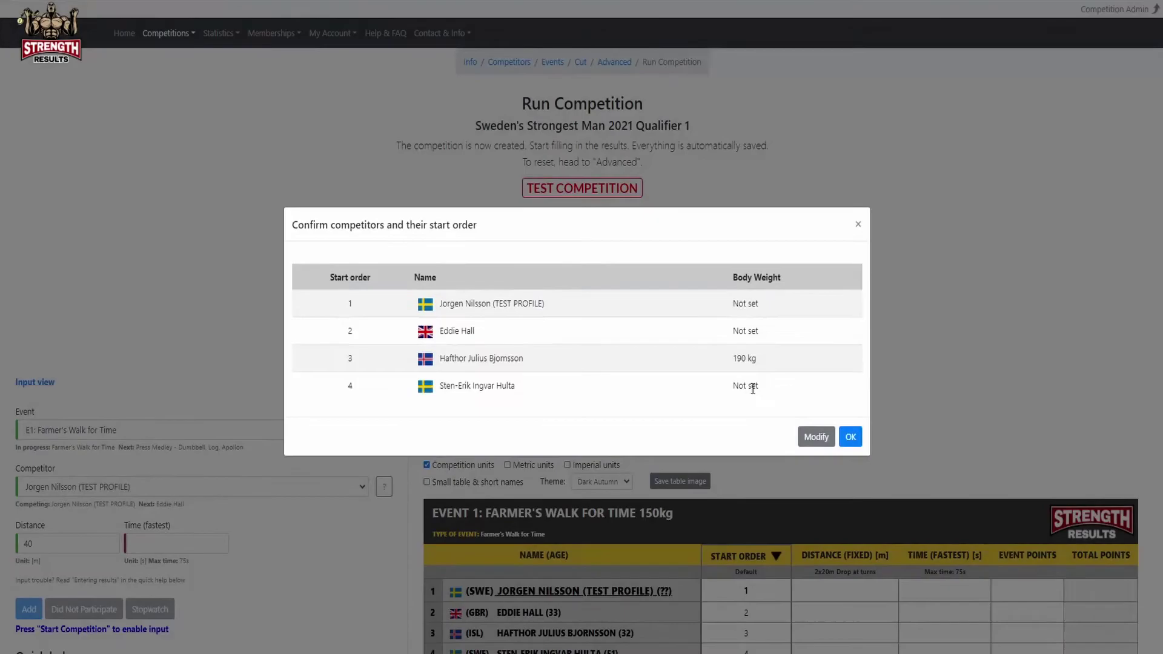
{"action": "left_click", "coordinate": [850, 436]}
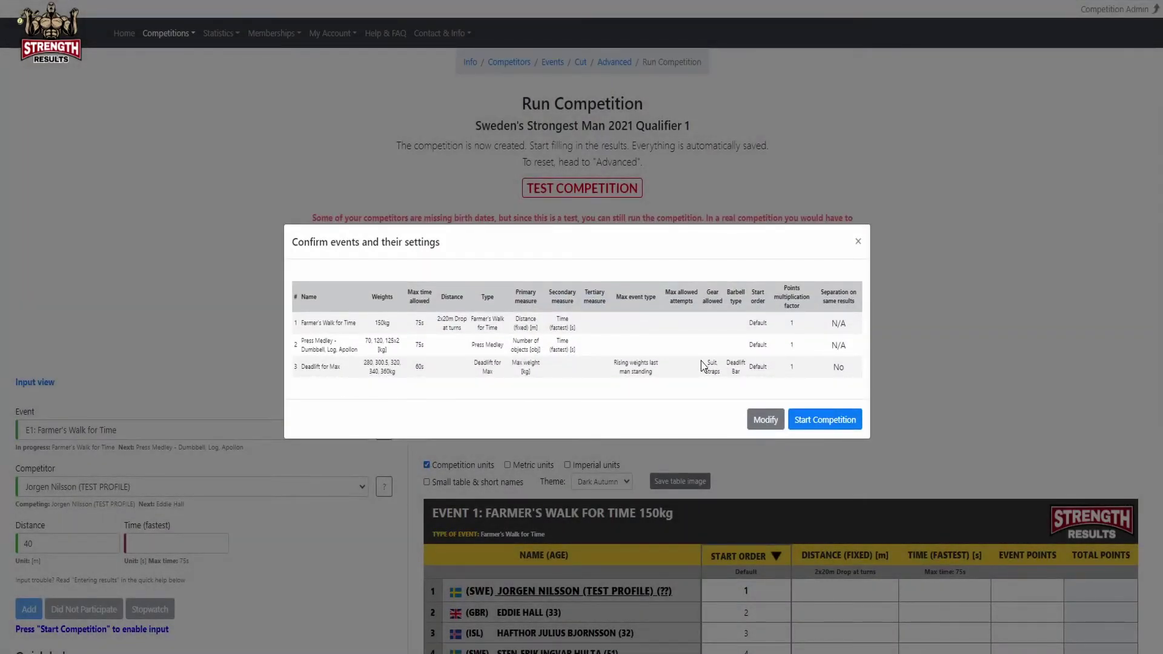
{"action": "left_click", "coordinate": [820, 421]}
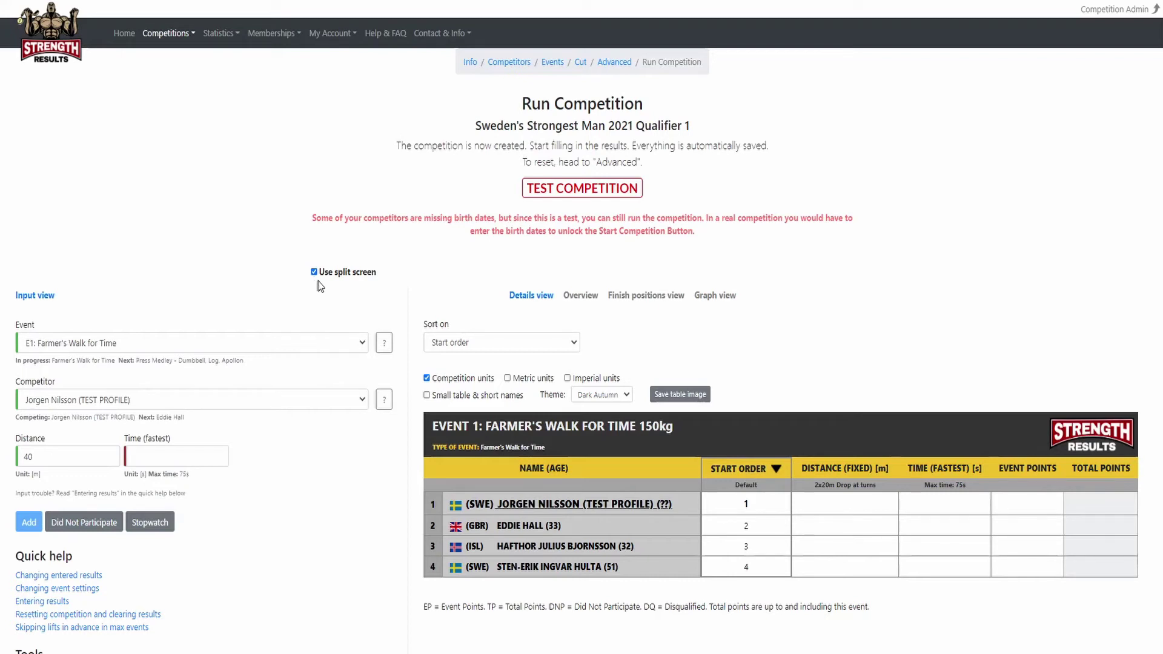
{"action": "left_click", "coordinate": [328, 275]}
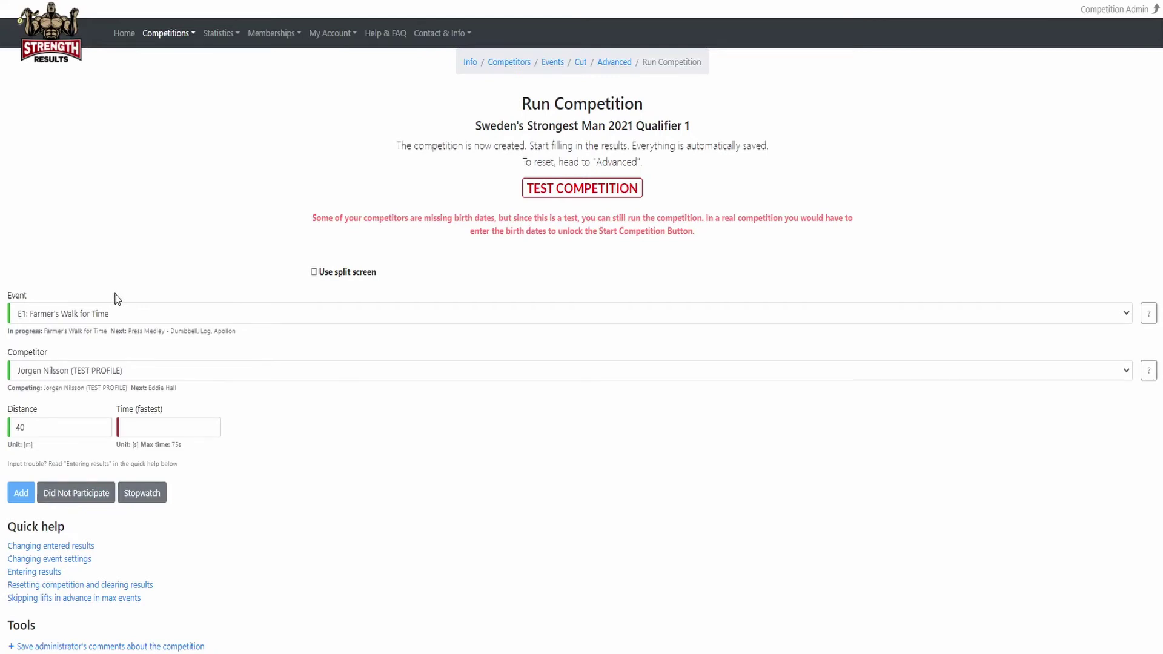
{"action": "scroll", "coordinate": [115, 333], "scroll_direction": "down", "scroll_amount": 8}
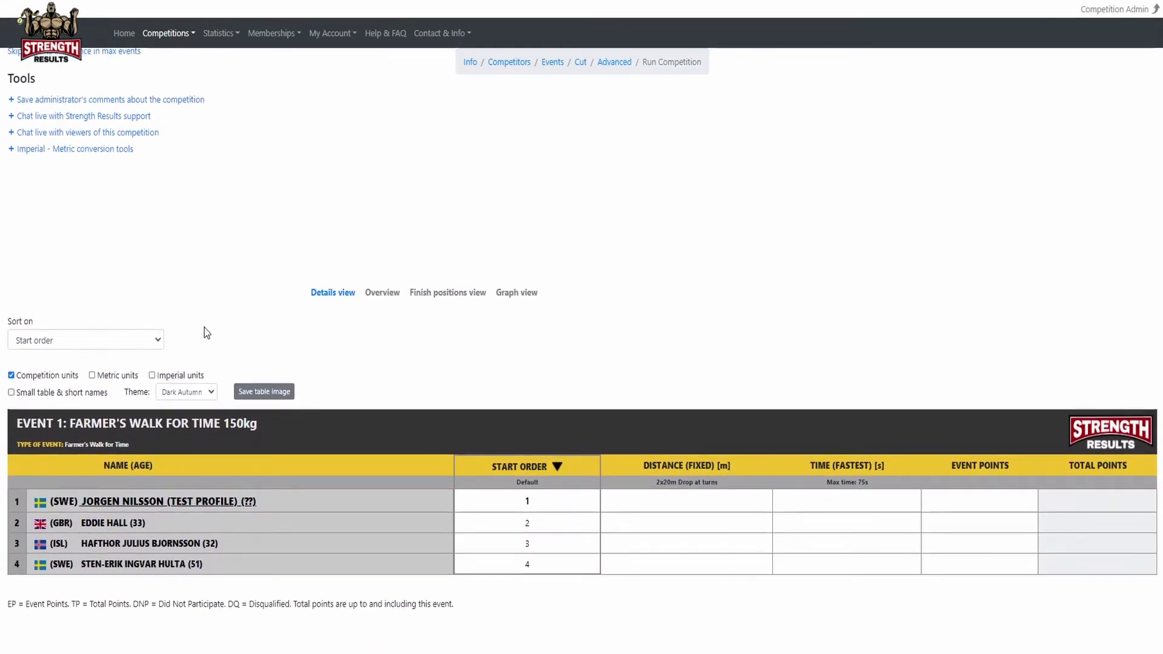
{"action": "scroll", "coordinate": [205, 328], "scroll_direction": "up", "scroll_amount": 9}
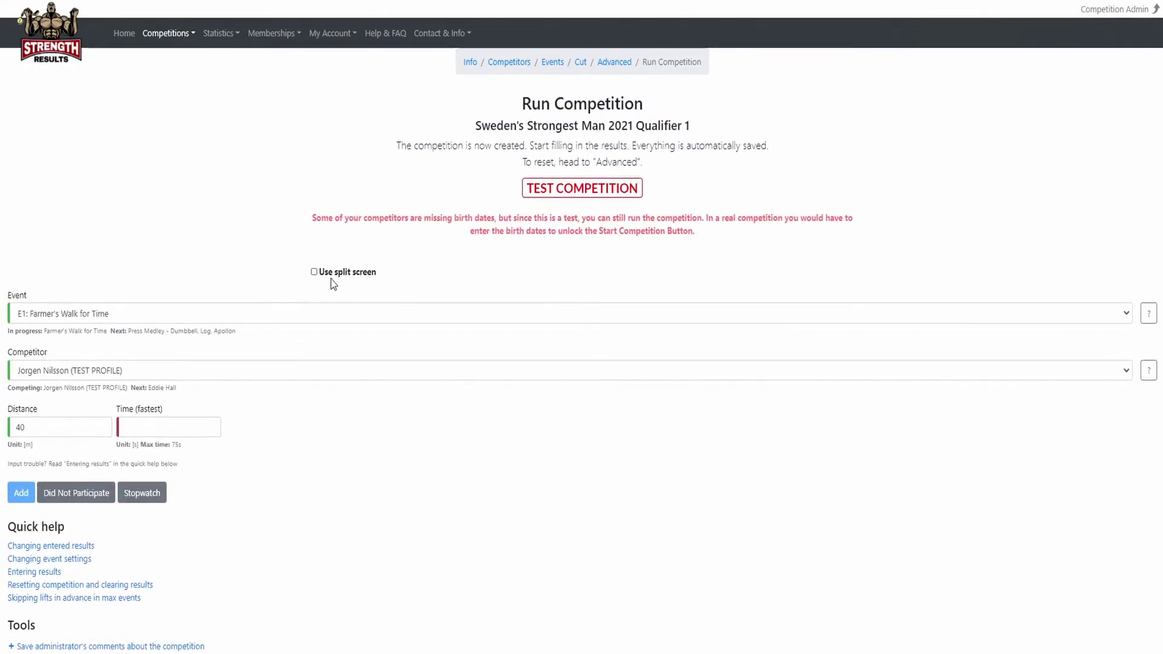
{"action": "left_click", "coordinate": [334, 272]}
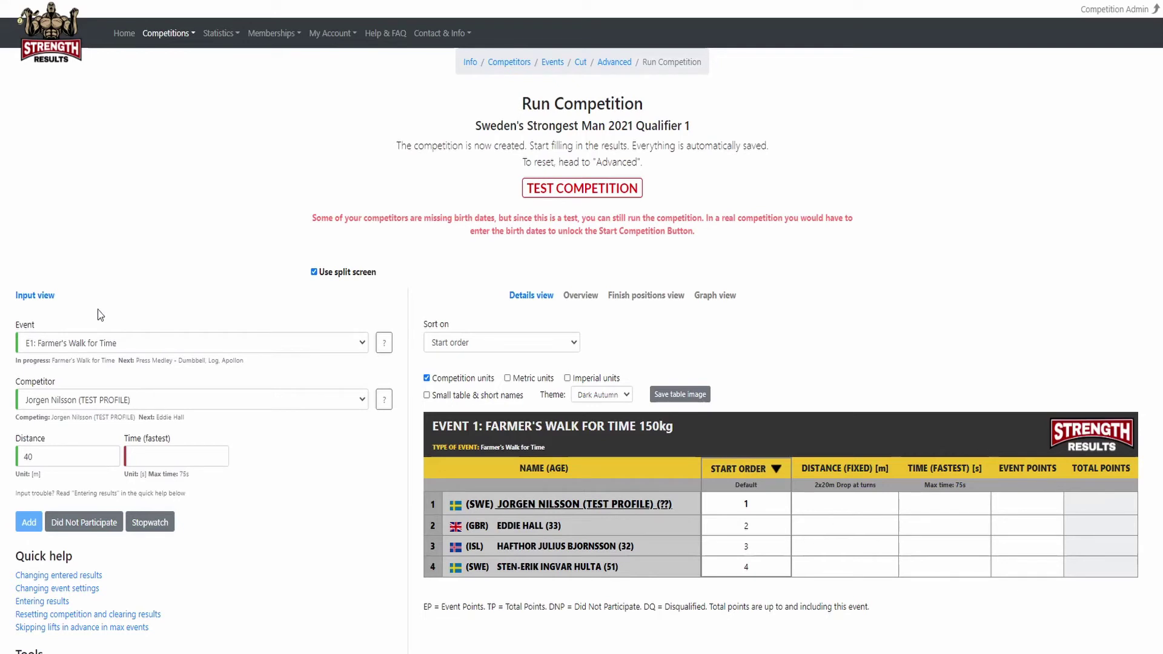
{"action": "left_click", "coordinate": [34, 343]}
{"action": "left_click", "coordinate": [33, 343]}
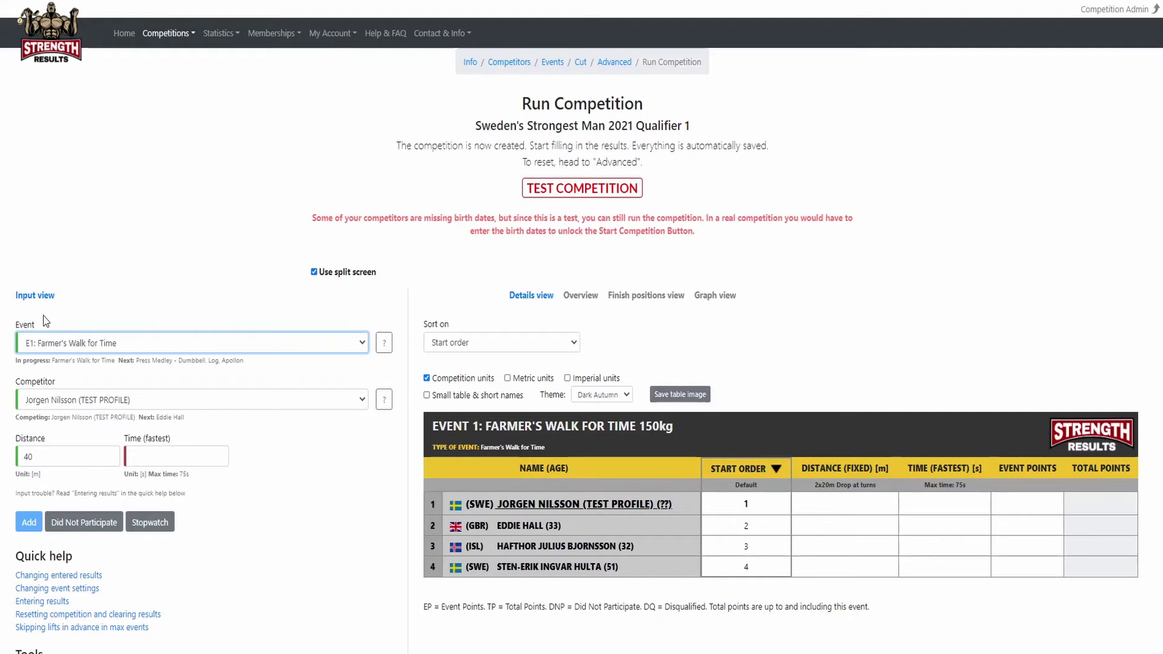
{"action": "left_click", "coordinate": [28, 400]}
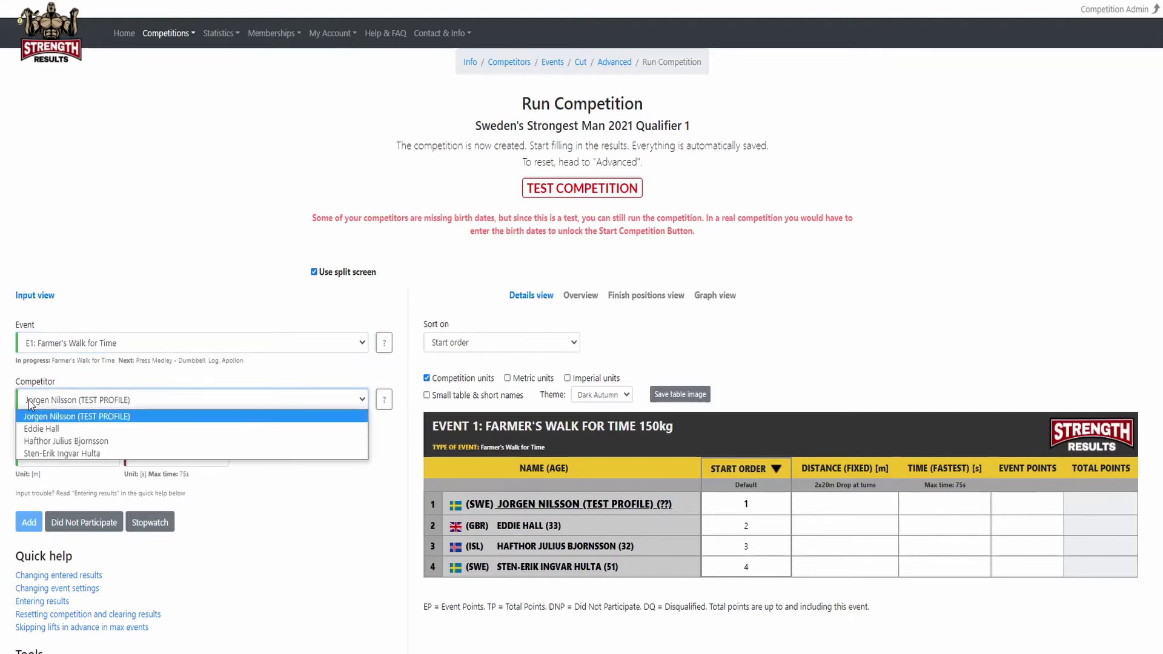
{"action": "left_click", "coordinate": [28, 400]}
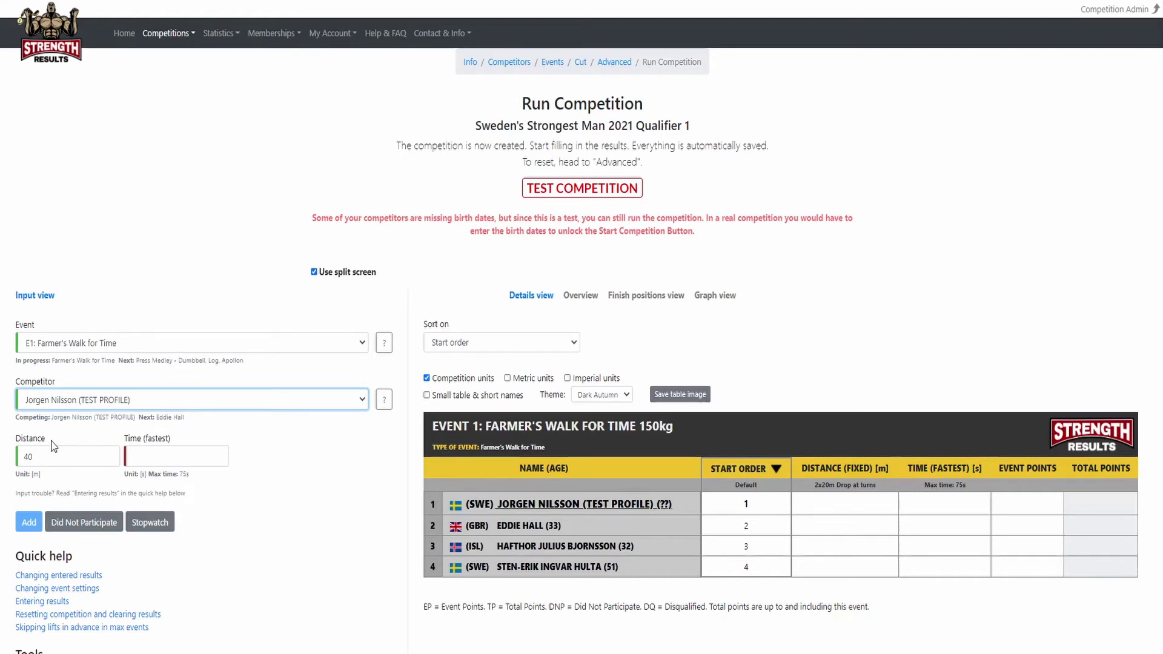
Add the first two Farmer's Walk results: 40m in 22.51s, and 24m in 75s.
{"action": "left_click", "coordinate": [138, 452]}
{"action": "type", "text": "22.51"}
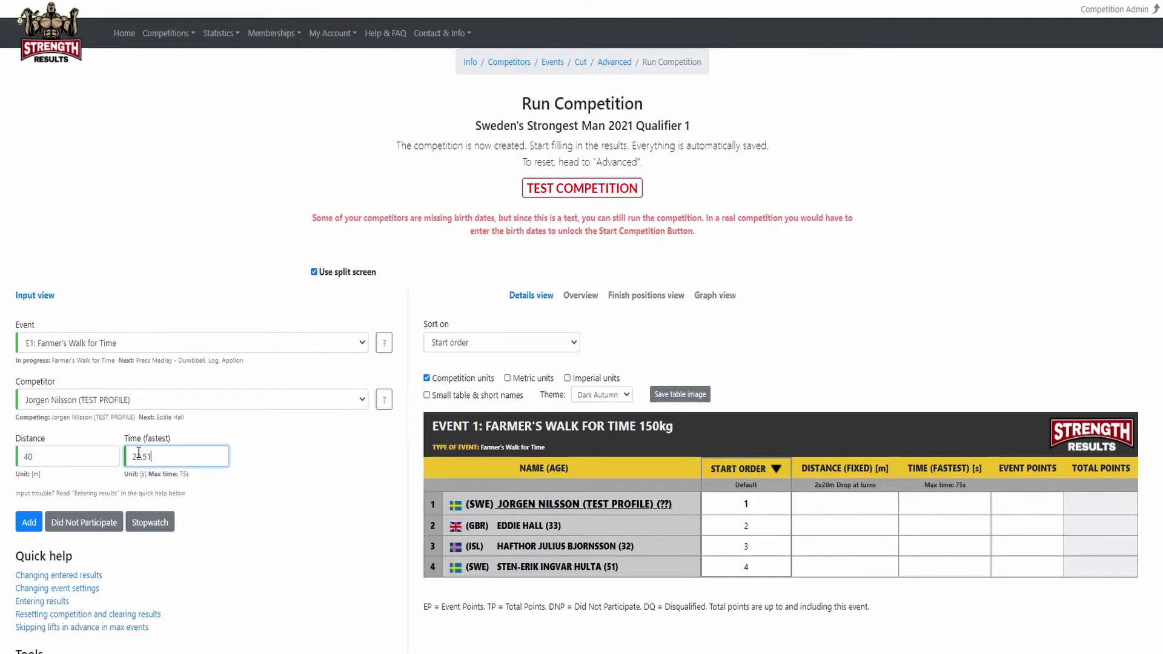
{"action": "left_click", "coordinate": [28, 522]}
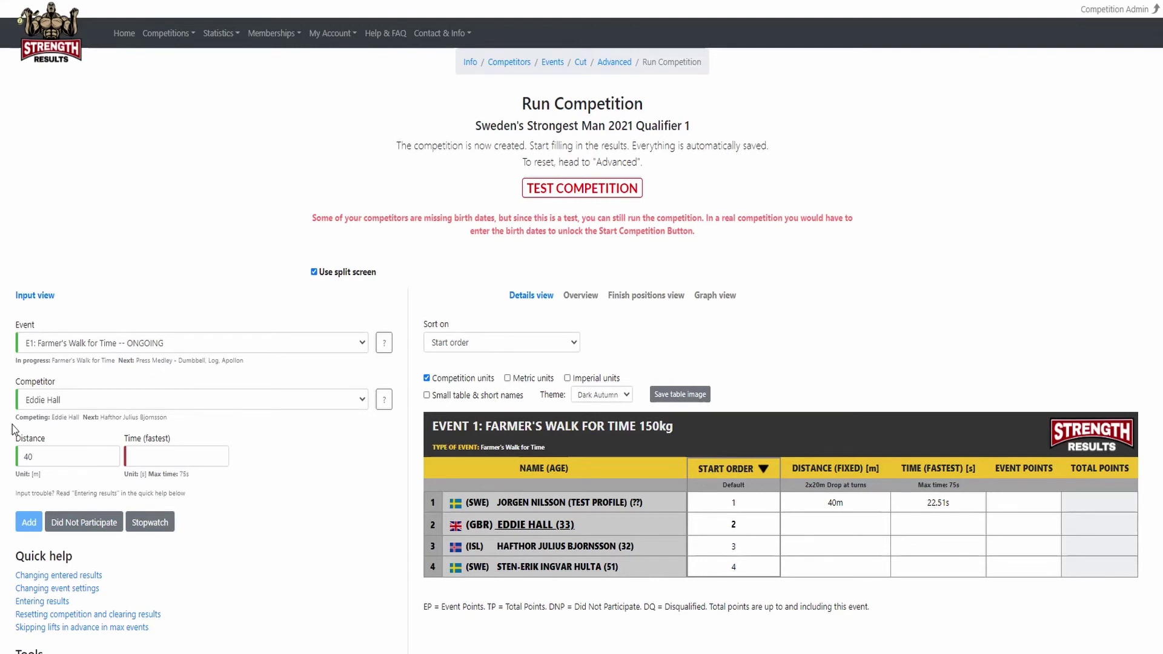
{"action": "left_click_drag", "start_coordinate": [39, 455], "coordinate": [18, 455]}
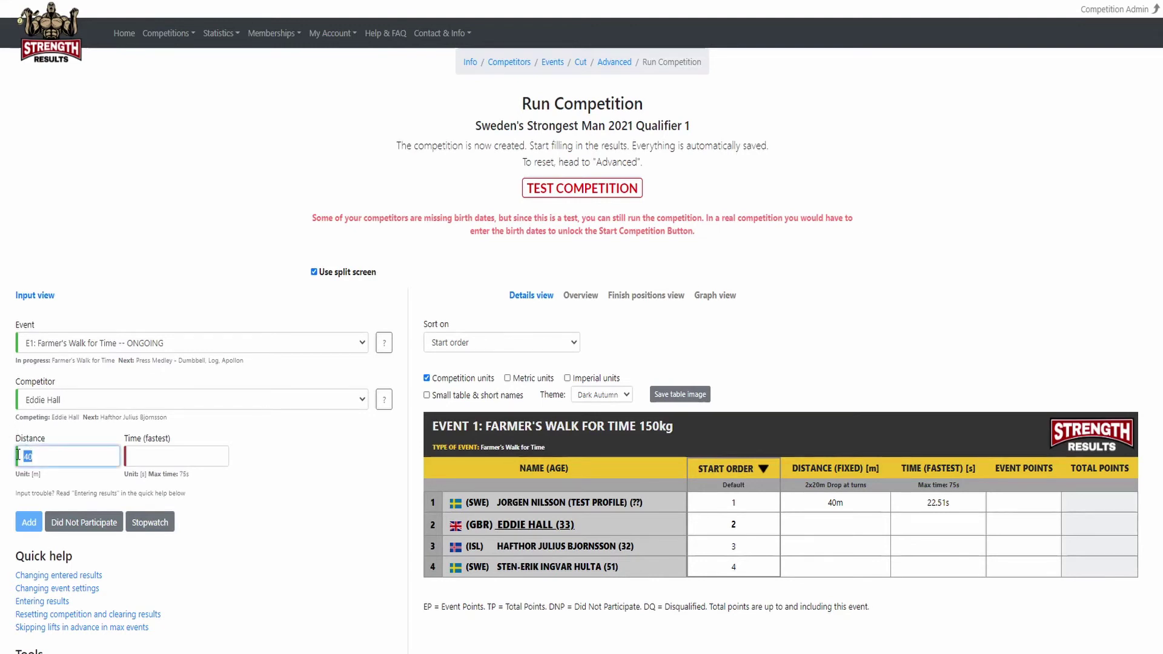
{"action": "type", "text": "24"}
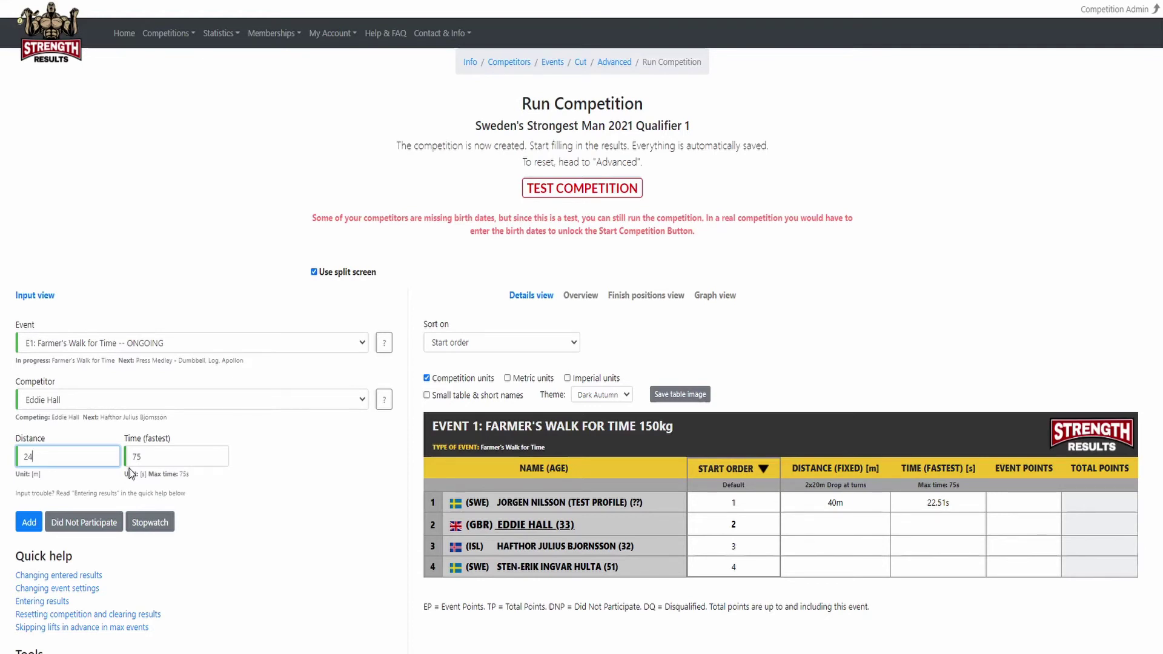
{"action": "left_click", "coordinate": [30, 523]}
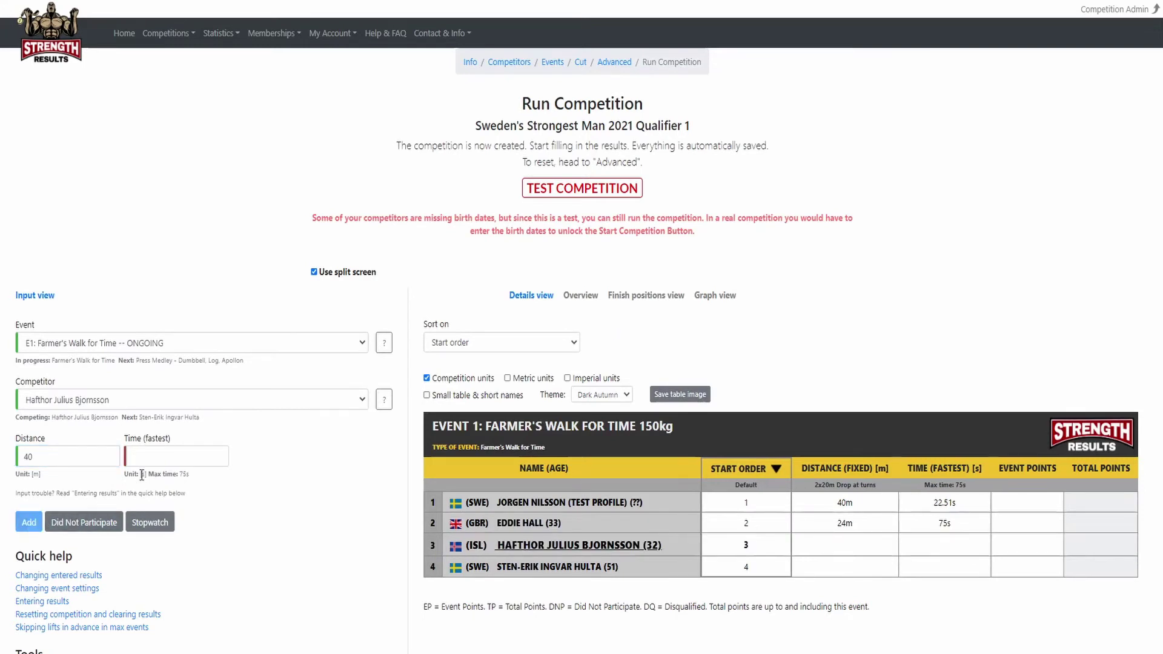
Add the last two Farmer's Walk results, both 40m in 23s.
{"action": "left_click", "coordinate": [144, 459]}
{"action": "type", "text": "23"}
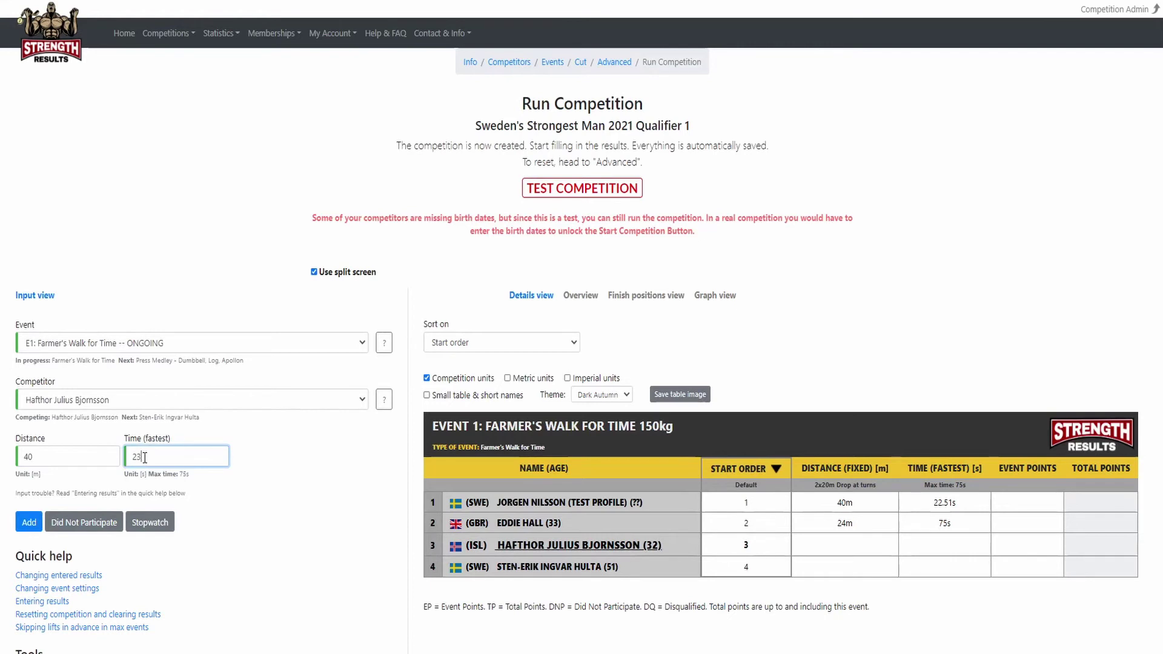
{"action": "left_click", "coordinate": [35, 524]}
{"action": "left_click", "coordinate": [160, 460]}
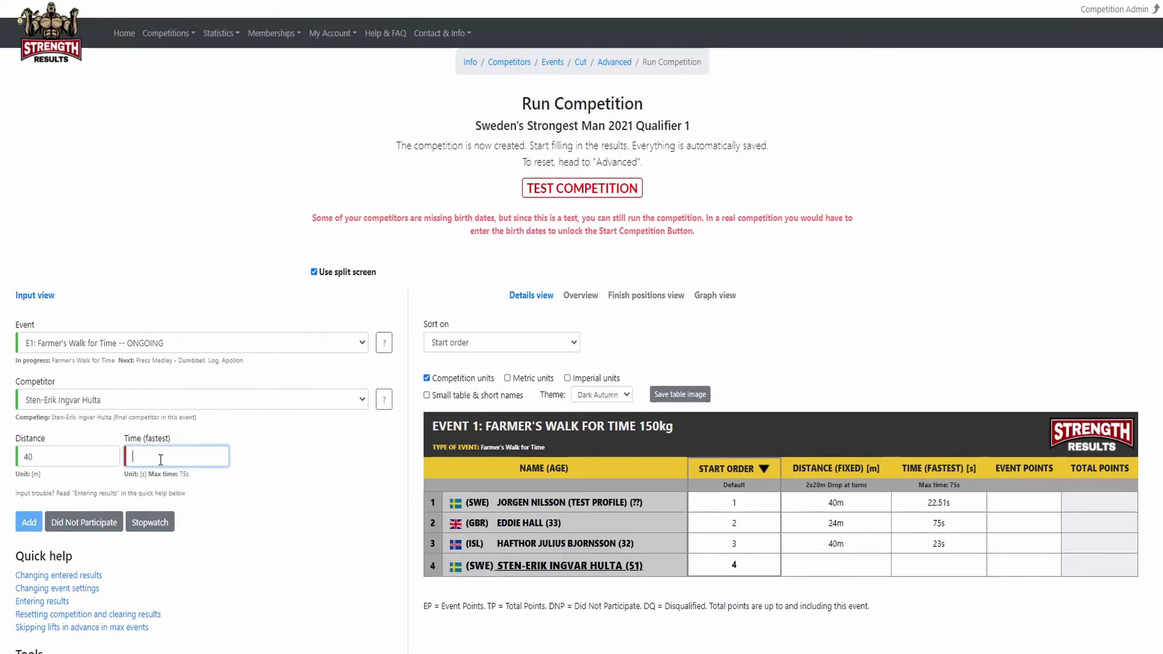
{"action": "type", "text": "23"}
{"action": "left_click", "coordinate": [35, 523]}
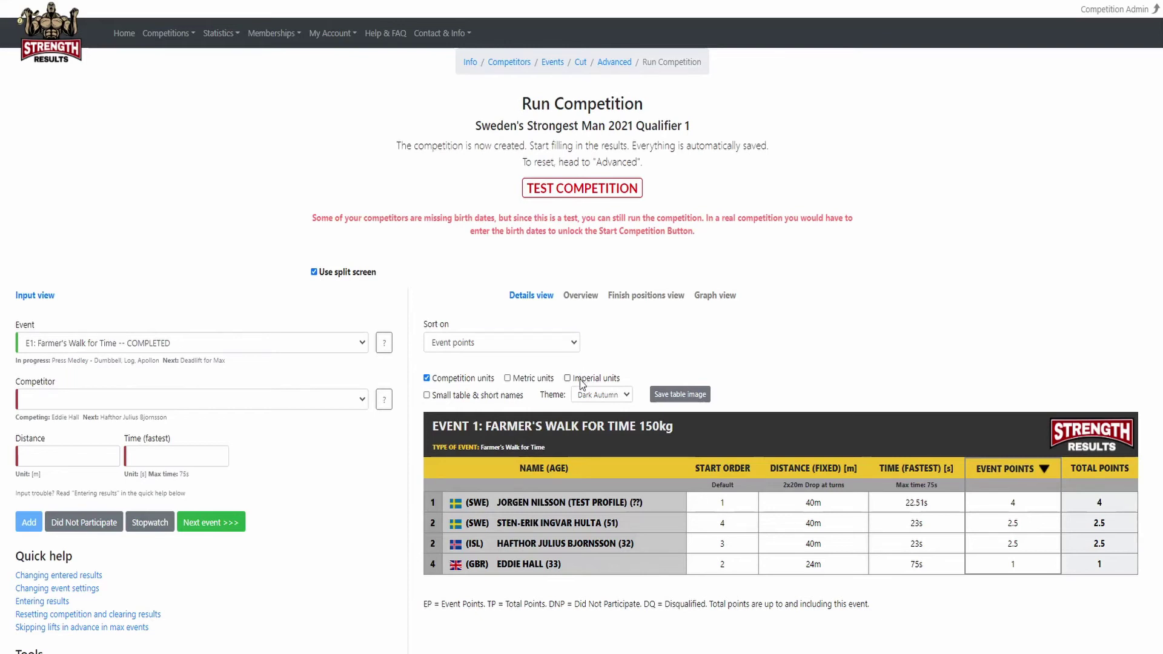
Try Imperial units and the small short-name table, revert both, then show the competition overview.
{"action": "left_click", "coordinate": [580, 380]}
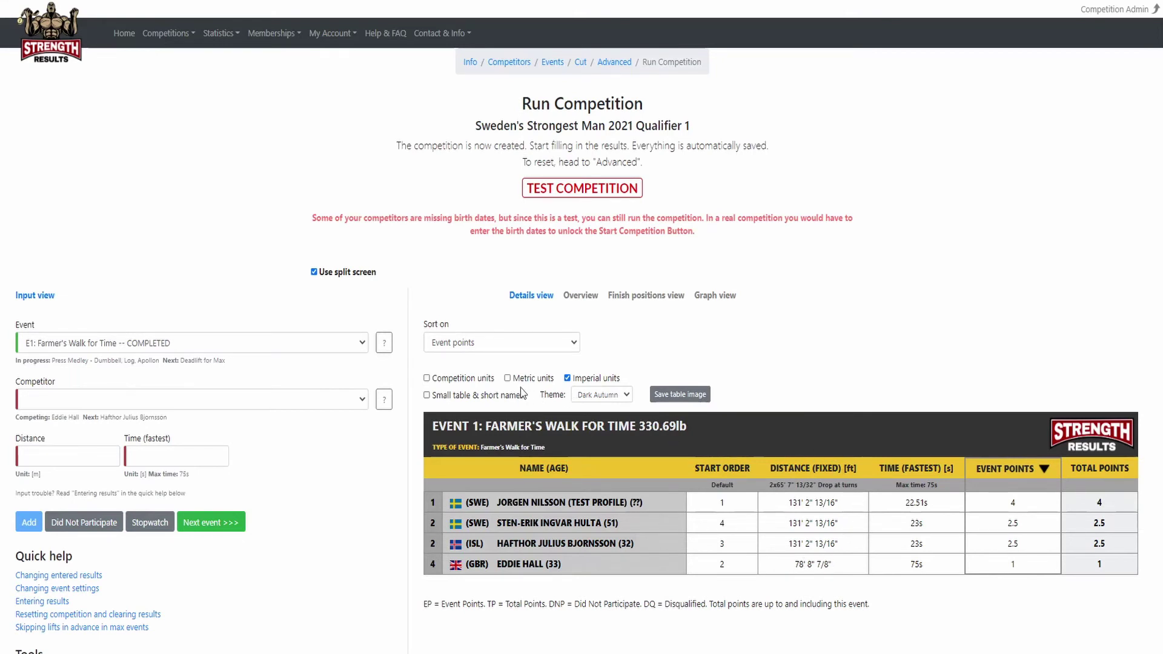
{"action": "left_click", "coordinate": [463, 379]}
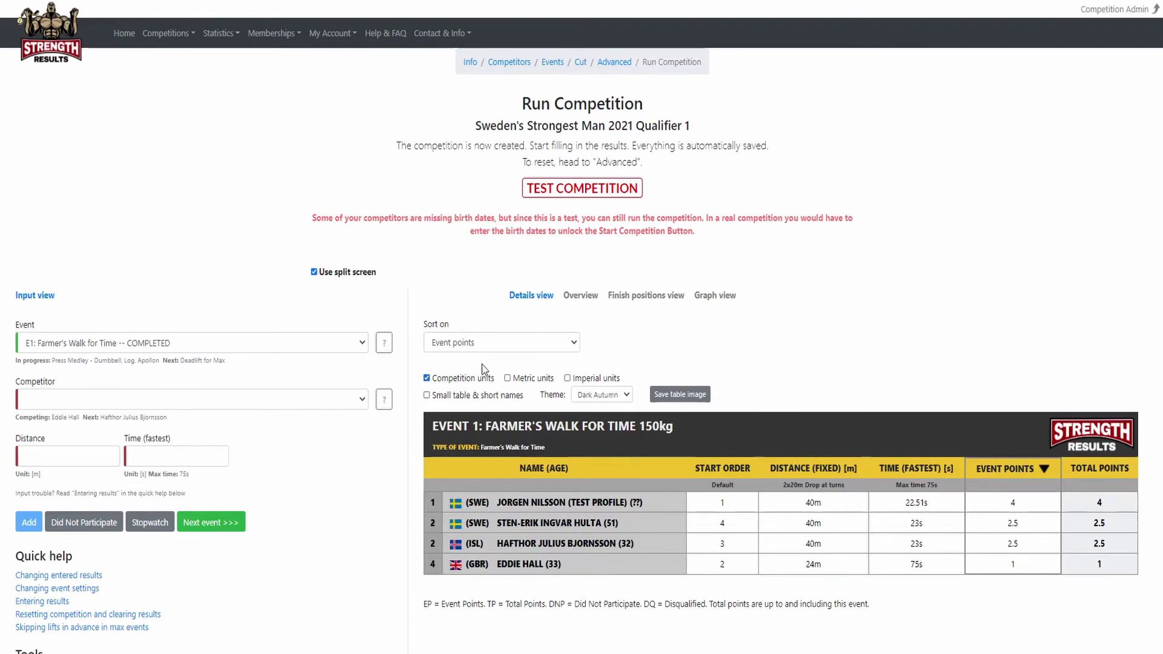
{"action": "left_click", "coordinate": [437, 396]}
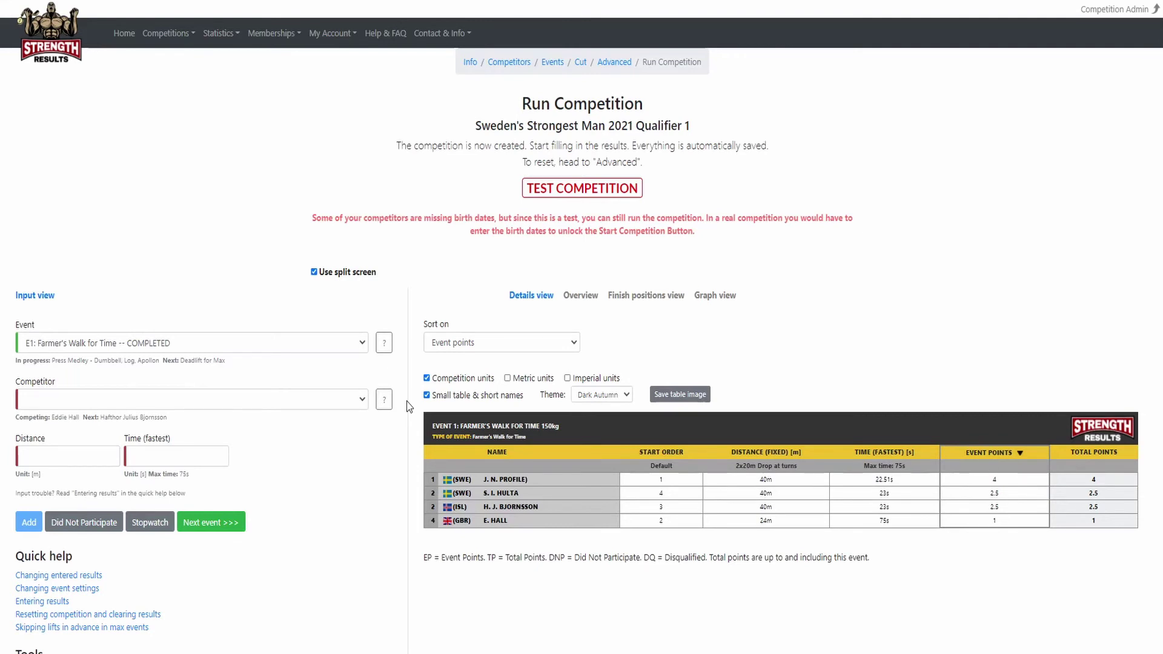
{"action": "left_click", "coordinate": [437, 396]}
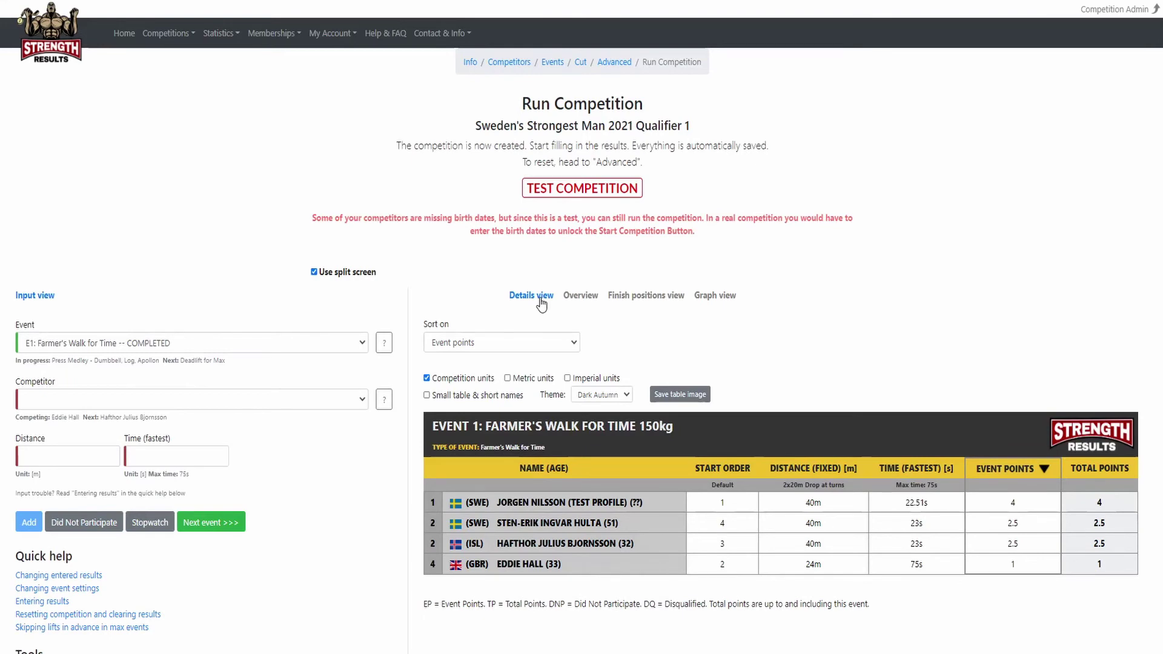
{"action": "left_click", "coordinate": [580, 296]}
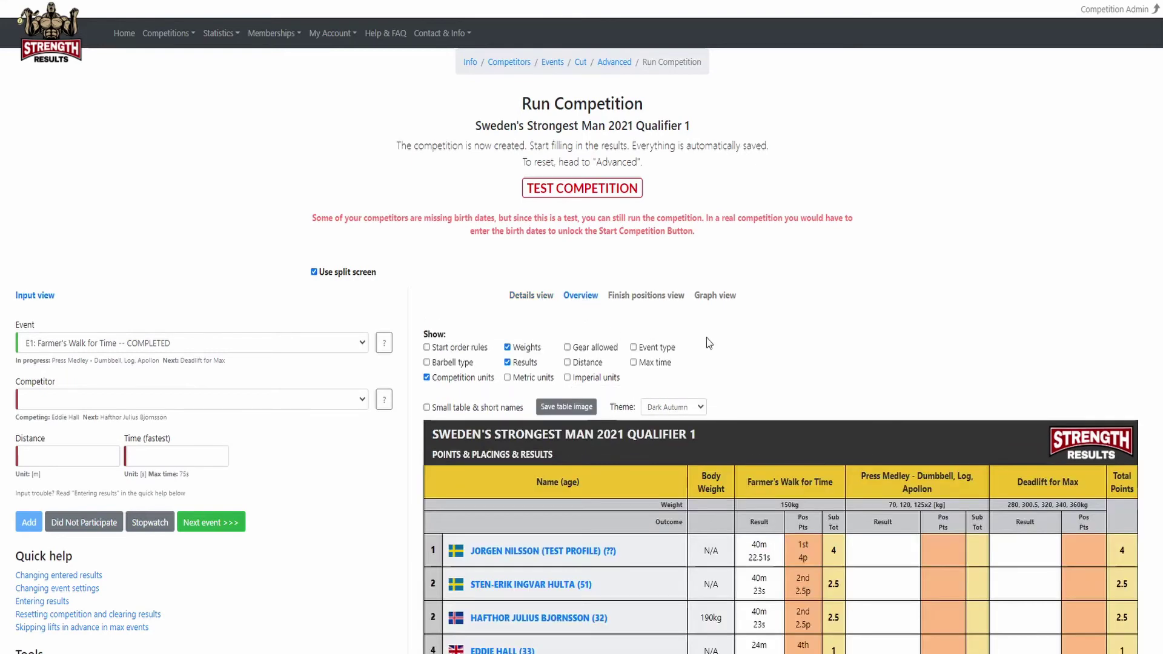
Add Gear allowed, Event type, Distance, Max time and Barbell type rows, check finish positions, return to details.
{"action": "scroll", "coordinate": [742, 307], "scroll_direction": "down", "scroll_amount": 1}
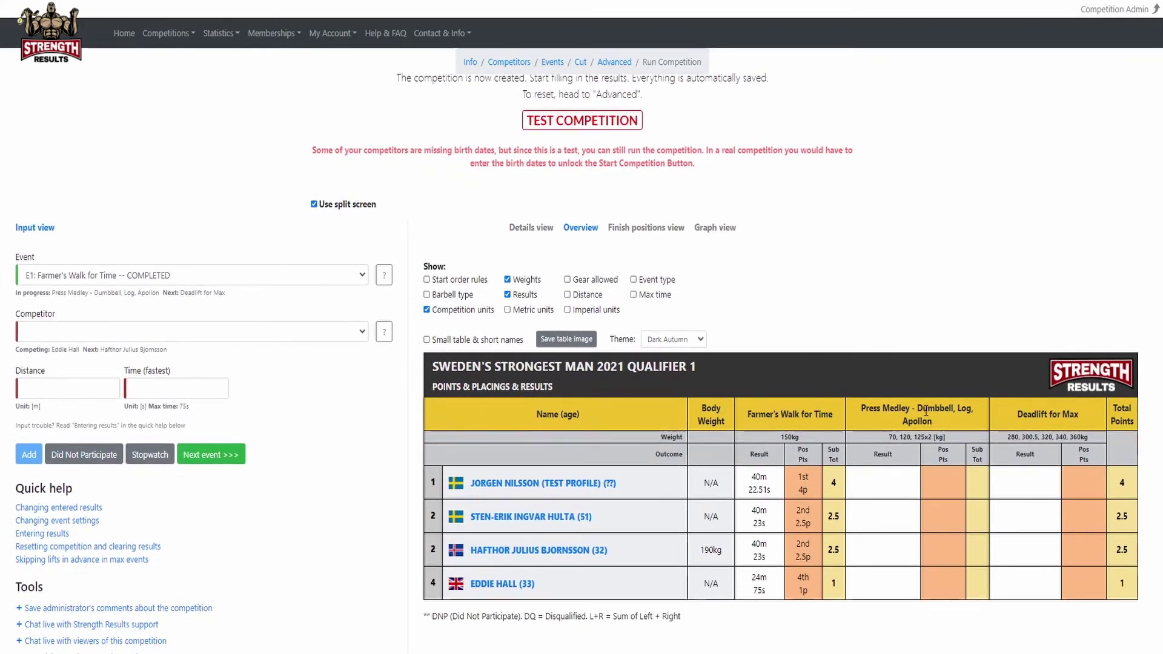
{"action": "left_click", "coordinate": [568, 280]}
{"action": "left_click", "coordinate": [636, 280]}
{"action": "left_click", "coordinate": [590, 296]}
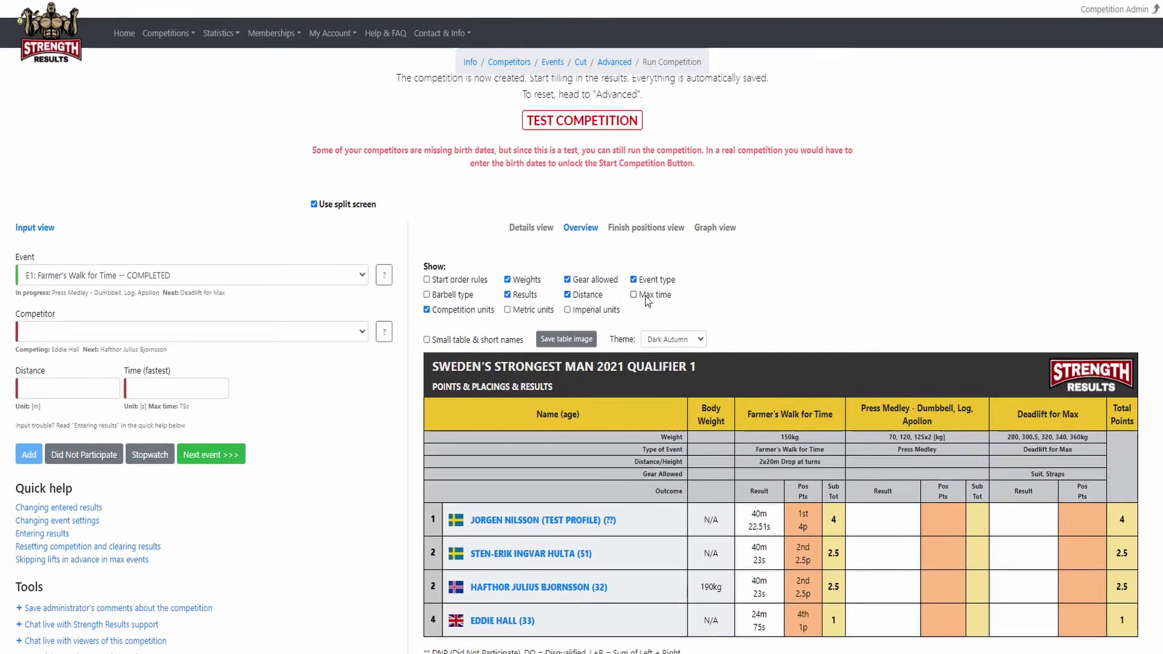
{"action": "left_click", "coordinate": [647, 297]}
{"action": "left_click", "coordinate": [450, 294]}
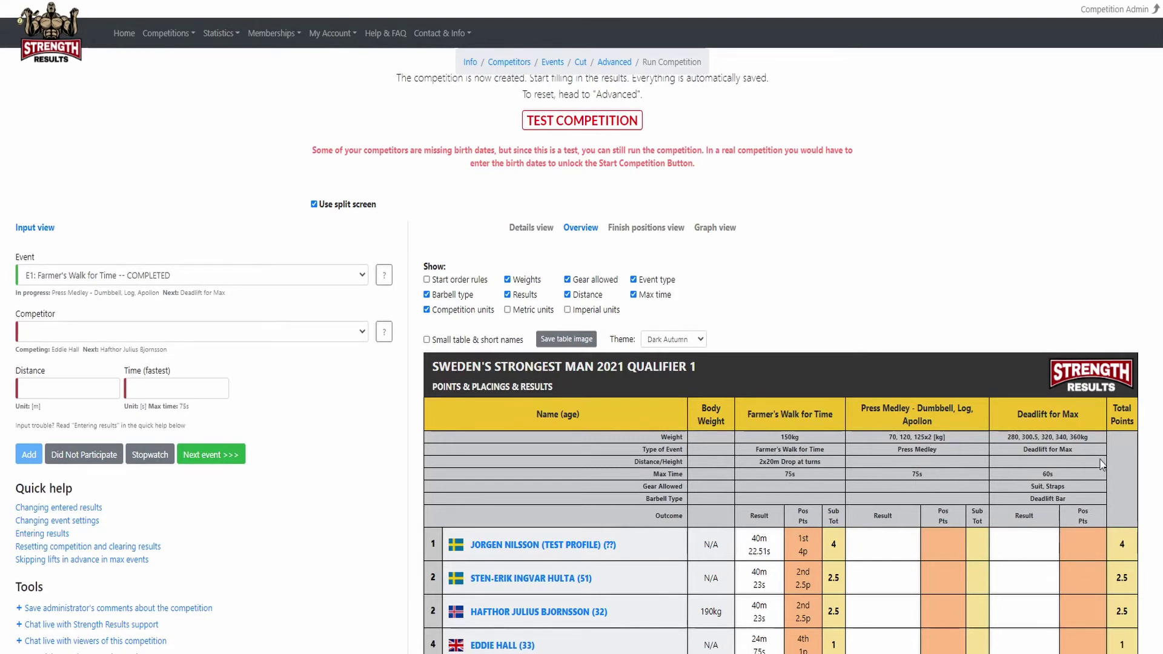
{"action": "left_click", "coordinate": [643, 231]}
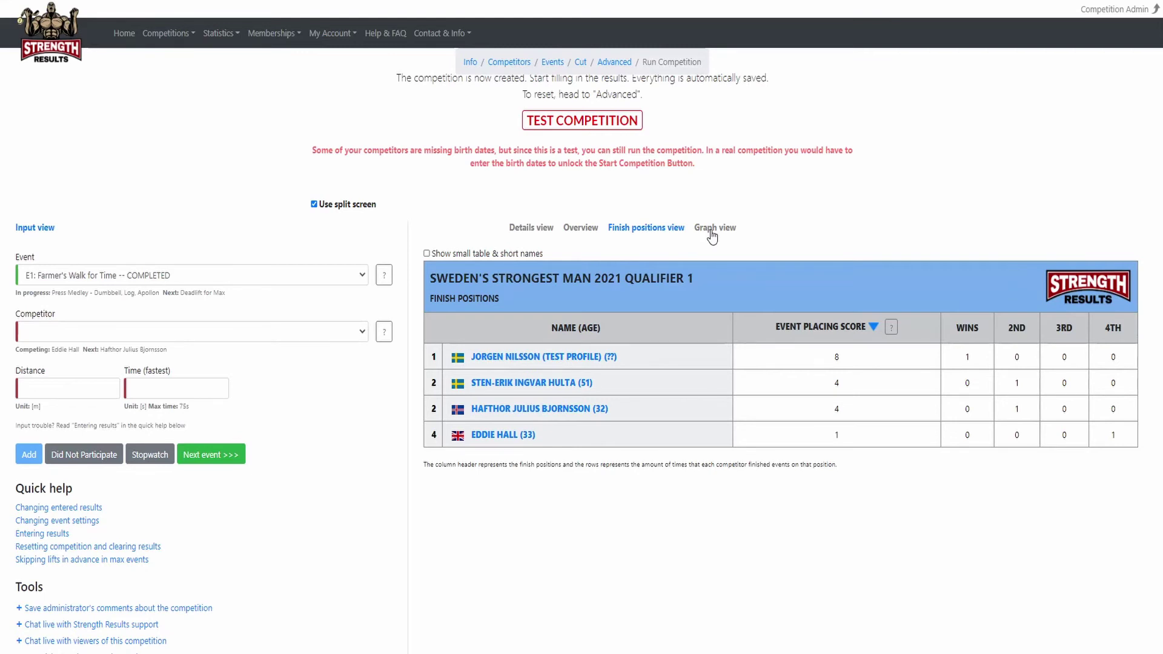
{"action": "left_click", "coordinate": [528, 235]}
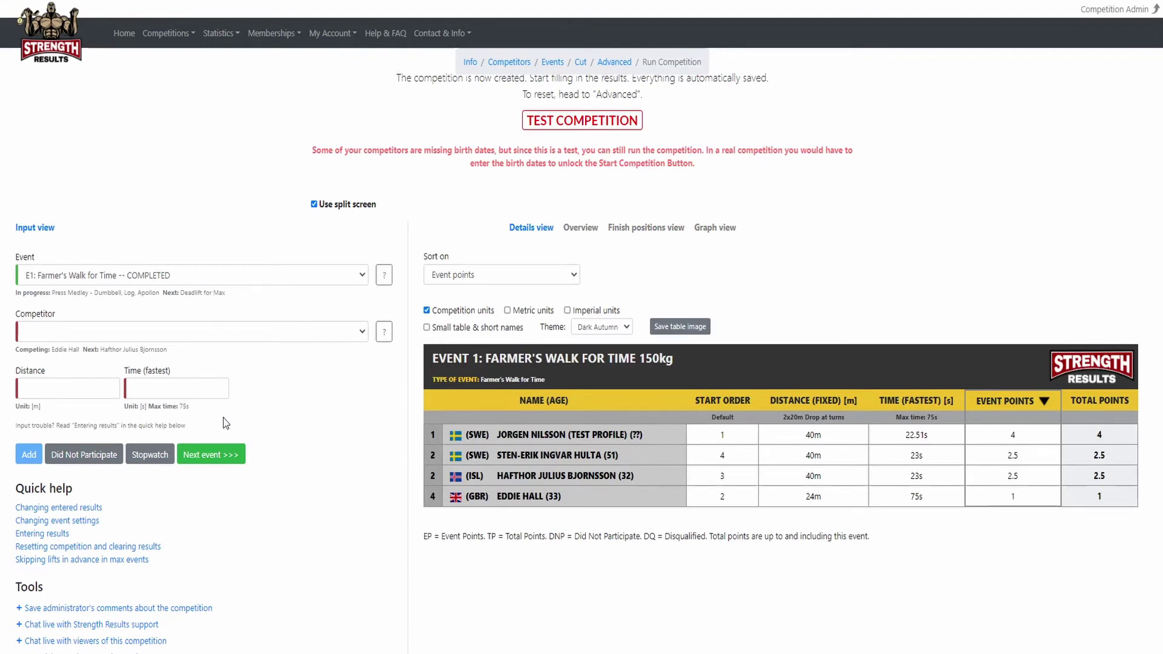
Change the Icelandic competitor's Farmer's Walk time from 23s to 22s.
{"action": "left_click", "coordinate": [105, 338]}
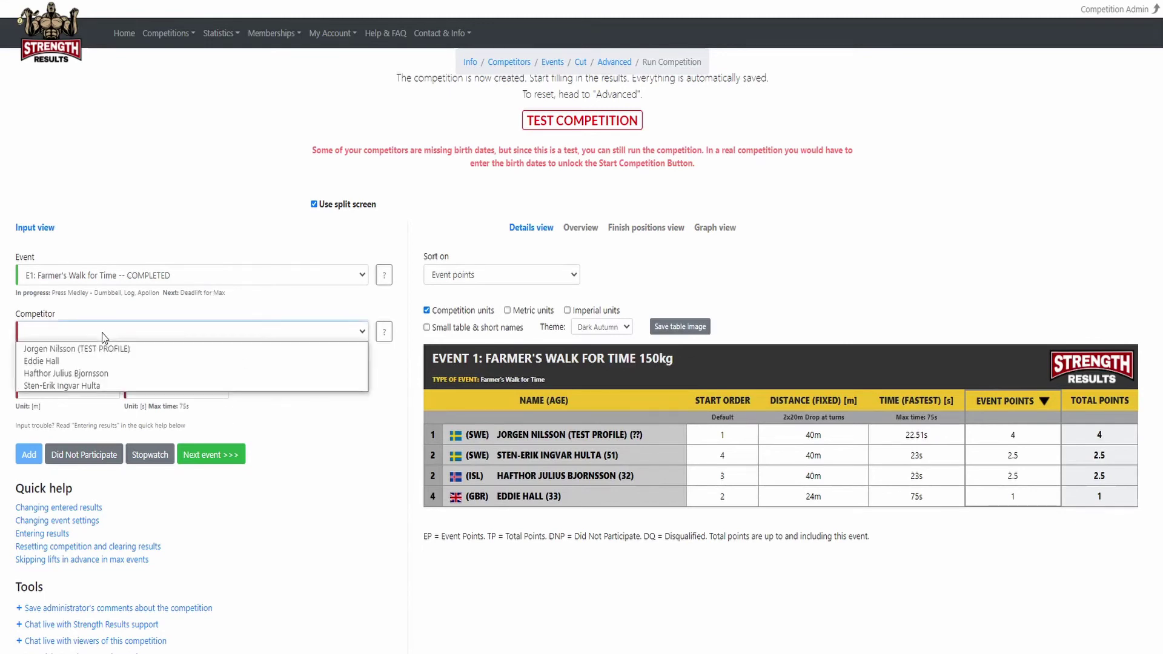
{"action": "left_click", "coordinate": [85, 373]}
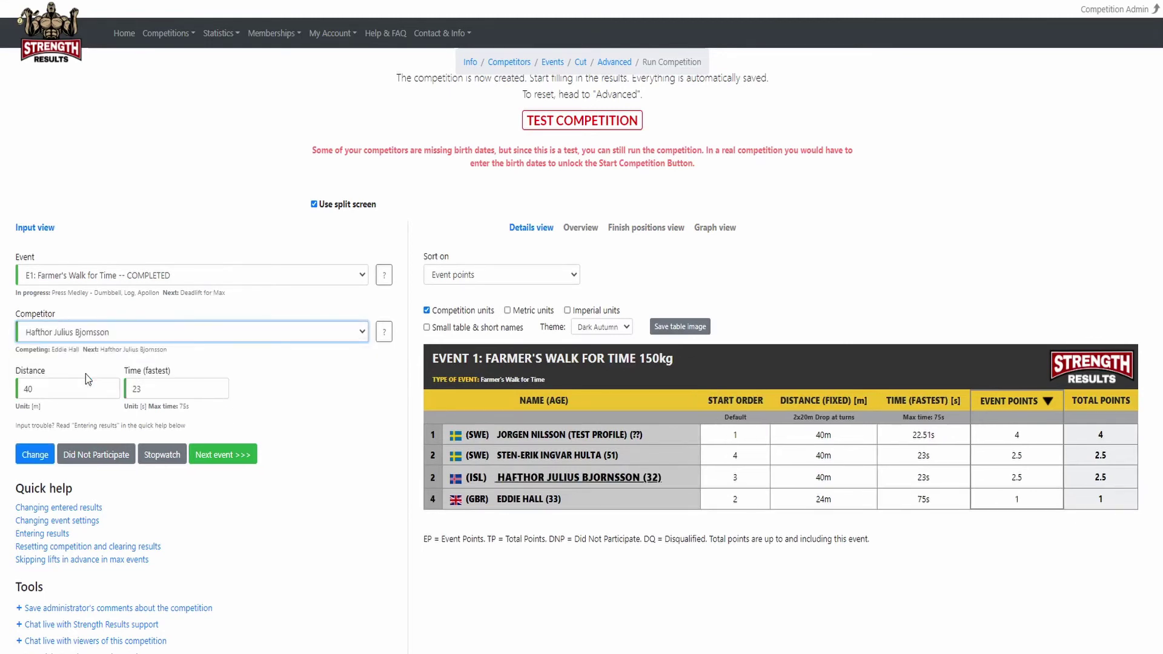
{"action": "left_click_drag", "start_coordinate": [150, 387], "coordinate": [130, 387]}
{"action": "type", "text": "22"}
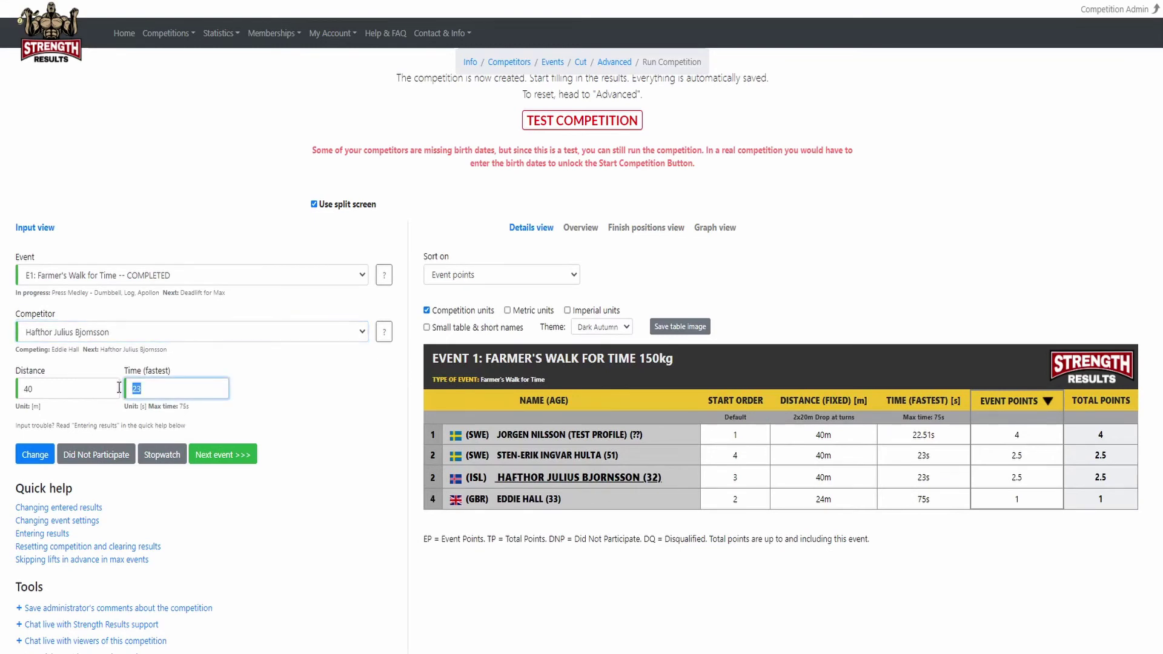
{"action": "left_click", "coordinate": [40, 459]}
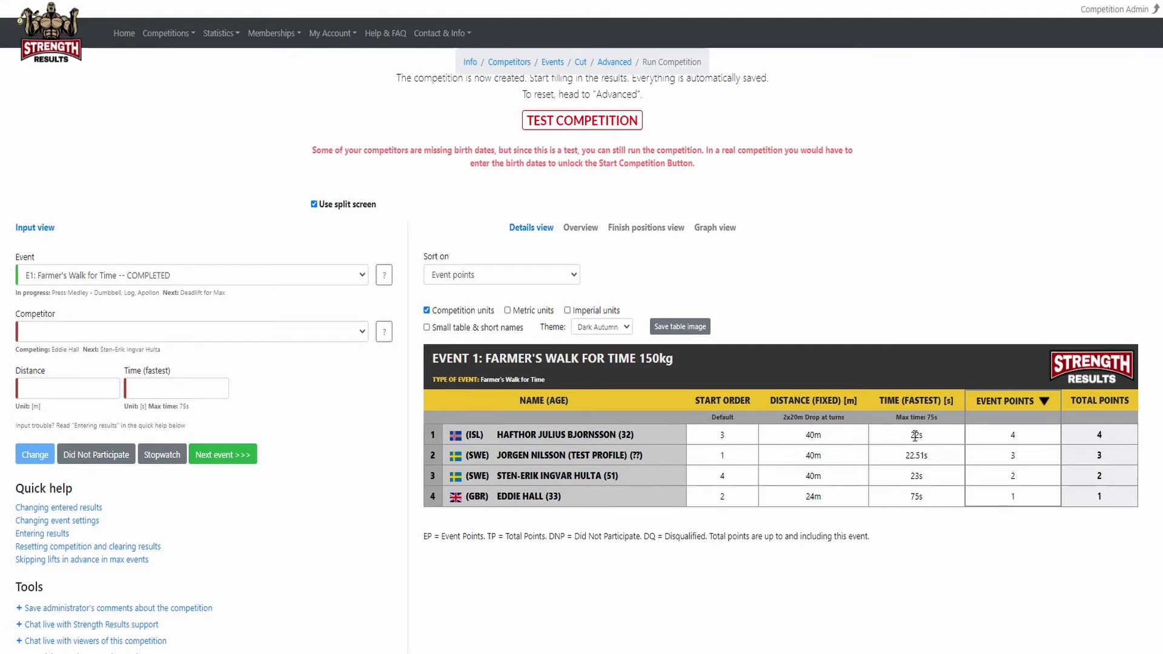
Advance to Press Medley and record the British competitor with no object completed.
{"action": "left_click", "coordinate": [229, 455]}
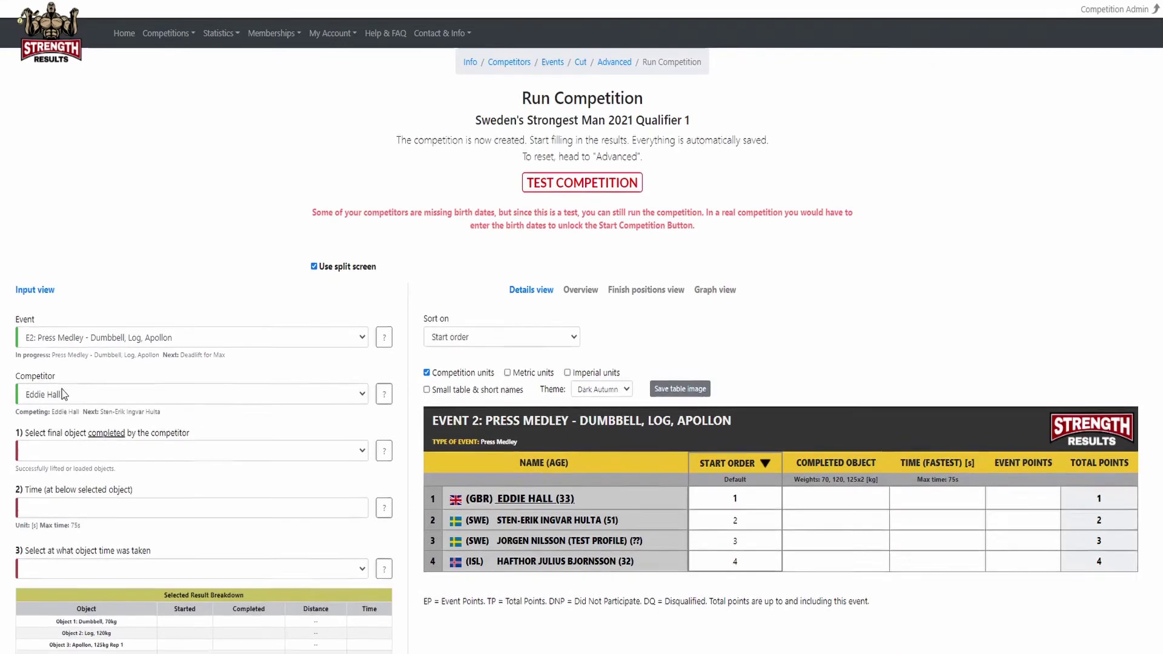
{"action": "scroll", "coordinate": [64, 394], "scroll_direction": "down", "scroll_amount": 1}
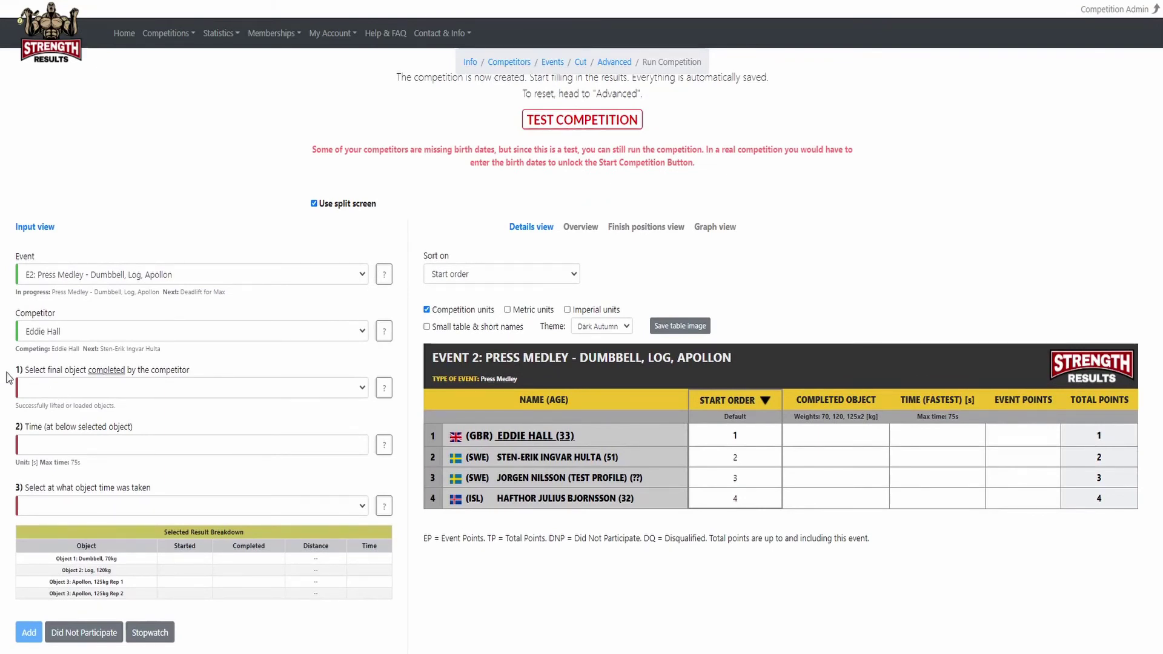
{"action": "left_click", "coordinate": [32, 389]}
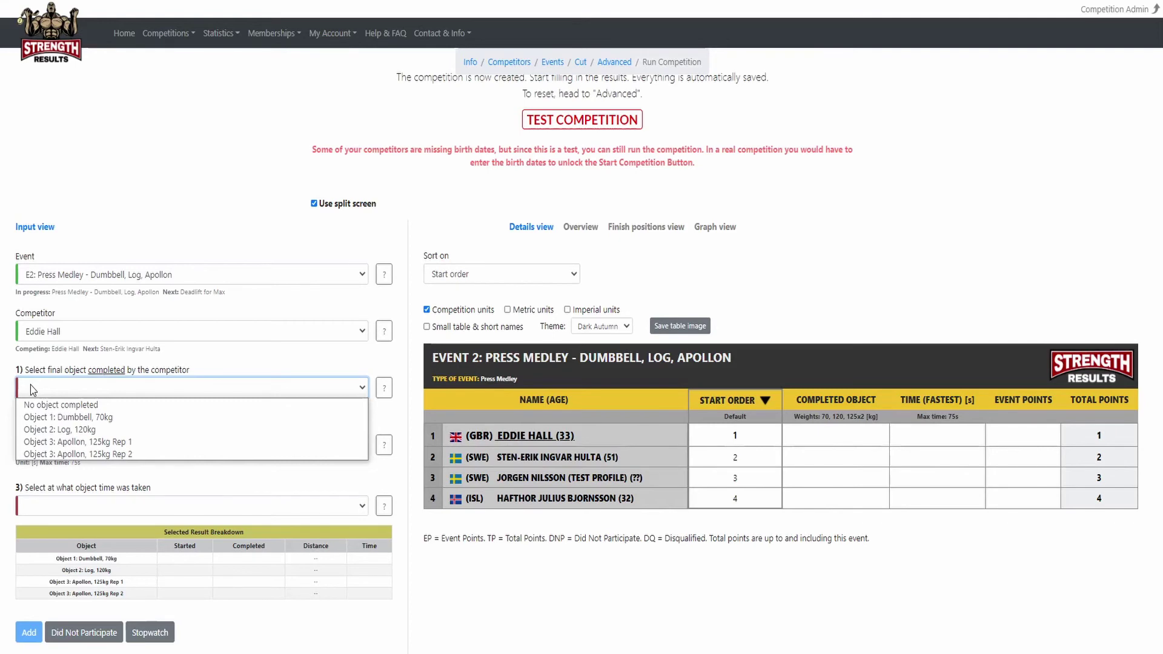
{"action": "left_click", "coordinate": [31, 402]}
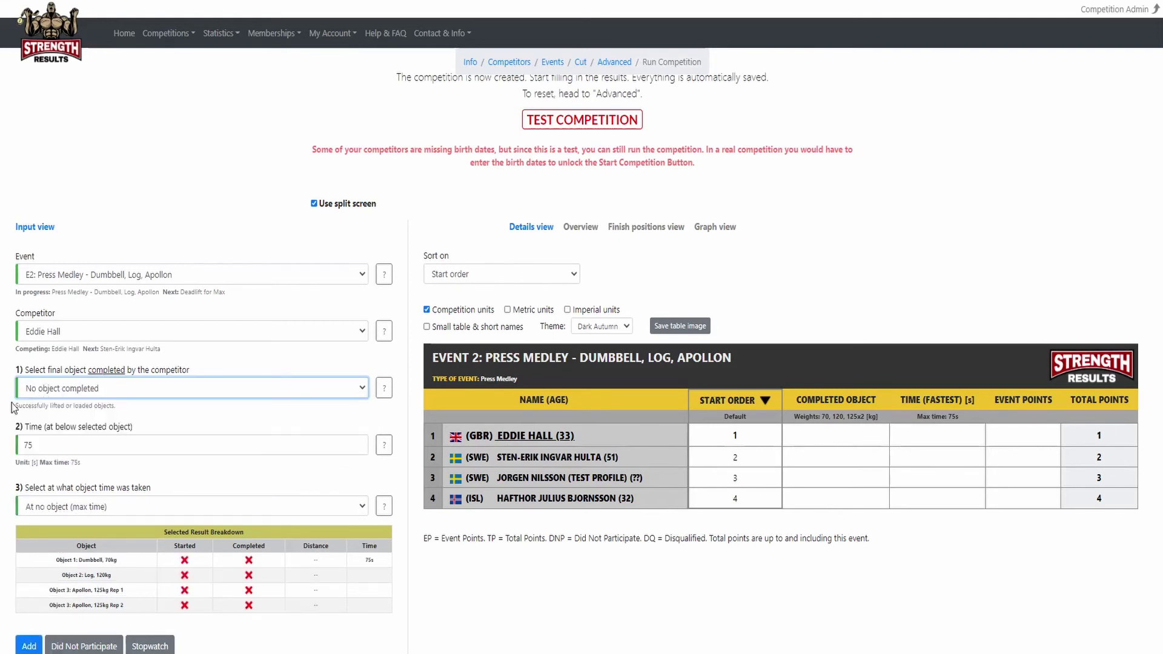
{"action": "scroll", "coordinate": [12, 405], "scroll_direction": "down", "scroll_amount": 1}
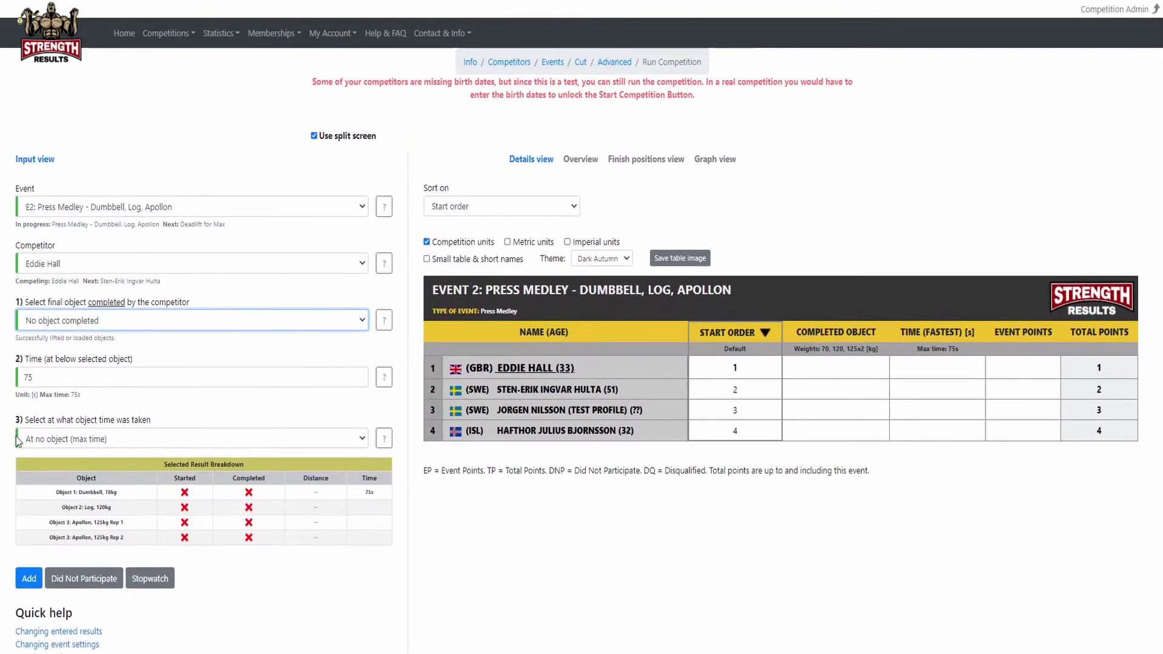
{"action": "left_click", "coordinate": [28, 581]}
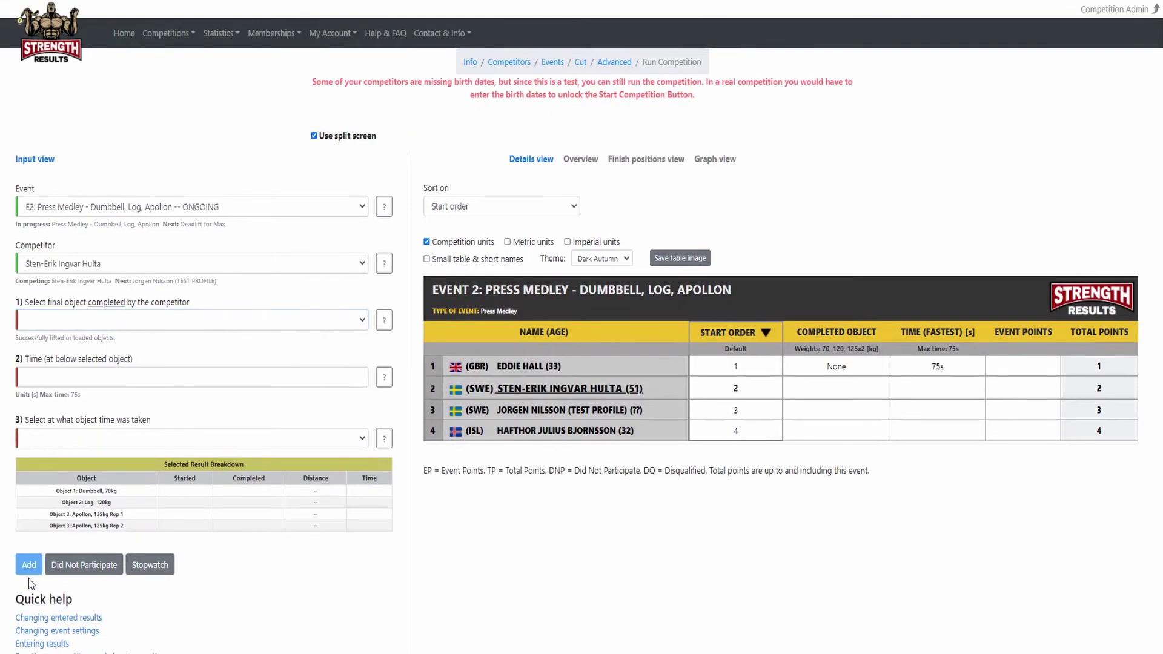
Record the next competitor's Press Medley result: 120kg Log completed in 15s.
{"action": "left_click", "coordinate": [28, 325]}
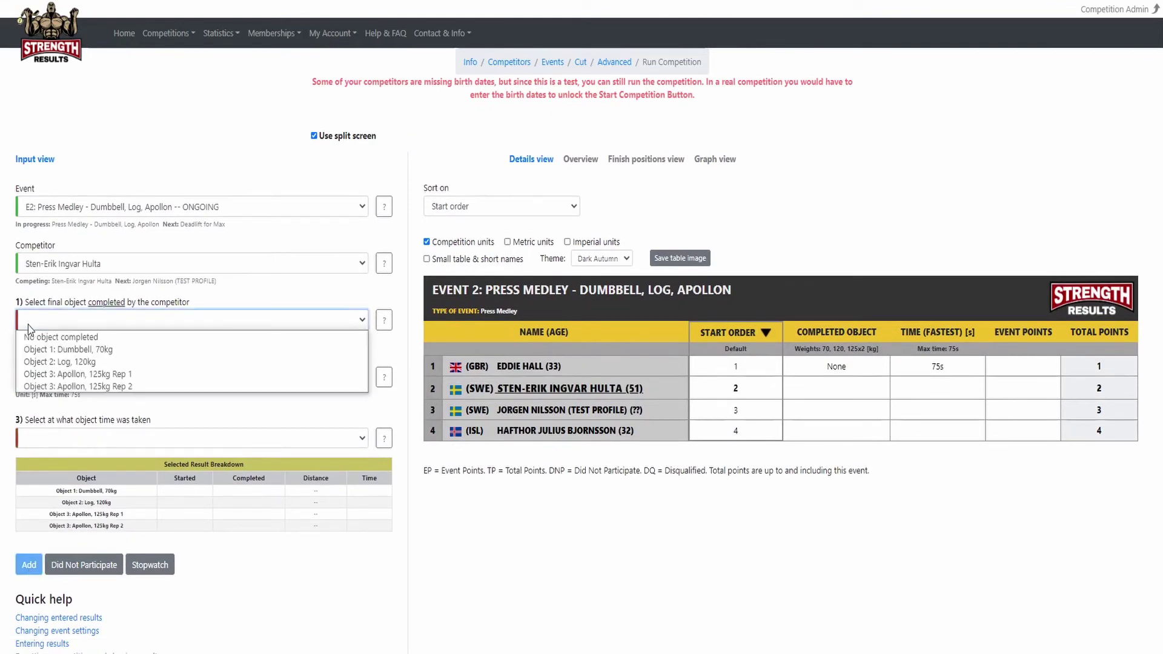
{"action": "left_click", "coordinate": [43, 362]}
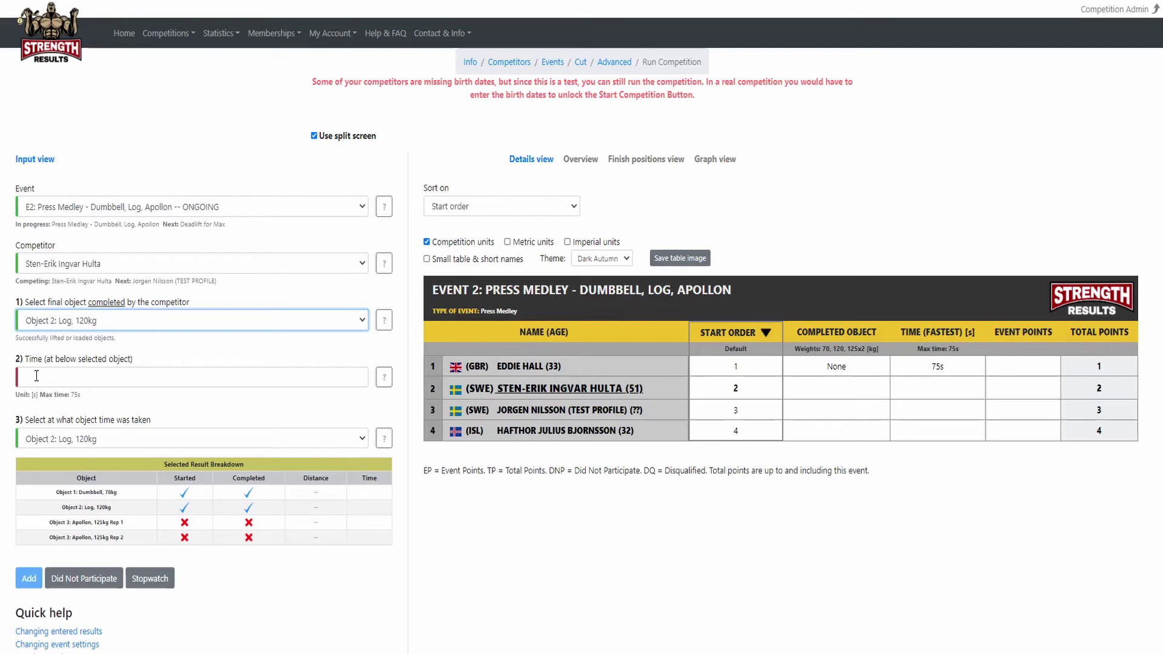
{"action": "left_click", "coordinate": [36, 376]}
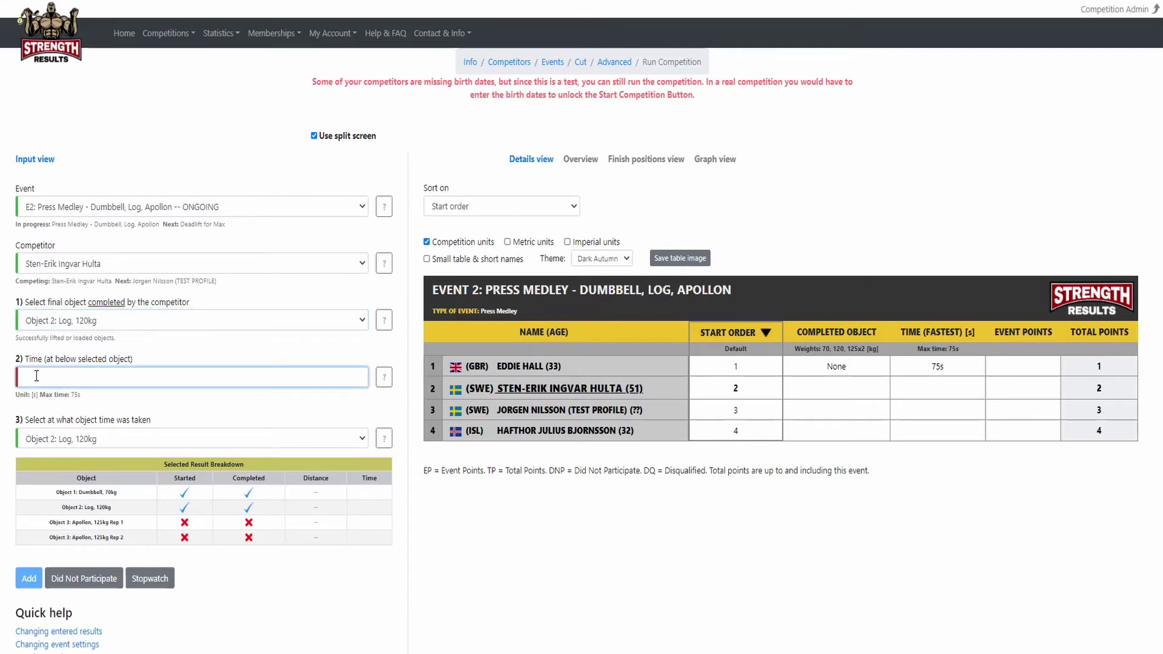
{"action": "type", "text": "15"}
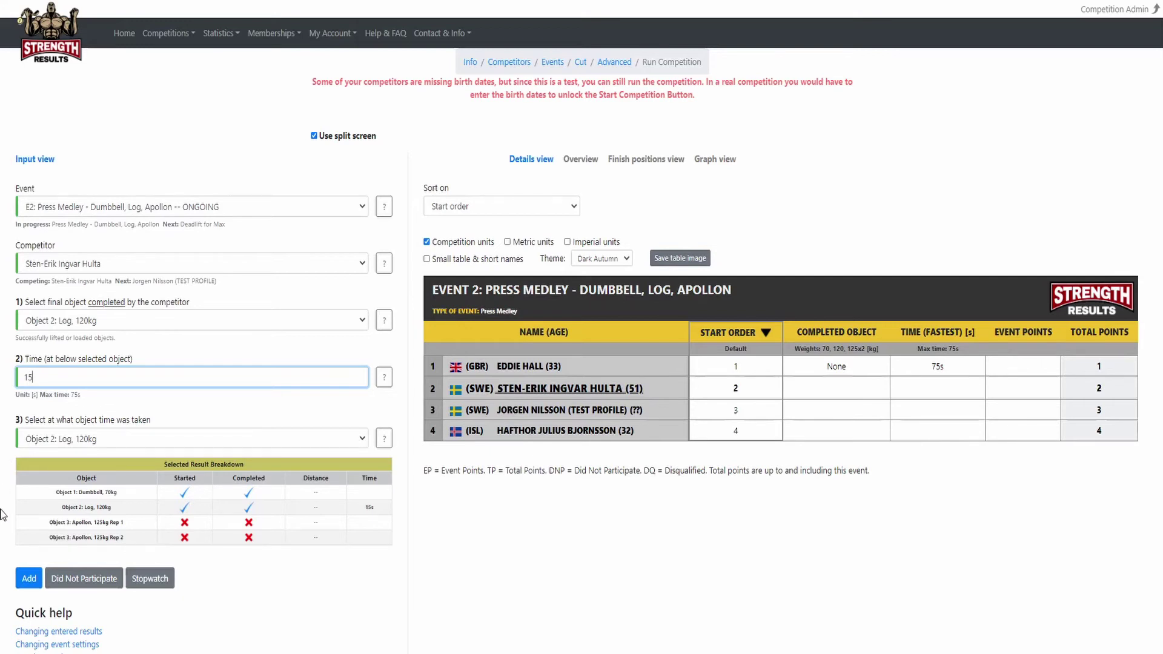
{"action": "left_click", "coordinate": [26, 580]}
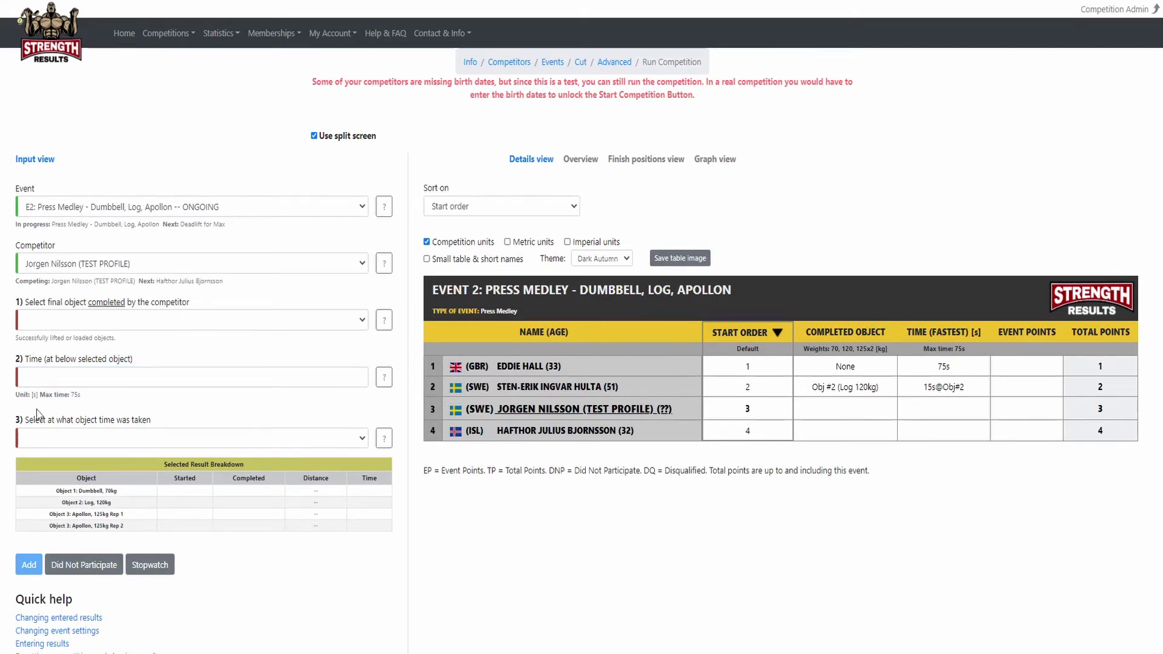
Record the following competitor's result: Apollon Rep 1 completed in 20.51s.
{"action": "left_click", "coordinate": [41, 327]}
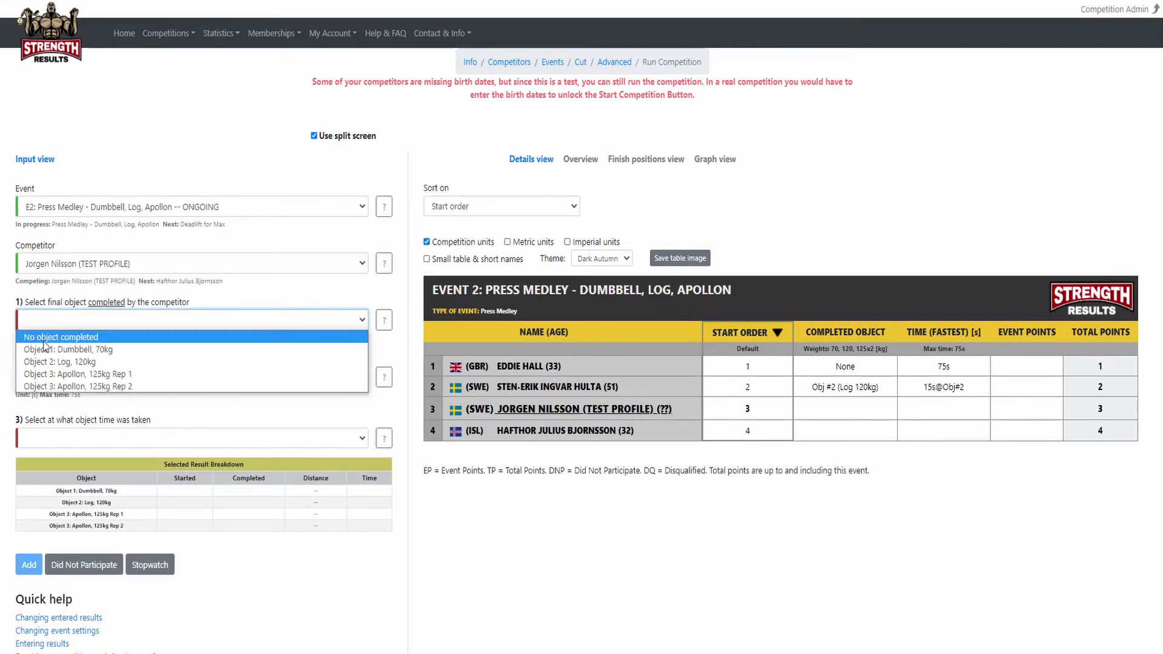
{"action": "left_click", "coordinate": [46, 375]}
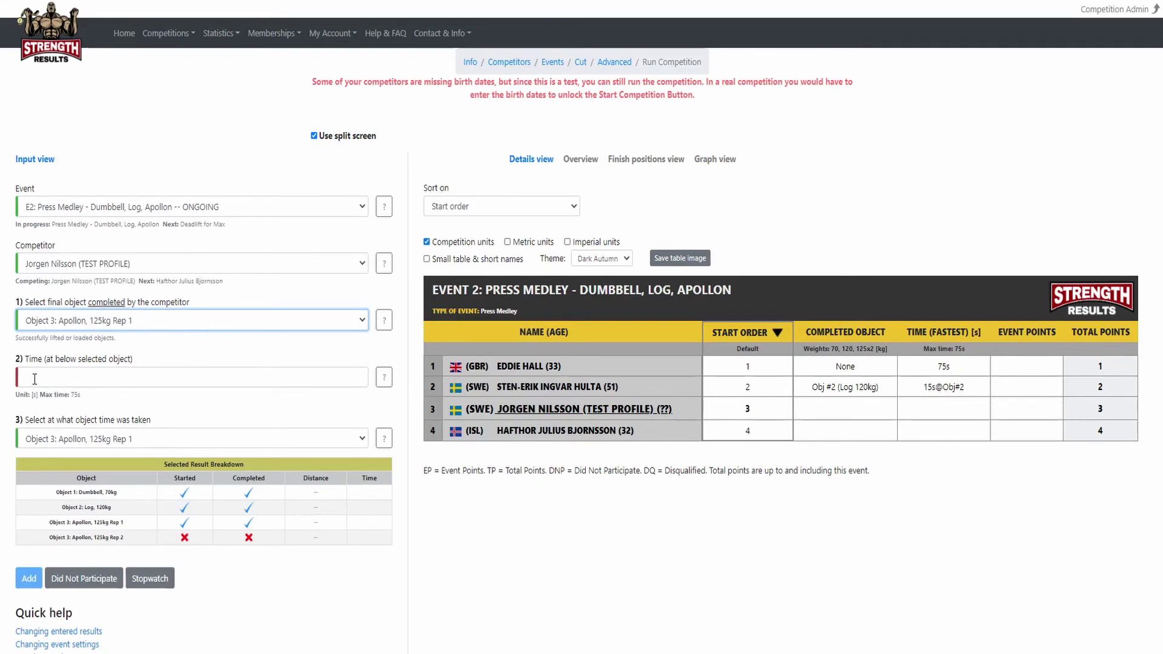
{"action": "left_click", "coordinate": [34, 379]}
{"action": "type", "text": "2"}
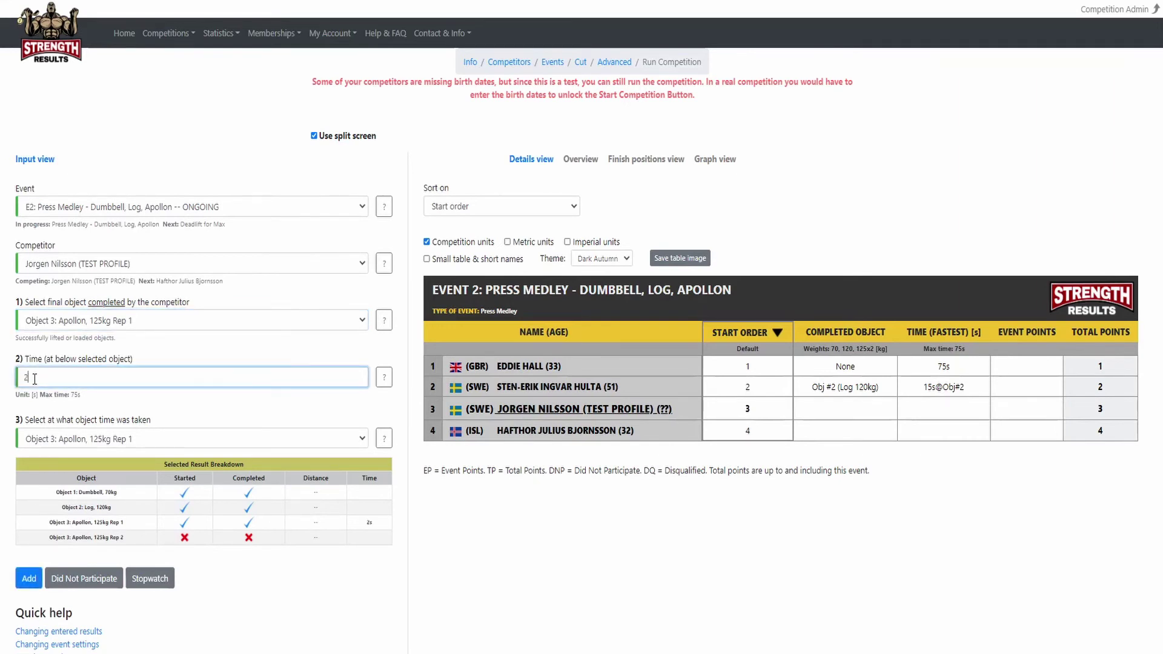
{"action": "type", "text": "0.51"}
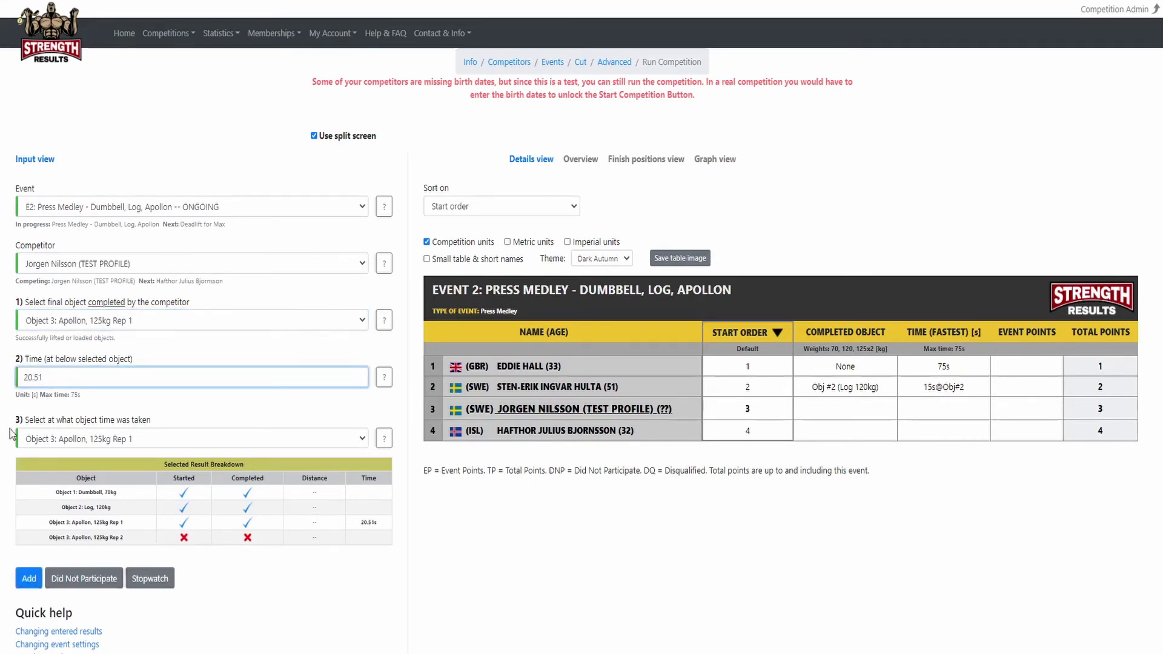
{"action": "left_click", "coordinate": [6, 445]}
{"action": "left_click", "coordinate": [29, 578]}
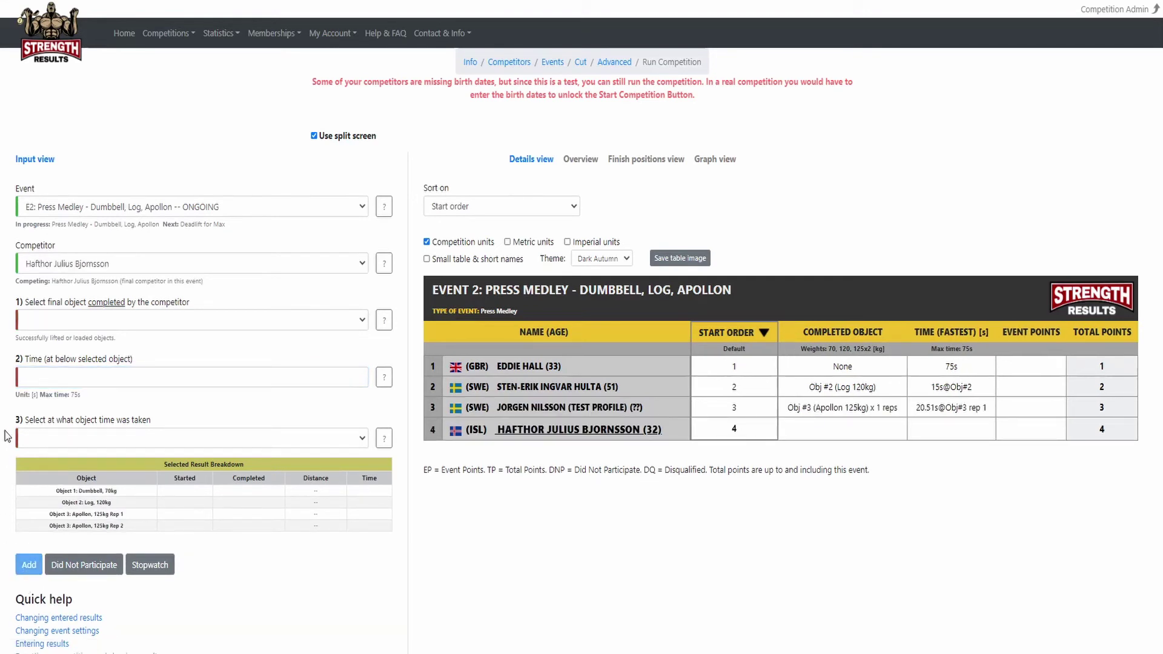
Record the last competitor's result: Apollon Rep 2 completed in 25s.
{"action": "left_click", "coordinate": [32, 325]}
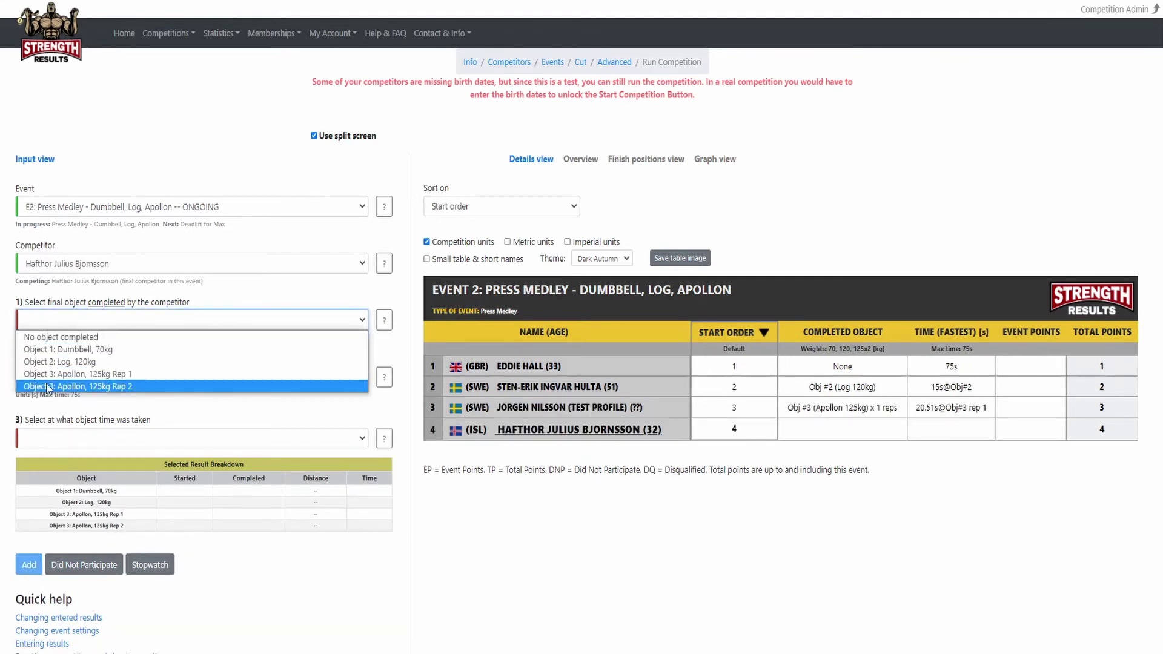
{"action": "left_click", "coordinate": [50, 388]}
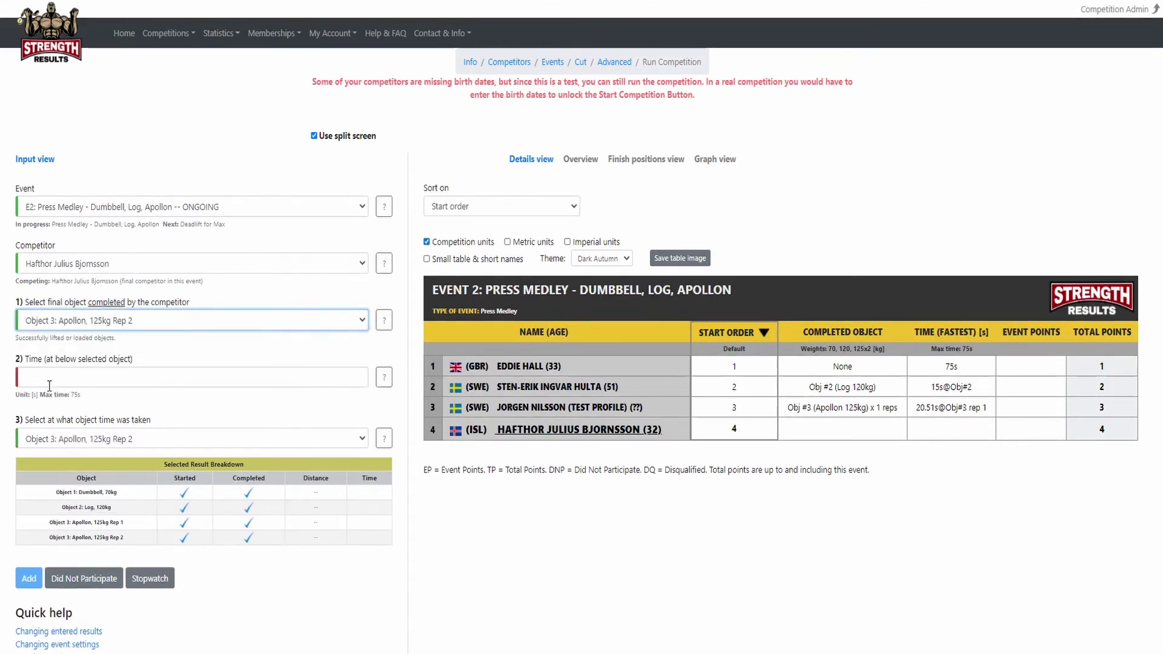
{"action": "left_click", "coordinate": [39, 379]}
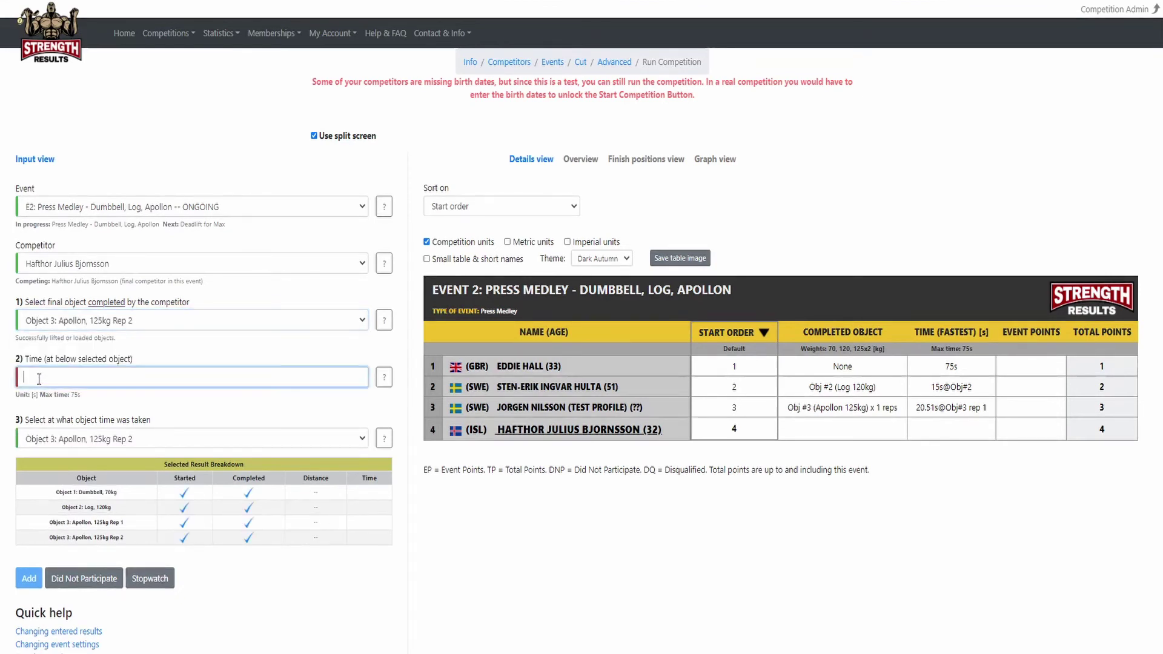
{"action": "type", "text": "25"}
{"action": "left_click", "coordinate": [6, 442]}
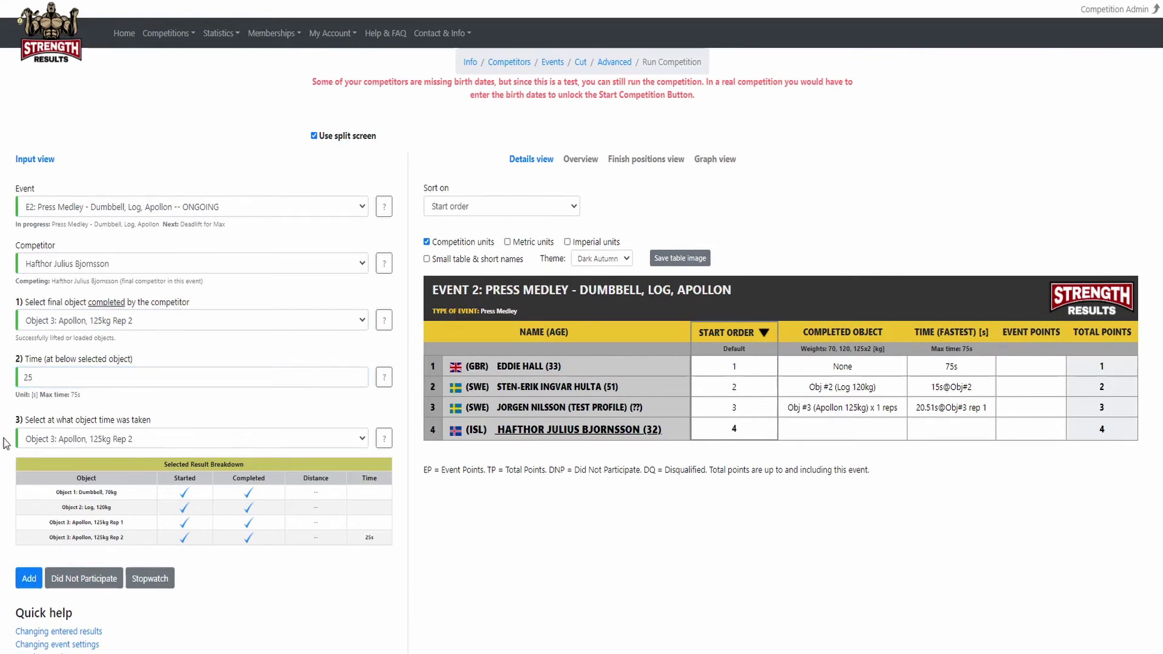
{"action": "left_click", "coordinate": [26, 580]}
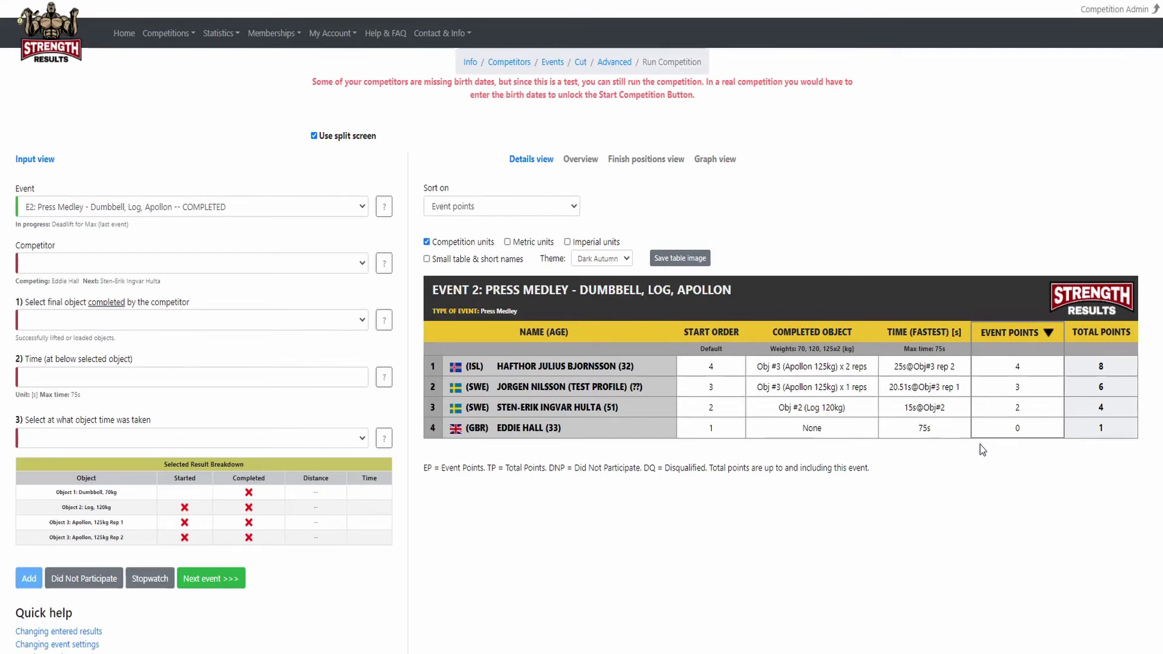
Sort results by total points, check the overview, then advance to Deadlift for Max.
{"action": "left_click", "coordinate": [495, 212]}
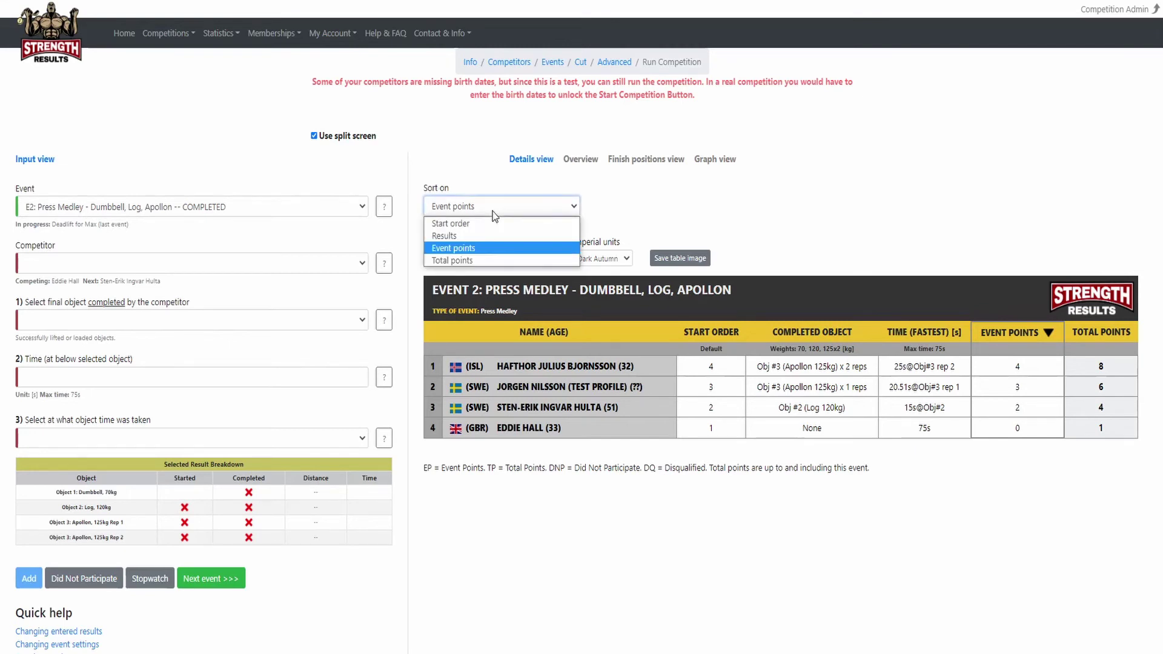
{"action": "left_click", "coordinate": [488, 261]}
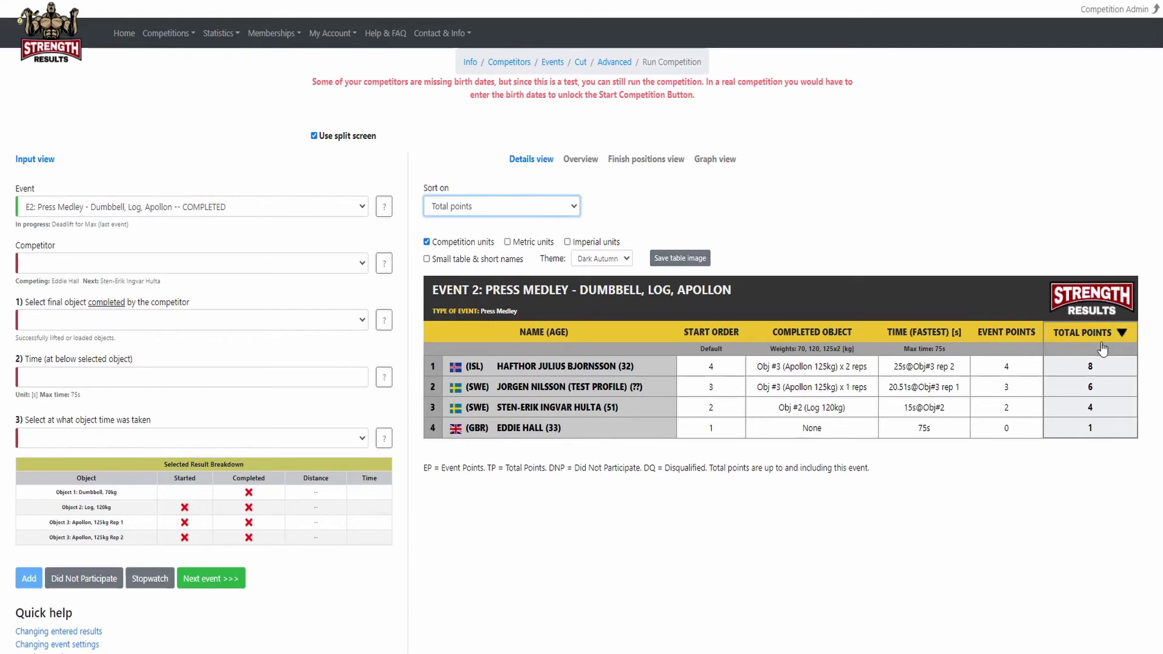
{"action": "left_click", "coordinate": [582, 160]}
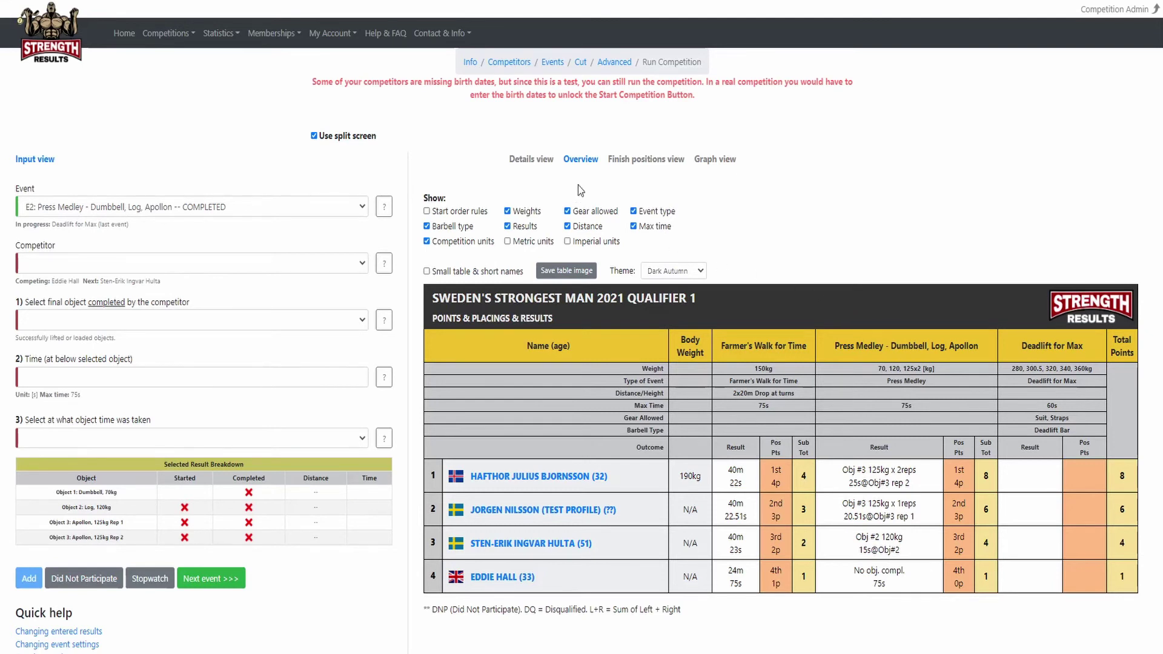
{"action": "left_click", "coordinate": [531, 162]}
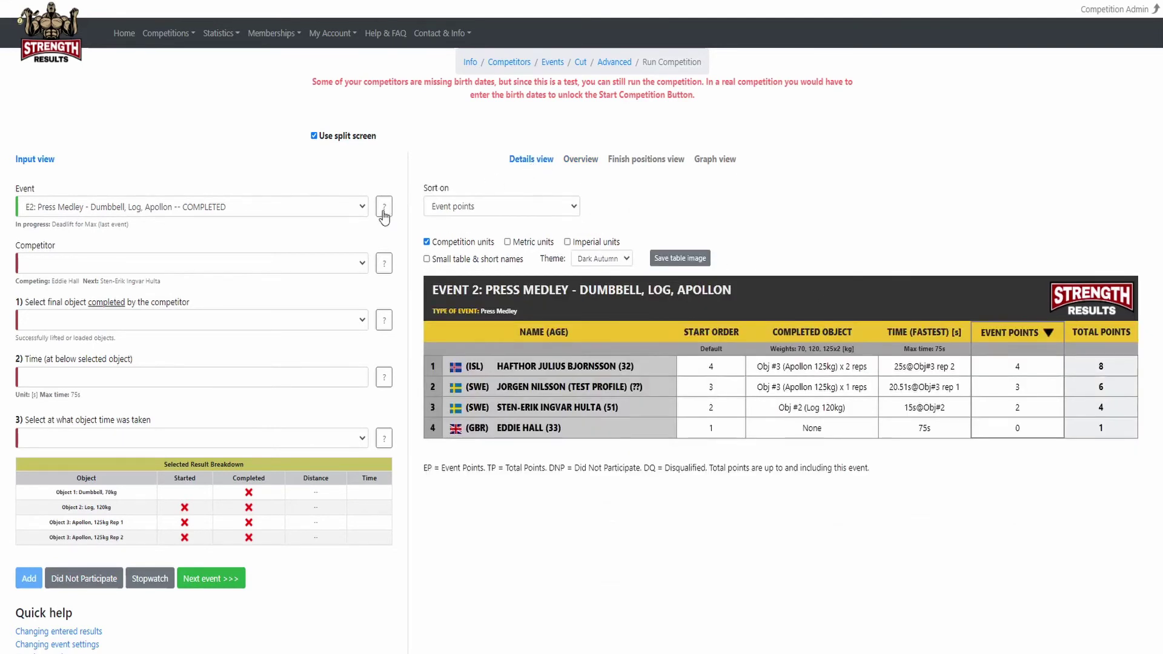
{"action": "left_click", "coordinate": [221, 579]}
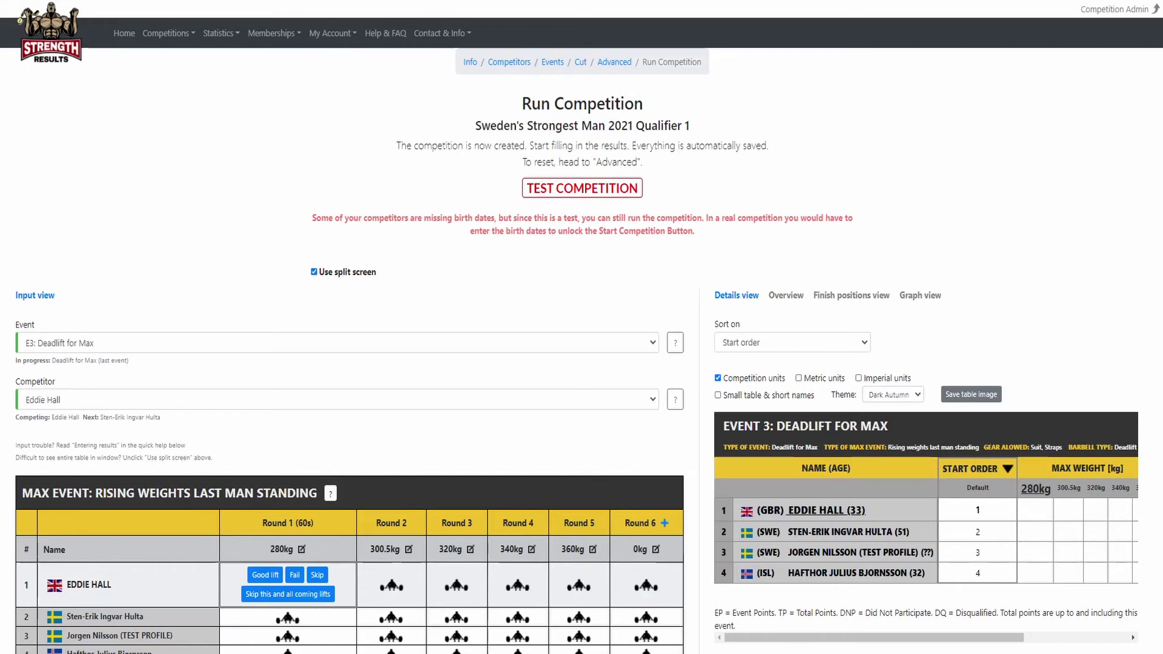
Reopen Sweden's Strongest Man 2021 Qualifier 1 from My Test Competitions and return to its run page.
{"action": "left_click_drag", "start_coordinate": [1162, 388], "coordinate": [330, 50]}
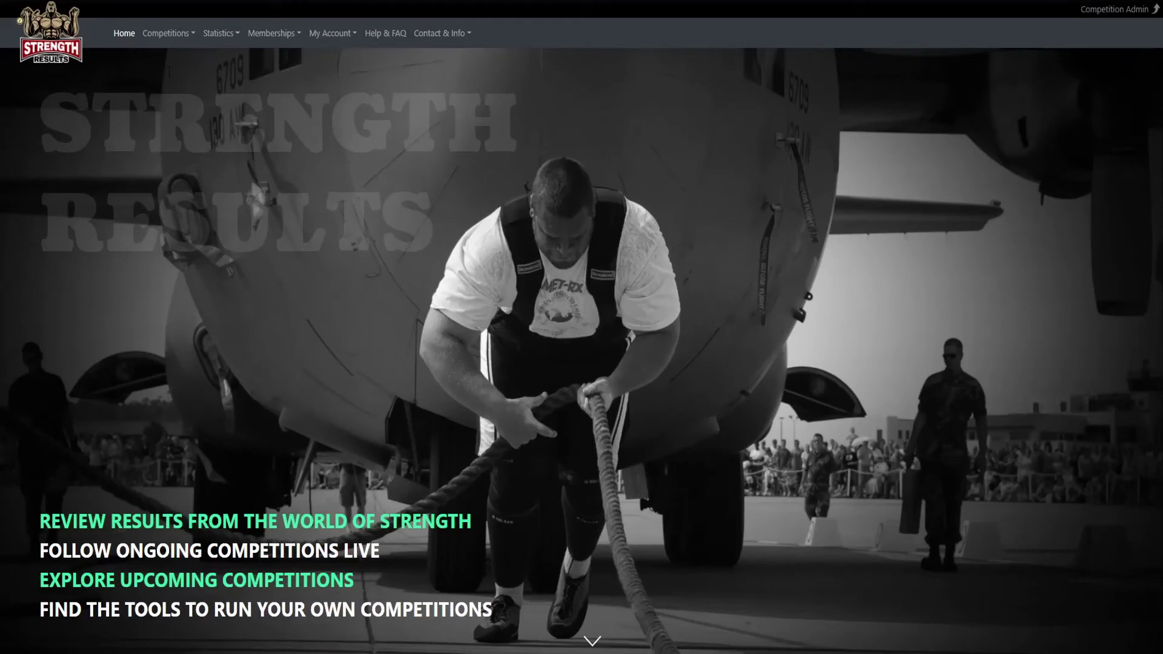
{"action": "left_click", "coordinate": [176, 35]}
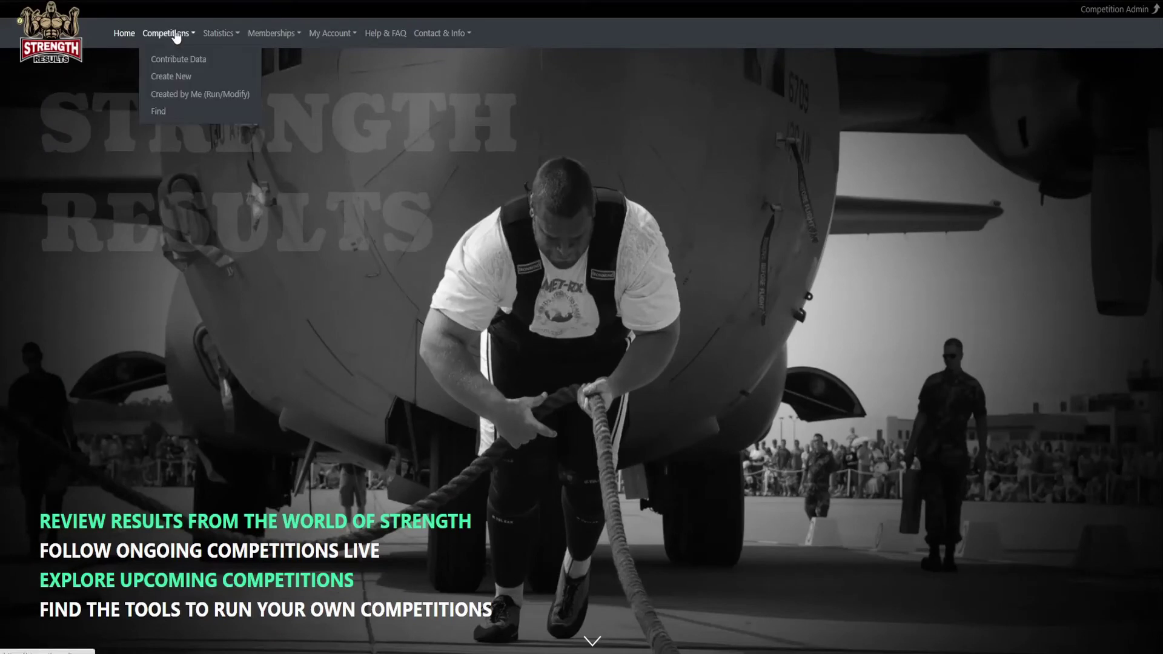
{"action": "left_click", "coordinate": [163, 112]}
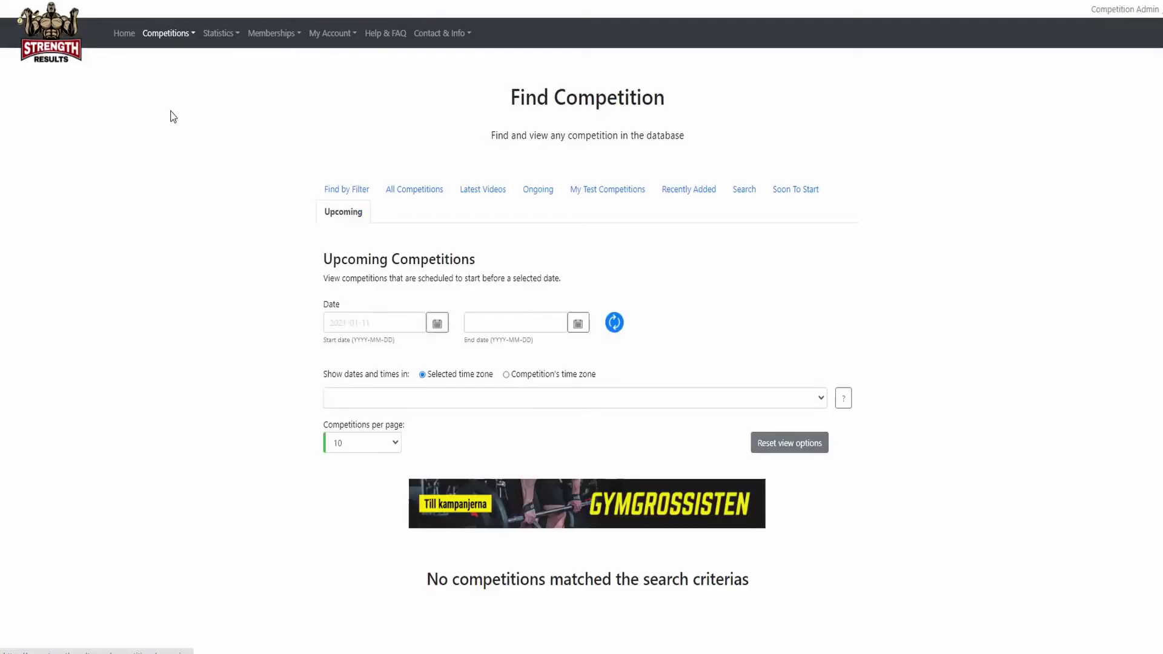
{"action": "left_click", "coordinate": [572, 190]}
{"action": "scroll", "coordinate": [187, 309], "scroll_direction": "down", "scroll_amount": 3}
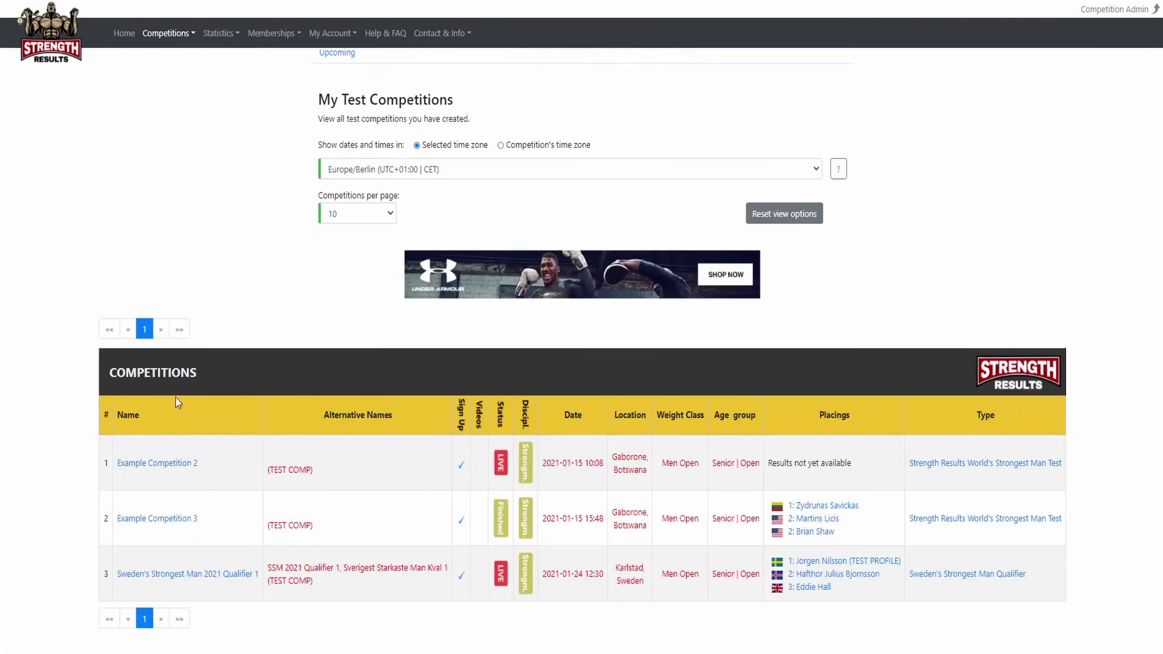
{"action": "left_click", "coordinate": [172, 574]}
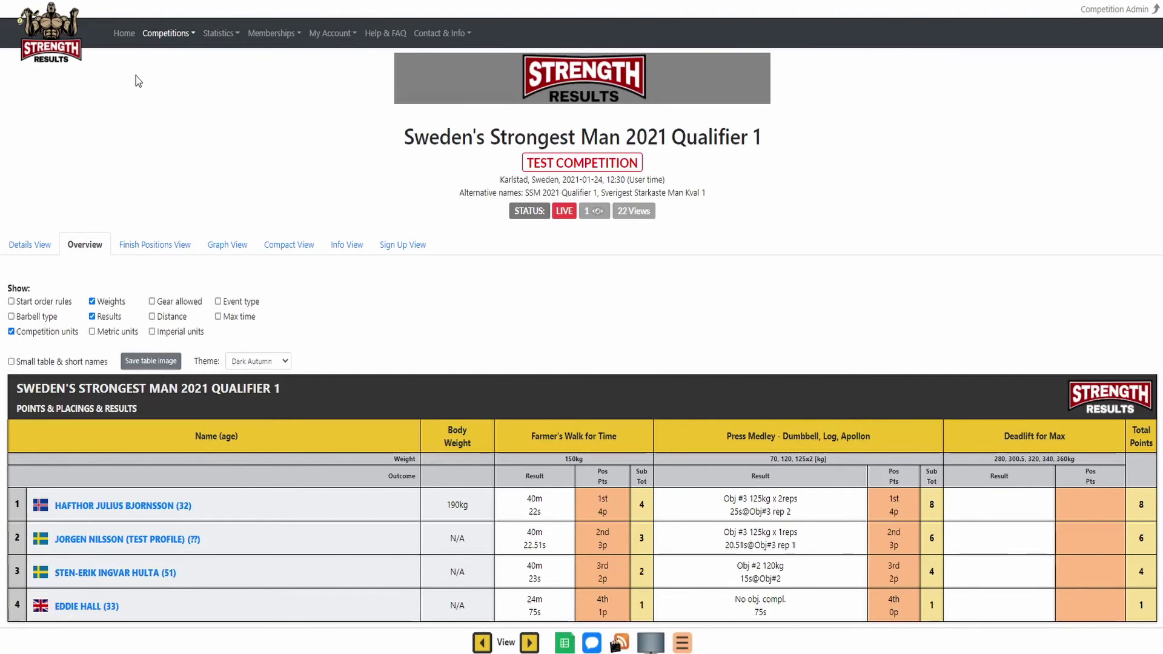
{"action": "key", "text": "ctrl+Tab"}
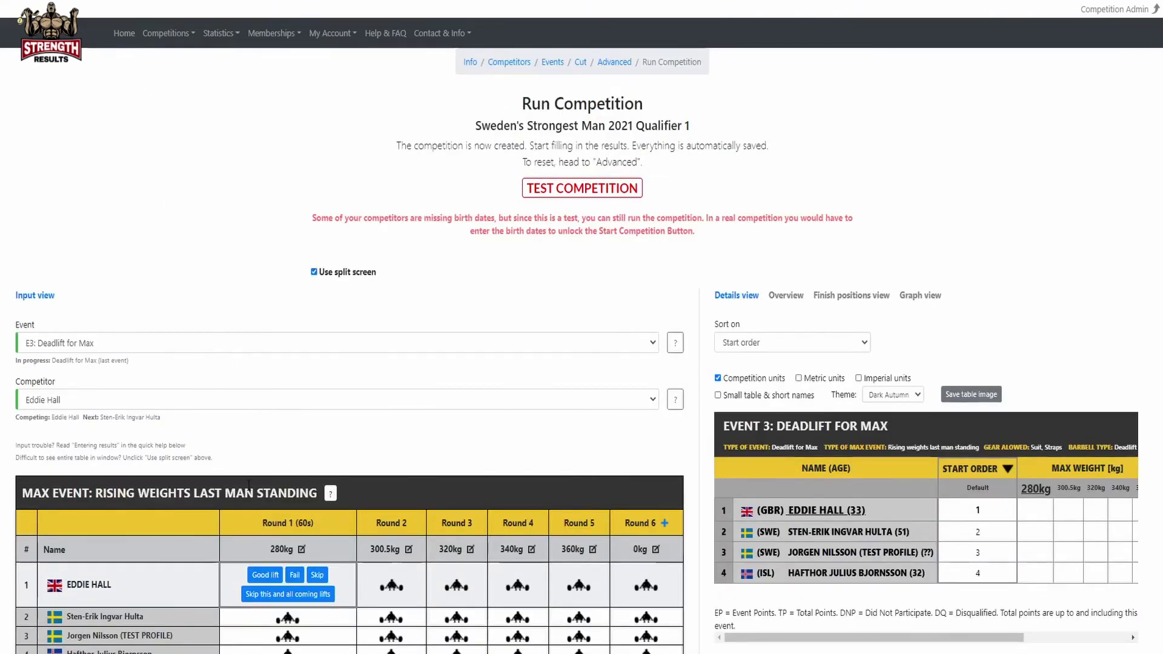
Record round one: GBR good at 280kg, second lifter failed at 280kg, test-profile skipped, ISL lifter's remaining lifts skipped.
{"action": "scroll", "coordinate": [249, 488], "scroll_direction": "down", "scroll_amount": 1}
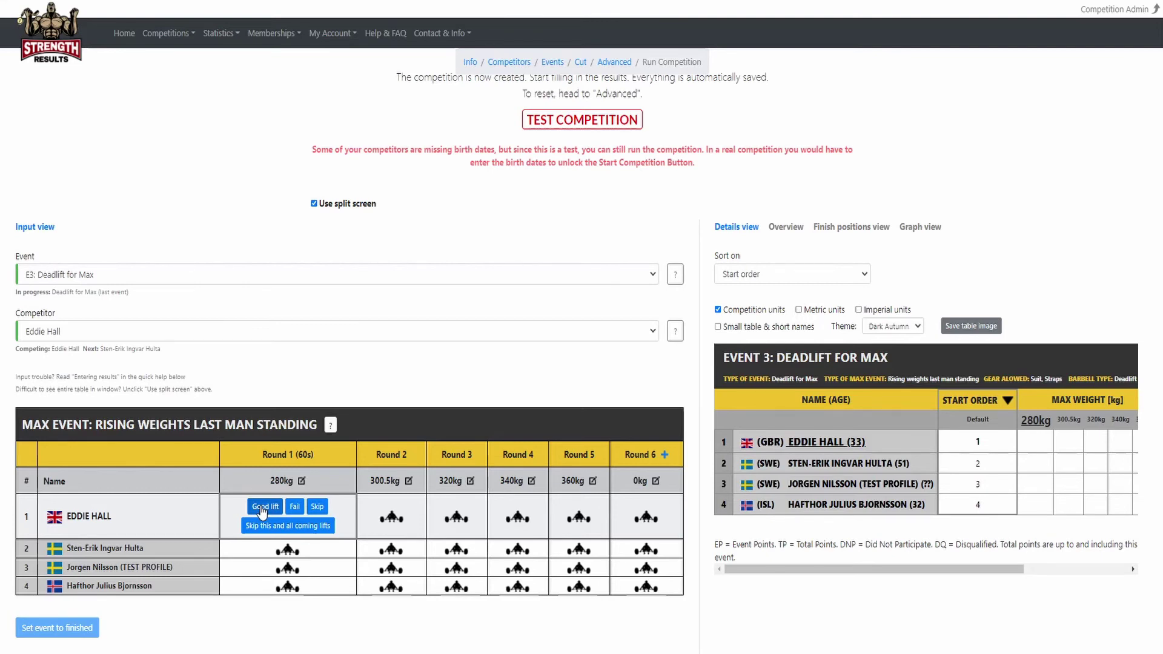
{"action": "left_click", "coordinate": [261, 512]}
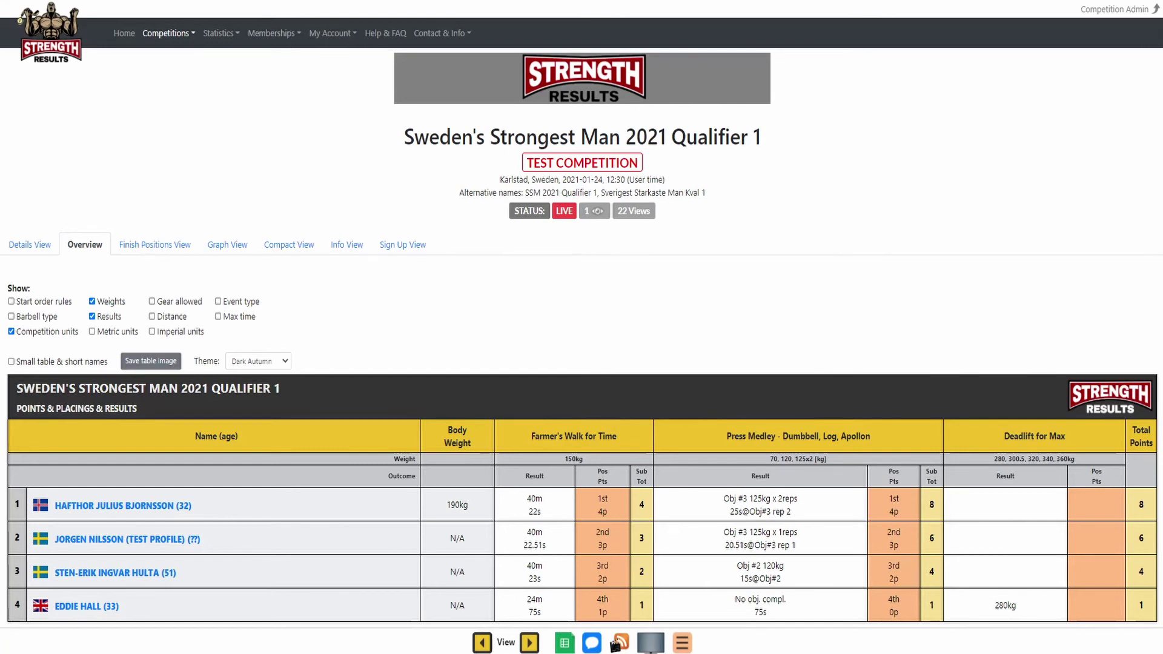
{"action": "left_click", "coordinate": [212, 0]}
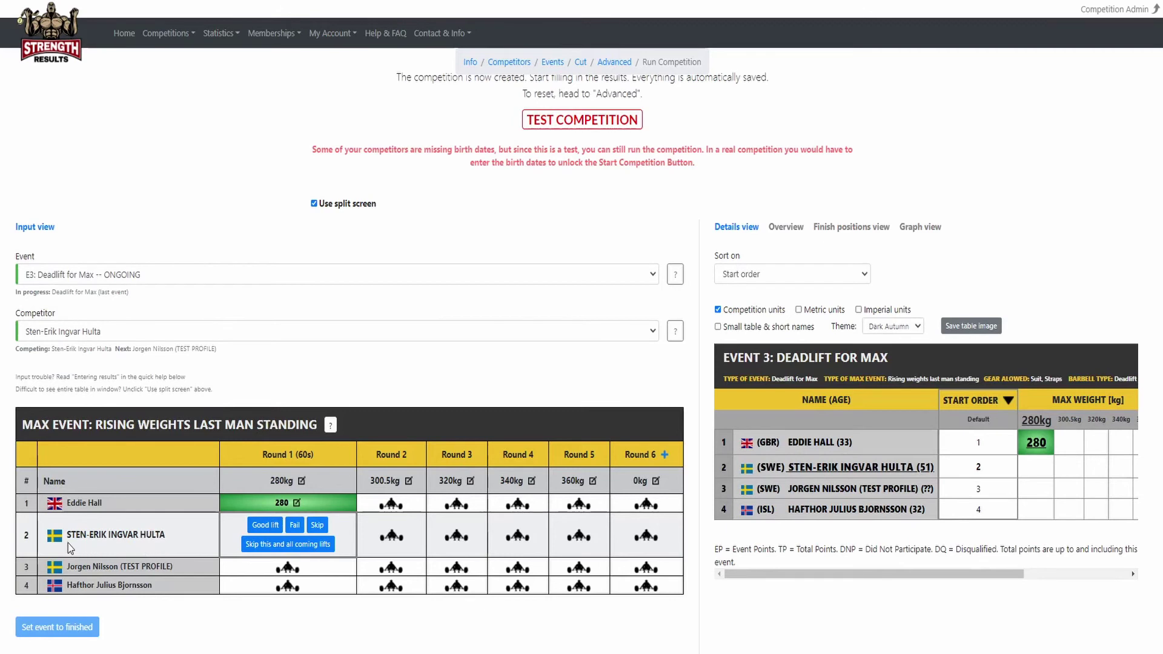
{"action": "left_click", "coordinate": [294, 524]}
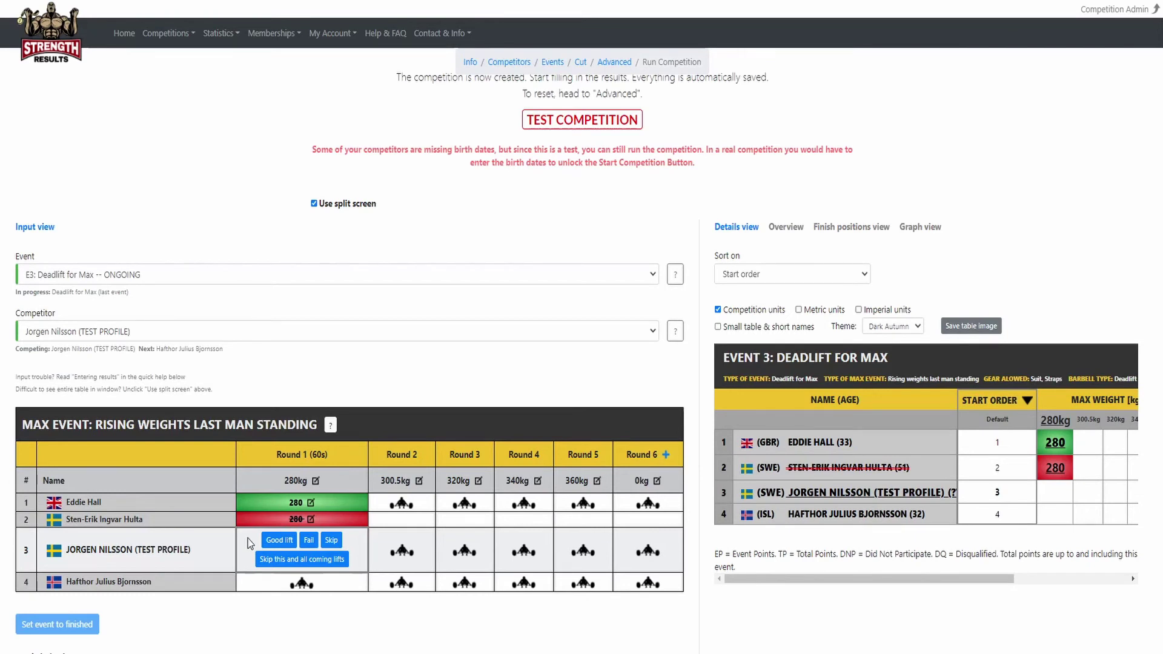
{"action": "left_click", "coordinate": [331, 539]}
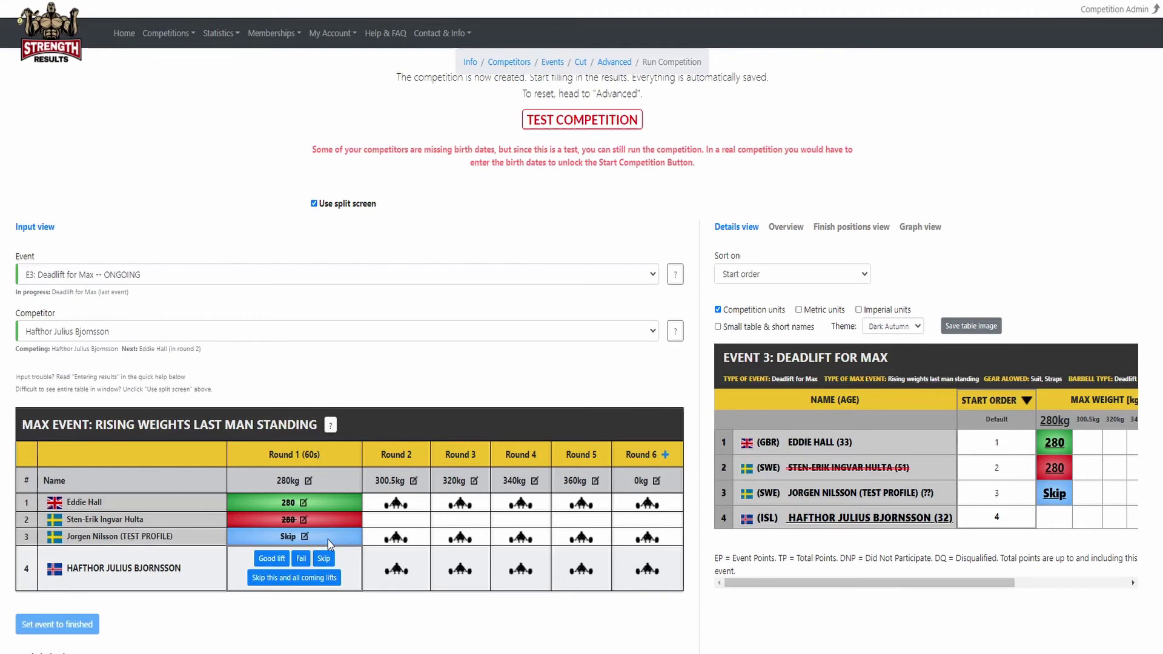
{"action": "left_click", "coordinate": [295, 578]}
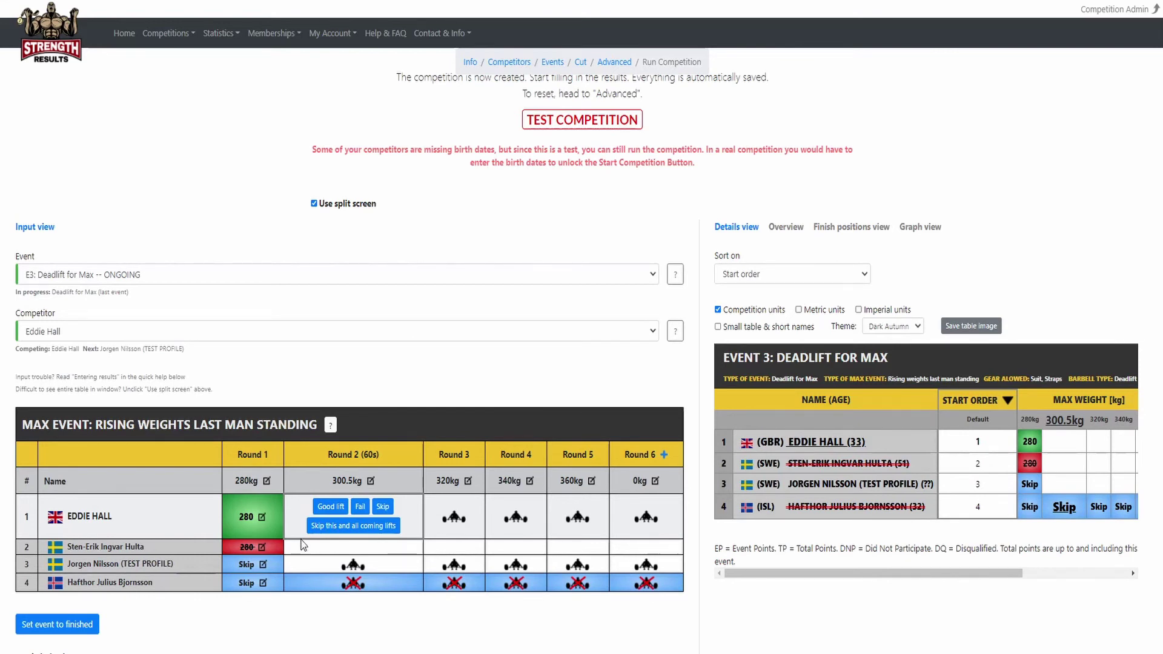
Record later rounds: GBR good at 300.5kg and 340kg, test-profile good at 300.5kg and failed at 320kg.
{"action": "left_click", "coordinate": [454, 520]}
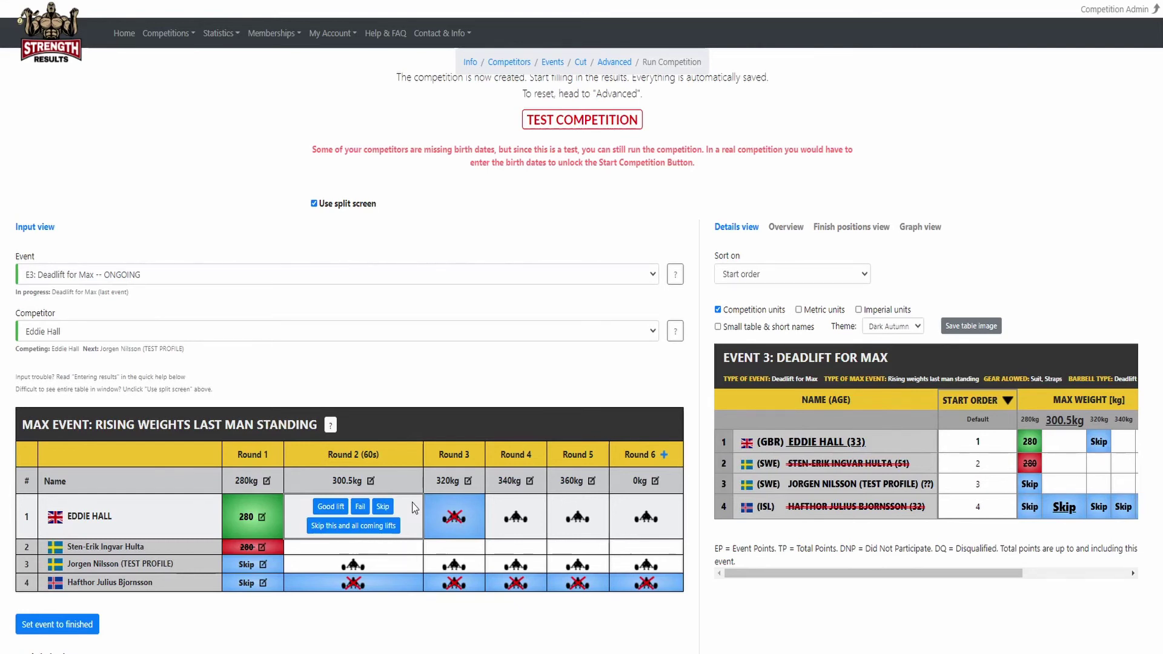
{"action": "left_click", "coordinate": [330, 507]}
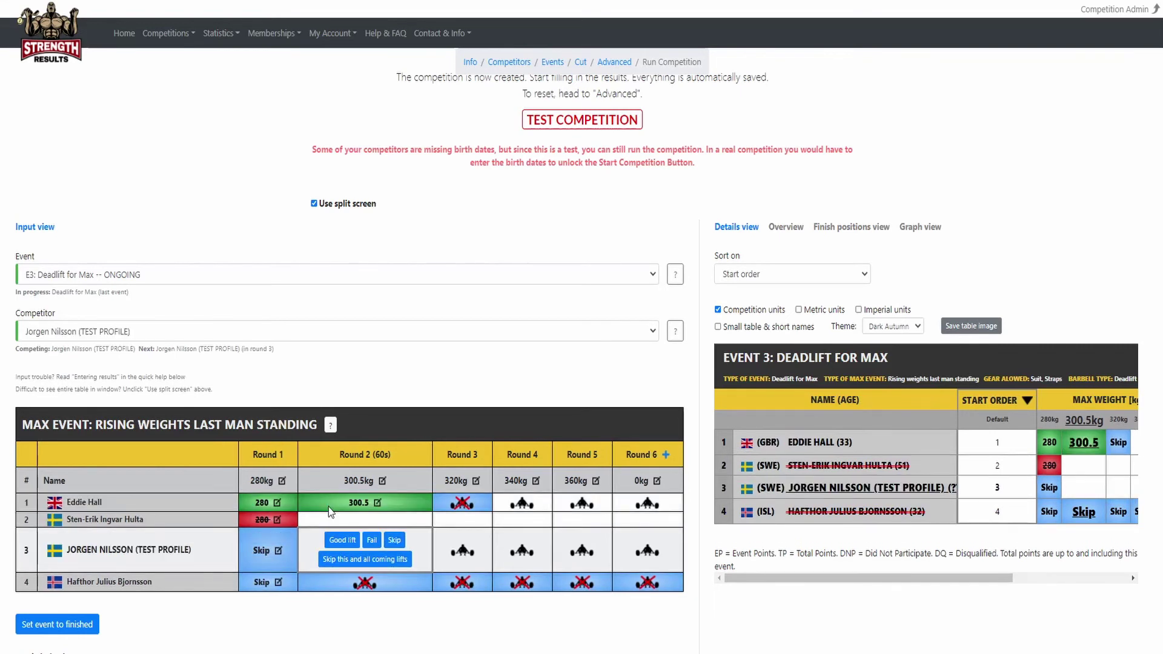
{"action": "left_click", "coordinate": [342, 540]}
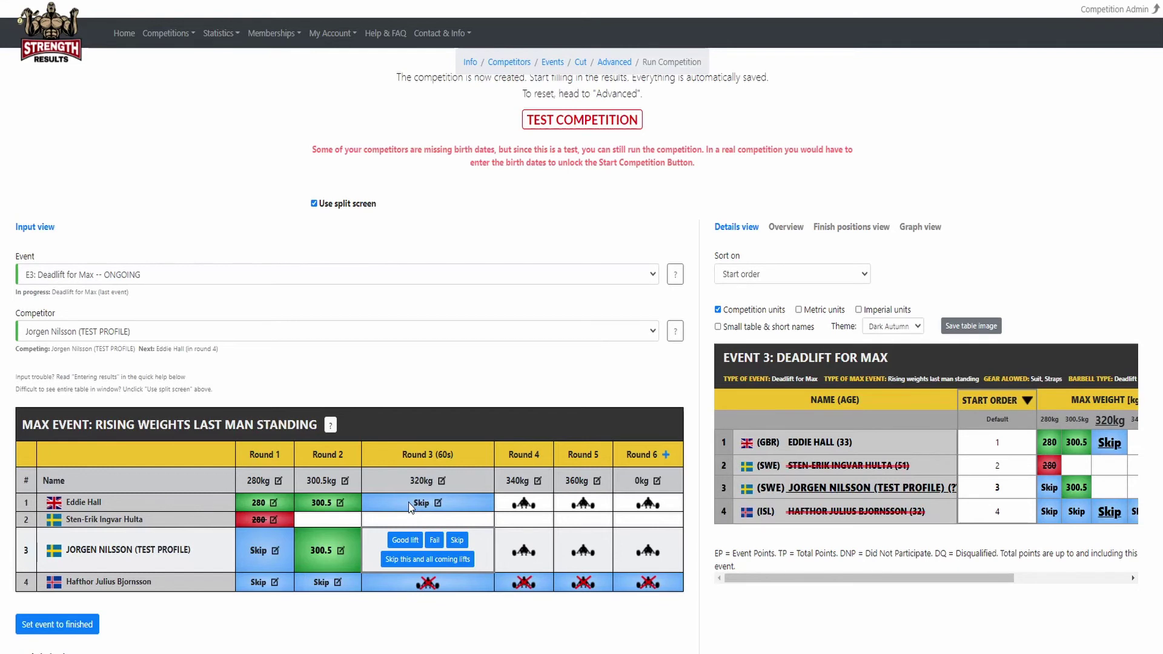
{"action": "left_click", "coordinate": [434, 540]}
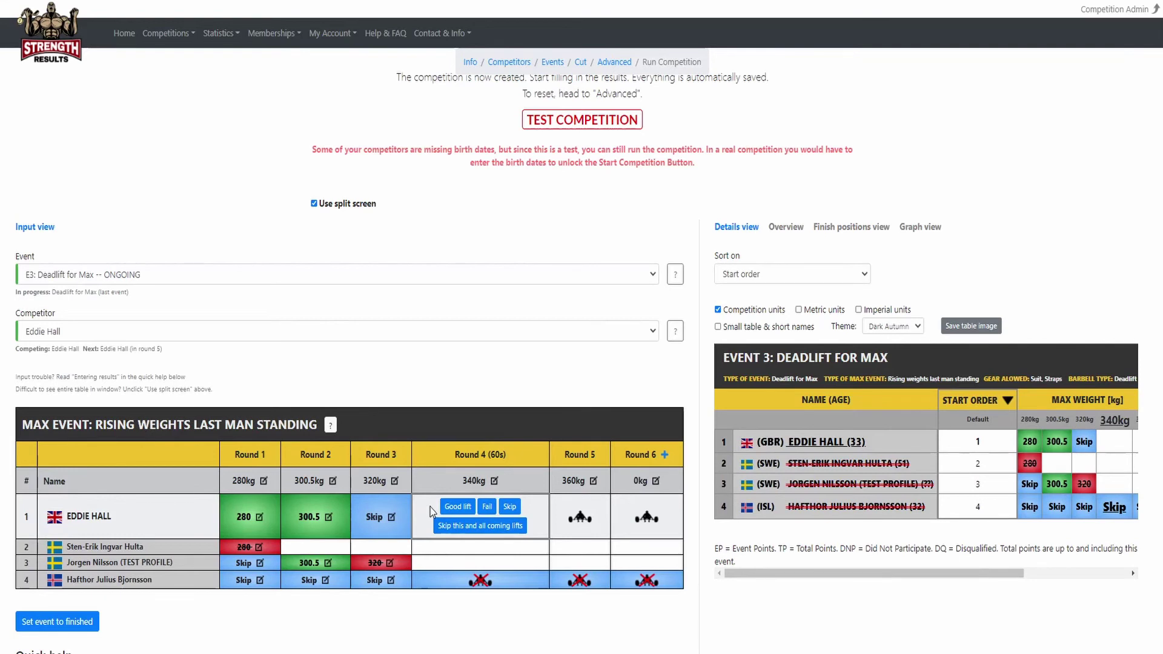
{"action": "left_click", "coordinate": [457, 507]}
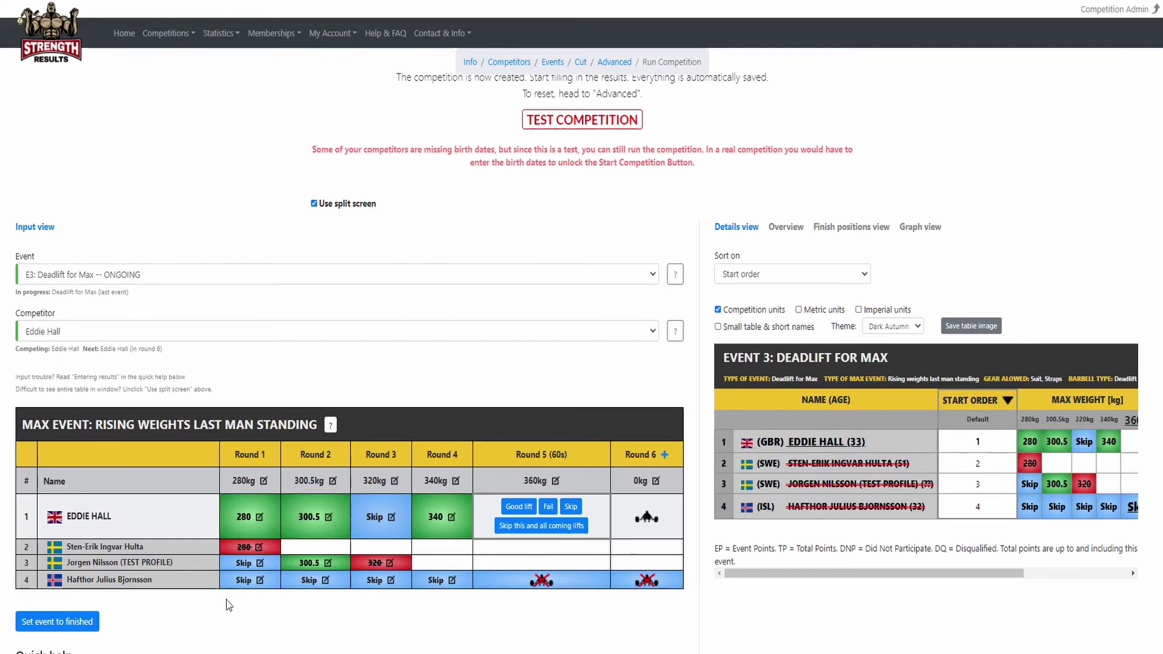
{"action": "left_click", "coordinate": [74, 626]}
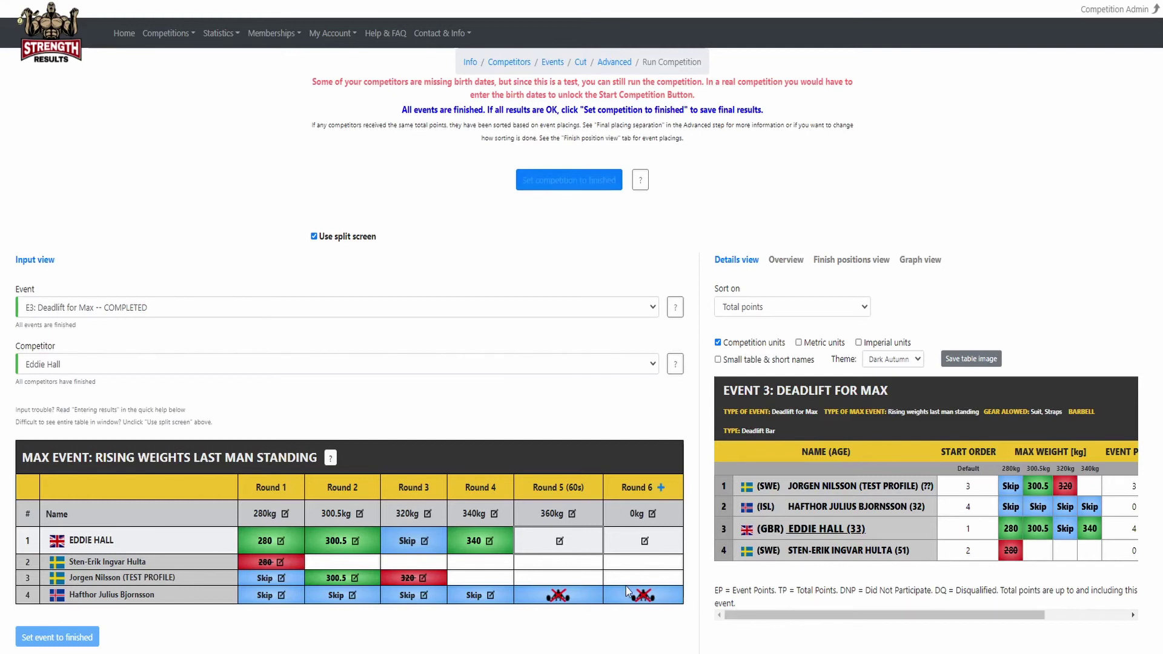
Change the GBR lifter's Round 4 340kg deadlift result to Fail and save it.
{"action": "left_click", "coordinate": [489, 542]}
{"action": "left_click", "coordinate": [547, 366]}
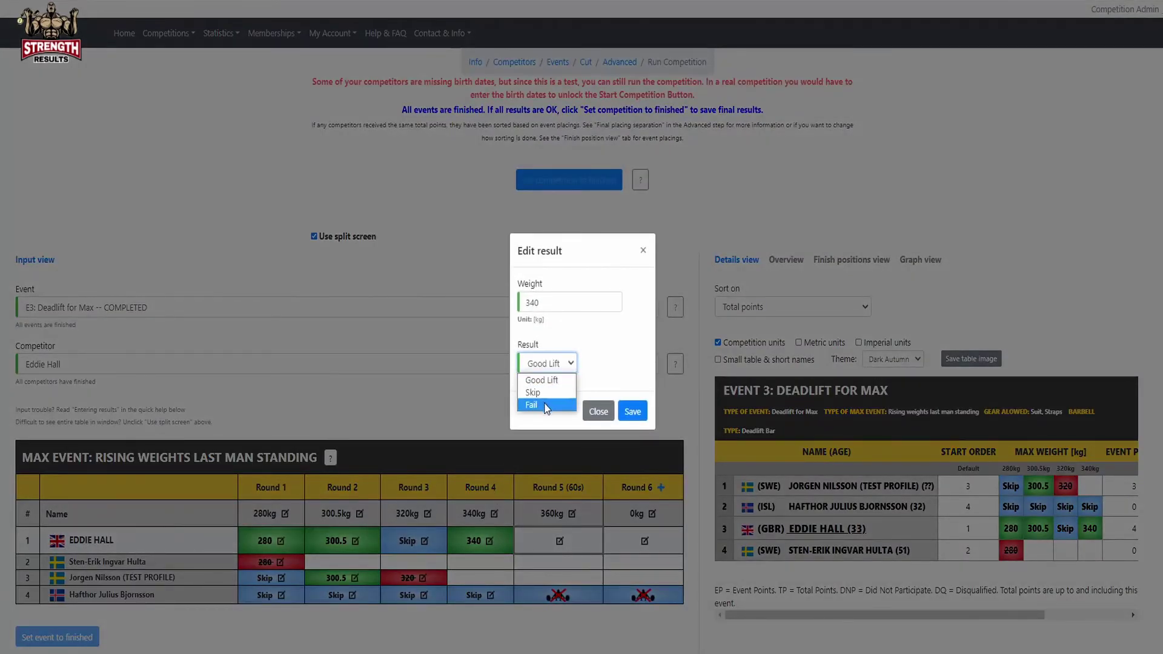
{"action": "left_click", "coordinate": [545, 406]}
{"action": "left_click", "coordinate": [633, 413]}
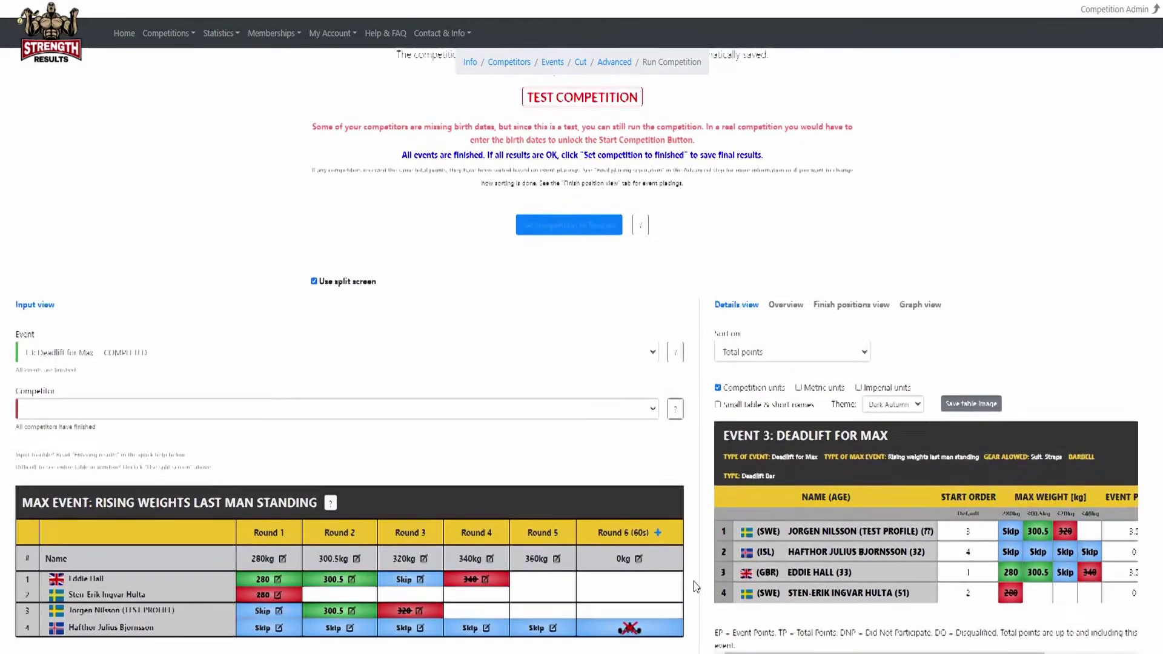
Scroll to Event Points and show the overall points and placings table.
{"action": "scroll", "coordinate": [709, 603], "scroll_direction": "down", "scroll_amount": 1}
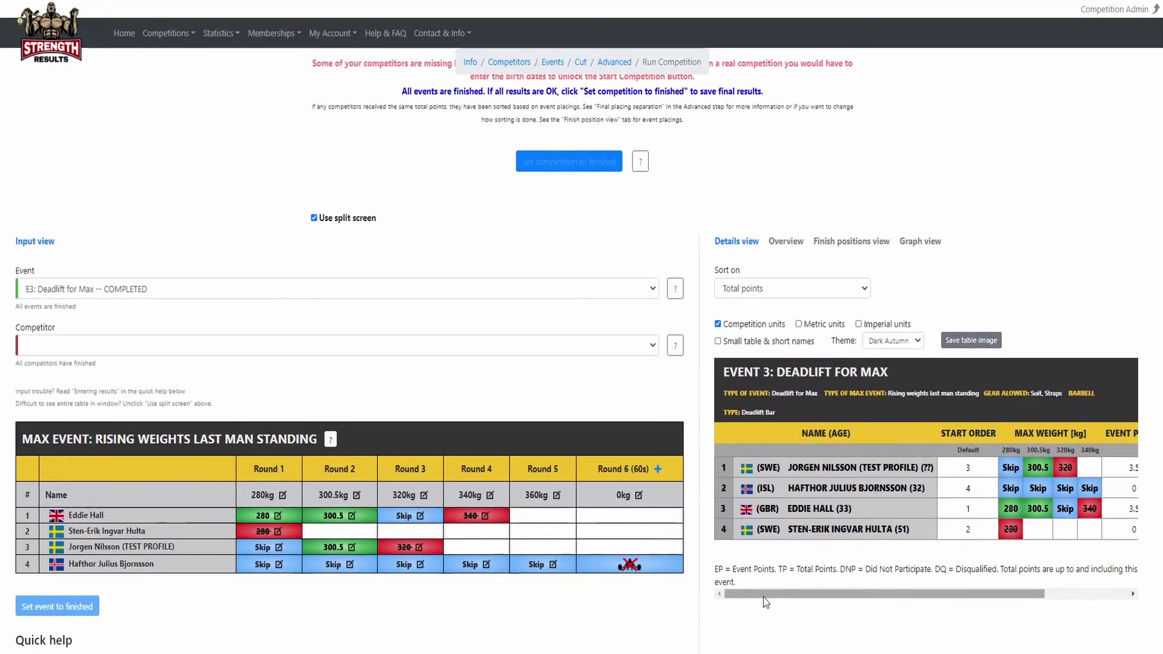
{"action": "left_click_drag", "start_coordinate": [763, 594], "coordinate": [853, 598]}
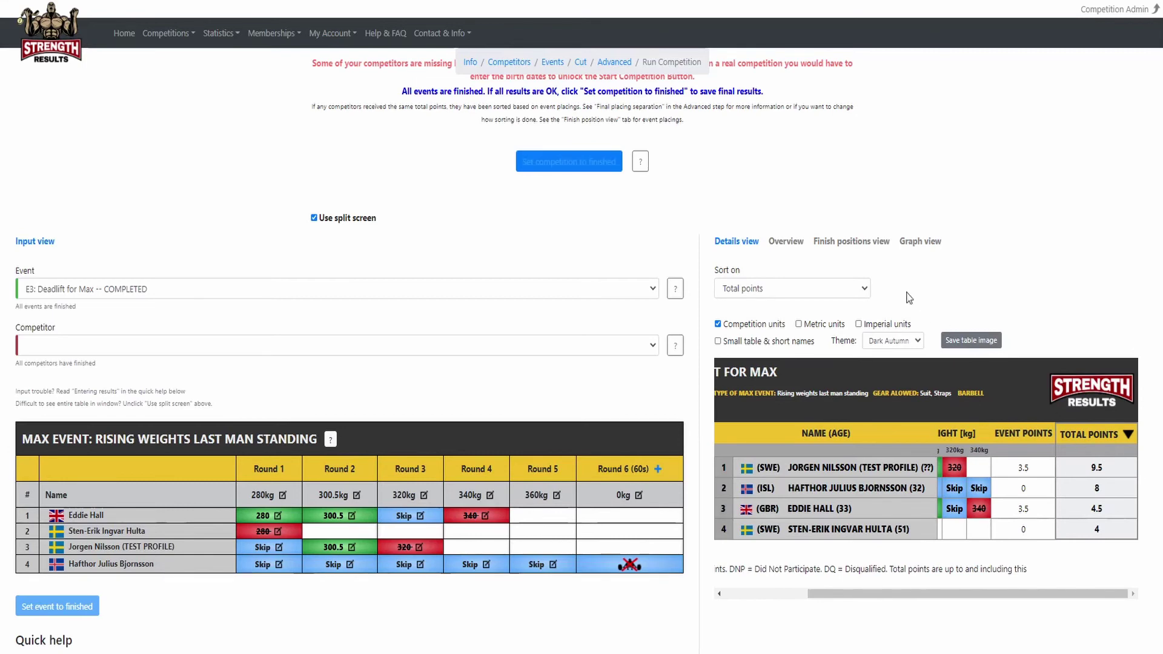
{"action": "left_click", "coordinate": [786, 241]}
Review the standings, then mark Sweden's Strongest Man 2021 Qualifier 1 as finished and confirm.
{"action": "scroll", "coordinate": [944, 348], "scroll_direction": "down", "scroll_amount": 2}
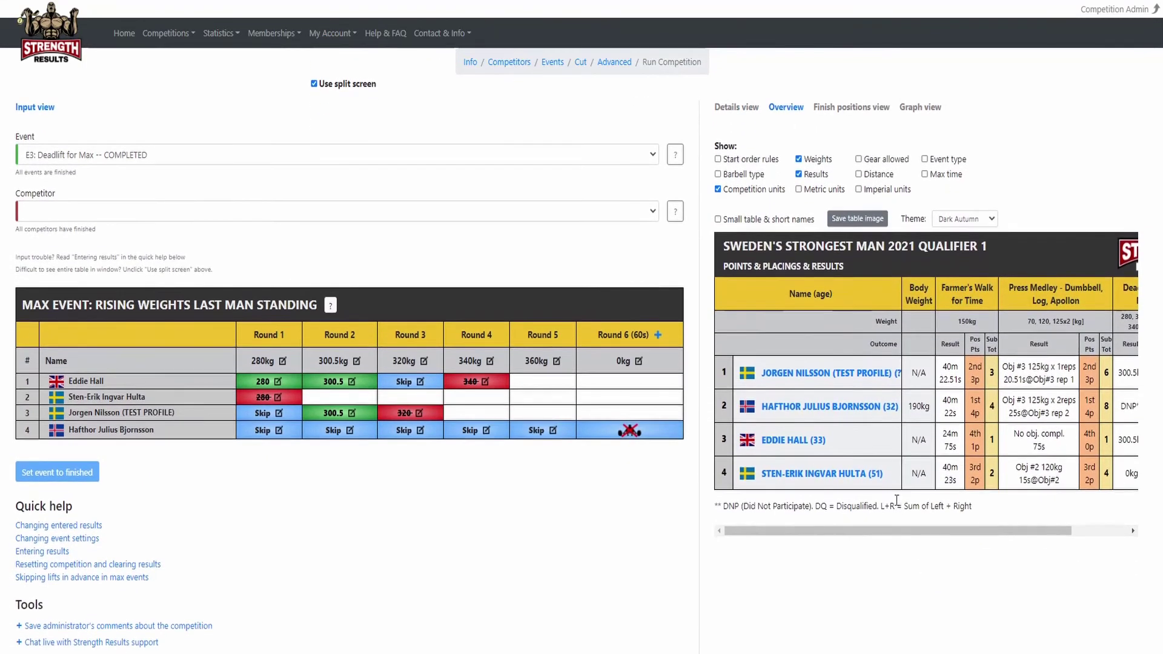
{"action": "left_click_drag", "start_coordinate": [887, 529], "coordinate": [995, 532]}
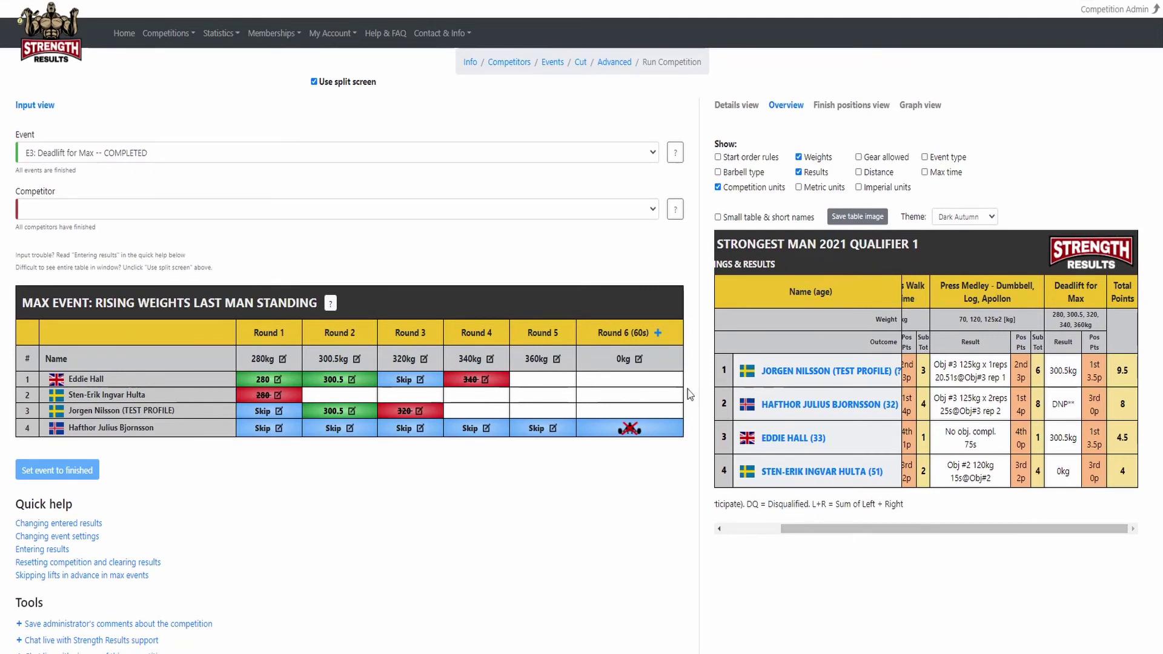
{"action": "scroll", "coordinate": [612, 360], "scroll_direction": "up", "scroll_amount": 4}
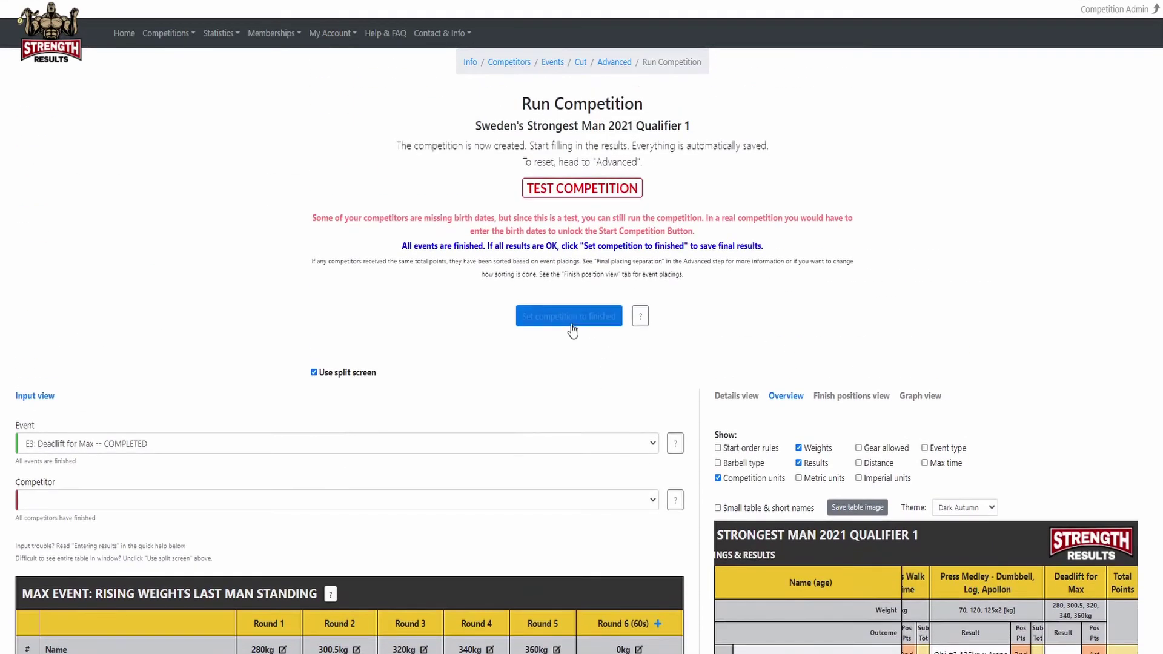
{"action": "left_click", "coordinate": [571, 321]}
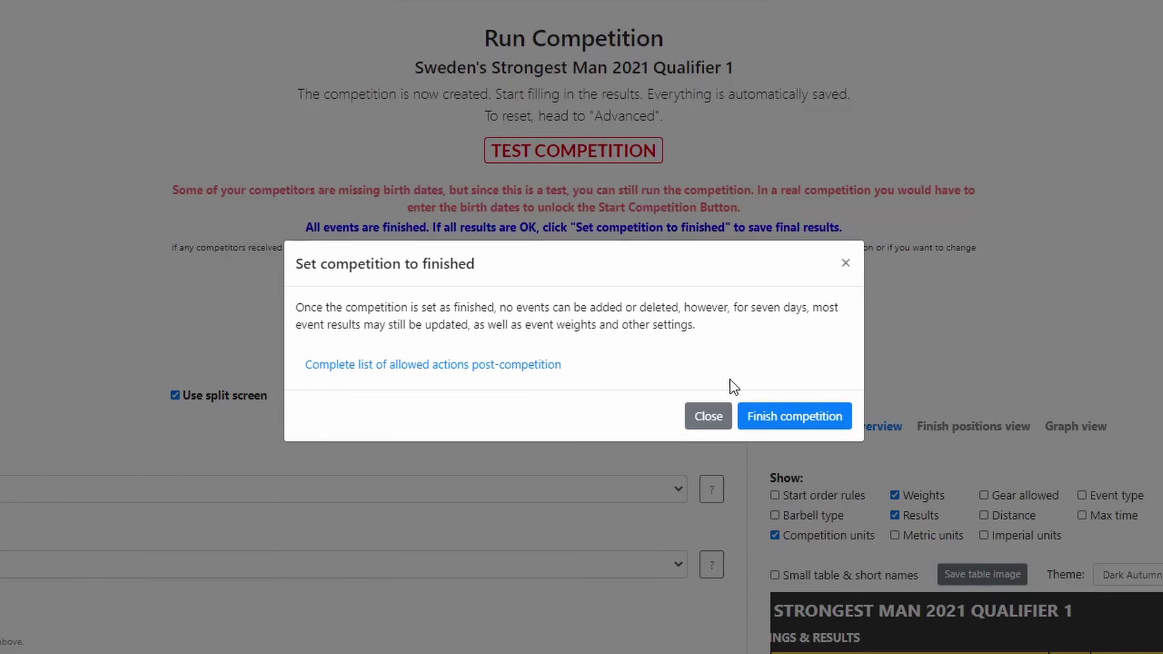
{"action": "left_click", "coordinate": [768, 415]}
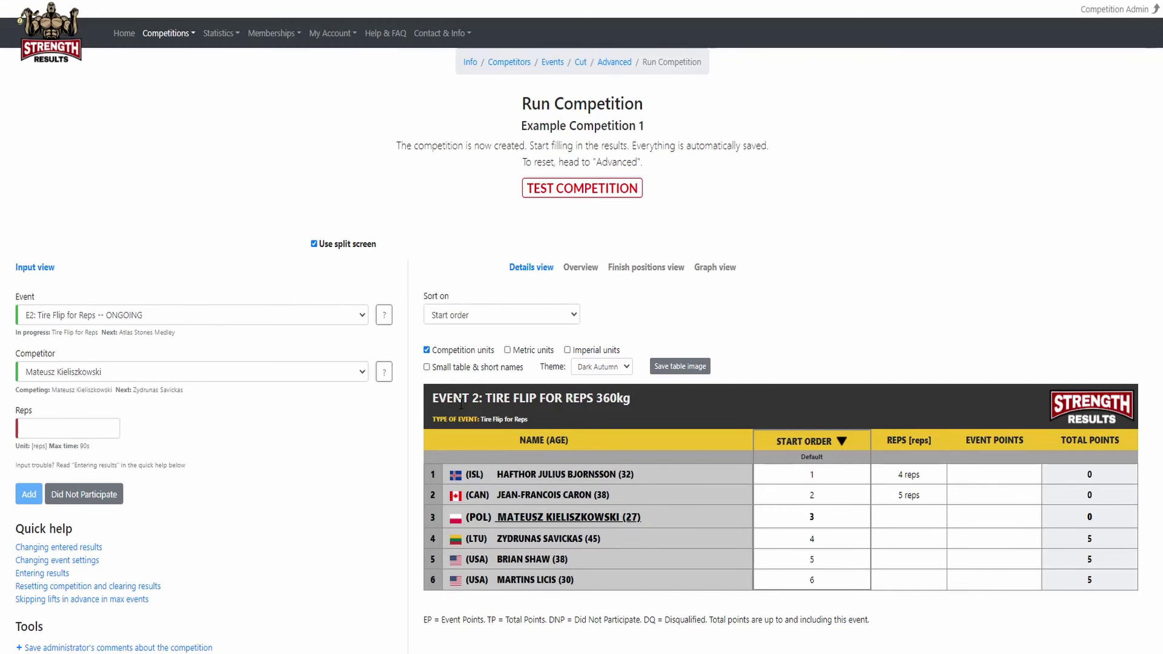
Delete the ongoing Tire Flip for Reps event from Example Competition 1's events step.
{"action": "left_click", "coordinate": [552, 61]}
{"action": "left_click", "coordinate": [457, 175]}
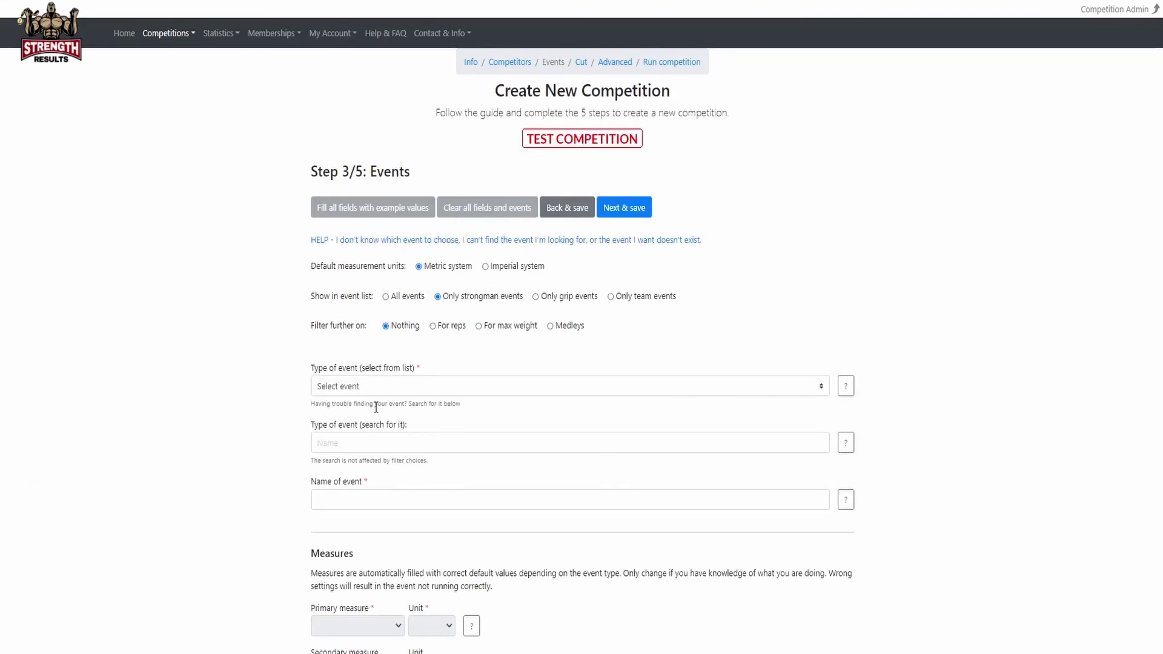
{"action": "scroll", "coordinate": [376, 408], "scroll_direction": "down", "scroll_amount": 15}
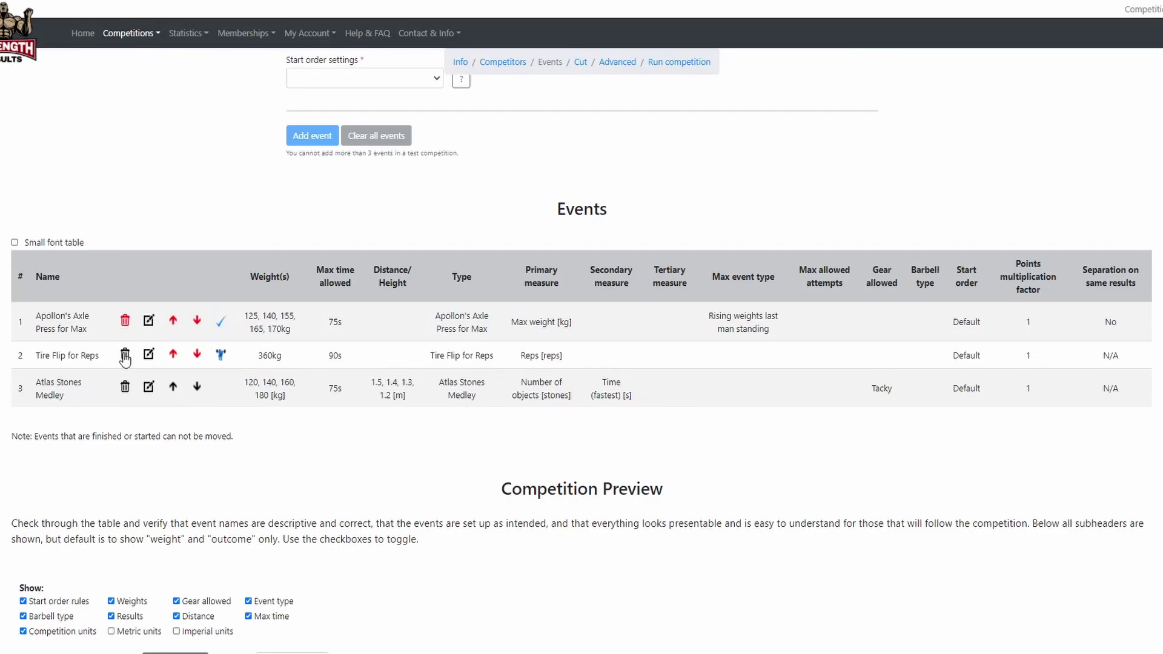
{"action": "left_click", "coordinate": [125, 354]}
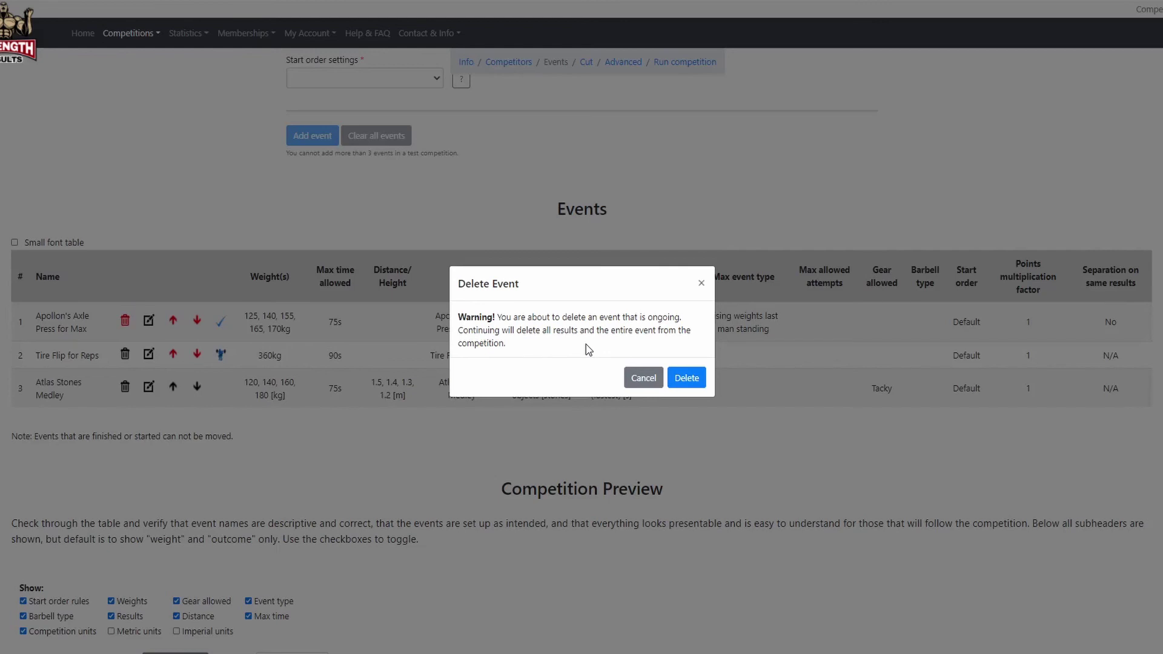
{"action": "left_click", "coordinate": [687, 376]}
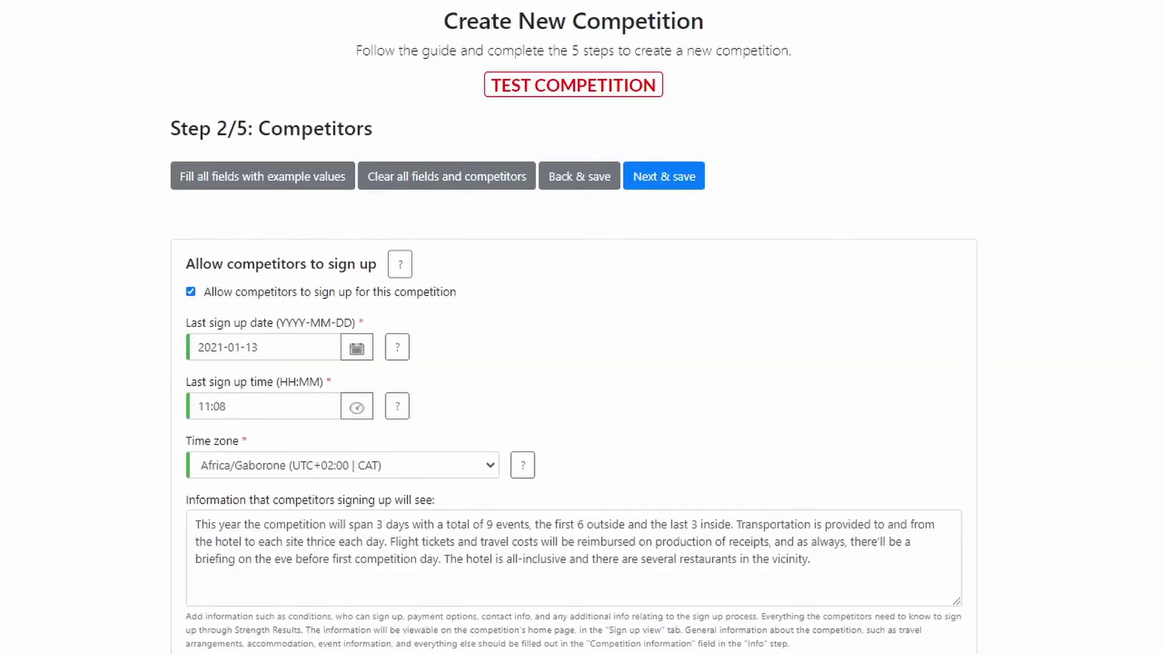
Look over the test competition's competitors and events, then go to the Cut step.
{"action": "scroll", "coordinate": [96, 186], "scroll_direction": "down", "scroll_amount": 10}
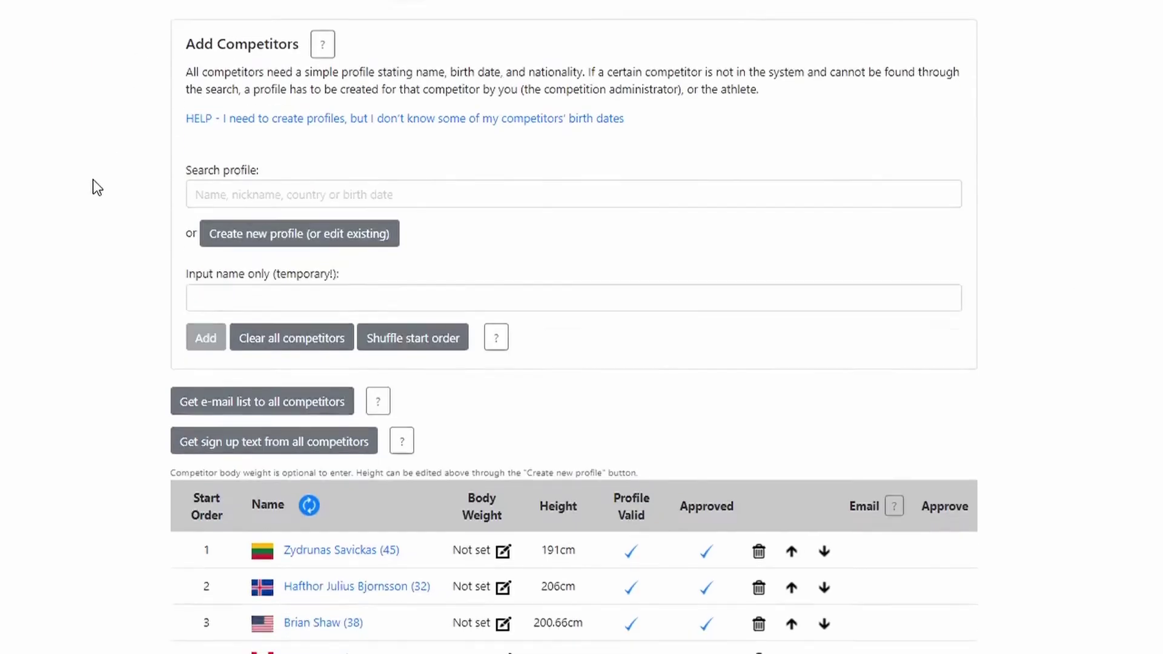
{"action": "scroll", "coordinate": [96, 186], "scroll_direction": "down", "scroll_amount": 2}
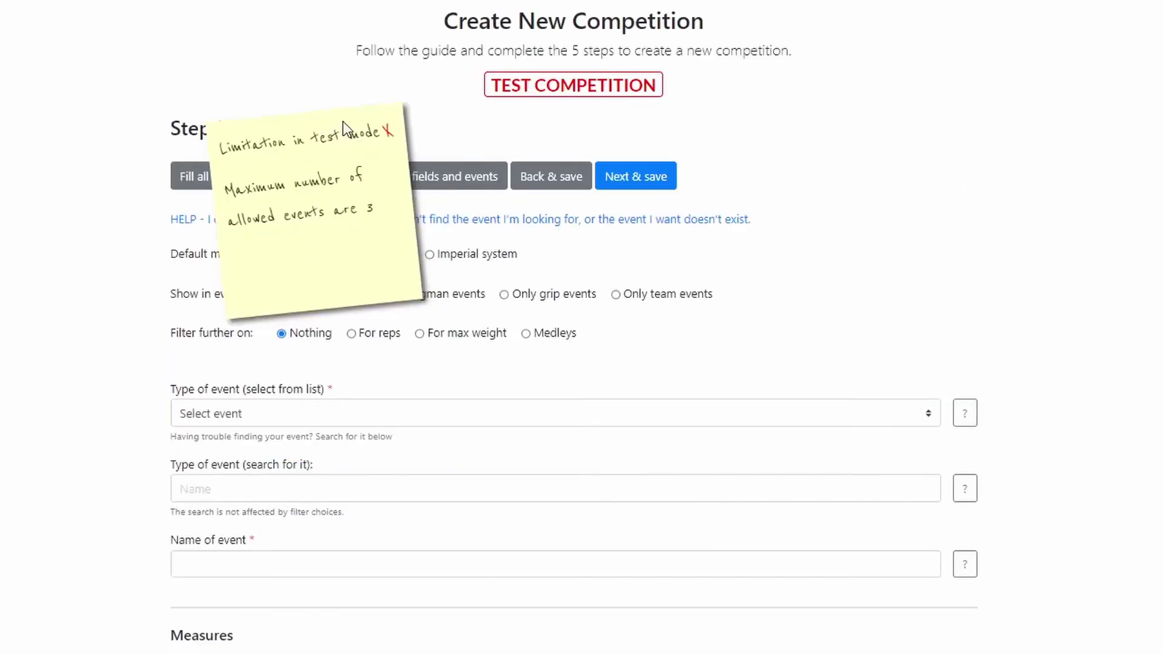
{"action": "scroll", "coordinate": [164, 254], "scroll_direction": "down", "scroll_amount": 10}
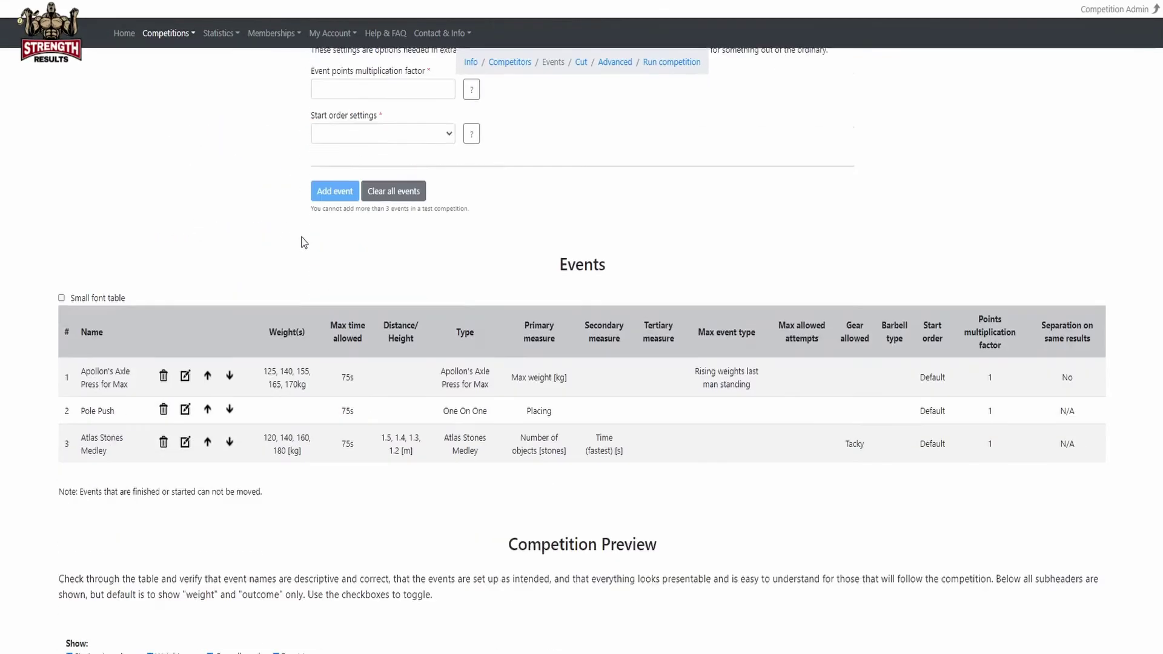
{"action": "scroll", "coordinate": [304, 242], "scroll_direction": "down", "scroll_amount": 1}
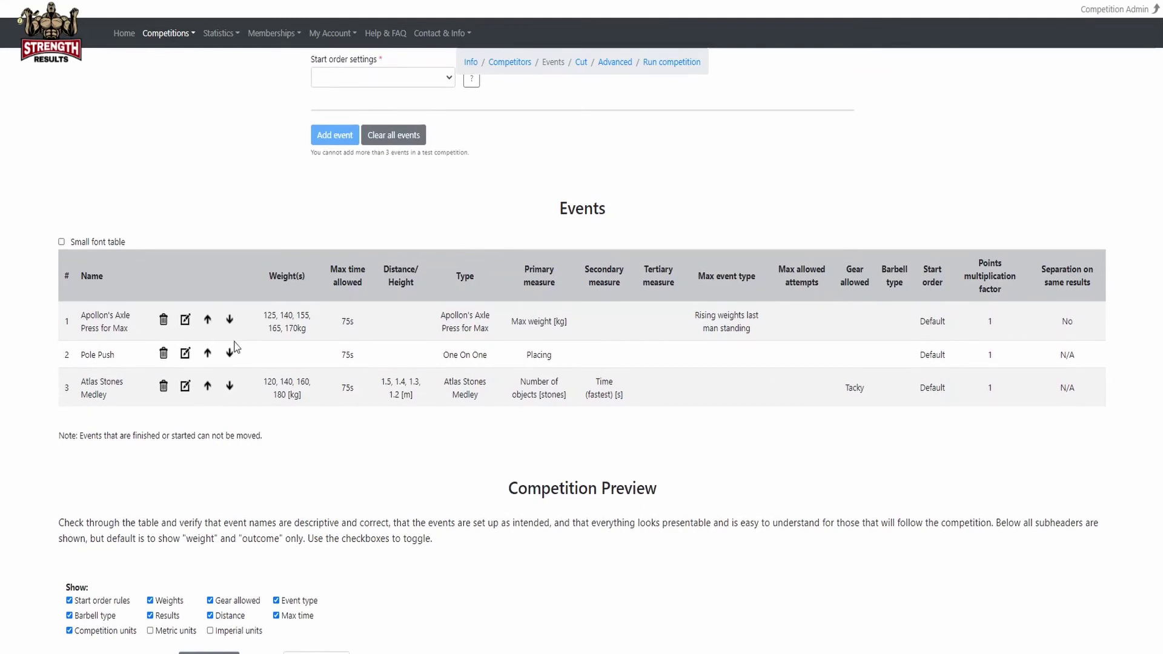
{"action": "left_click", "coordinate": [581, 63]}
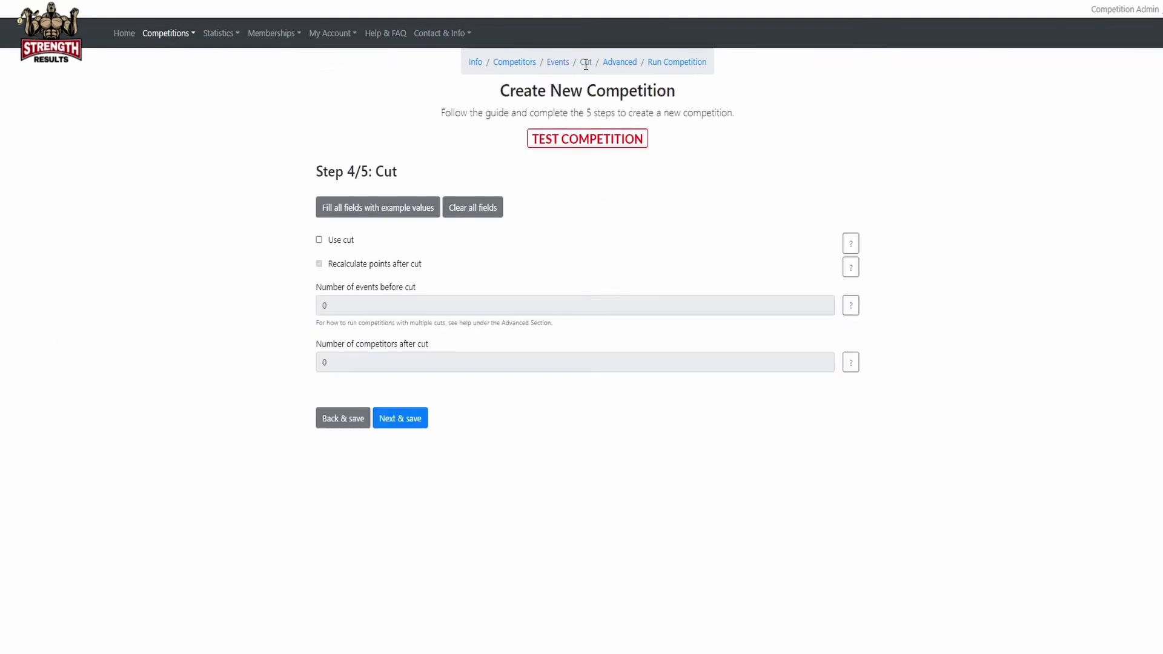
Enable the cut with 1 event before it and 4 competitors after it, and save.
{"action": "left_click", "coordinate": [341, 243]}
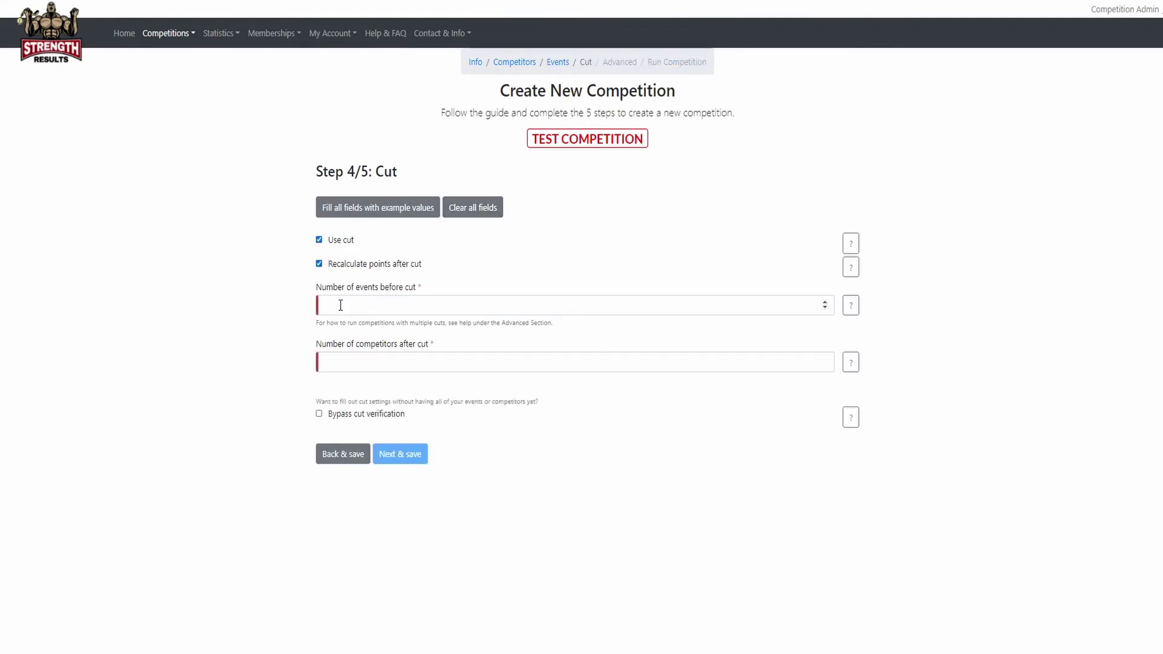
{"action": "left_click", "coordinate": [341, 305]}
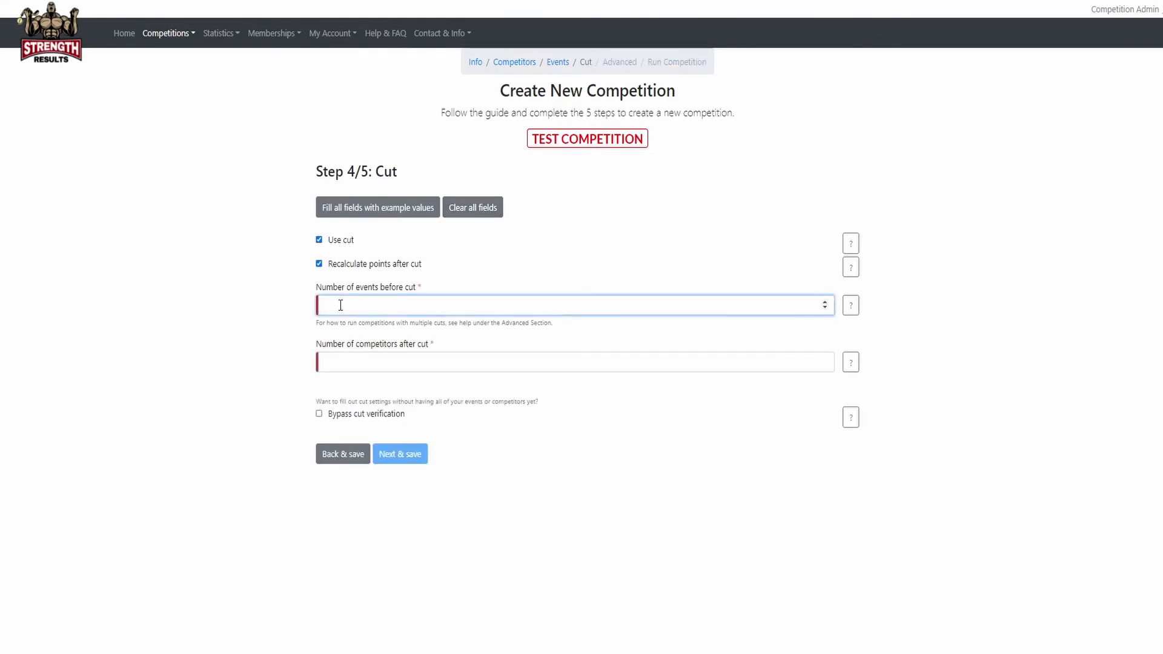
{"action": "type", "text": "1"}
{"action": "left_click", "coordinate": [339, 356]}
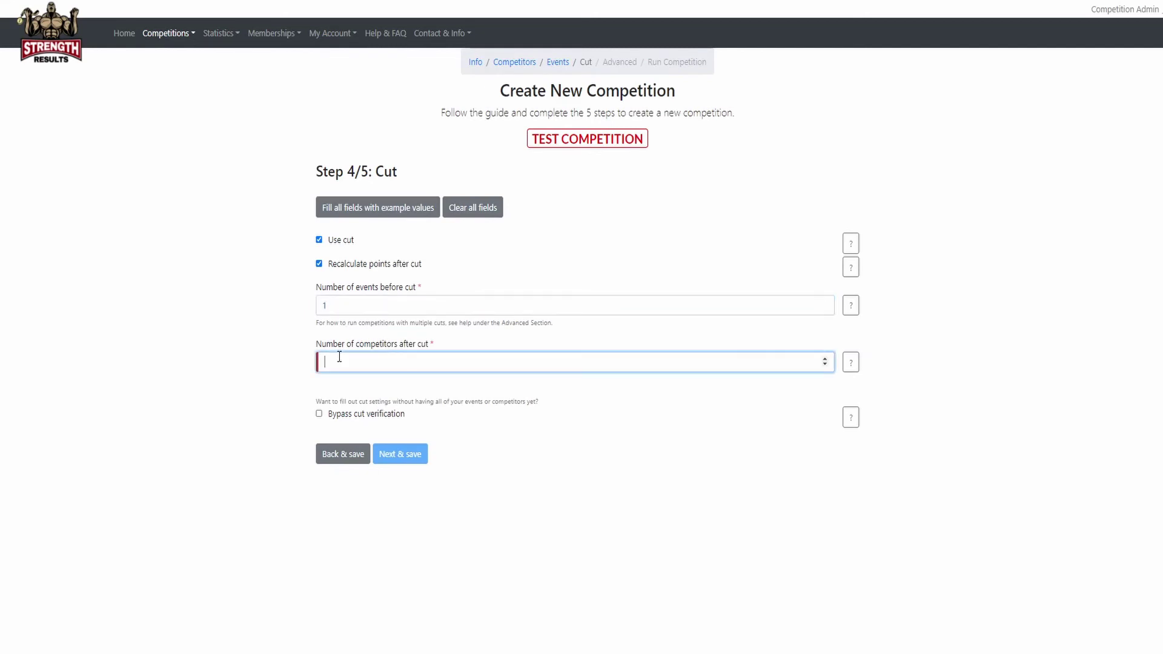
{"action": "type", "text": "4"}
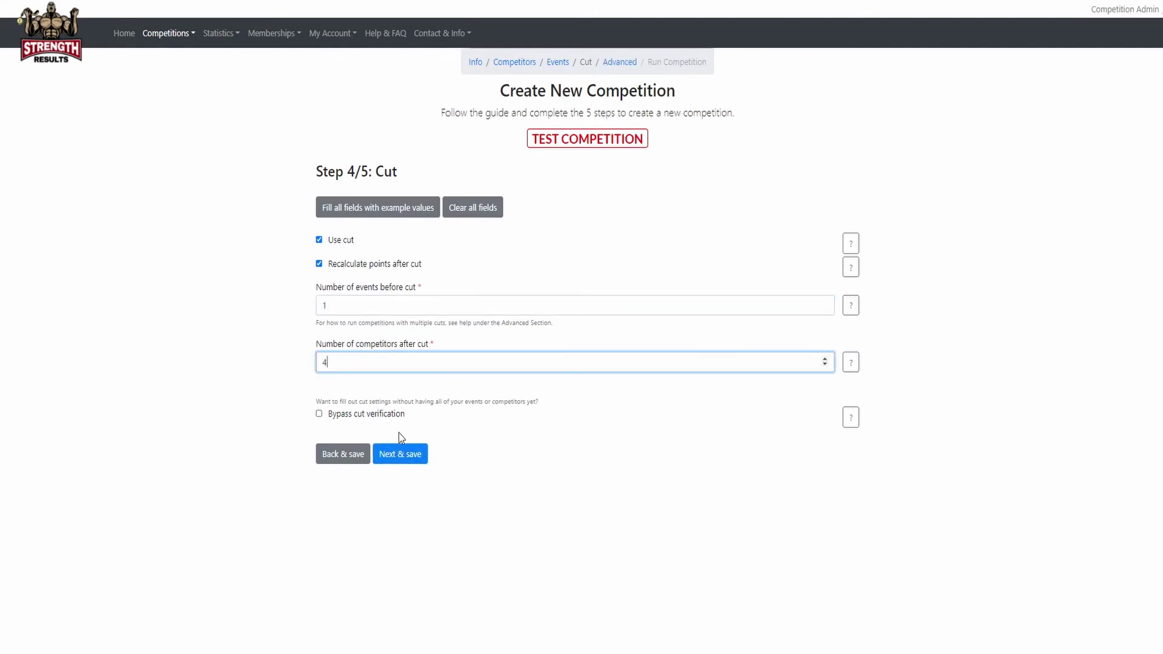
{"action": "left_click", "coordinate": [415, 455]}
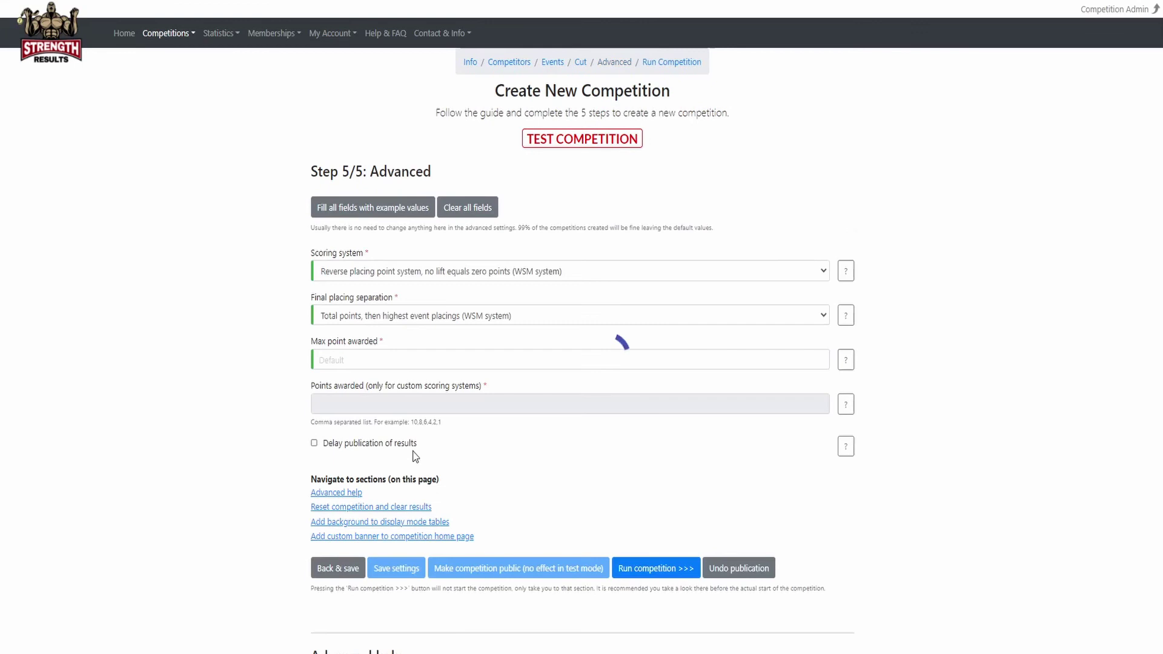
{"action": "left_click", "coordinate": [646, 569]}
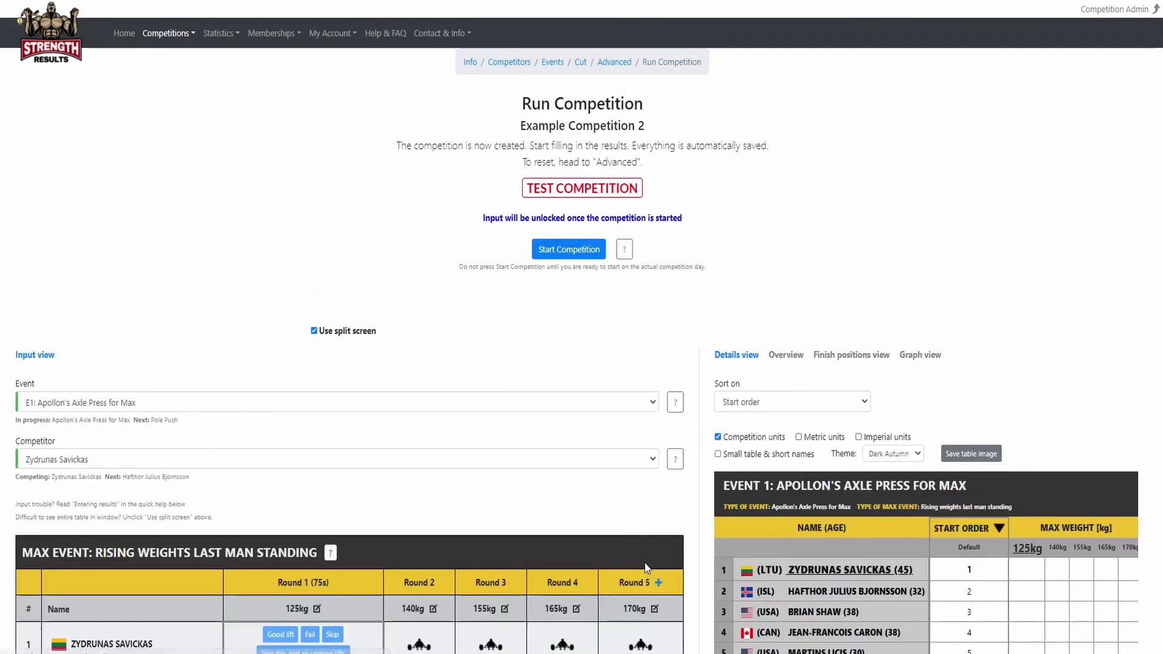
Start the test competition, accepting the test-mode, limitations, competitors and events confirmations.
{"action": "left_click", "coordinate": [565, 252]}
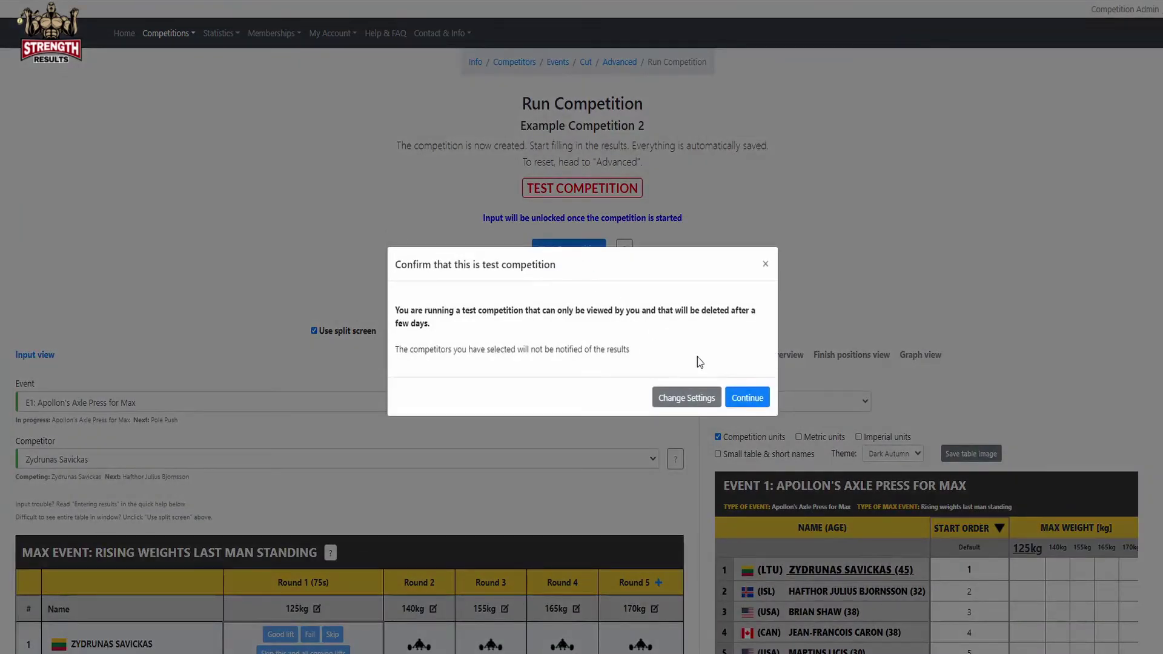
{"action": "left_click", "coordinate": [743, 395]}
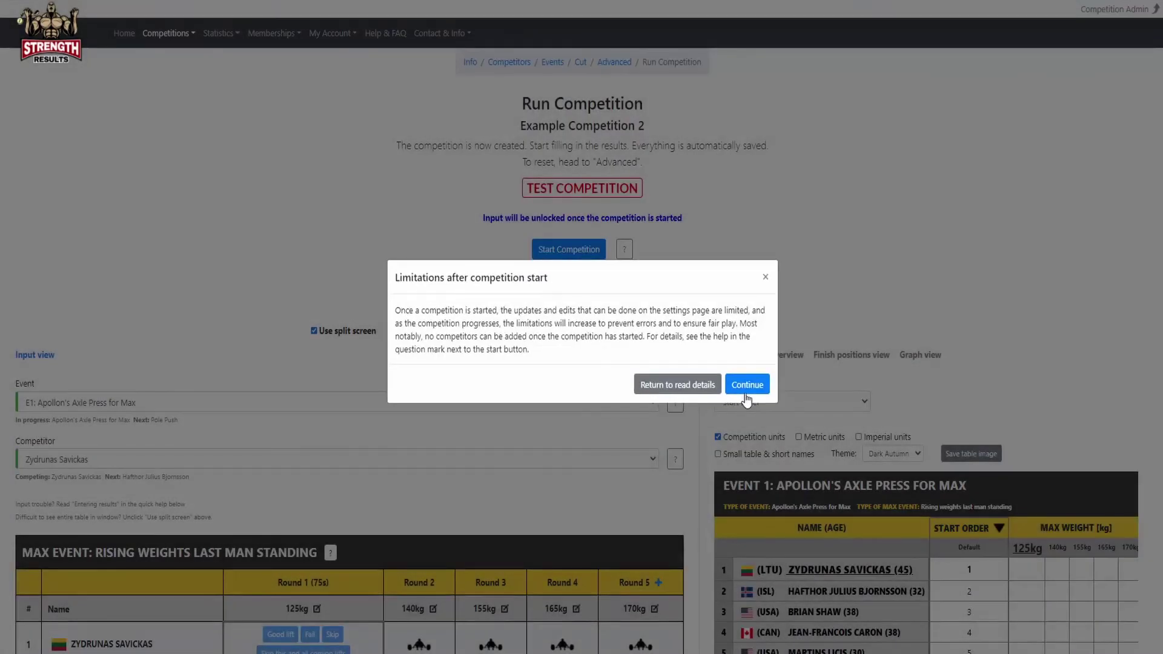
{"action": "left_click", "coordinate": [749, 387]}
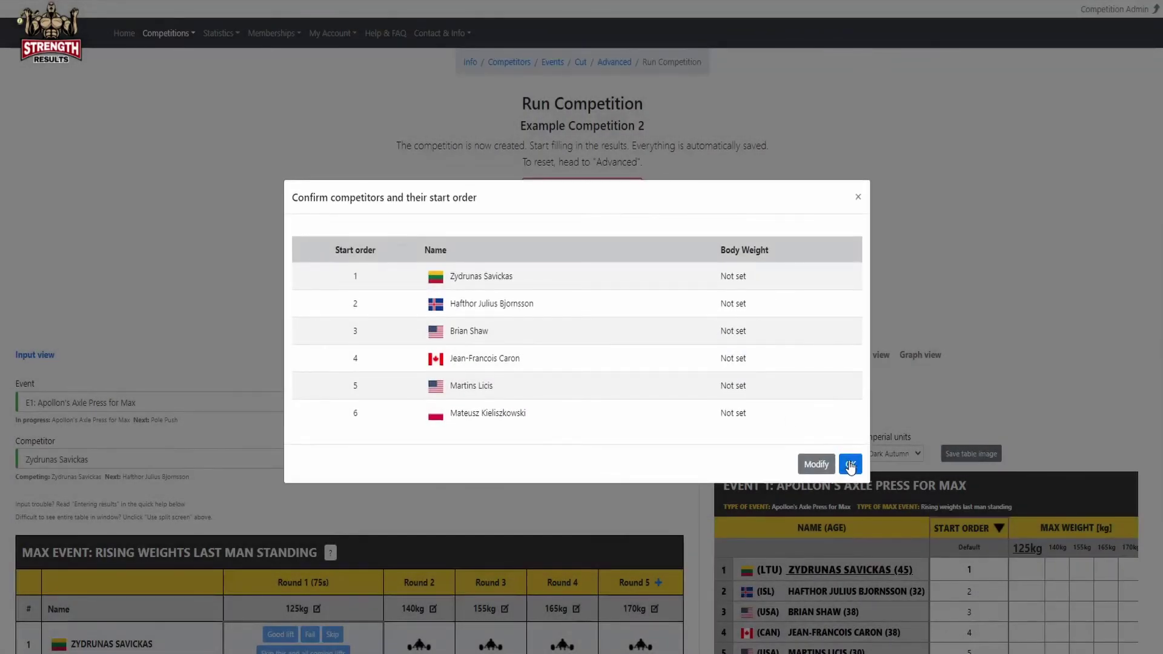
{"action": "left_click", "coordinate": [854, 460]}
{"action": "left_click", "coordinate": [837, 419]}
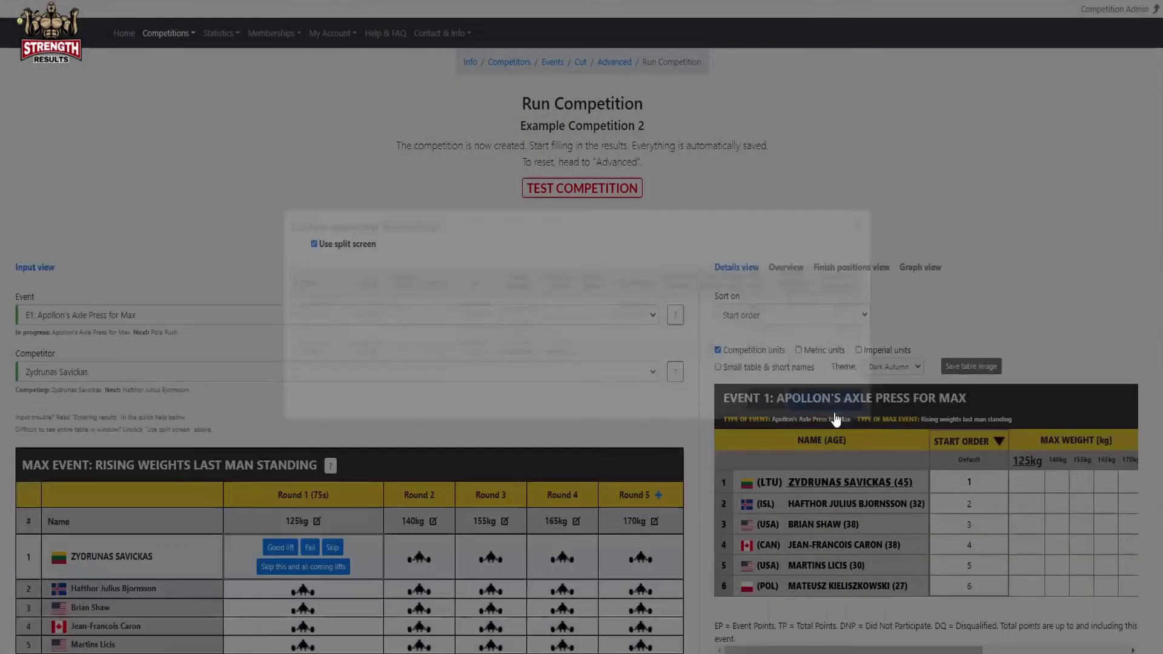
Record good 125 kg lifts for five competitors, a fail for the sixth, and finish Apollon's Axle Press.
{"action": "scroll", "coordinate": [171, 327], "scroll_direction": "down", "scroll_amount": 1}
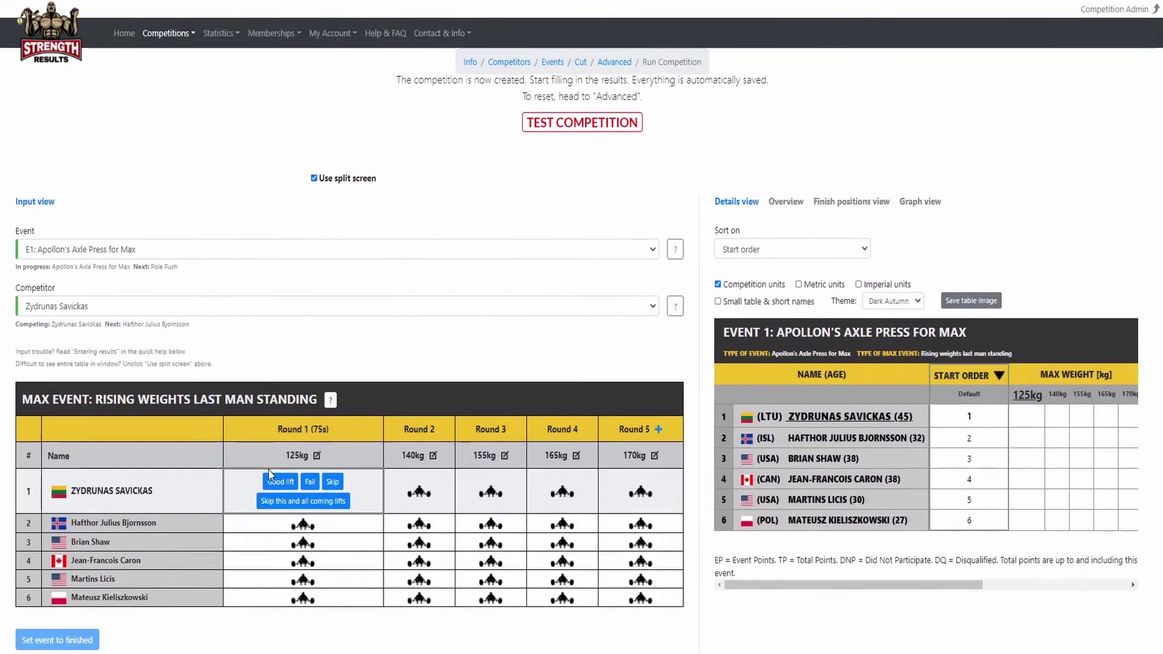
{"action": "left_click", "coordinate": [278, 483]}
{"action": "left_click", "coordinate": [282, 498]}
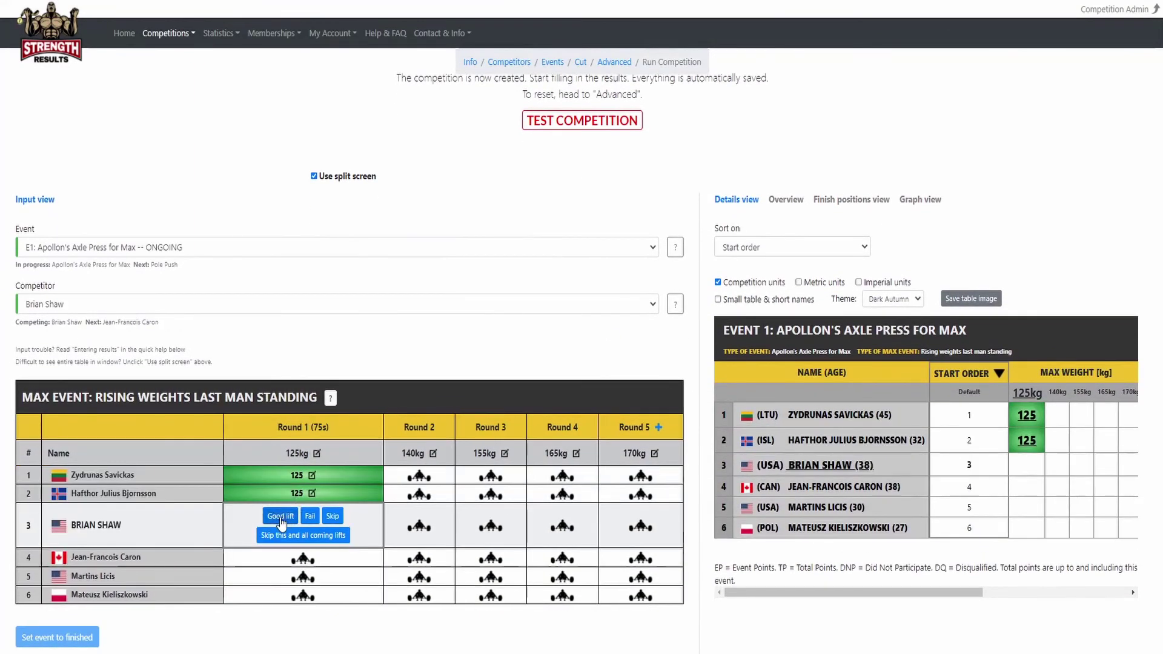
{"action": "left_click", "coordinate": [285, 517]}
{"action": "left_click", "coordinate": [285, 537]}
{"action": "left_click", "coordinate": [282, 553]}
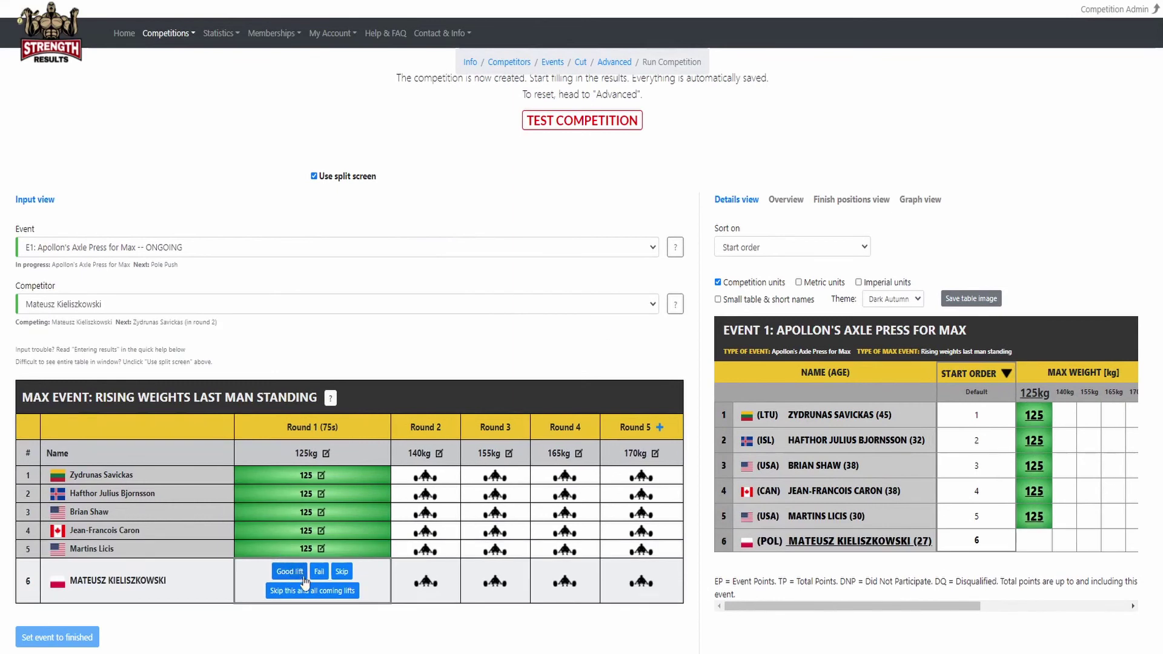
{"action": "left_click", "coordinate": [319, 573]}
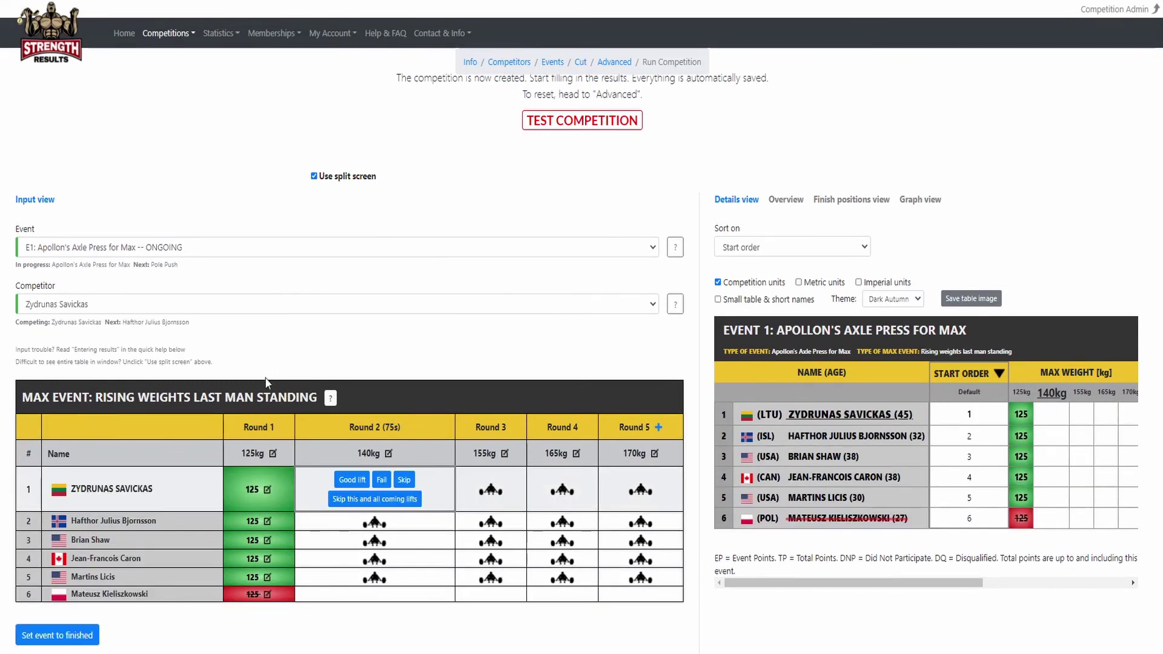
{"action": "left_click", "coordinate": [84, 636]}
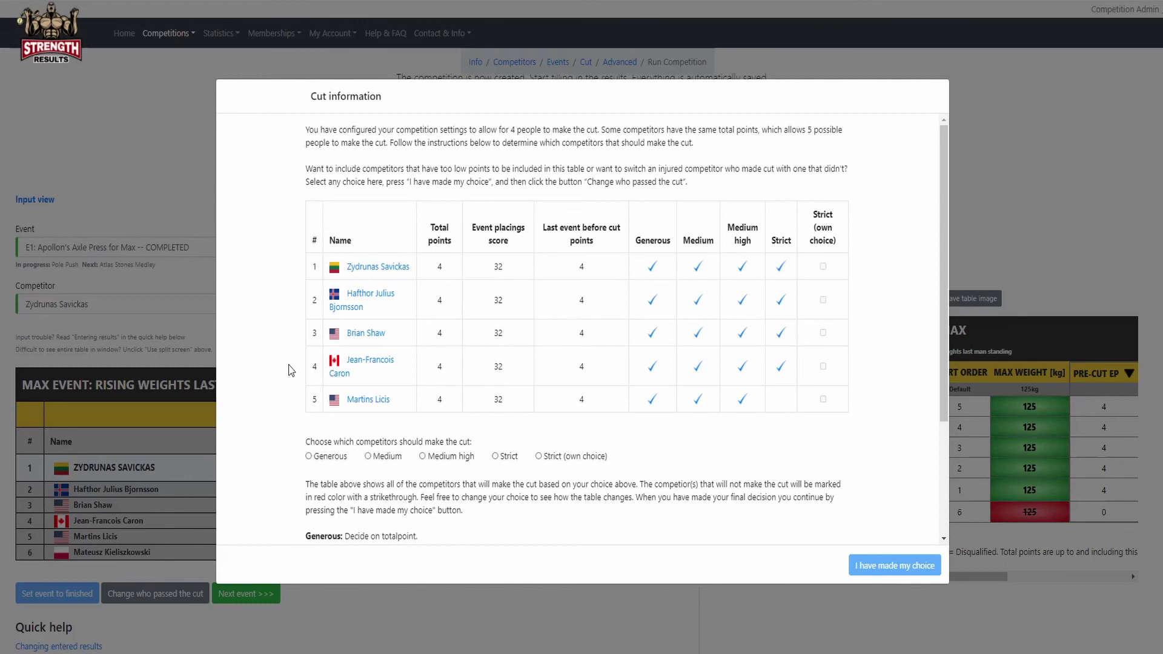
Preview the tied cut under the Generous rule and then the Strict rule.
{"action": "left_click", "coordinate": [331, 456]}
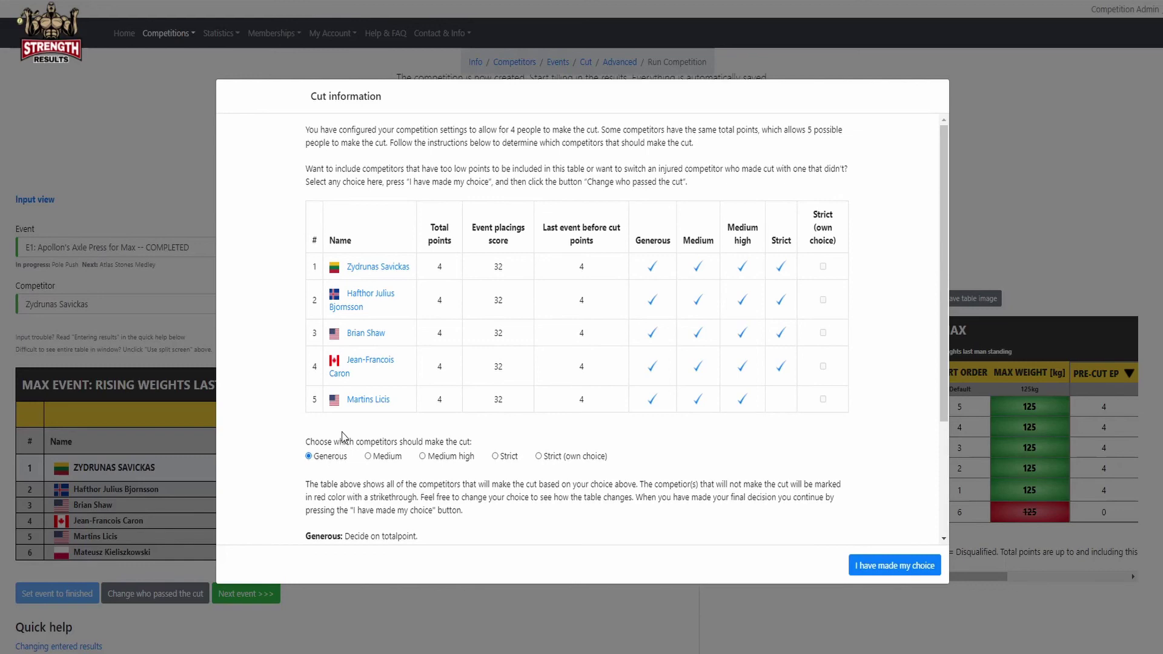
{"action": "left_click_drag", "start_coordinate": [943, 267], "coordinate": [943, 324]}
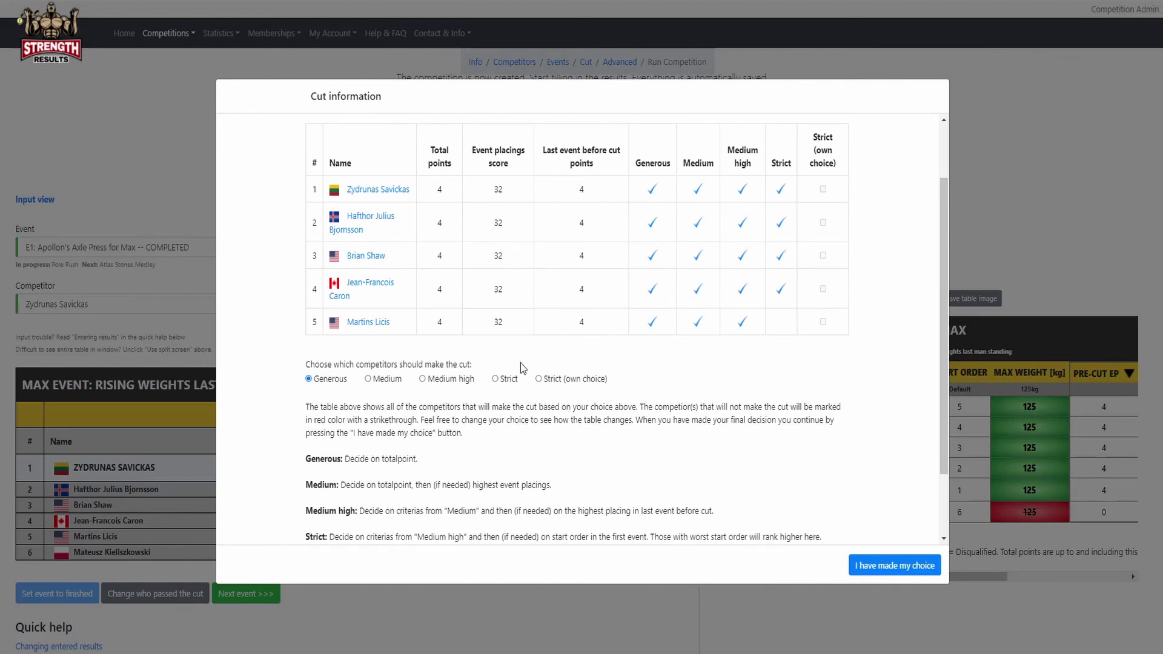
{"action": "left_click", "coordinate": [507, 379]}
{"action": "left_click_drag", "start_coordinate": [943, 307], "coordinate": [935, 342]}
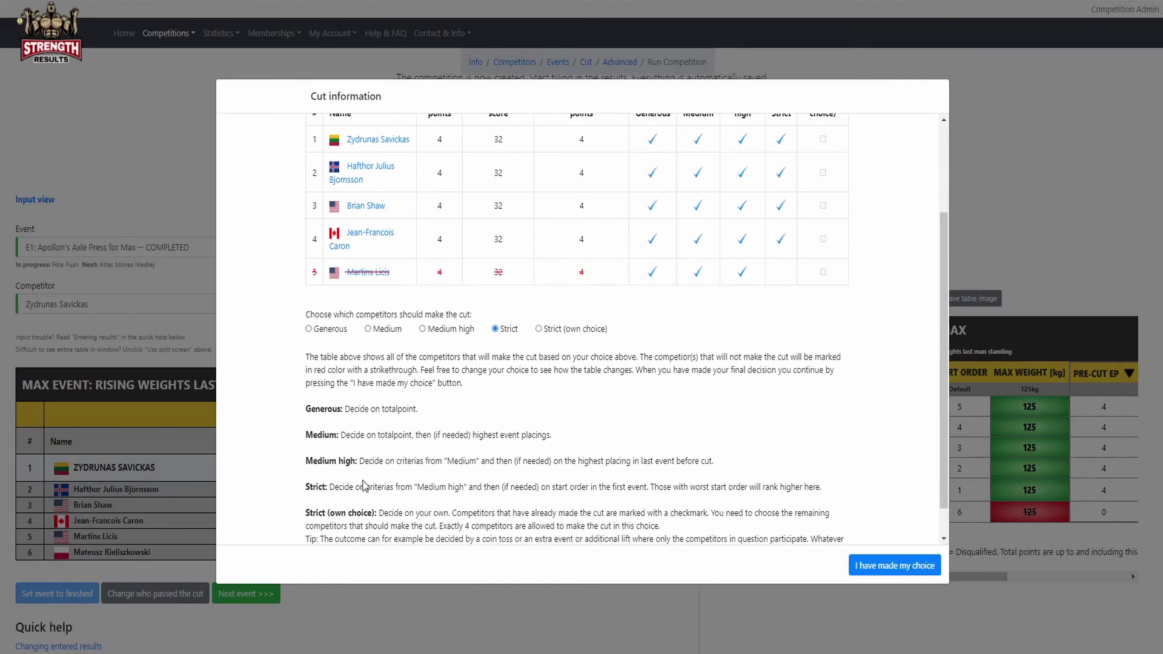
Try the own-choice option, ticking the first four competitors to make the cut.
{"action": "left_click", "coordinate": [564, 332]}
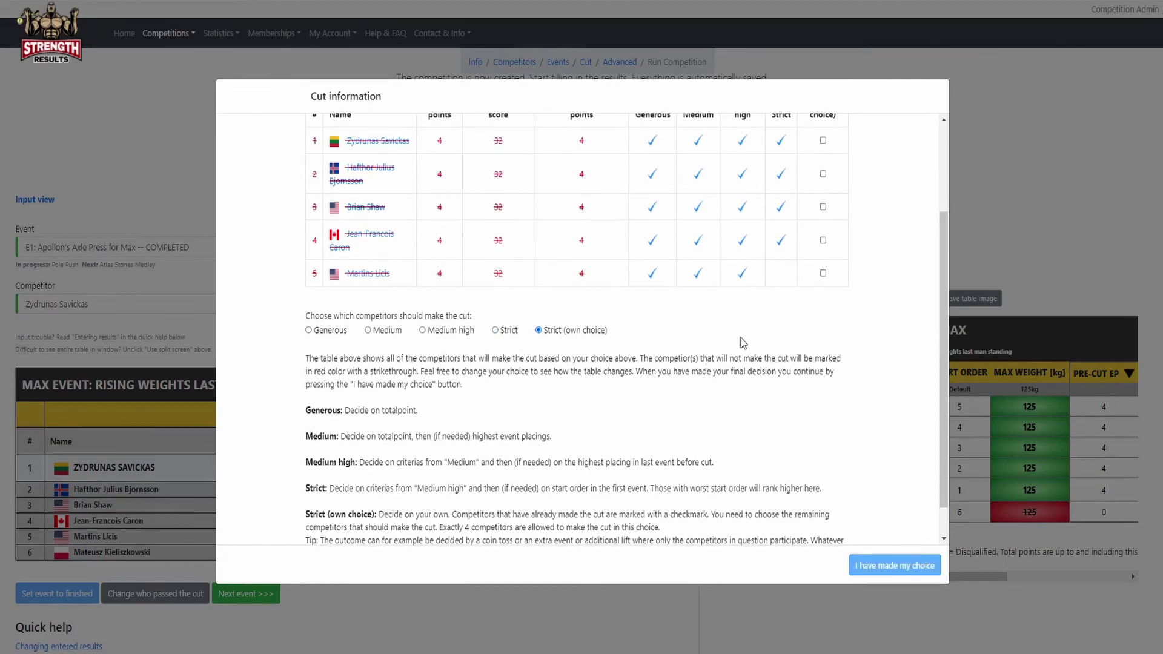
{"action": "scroll", "coordinate": [740, 338], "scroll_direction": "up", "scroll_amount": 2}
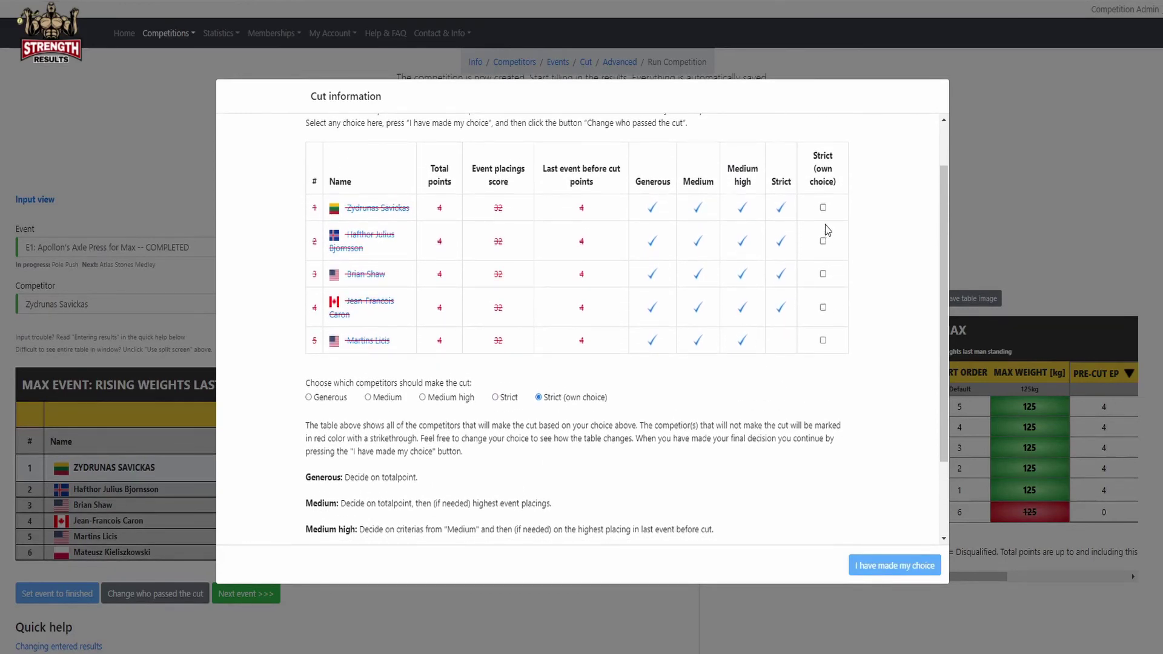
{"action": "left_click", "coordinate": [823, 208]}
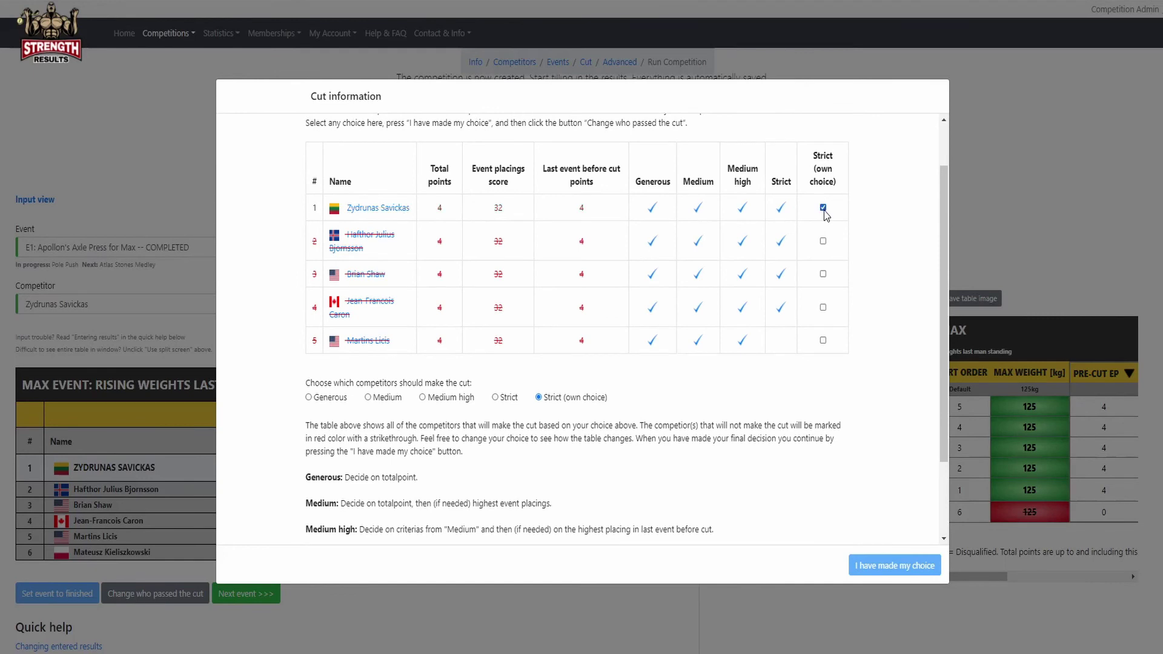
{"action": "left_click", "coordinate": [823, 241]}
{"action": "left_click", "coordinate": [823, 274]}
{"action": "left_click", "coordinate": [823, 307]}
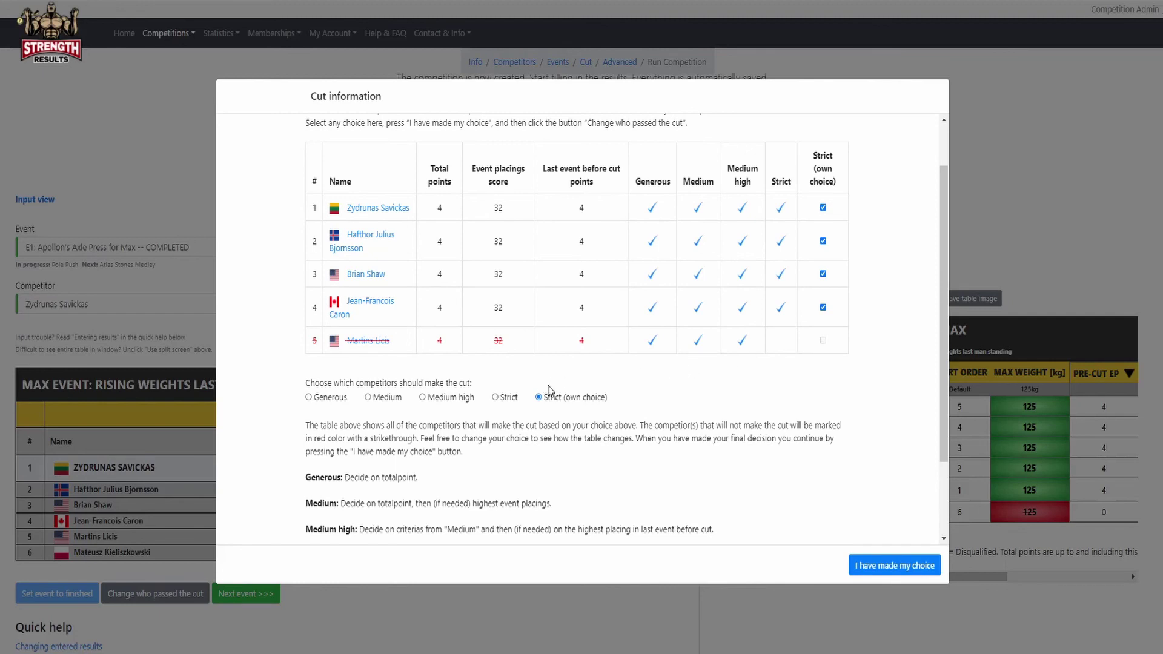
Return to the Generous rule and confirm the cut decision.
{"action": "left_click", "coordinate": [340, 399]}
{"action": "scroll", "coordinate": [740, 384], "scroll_direction": "down", "scroll_amount": 3}
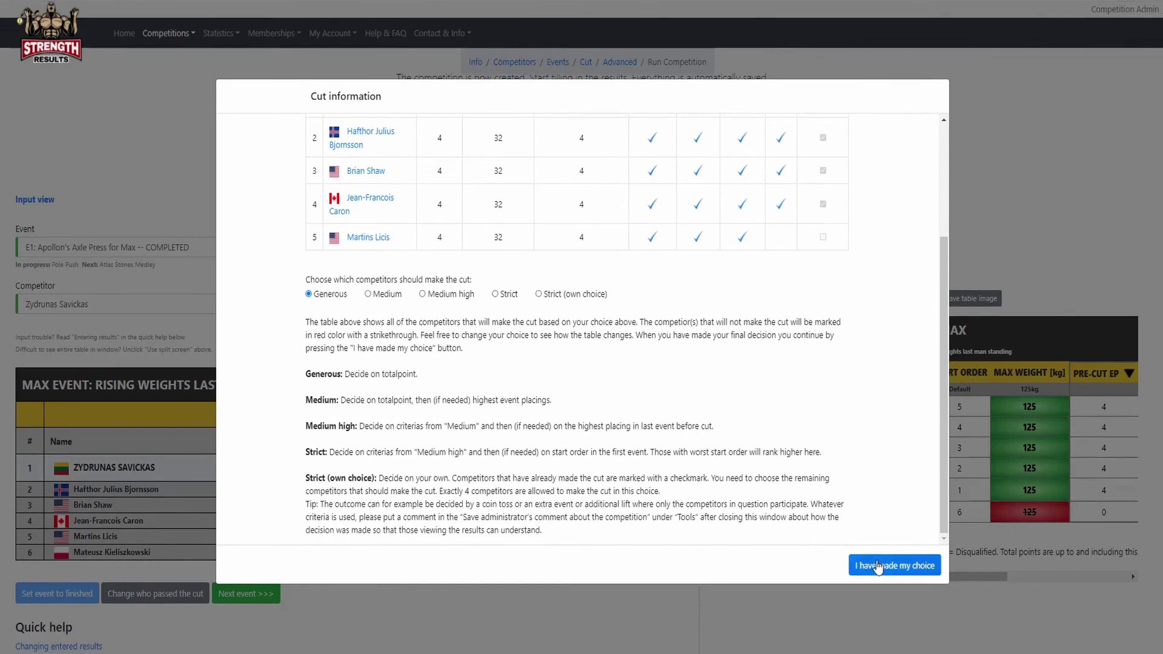
{"action": "left_click", "coordinate": [891, 567]}
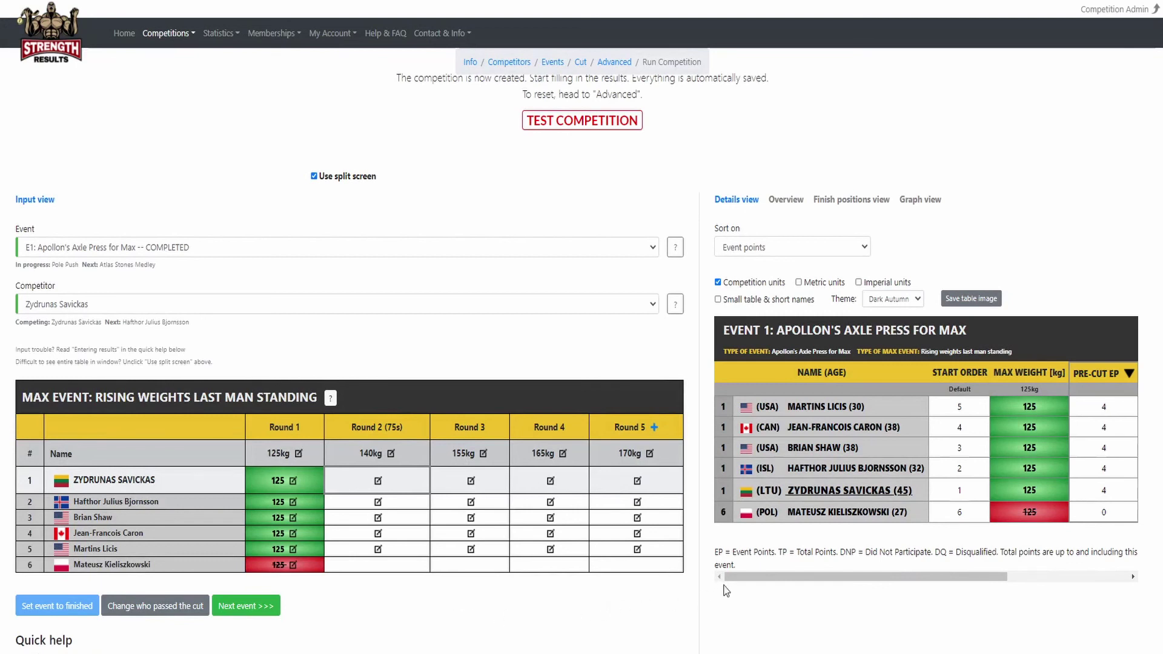
Scroll the Axle Press results table back left and advance to E2: Pole Push.
{"action": "left_click_drag", "start_coordinate": [764, 576], "coordinate": [841, 580]}
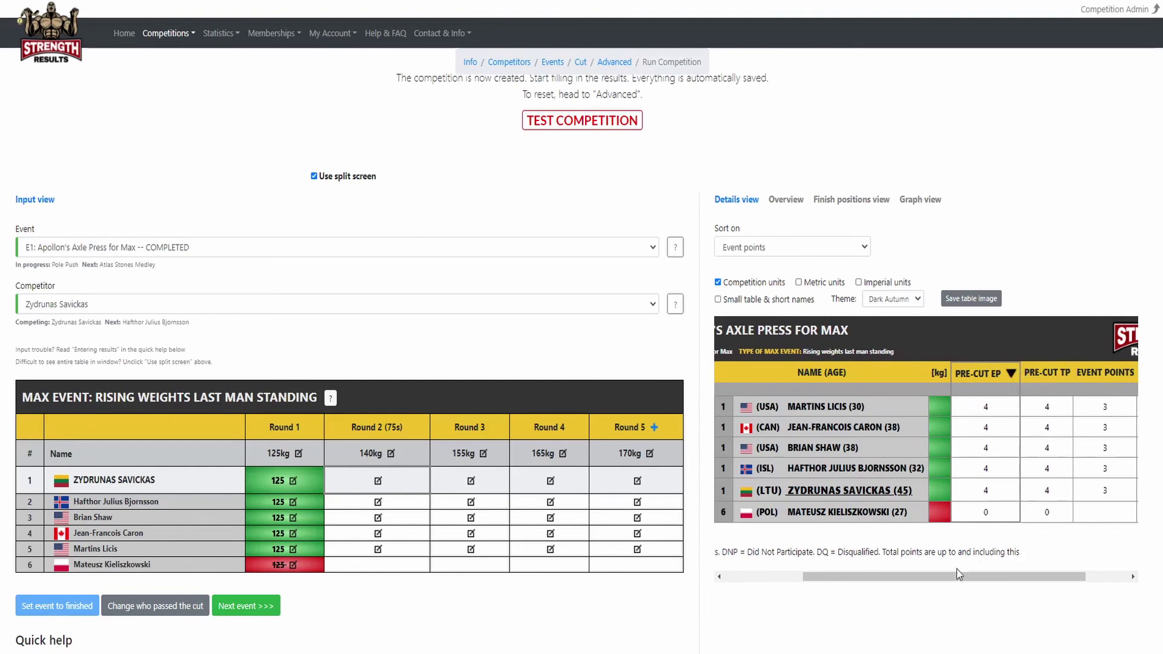
{"action": "left_click_drag", "start_coordinate": [944, 576], "coordinate": [981, 576]}
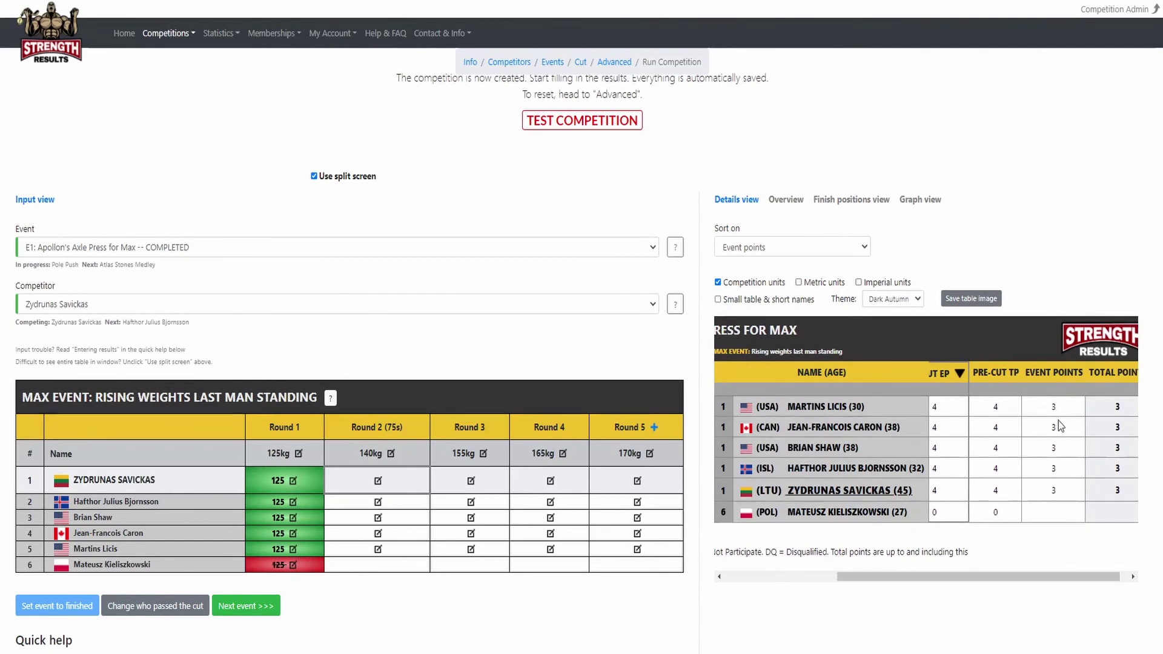
{"action": "left_click_drag", "start_coordinate": [975, 577], "coordinate": [817, 585]}
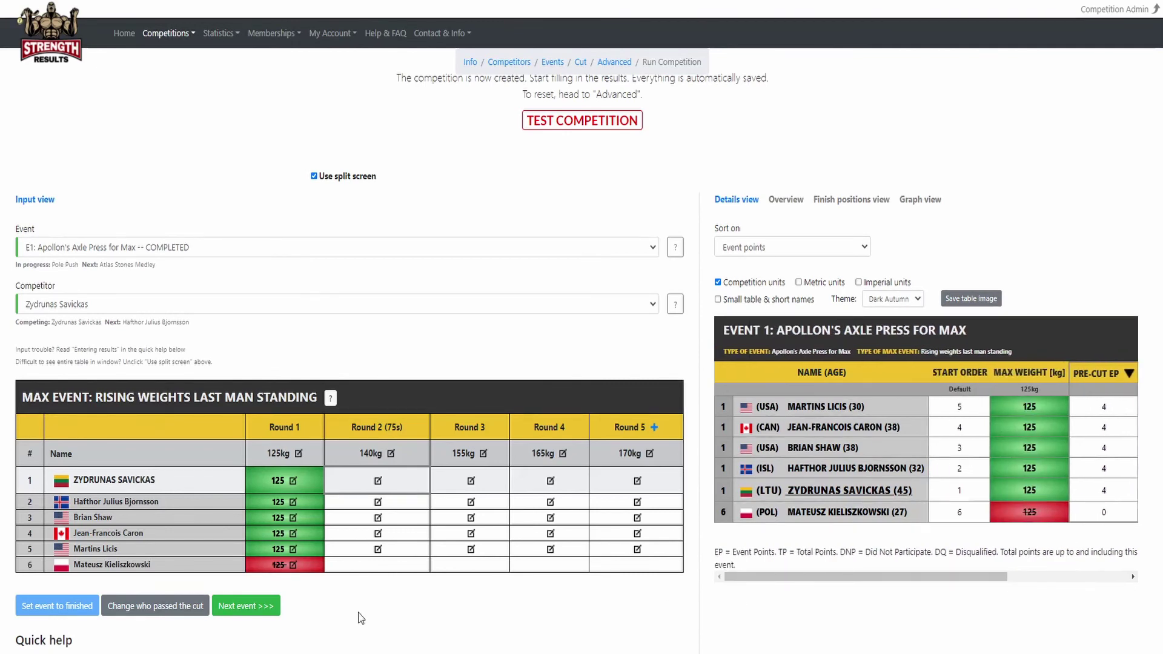
{"action": "left_click", "coordinate": [246, 606]}
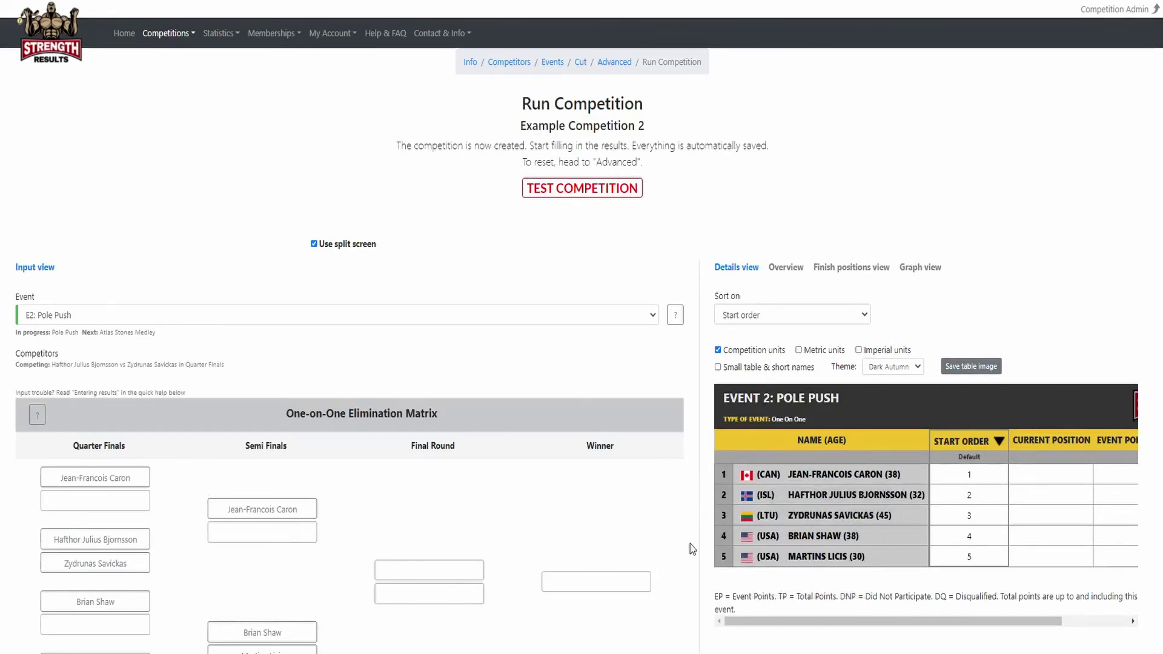
Use Own choice to let only the first four competitors pass the cut, and confirm.
{"action": "scroll", "coordinate": [628, 457], "scroll_direction": "down", "scroll_amount": 2}
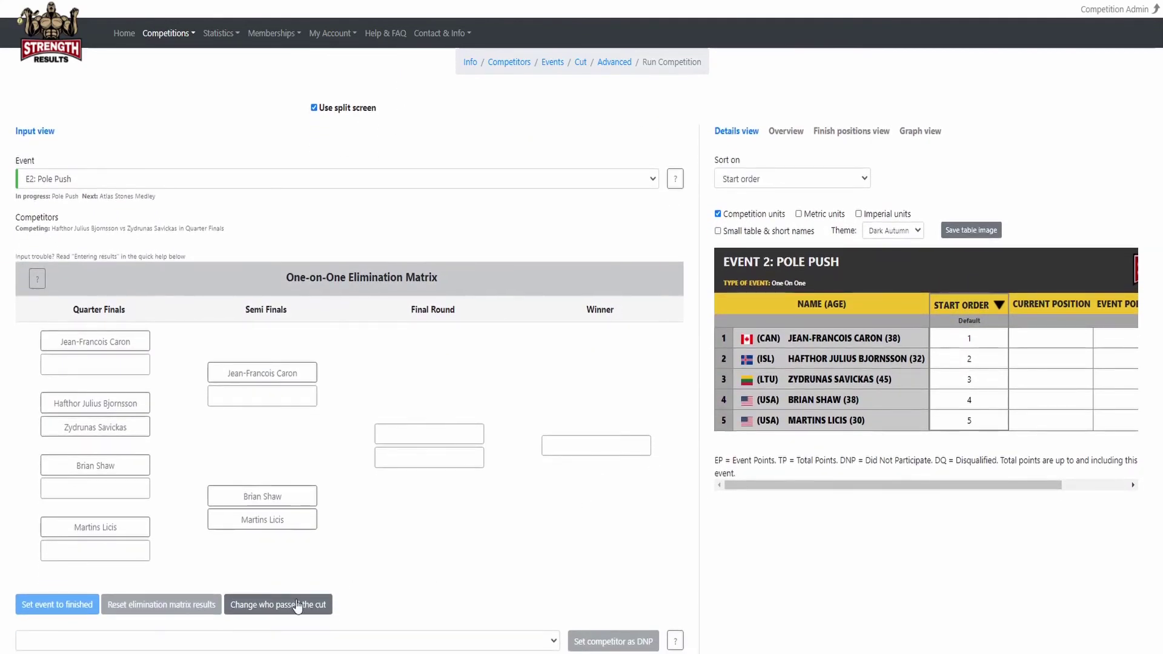
{"action": "left_click", "coordinate": [277, 606]}
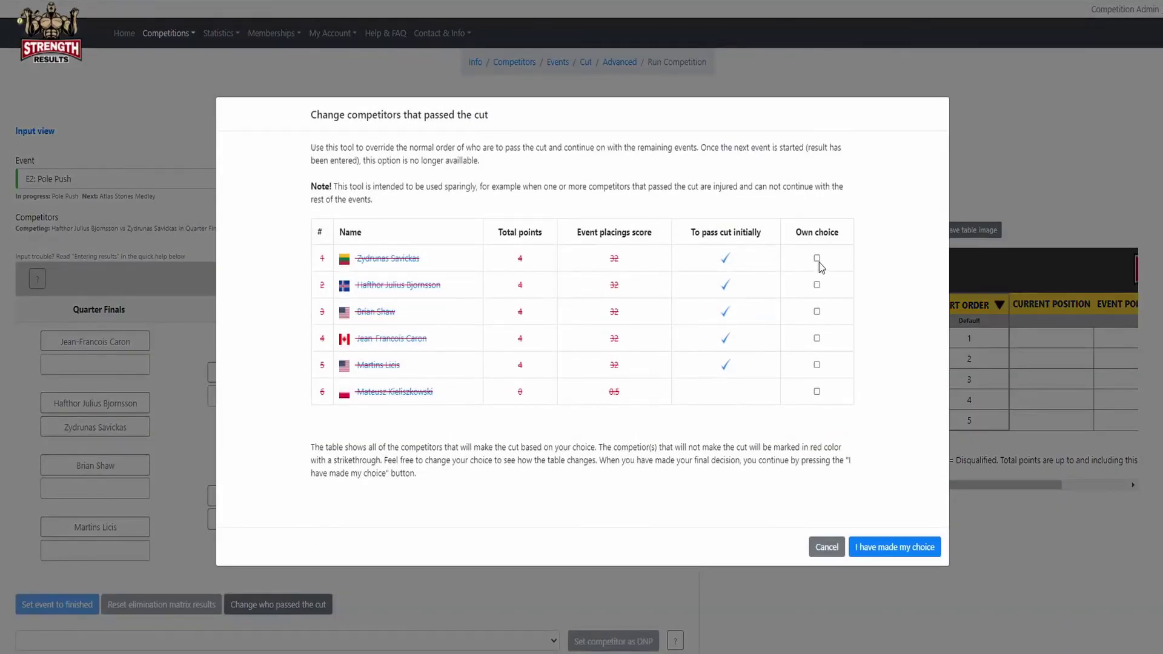
{"action": "left_click", "coordinate": [816, 258]}
{"action": "left_click", "coordinate": [816, 284]}
{"action": "left_click", "coordinate": [816, 311]}
{"action": "left_click", "coordinate": [816, 338]}
{"action": "left_click", "coordinate": [872, 550]}
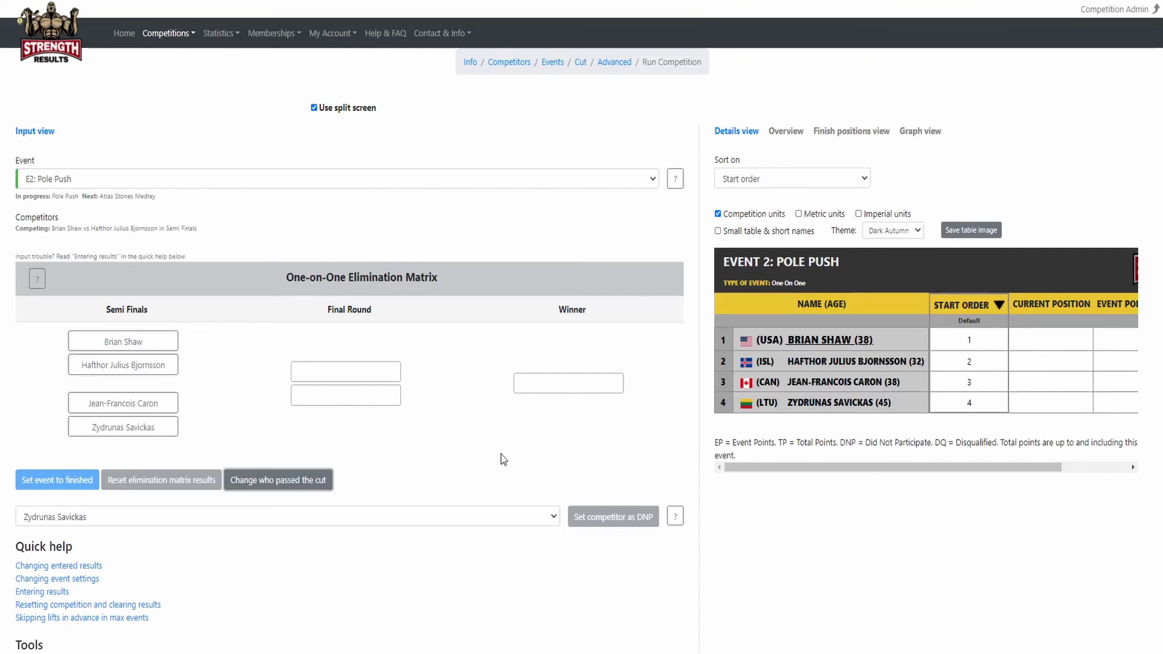
Paste the prepared administrator's comment into the Comments box and save it.
{"action": "scroll", "coordinate": [126, 533], "scroll_direction": "down", "scroll_amount": 2}
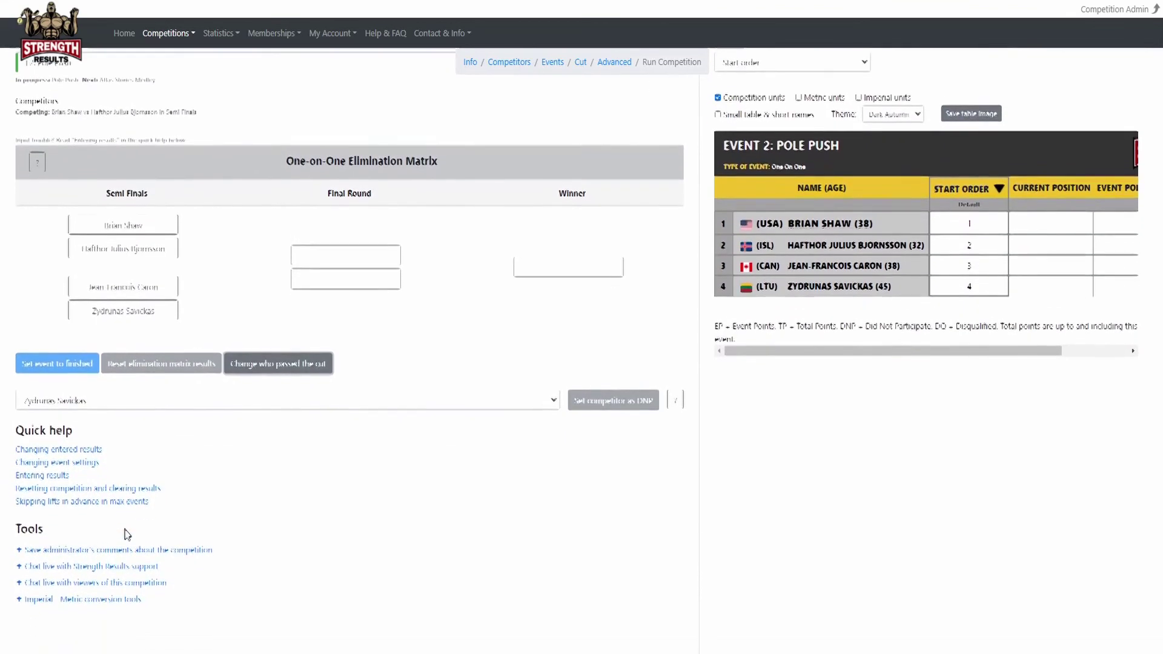
{"action": "left_click", "coordinate": [115, 530]}
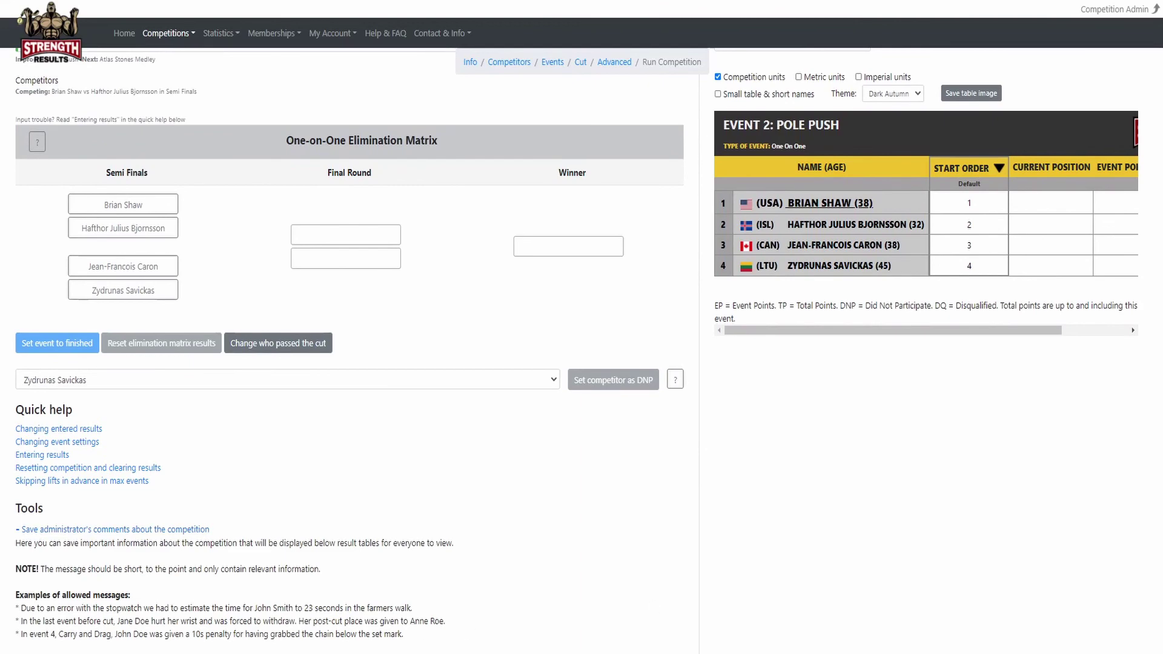
{"action": "scroll", "coordinate": [224, 524], "scroll_direction": "down", "scroll_amount": 3}
{"action": "left_click", "coordinate": [124, 526]}
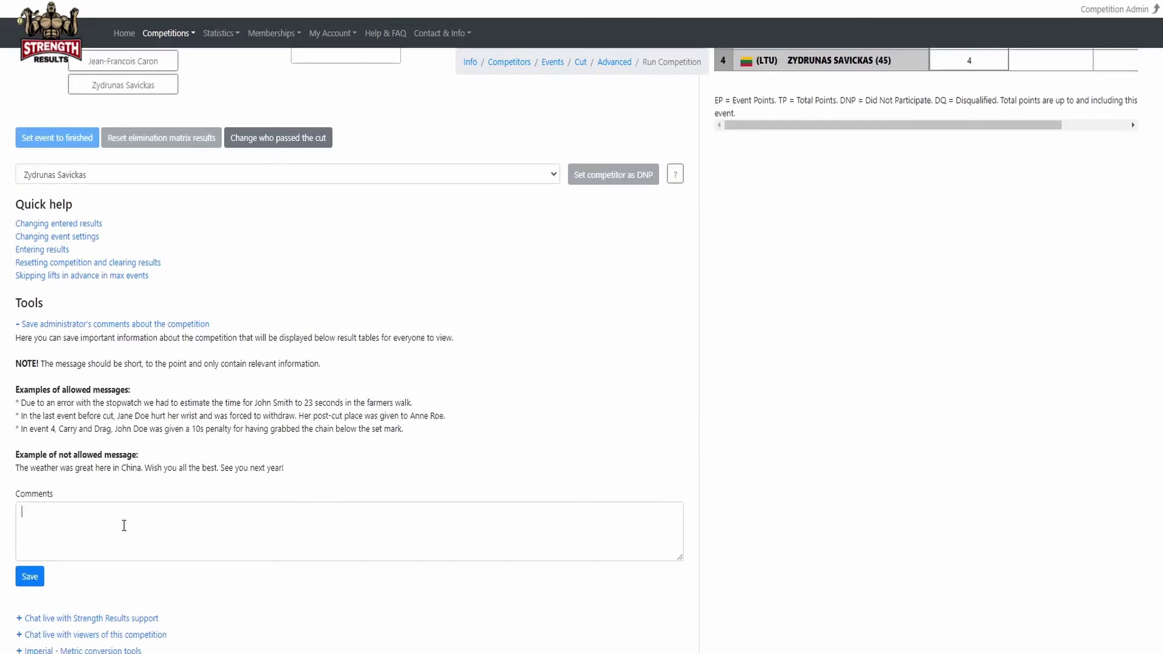
{"action": "type", "text": "Due to several competitors ending up on the same total points, we decided who made the cut based on a coin toss."}
{"action": "left_click", "coordinate": [28, 580]}
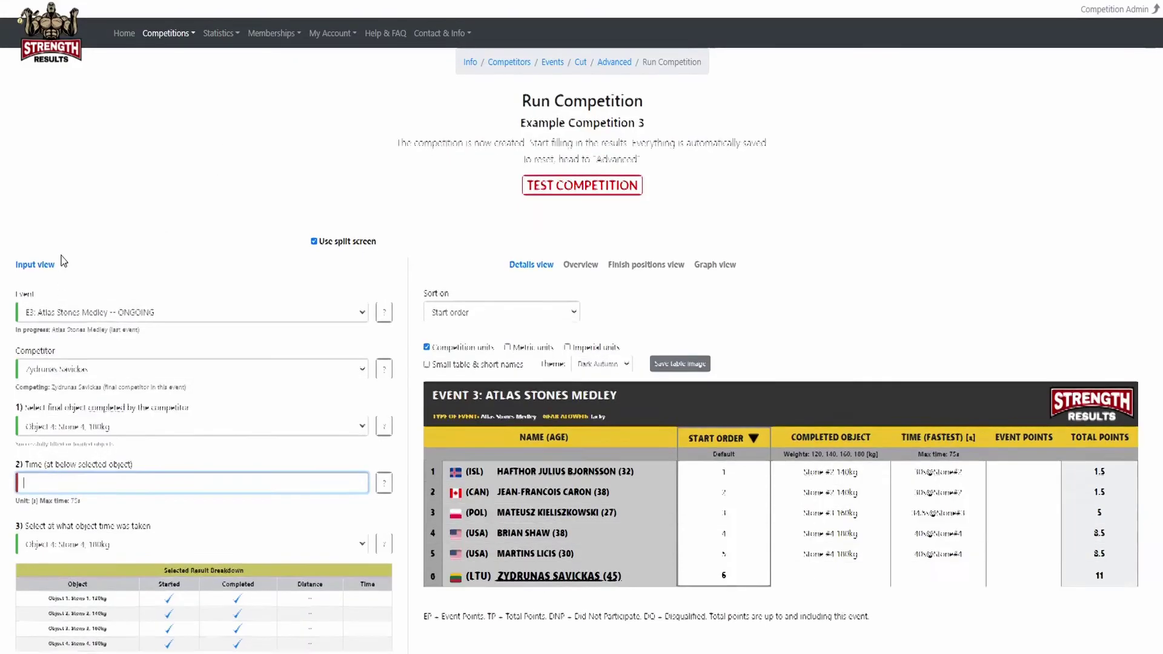
Enter a 39 s time for Stone 4, 180kg and add the result.
{"action": "scroll", "coordinate": [63, 261], "scroll_direction": "down", "scroll_amount": 1}
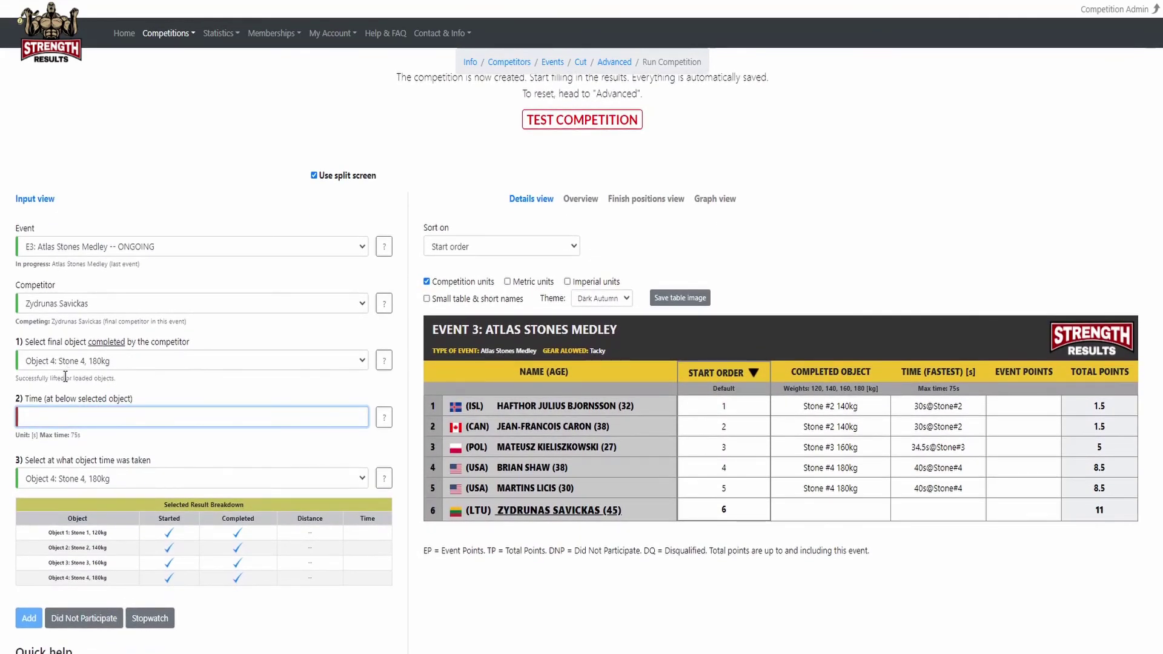
{"action": "type", "text": "39"}
{"action": "left_click", "coordinate": [30, 618]}
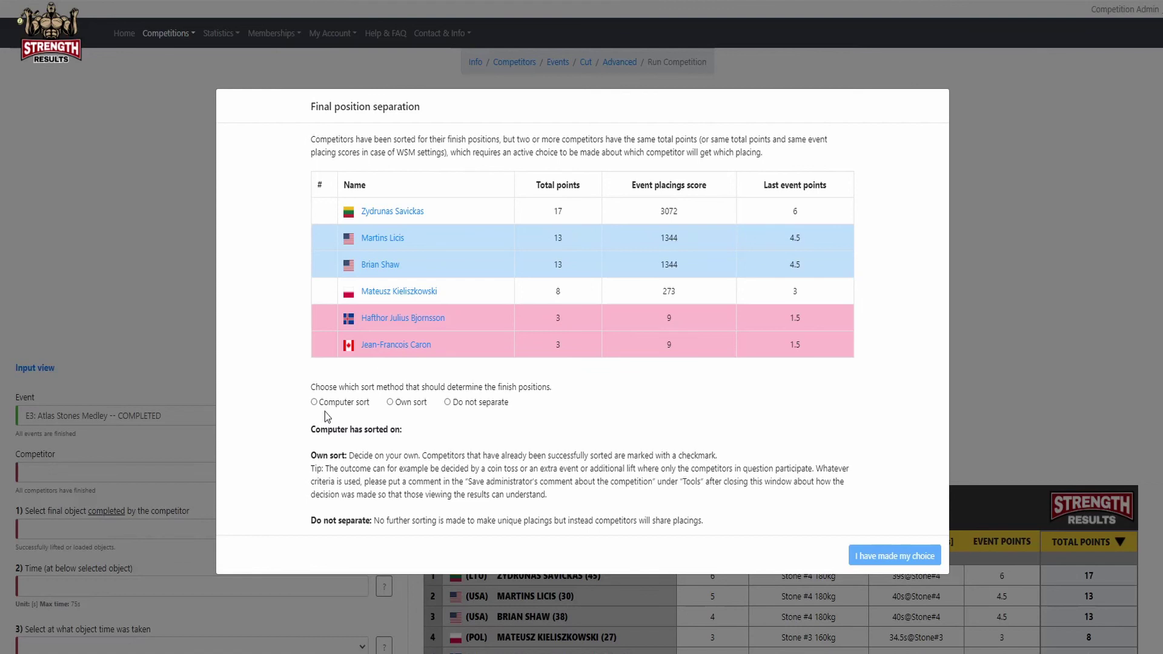
Choose 'Do not separate' for the tied competitors and confirm the choice.
{"action": "left_click", "coordinate": [390, 403]}
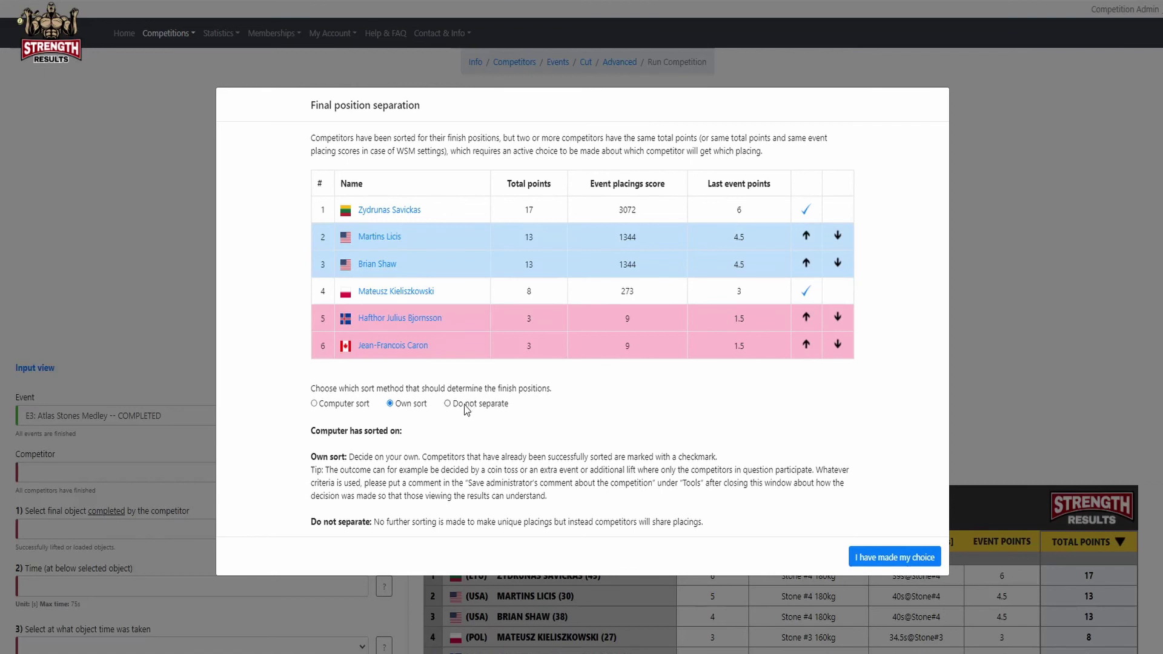
{"action": "left_click", "coordinate": [465, 408]}
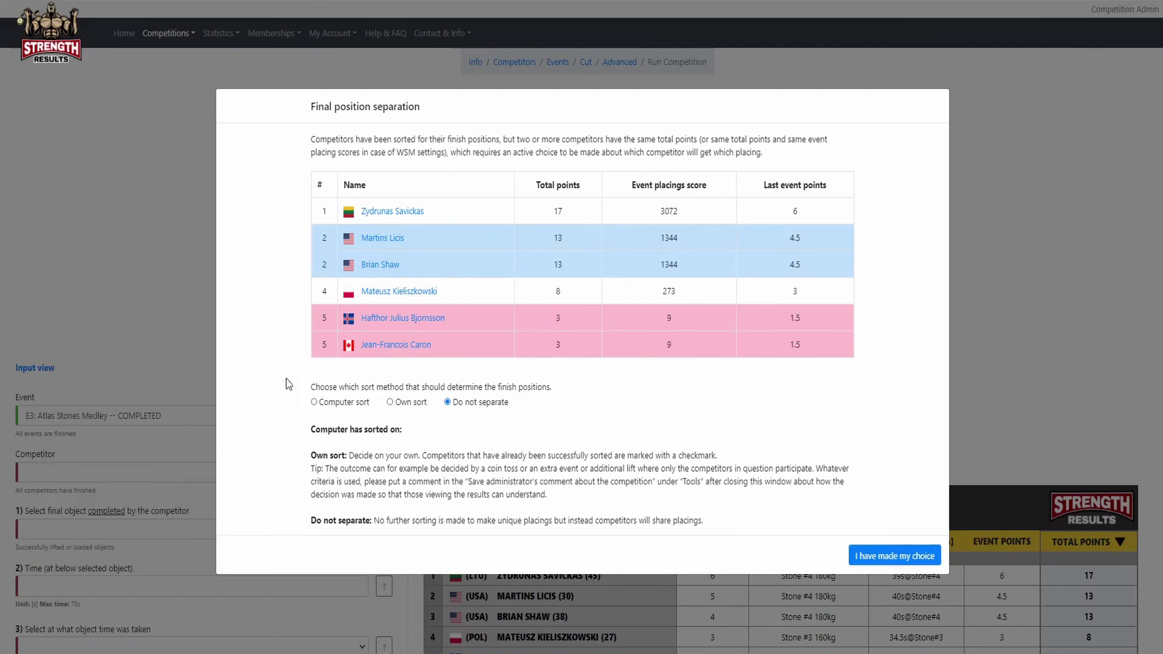
{"action": "left_click", "coordinate": [891, 561]}
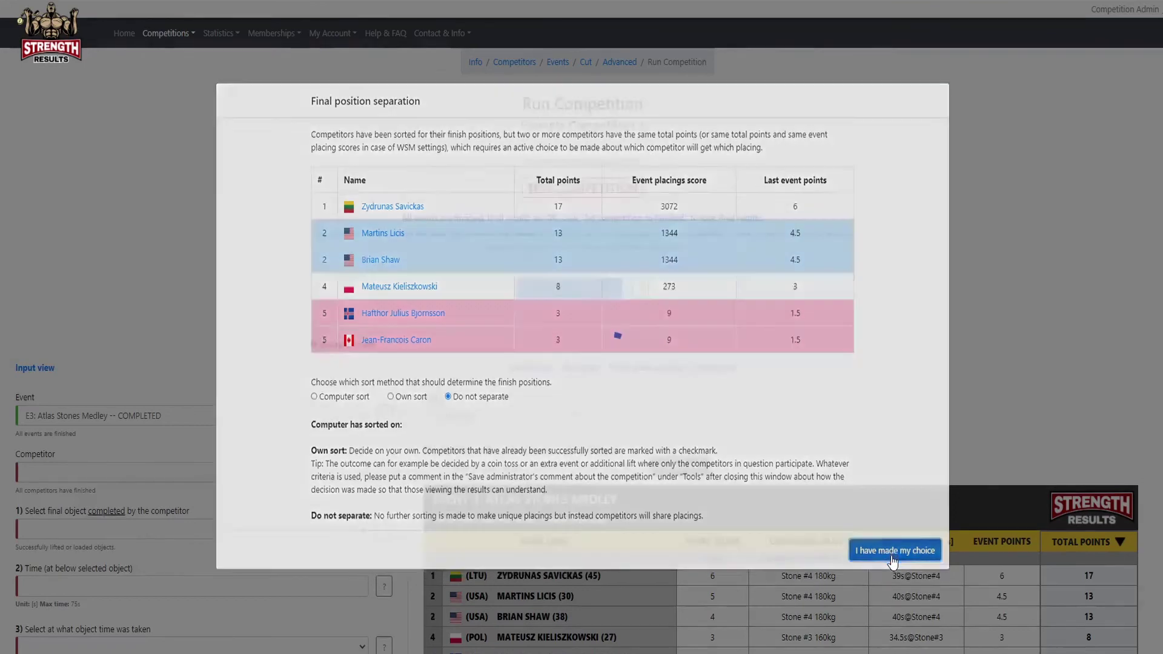
{"action": "scroll", "coordinate": [460, 526], "scroll_direction": "down", "scroll_amount": 2}
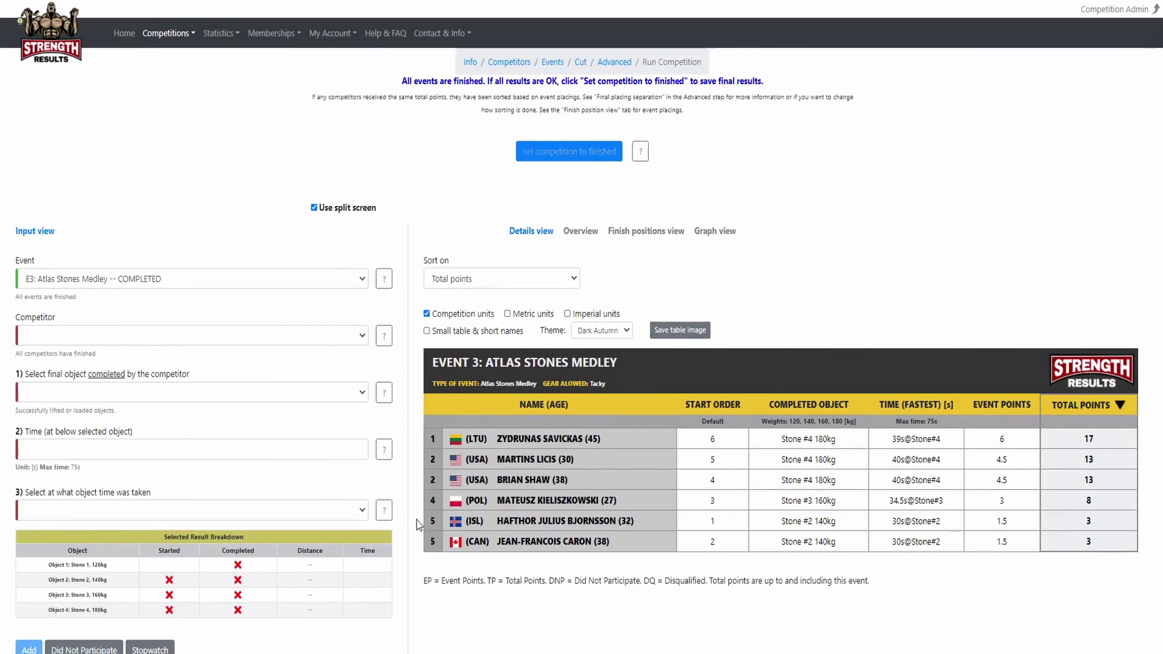
Expand the administrator's comments and support live chat tools under Tools.
{"action": "scroll", "coordinate": [198, 517], "scroll_direction": "down", "scroll_amount": 5}
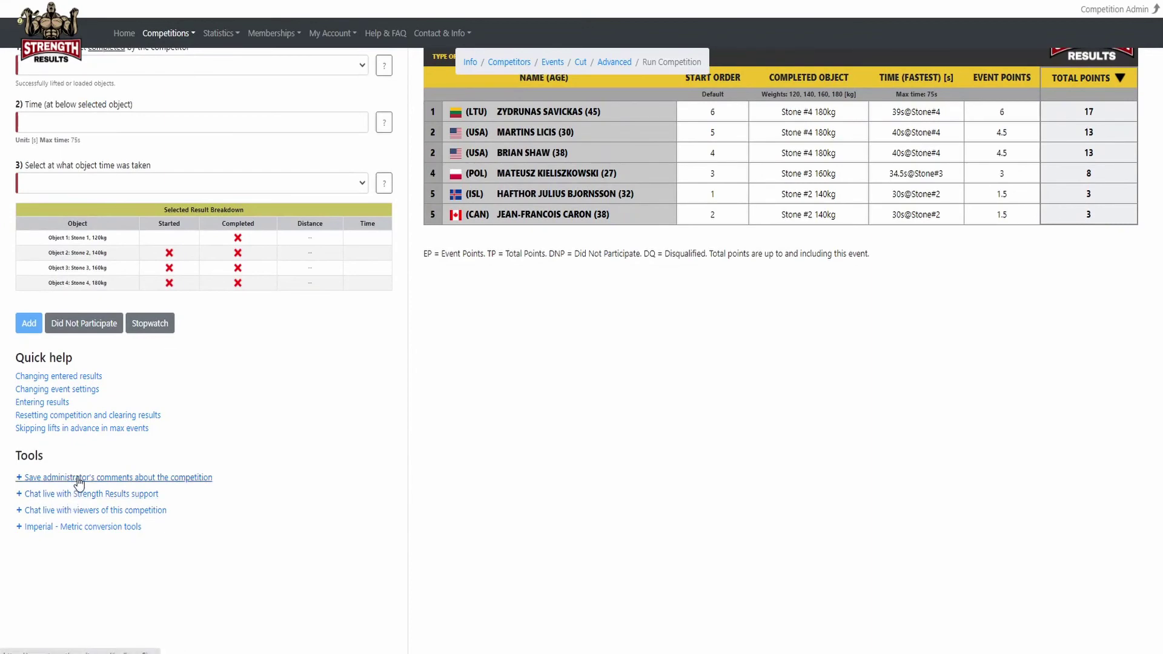
{"action": "left_click", "coordinate": [78, 478]}
{"action": "scroll", "coordinate": [78, 451], "scroll_direction": "down", "scroll_amount": 3}
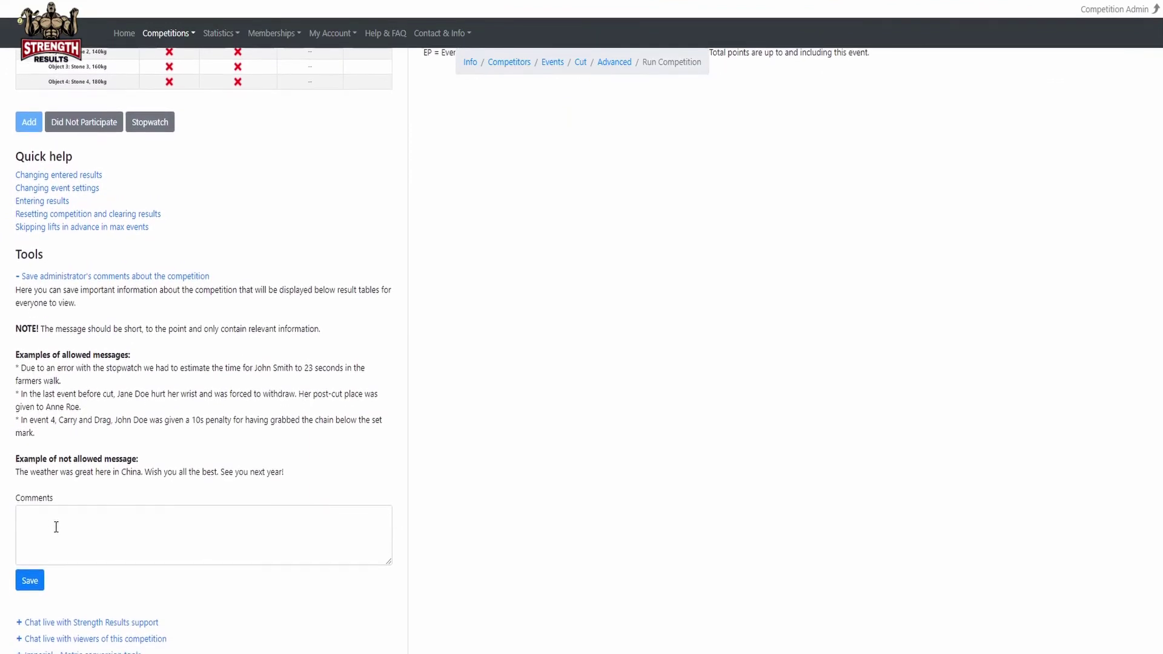
{"action": "scroll", "coordinate": [53, 515], "scroll_direction": "down", "scroll_amount": 1}
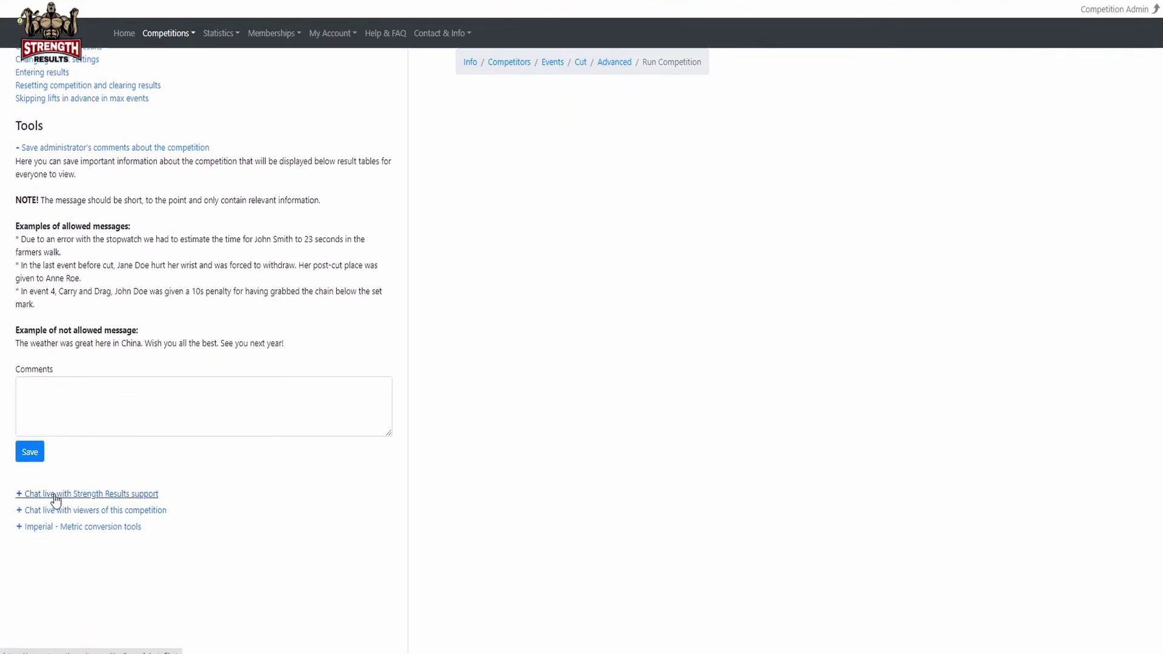
{"action": "left_click", "coordinate": [55, 494]}
Expand the viewer live chat tool, then return to the top of the page.
{"action": "scroll", "coordinate": [55, 500], "scroll_direction": "down", "scroll_amount": 3}
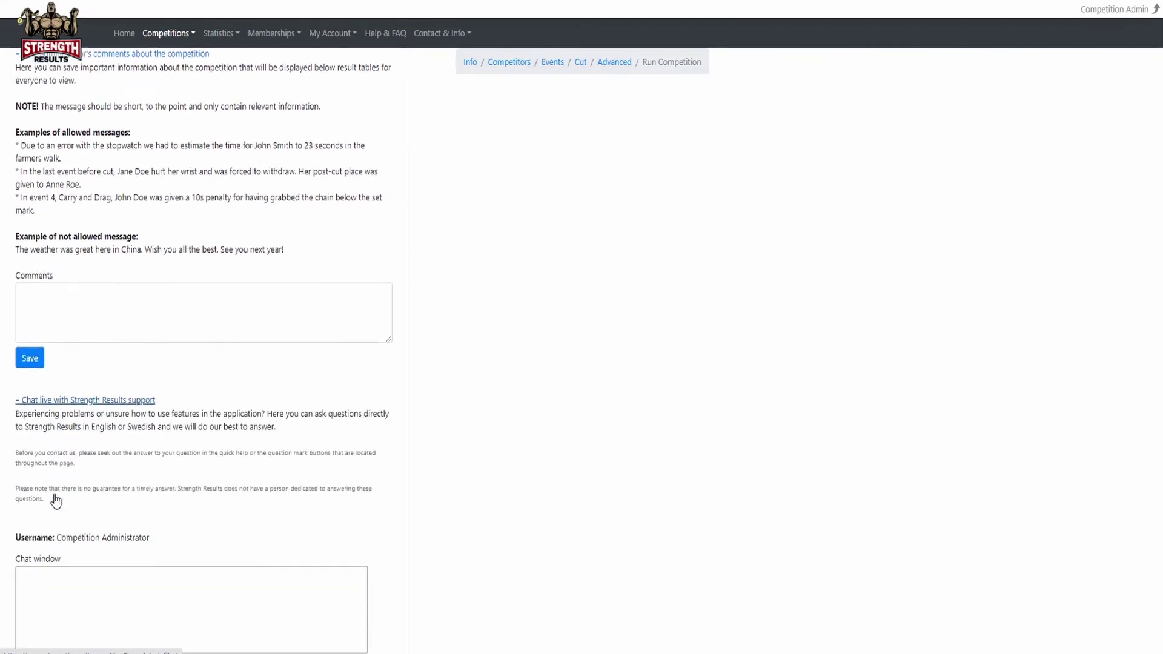
{"action": "scroll", "coordinate": [56, 501], "scroll_direction": "down", "scroll_amount": 2}
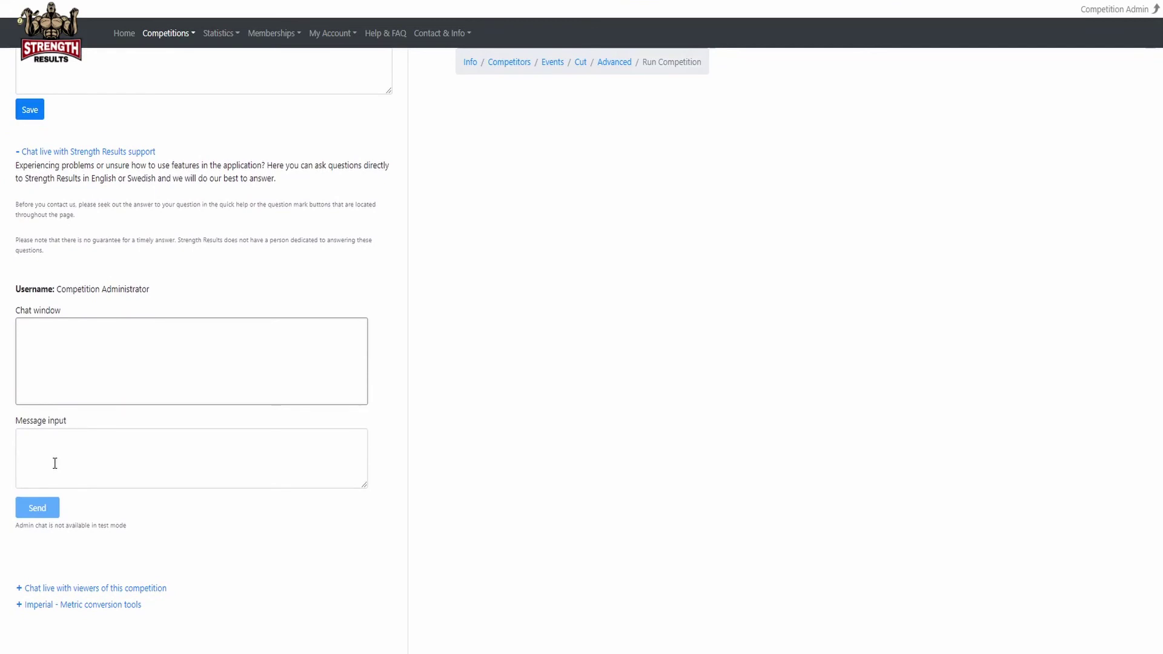
{"action": "scroll", "coordinate": [54, 464], "scroll_direction": "down", "scroll_amount": 1}
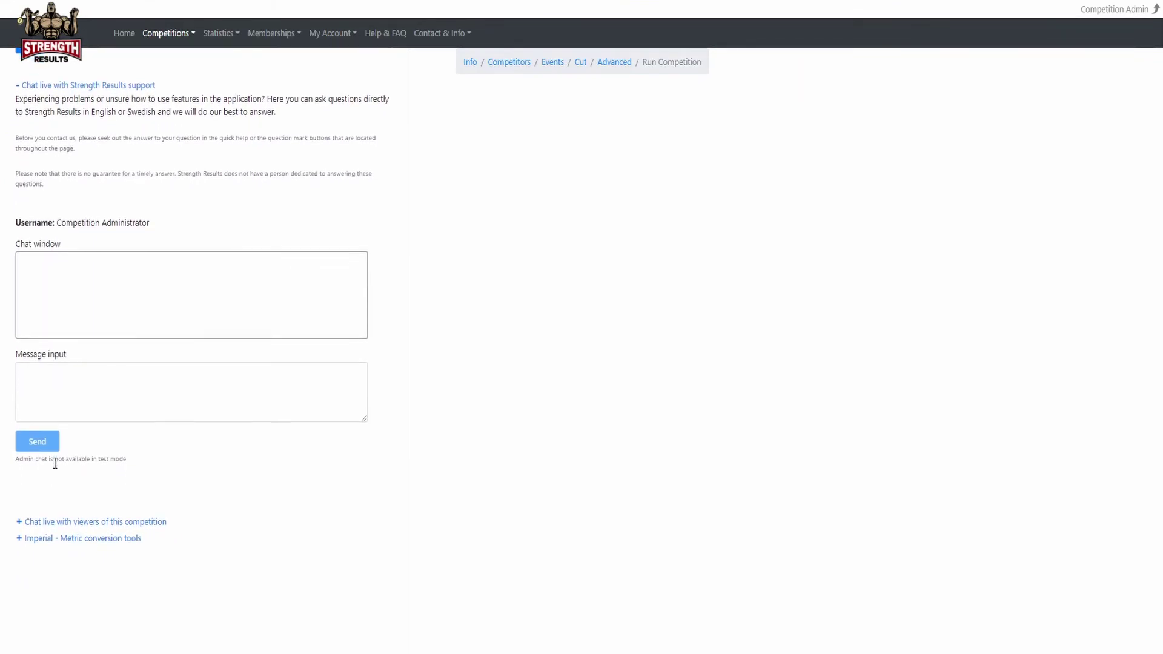
{"action": "left_click", "coordinate": [54, 521]}
{"action": "scroll", "coordinate": [54, 499], "scroll_direction": "down", "scroll_amount": 5}
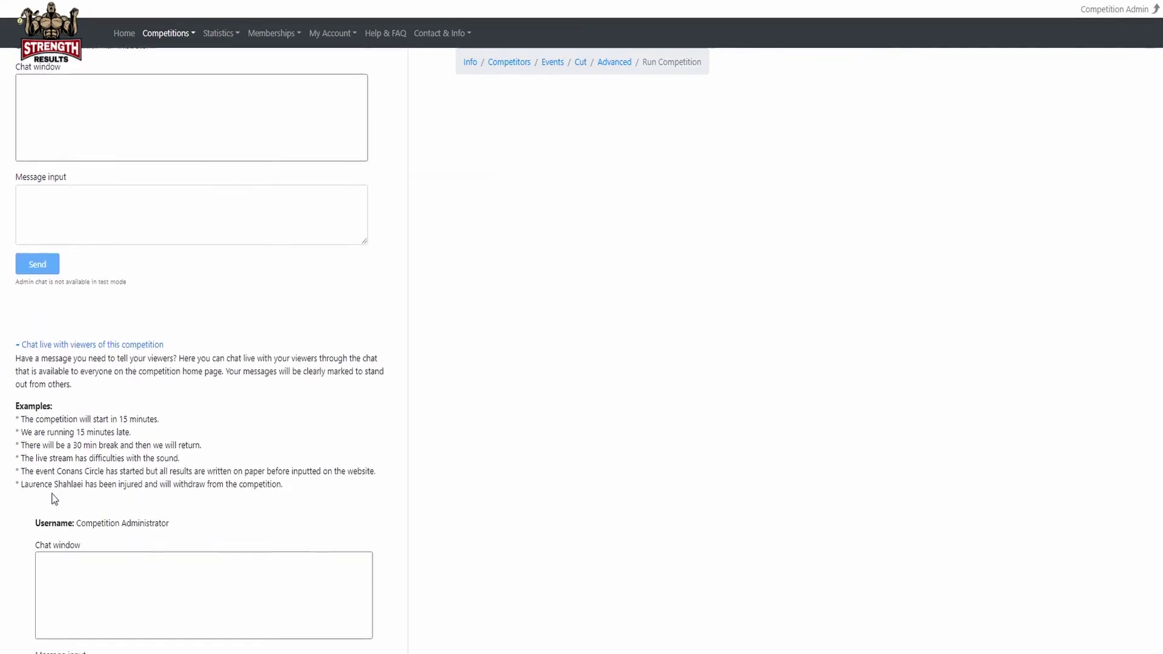
{"action": "scroll", "coordinate": [53, 496], "scroll_direction": "down", "scroll_amount": 2}
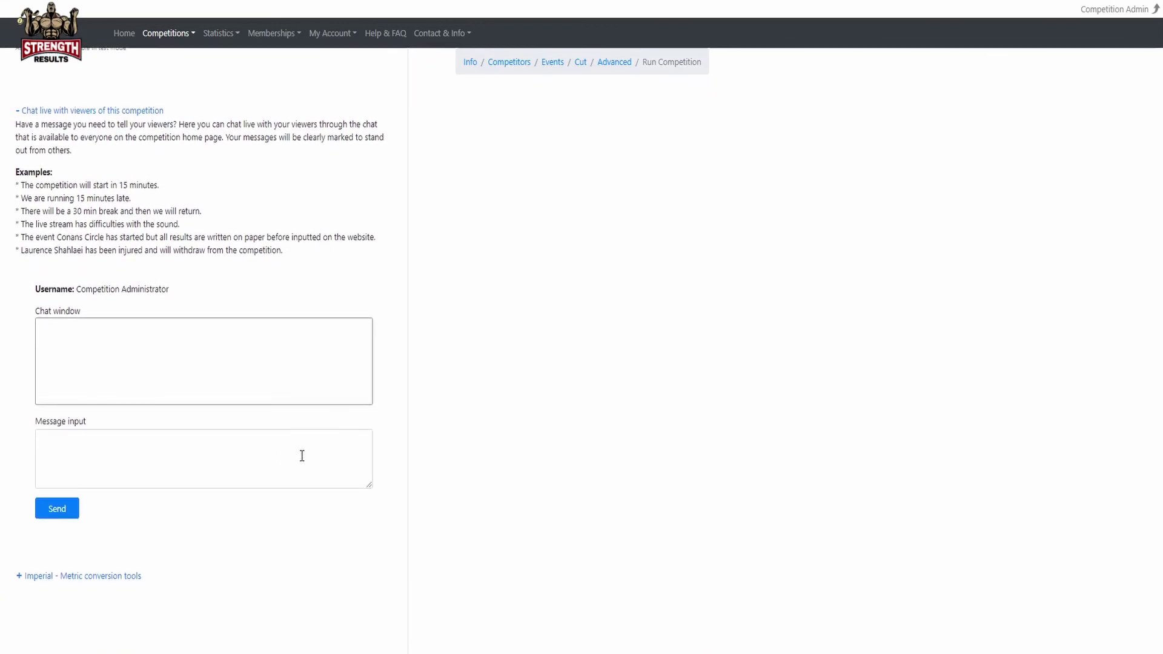
{"action": "scroll", "coordinate": [495, 487], "scroll_direction": "up", "scroll_amount": 15}
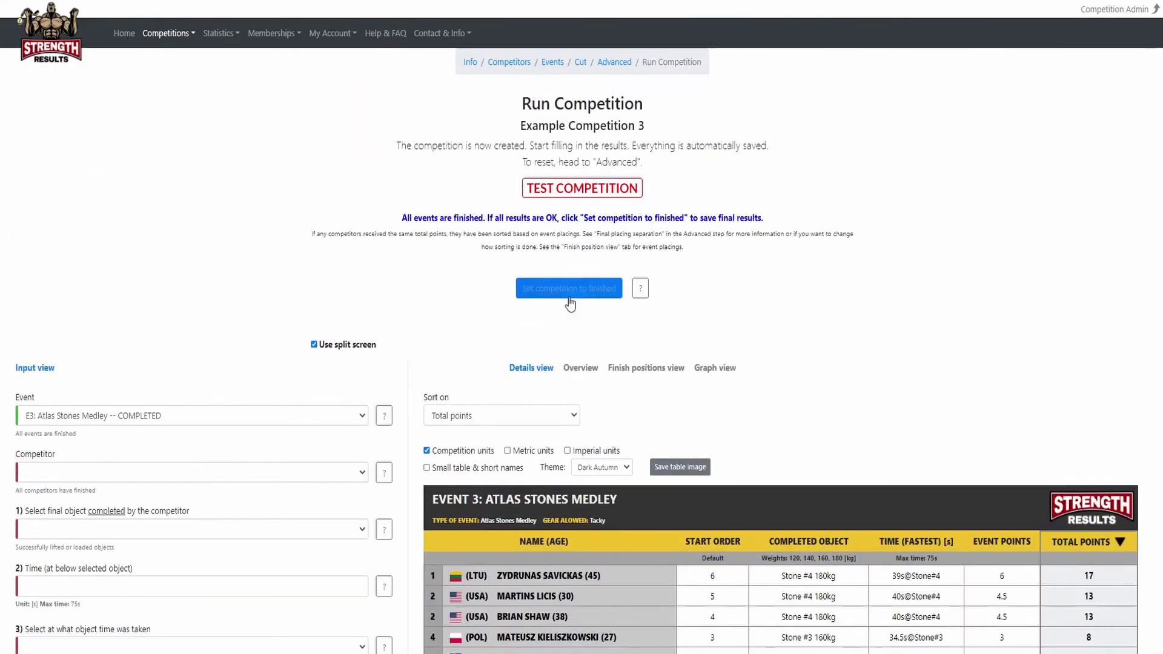
Set Example Competition 3 to finished and confirm 'Finish competition'.
{"action": "left_click", "coordinate": [570, 289]}
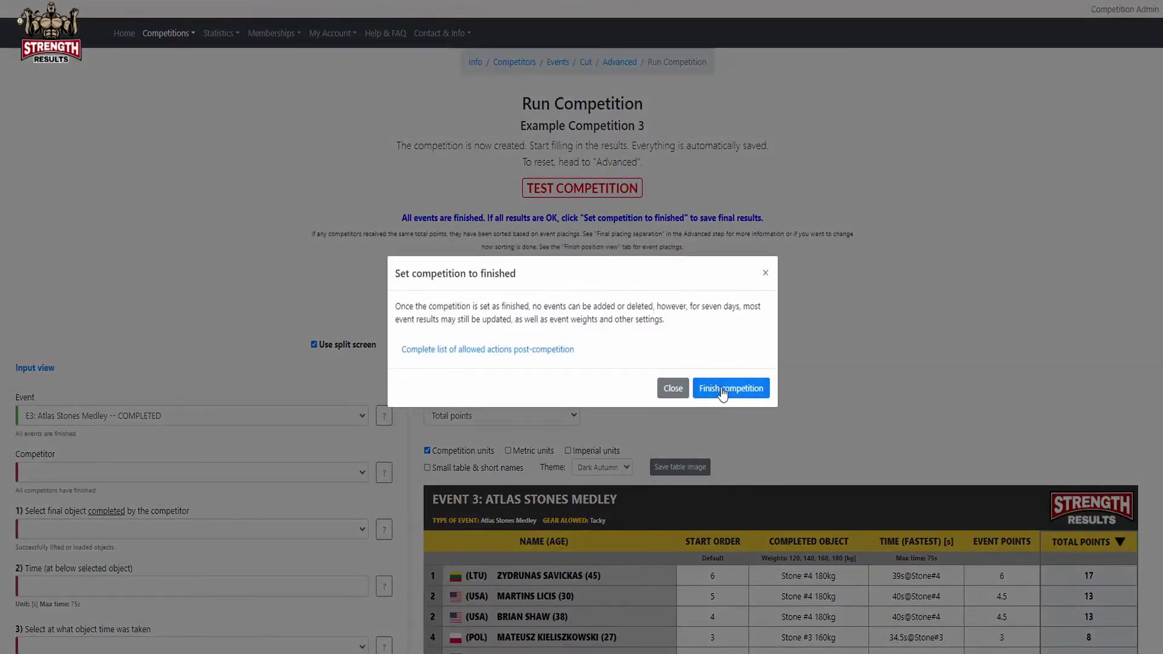
{"action": "left_click", "coordinate": [725, 392]}
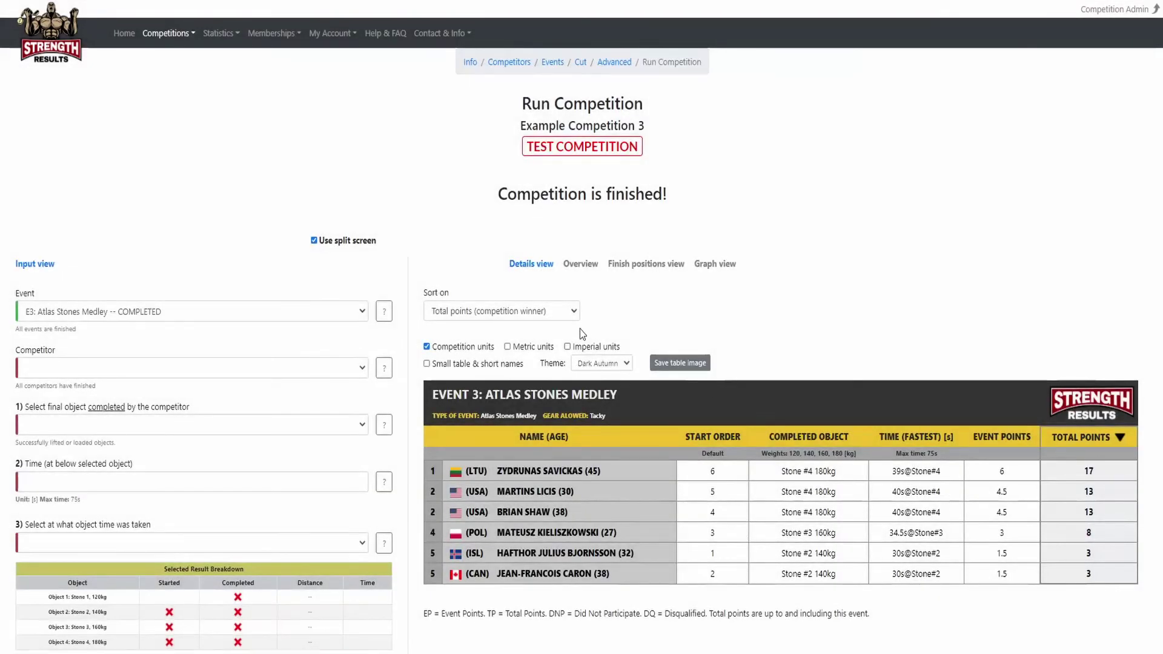